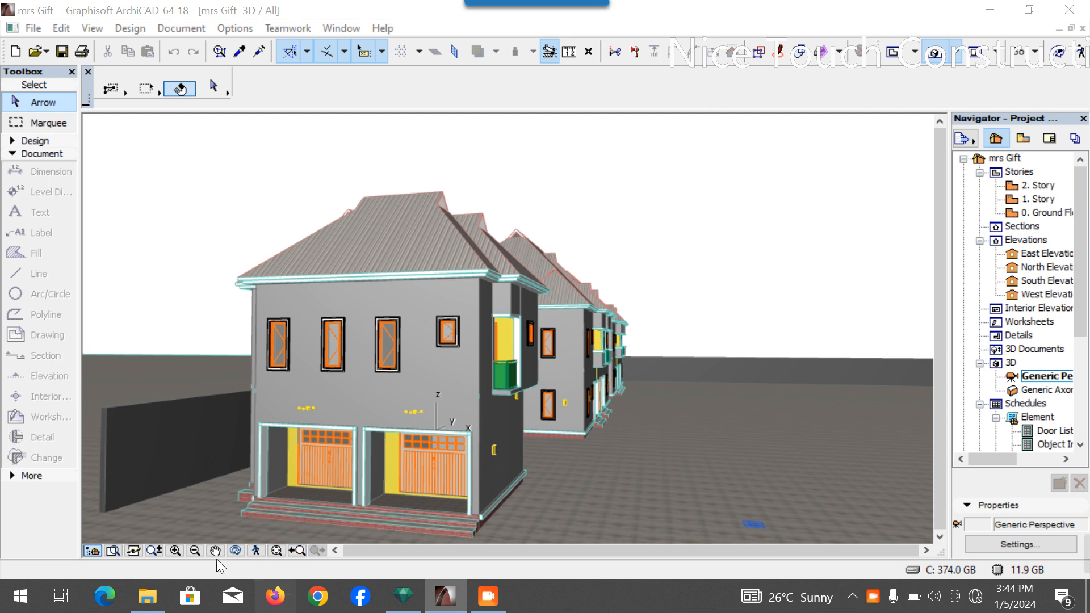
Step: Orbit the 3D perspective to examine the smaller garage building's front, side walls and upper balconies
left_click(236, 551)
left_click_drag(579, 443, 837, 453)
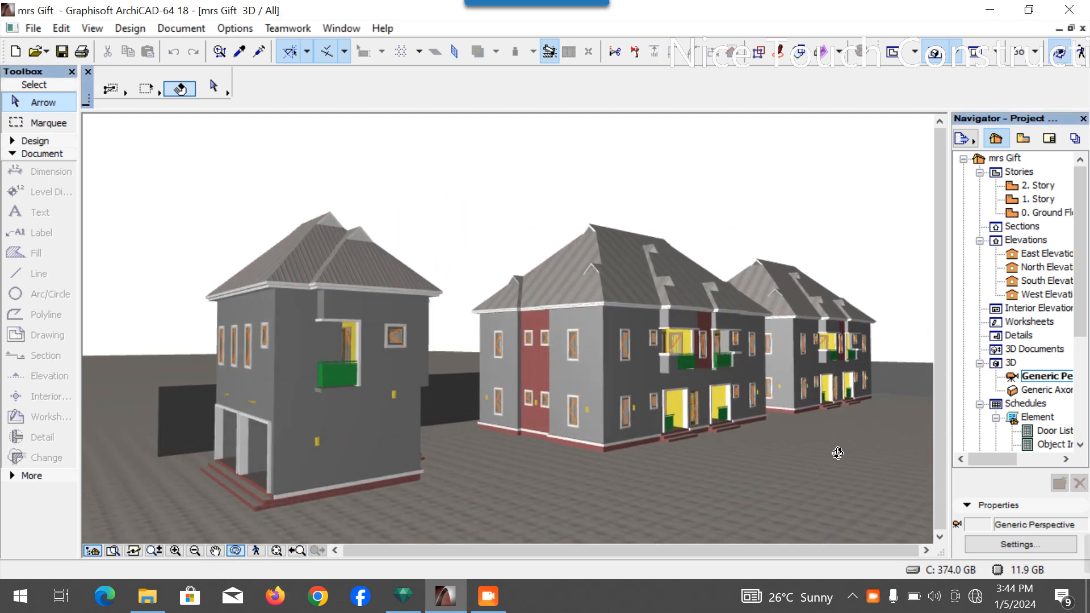
left_click_drag(391, 436, 540, 316)
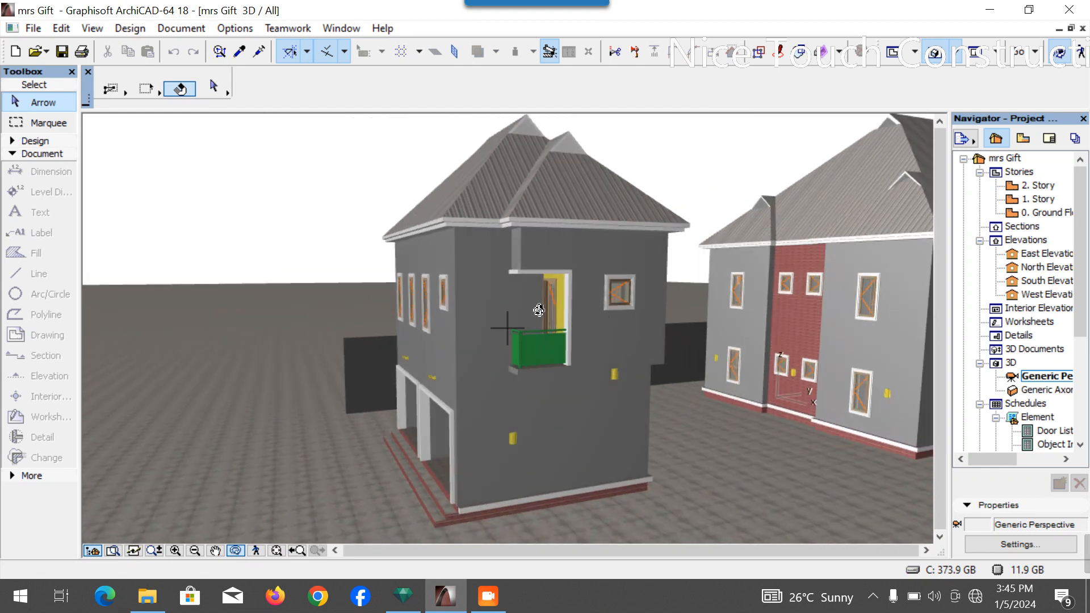
left_click_drag(656, 359, 460, 357)
scroll(759, 343, "up", 5)
scroll(759, 343, "down", 6)
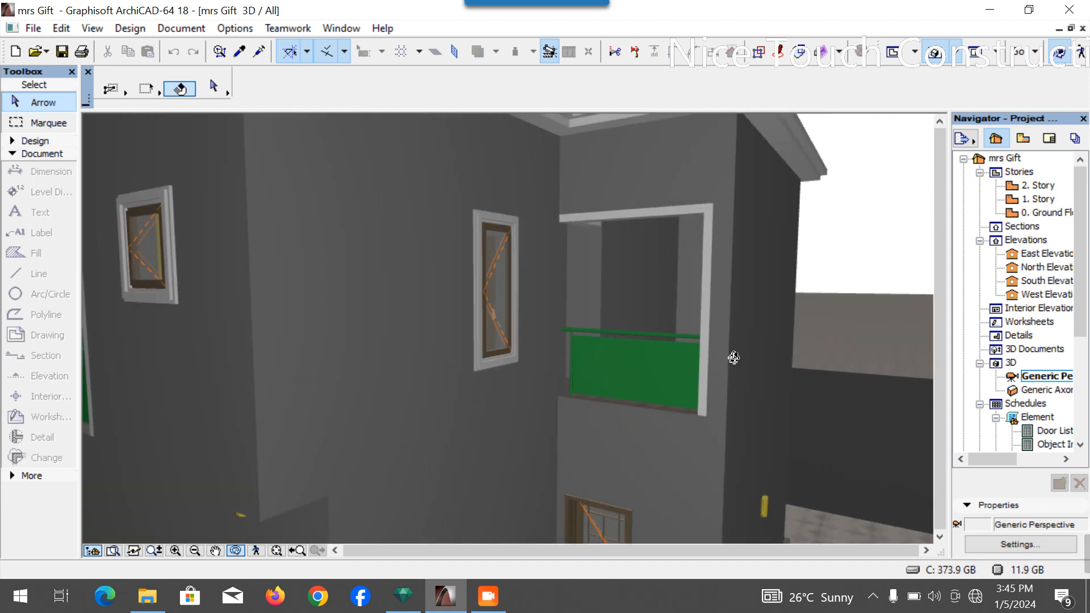
scroll(733, 360, "down", 5)
left_click_drag(570, 369, 791, 395)
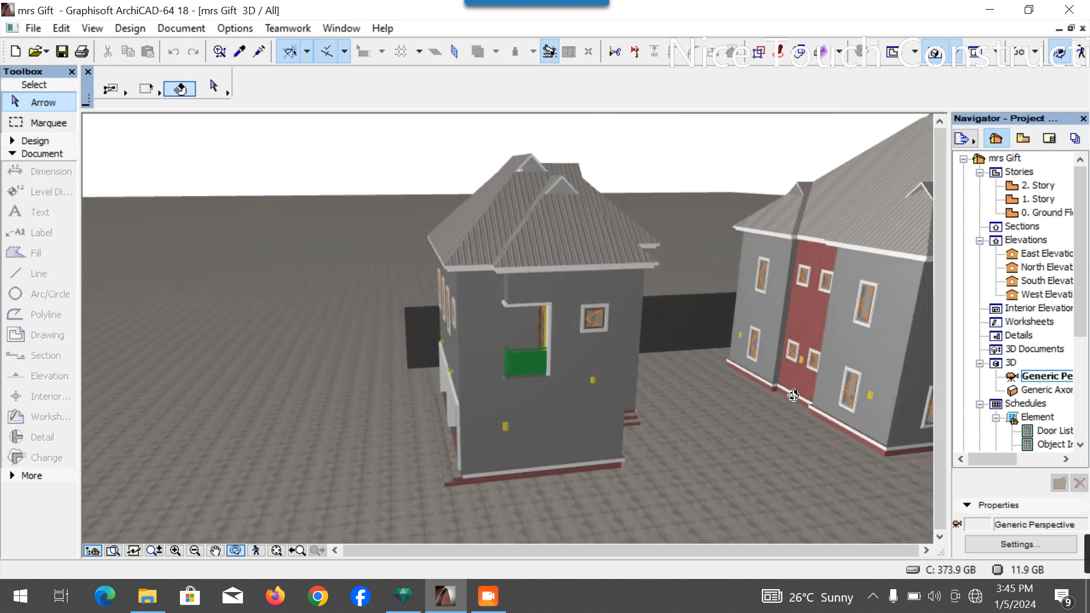
left_click_drag(457, 367, 693, 364)
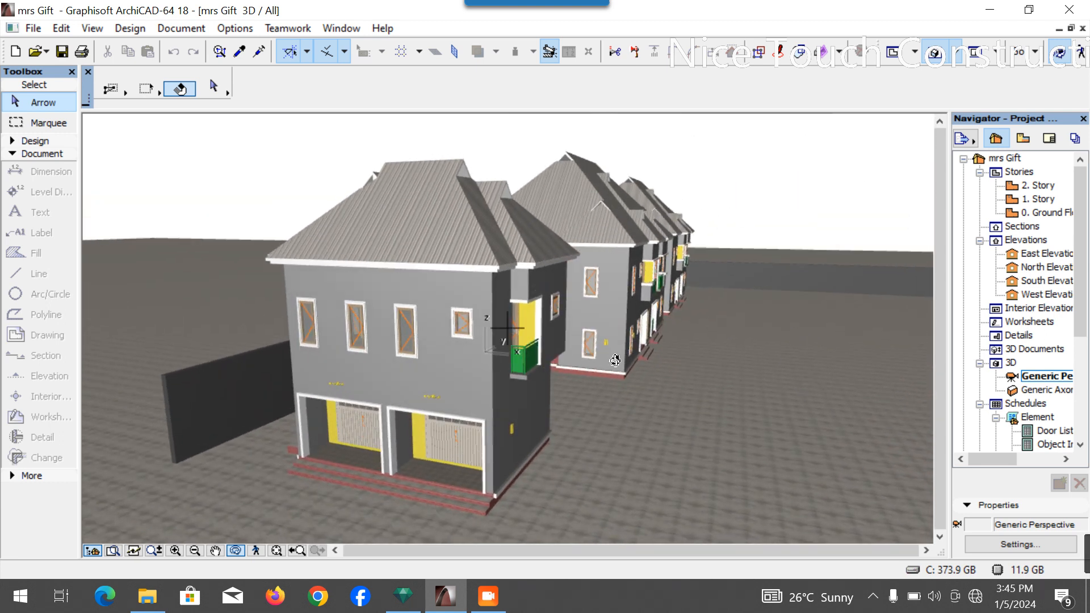
scroll(615, 360, "up", 4)
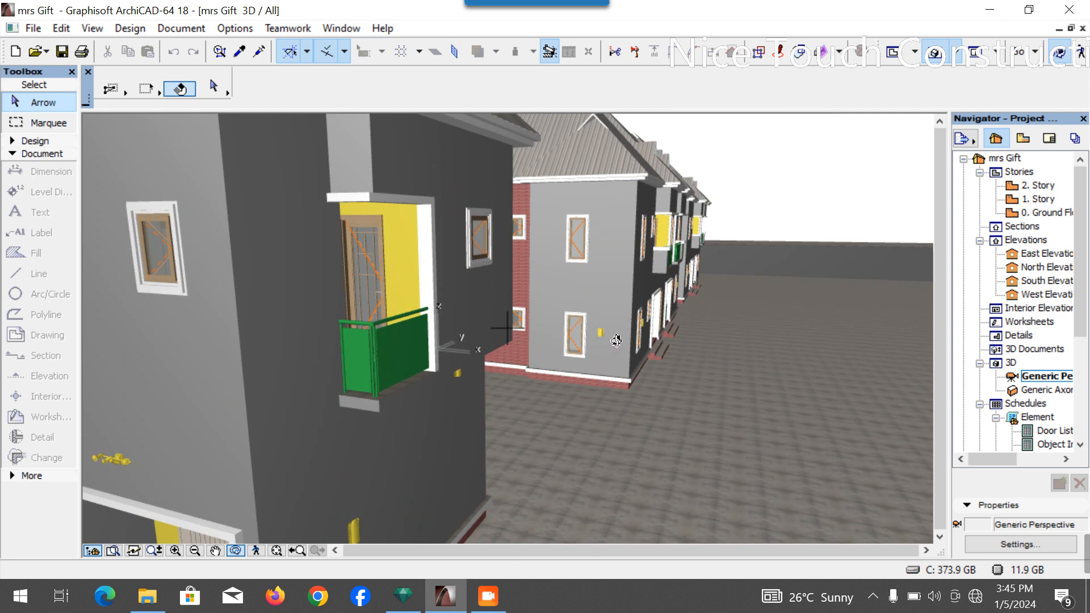
left_click_drag(729, 340, 539, 346)
scroll(519, 384, "down", 5)
scroll(766, 298, "up", 3)
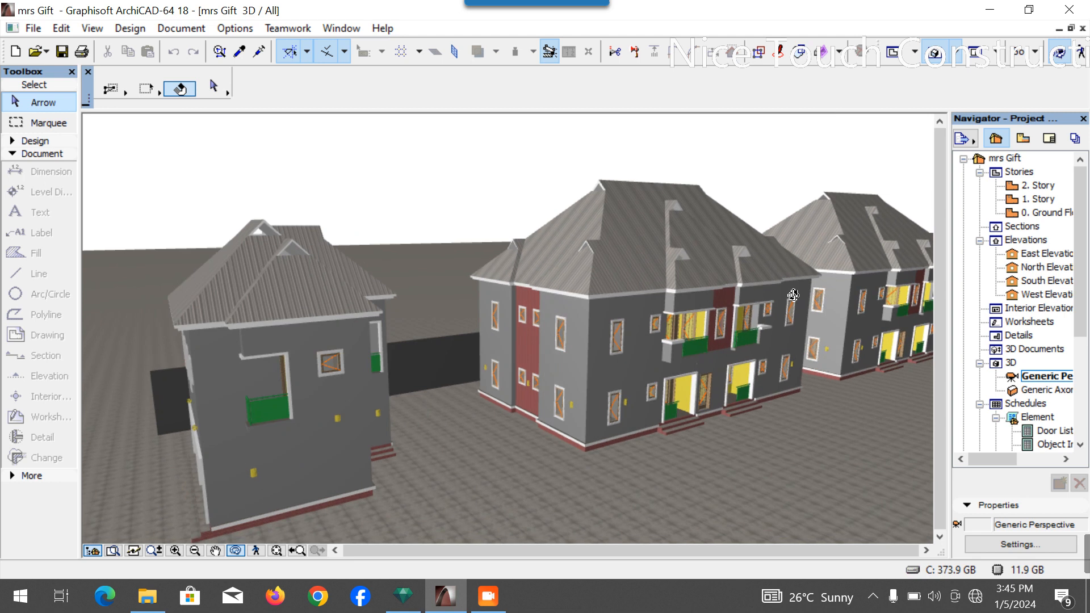
Step: Examine the two larger apartment blocks' facades, balconies, entrances and roofs from several angles in the 3D perspective
left_click_drag(686, 371, 762, 323)
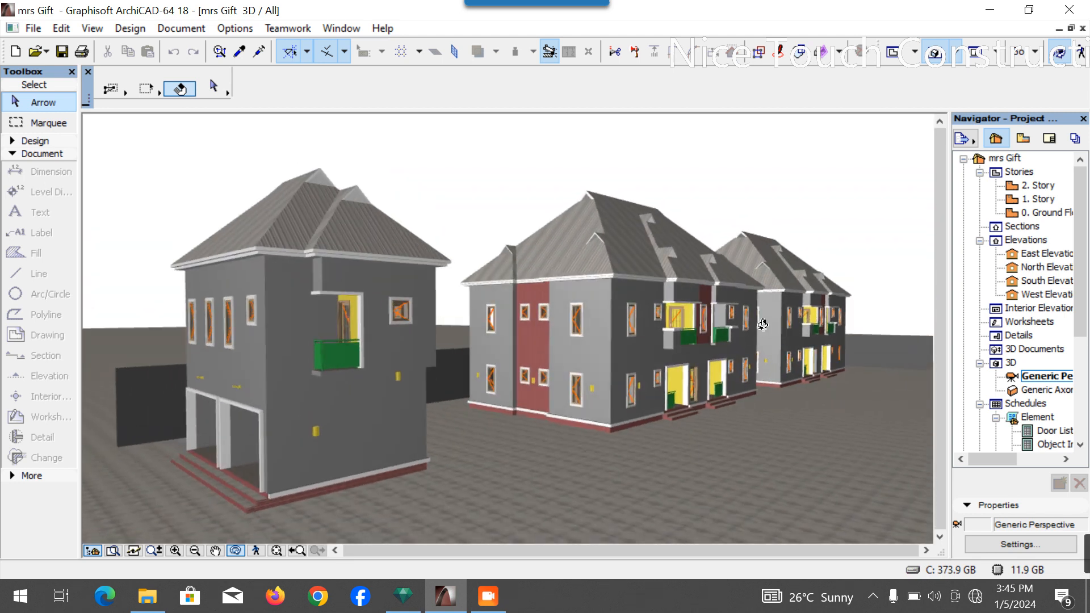
scroll(792, 300, "up", 2)
scroll(793, 300, "up", 6)
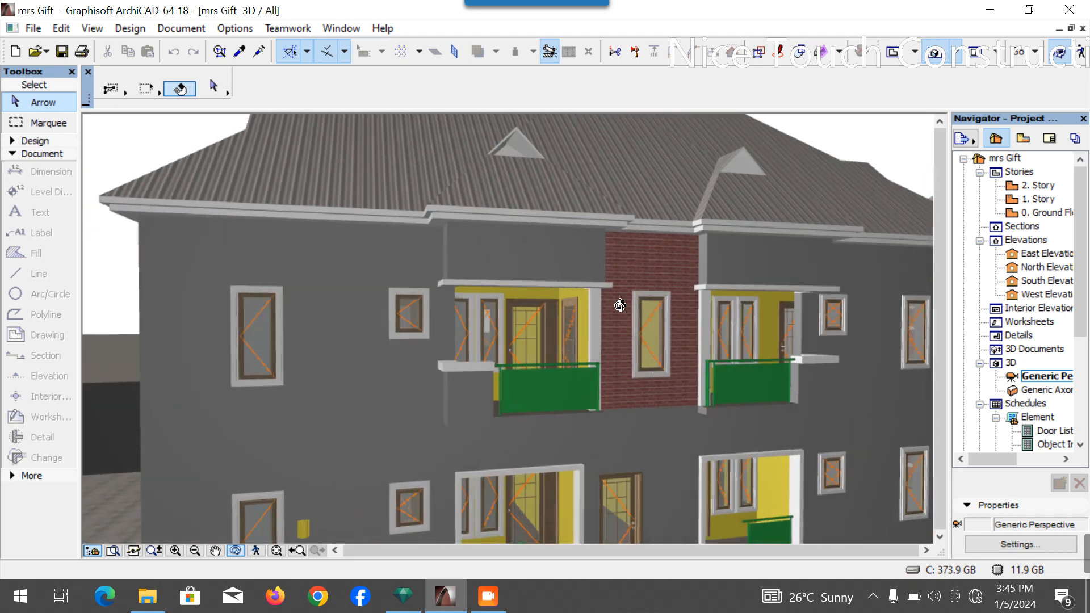
scroll(614, 291, "down", 8)
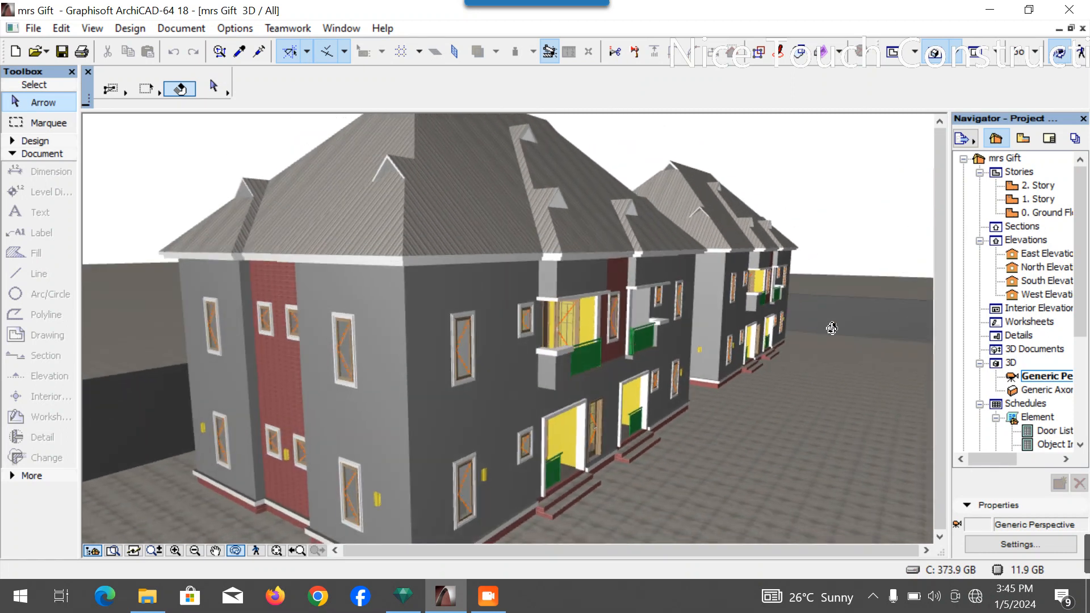
scroll(801, 329, "down", 3)
scroll(689, 380, "up", 5)
scroll(679, 377, "down", 4)
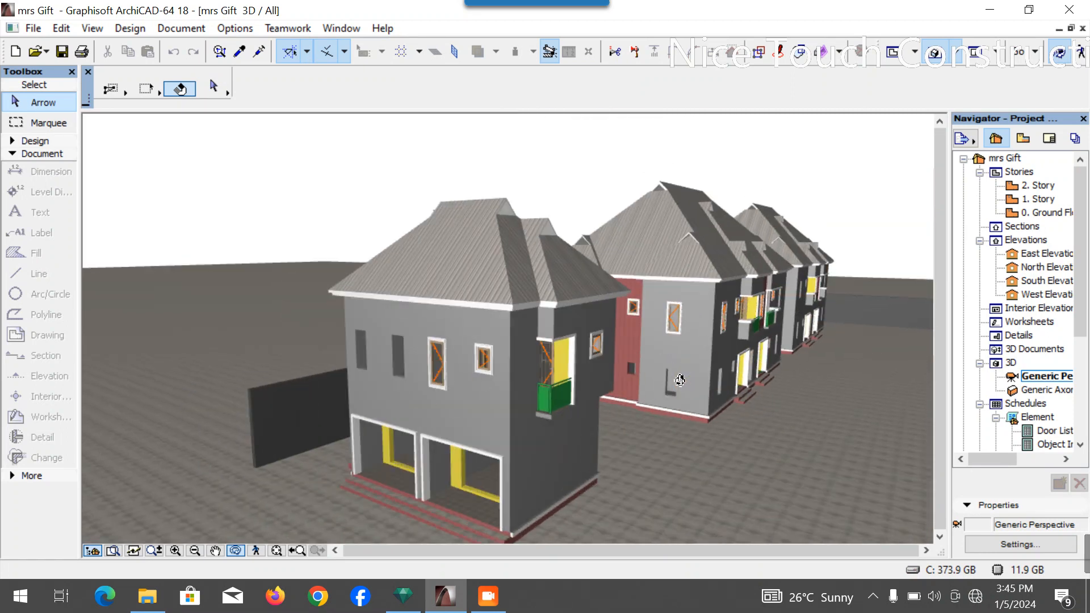
scroll(659, 372, "up", 2)
scroll(660, 372, "up", 8)
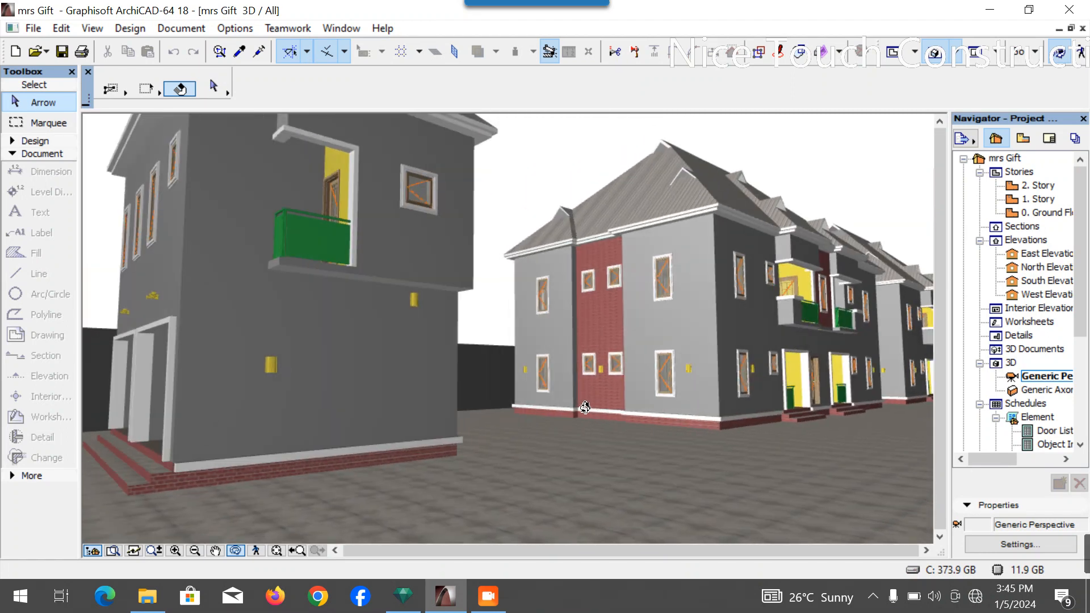
left_click_drag(519, 407, 702, 410)
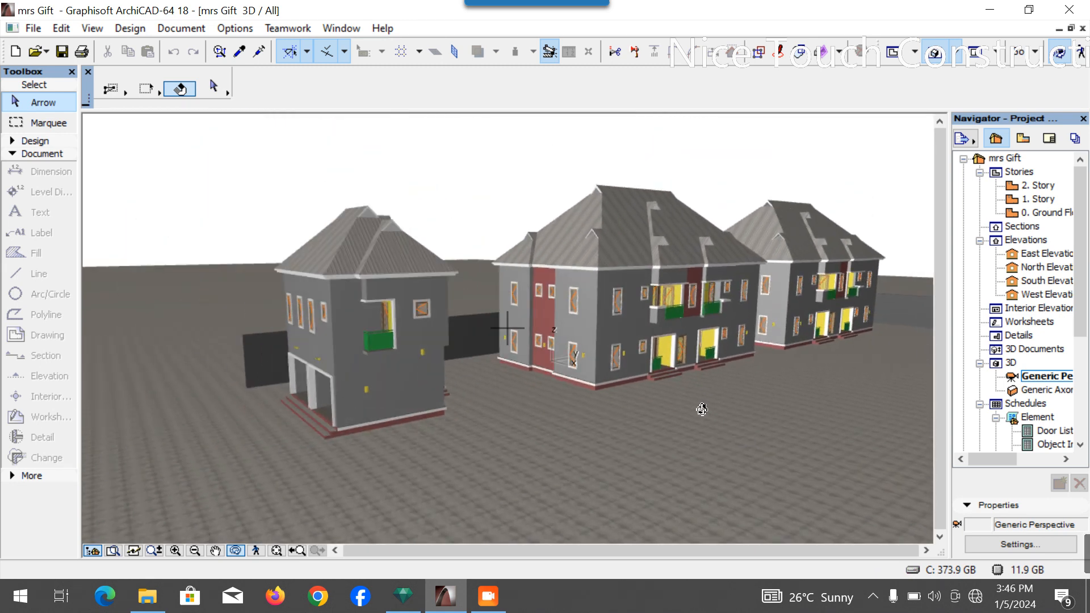
left_click_drag(555, 480, 814, 308)
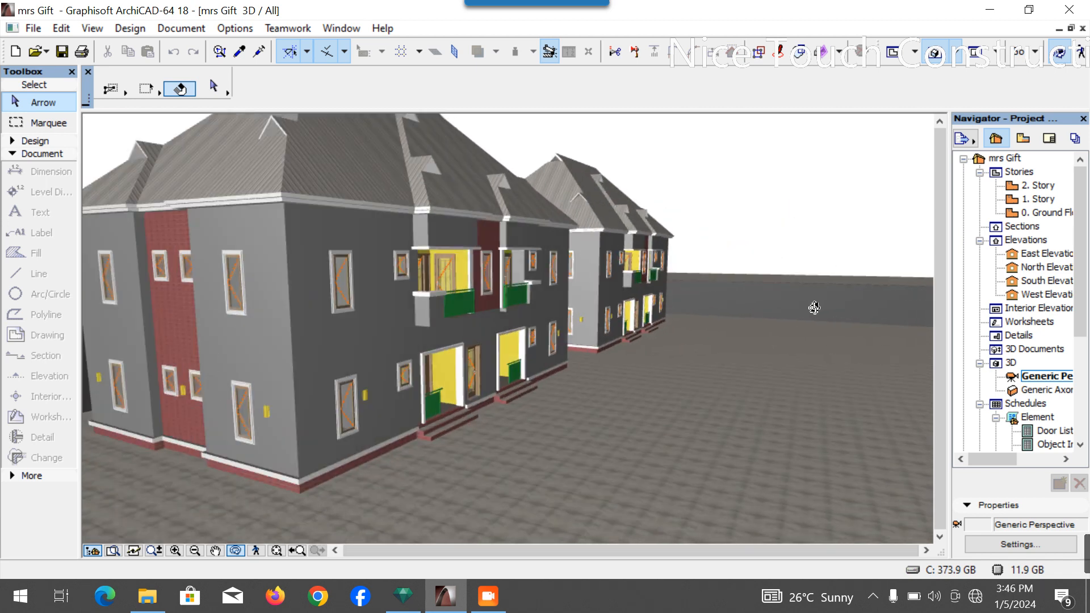
left_click_drag(788, 342, 635, 345)
left_click_drag(610, 386, 501, 283)
left_click_drag(714, 365, 499, 263)
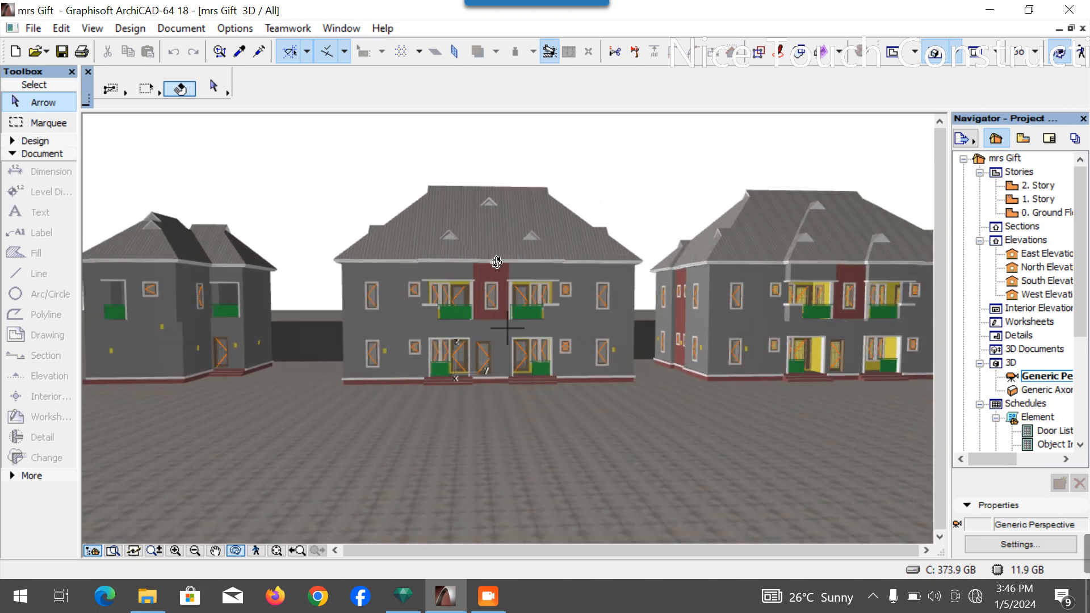
left_click_drag(625, 367, 475, 368)
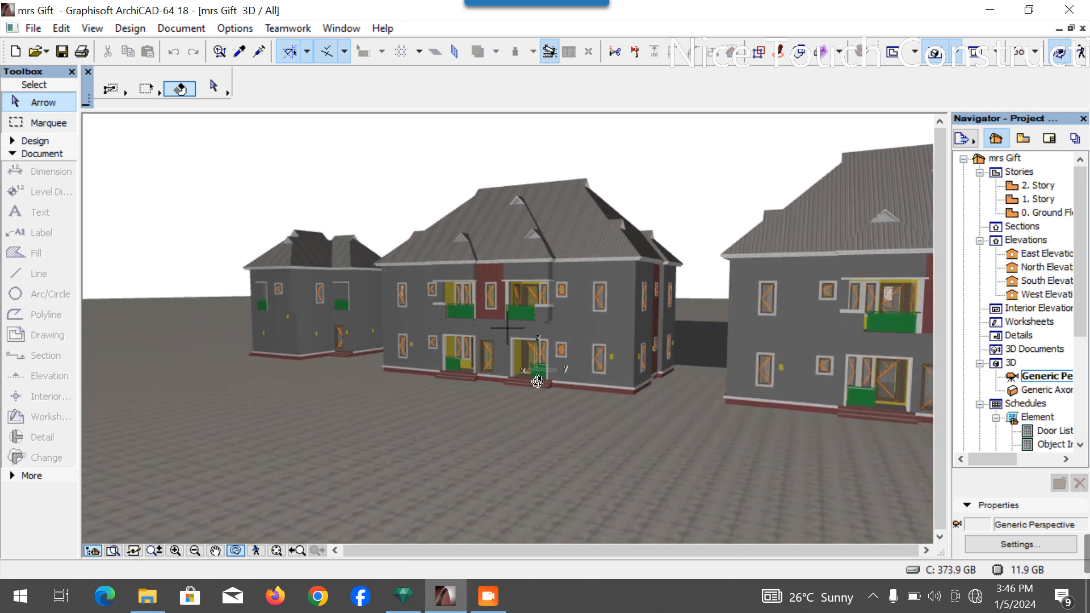
scroll(537, 382, "up", 2)
left_click_drag(495, 469, 784, 453)
scroll(339, 234, "up", 2)
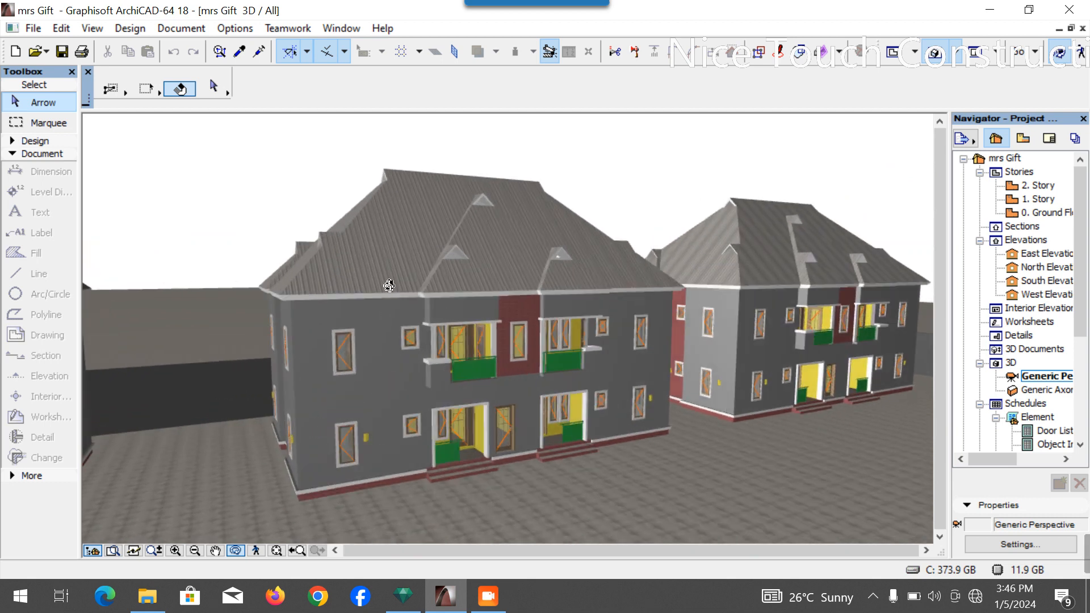
left_click_drag(356, 314, 472, 318)
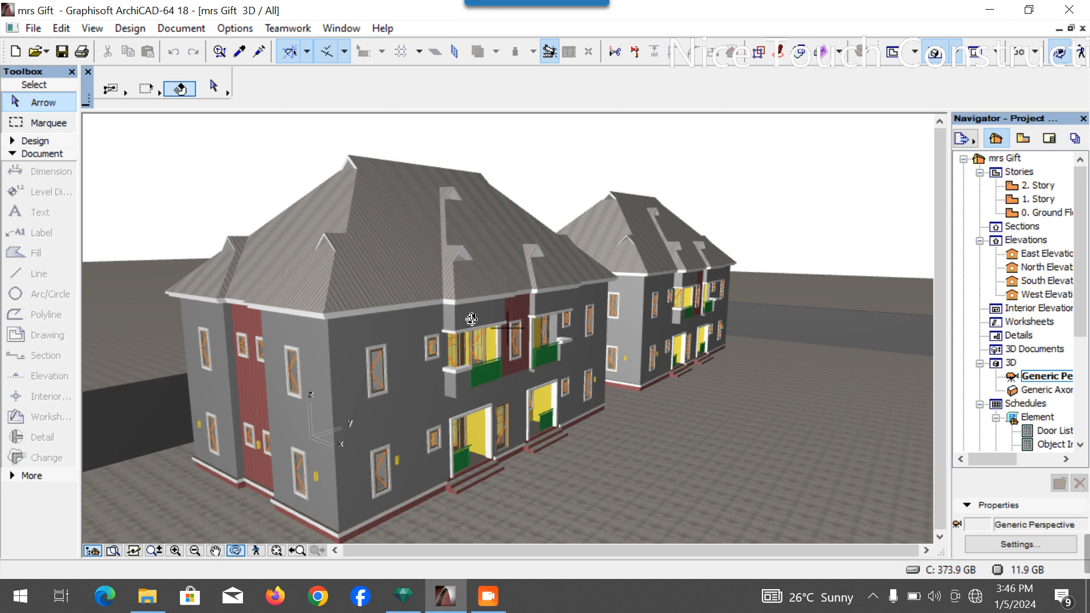
mouse_move(467, 327)
left_mouse_down()
mouse_move(408, 334)
mouse_move(477, 324)
mouse_move(696, 332)
mouse_move(331, 352)
mouse_move(443, 335)
mouse_move(418, 335)
mouse_move(390, 298)
mouse_move(406, 384)
mouse_move(531, 368)
mouse_move(366, 432)
mouse_move(313, 430)
mouse_move(334, 412)
left_mouse_up()
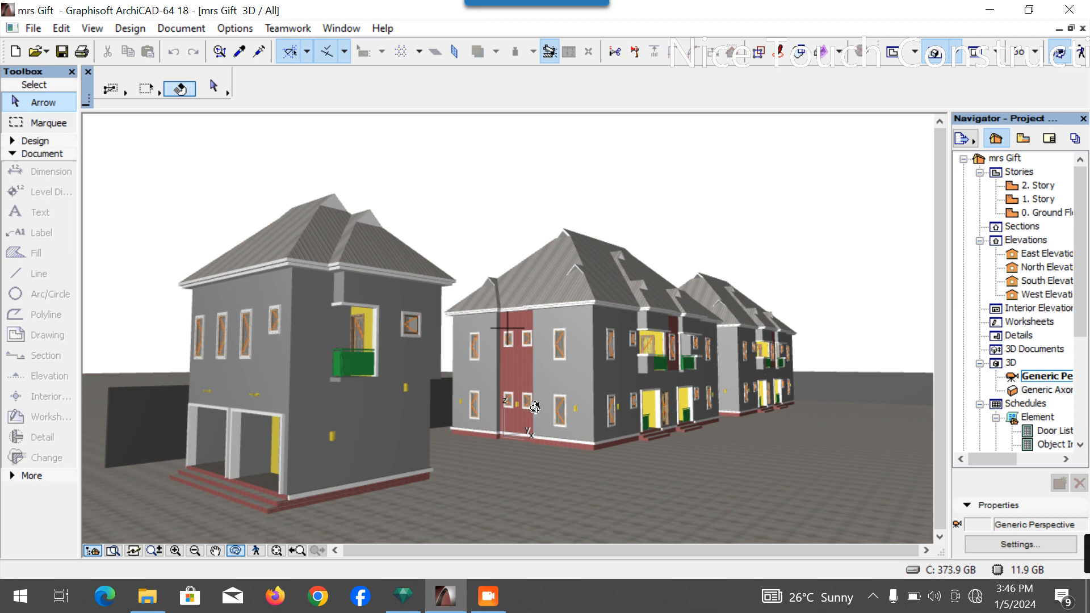
Step: View the floor plan of all three buildings on the 2. Story level and return to the 3D perspective
key("F2")
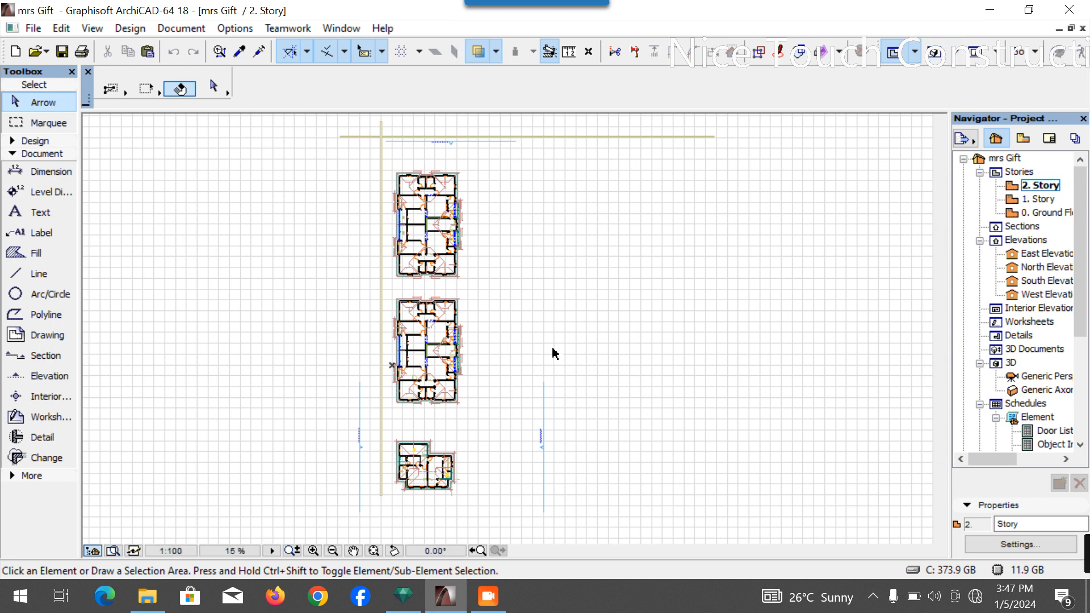
scroll(554, 356, "down", 3)
scroll(527, 369, "up", 4)
scroll(511, 398, "down", 2)
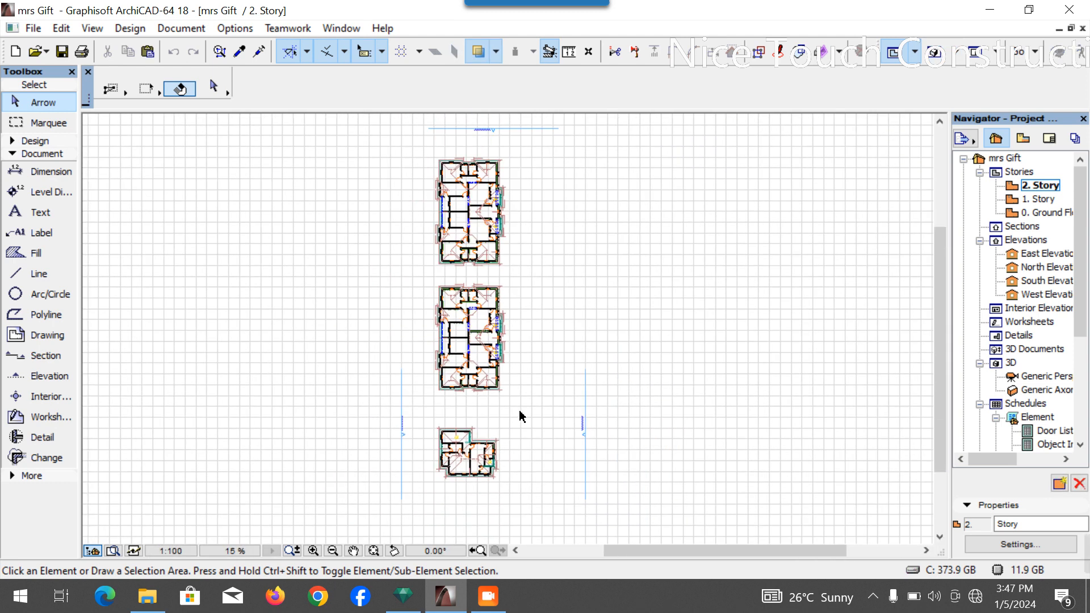
left_click(934, 53)
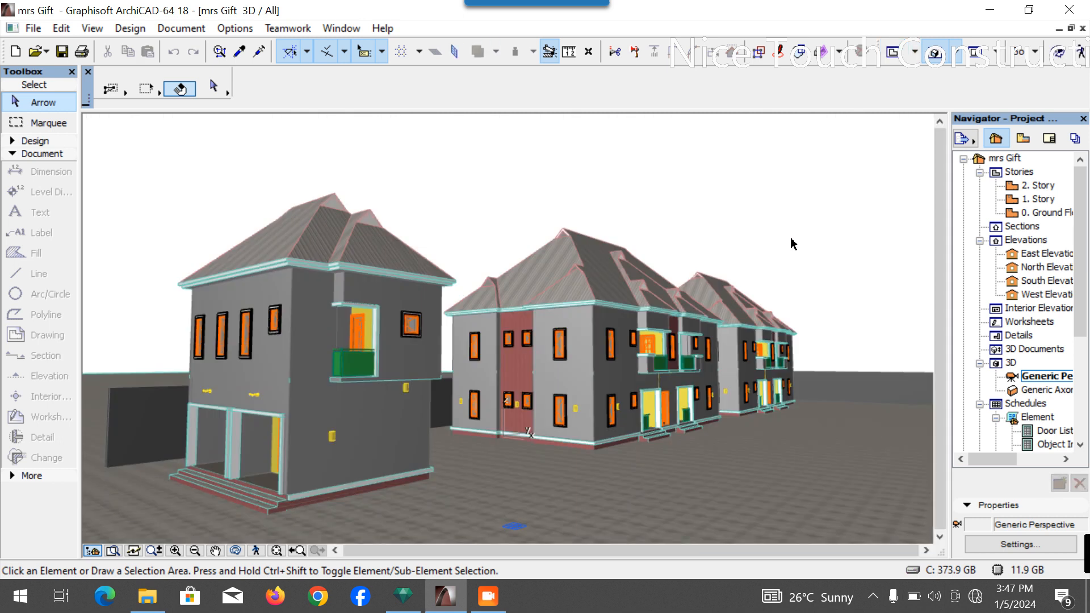
Step: Begin saving a copy of the 3D view with the Artlantis Render Studio File 5.0 (*.atl) format
left_click(37, 27)
left_click(53, 161)
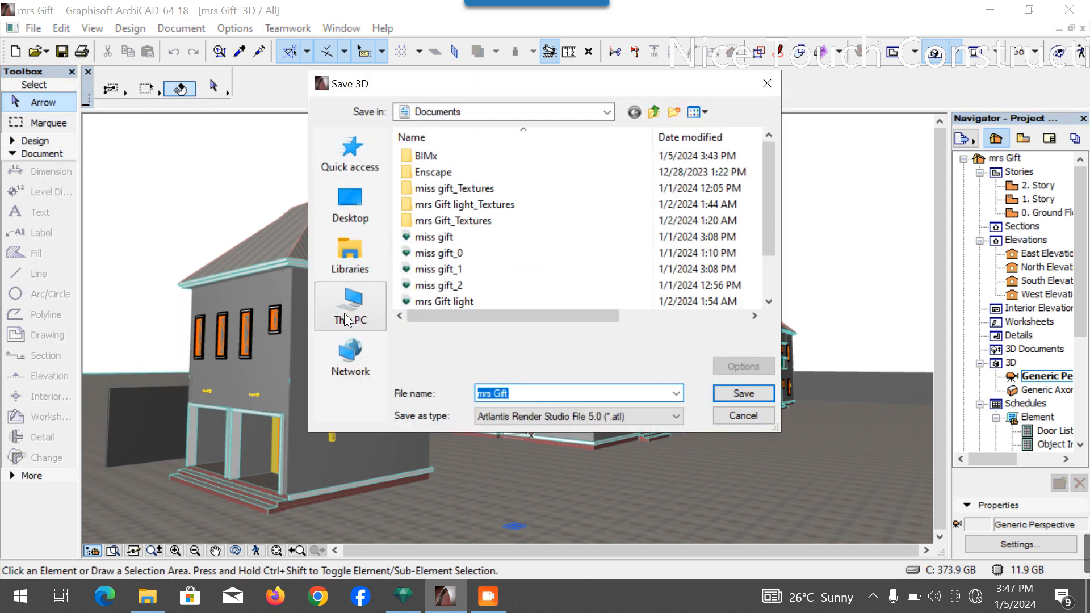
left_click(518, 417)
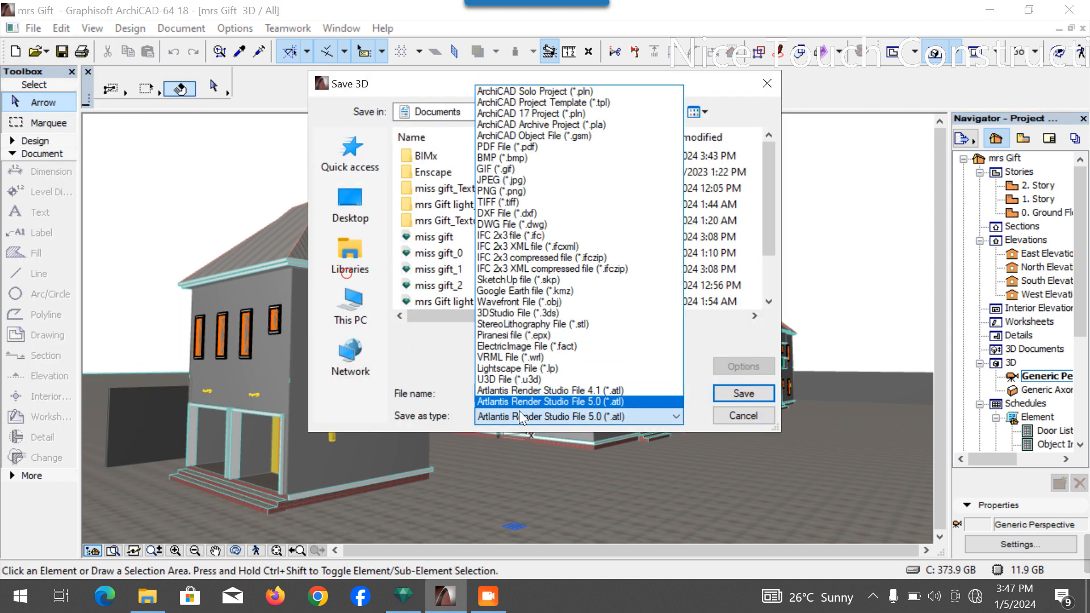
left_click(609, 403)
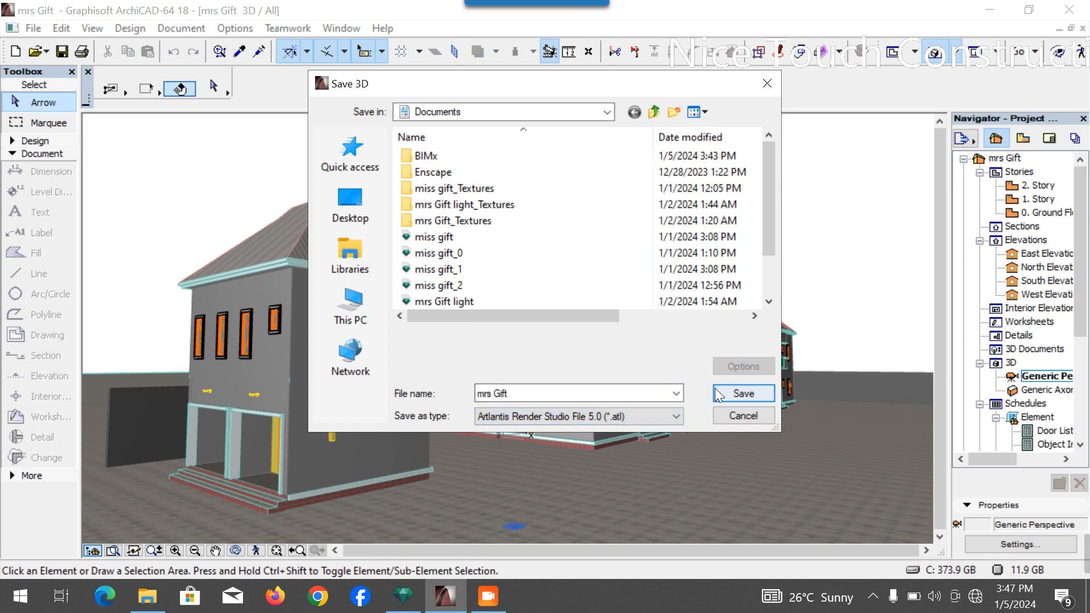
Step: Save the Artlantis file to the Desktop as "youtube famile" and export it with the preset export options
left_click(515, 396)
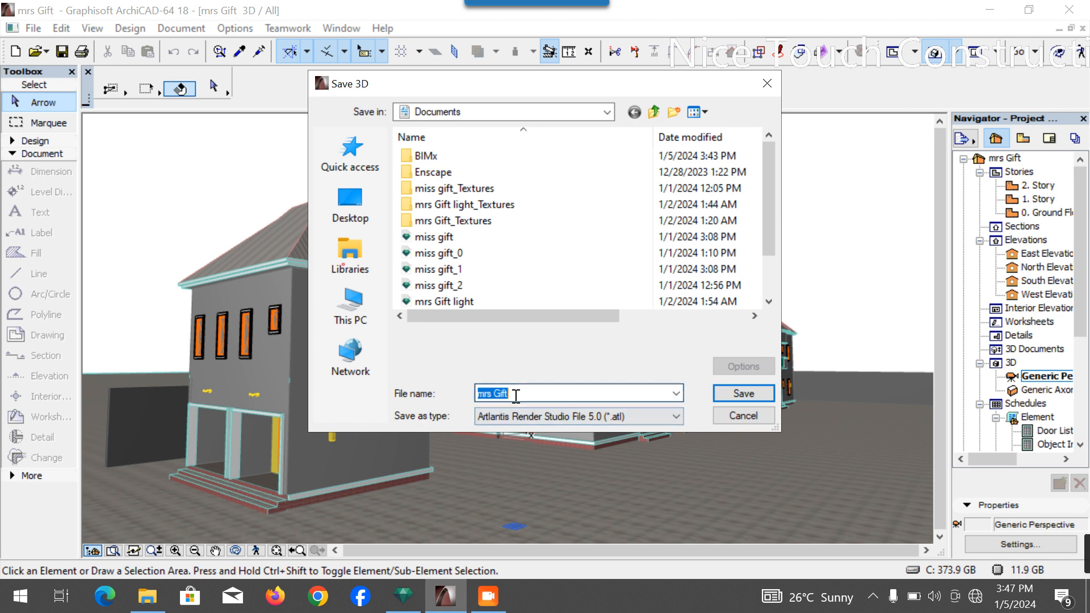
type("f")
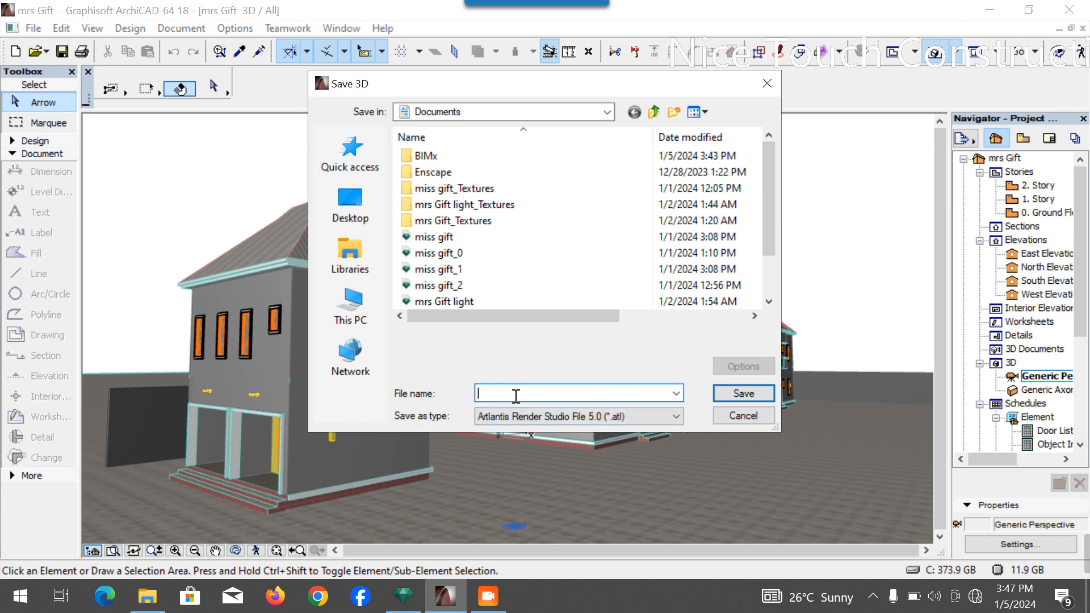
type("cvl")
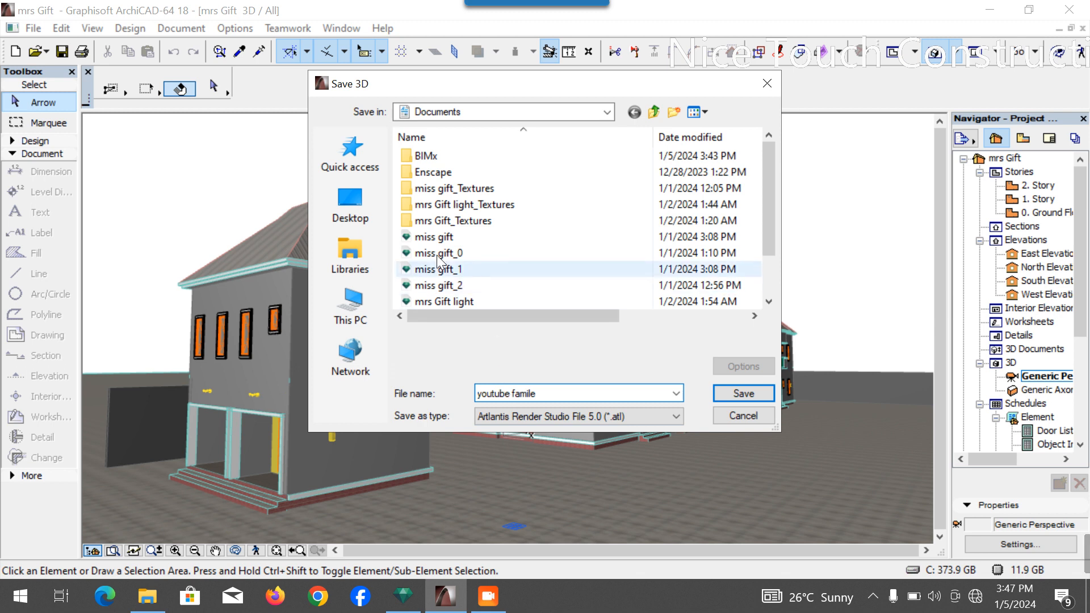
left_click(351, 211)
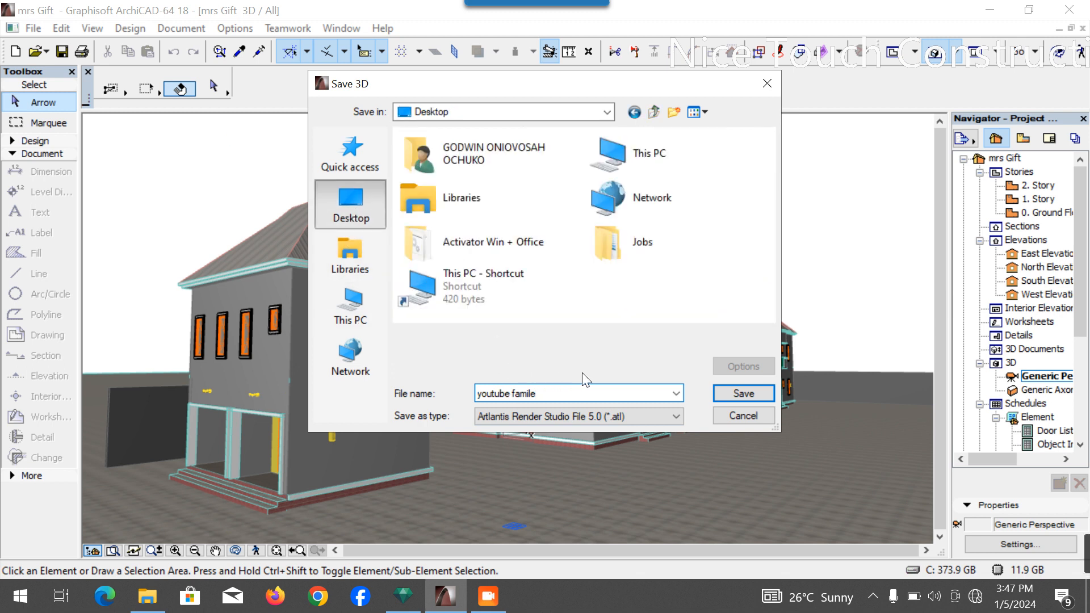
left_click(734, 389)
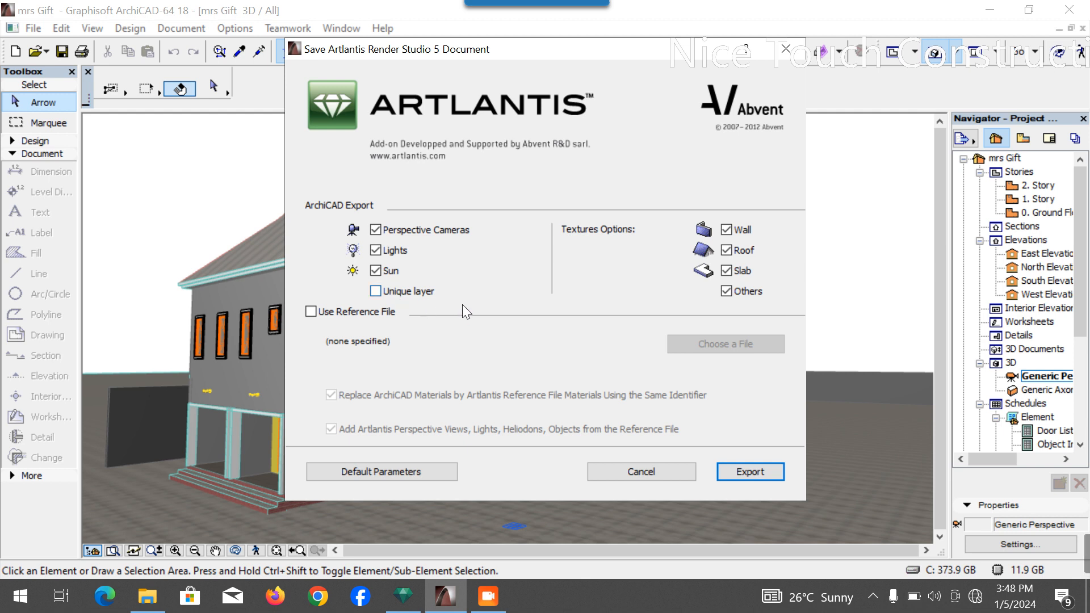
left_click(730, 472)
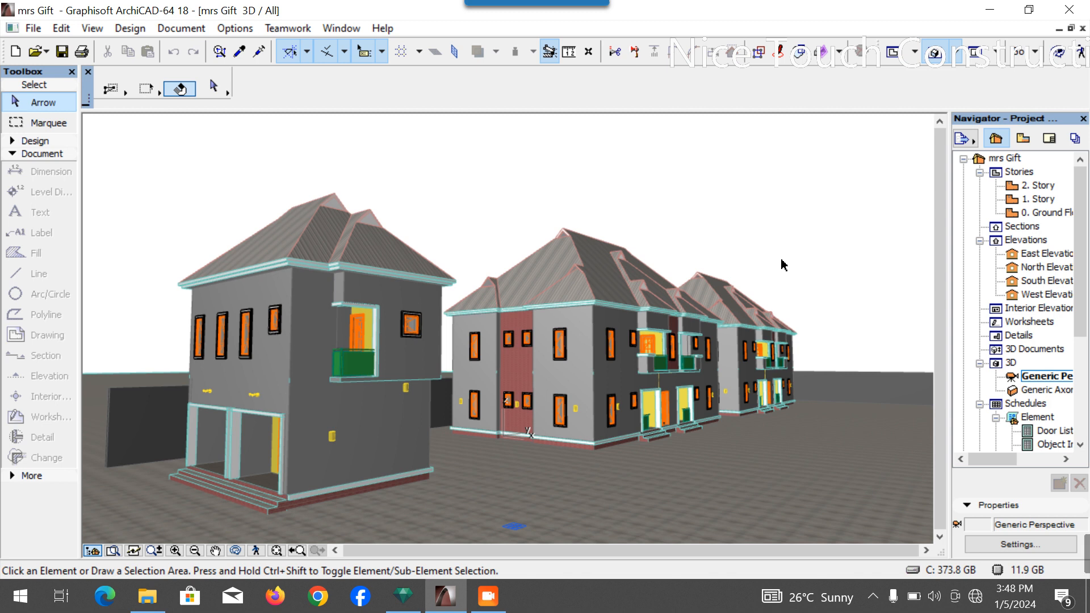
Step: Close ArchiCAD, refresh the desktop and open the "youtube famile" file in Artlantis Studio
left_click(1069, 9)
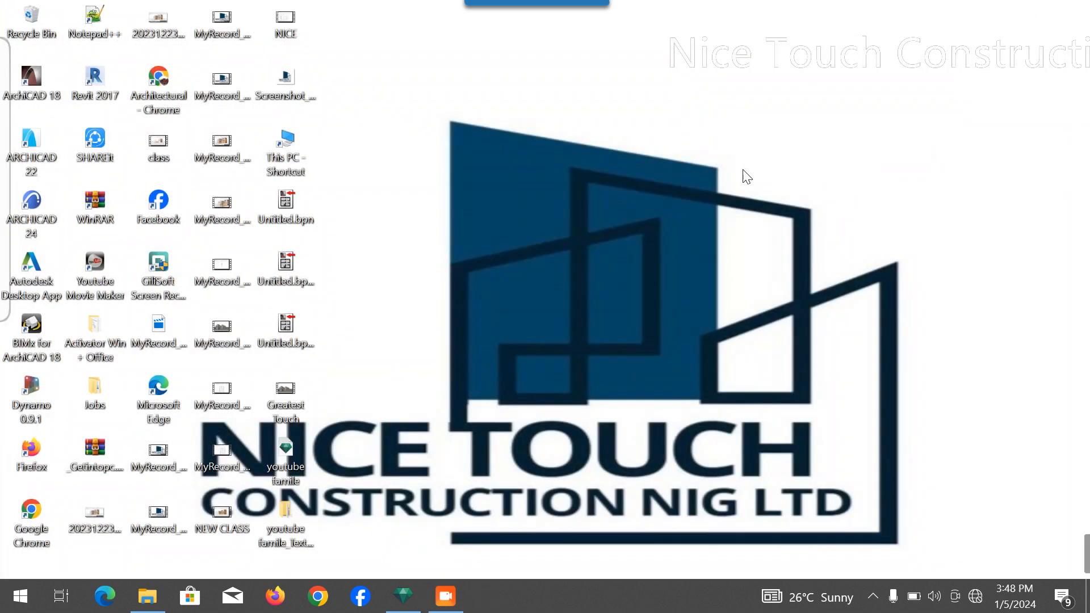
right_click(719, 103)
left_click(772, 152)
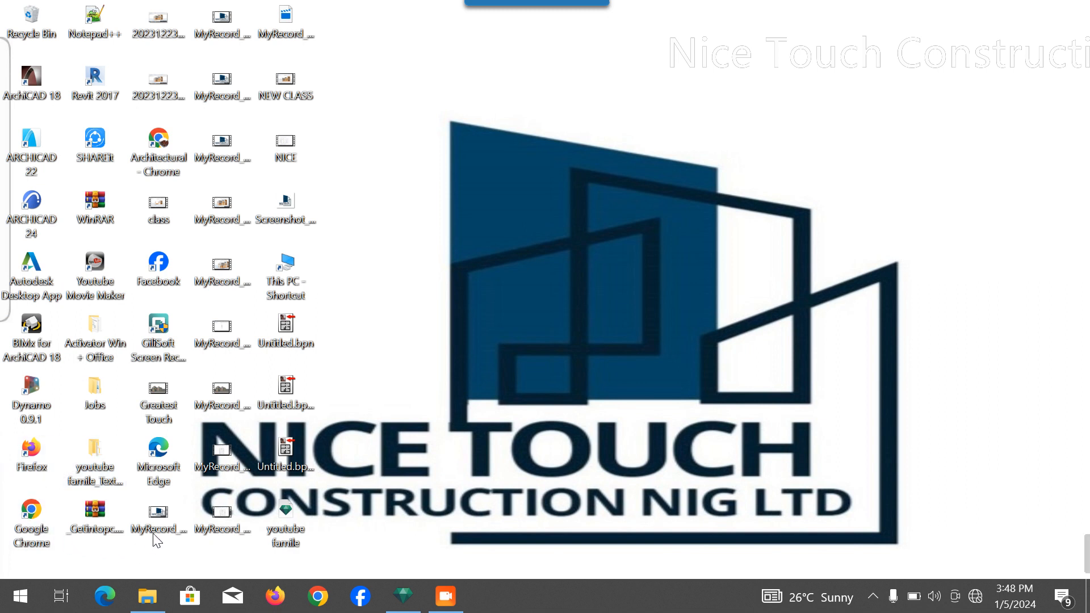
left_click(276, 526)
double_click(278, 524)
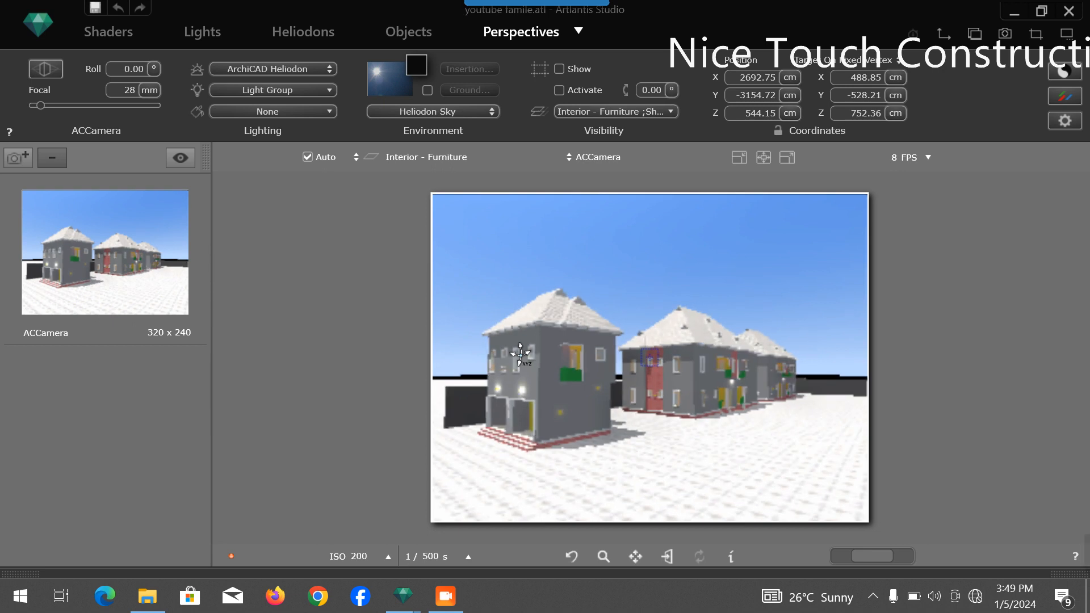
Step: Orbit the ACCamera perspective to a slightly higher viewpoint over the buildings
left_click_drag(550, 356, 562, 384)
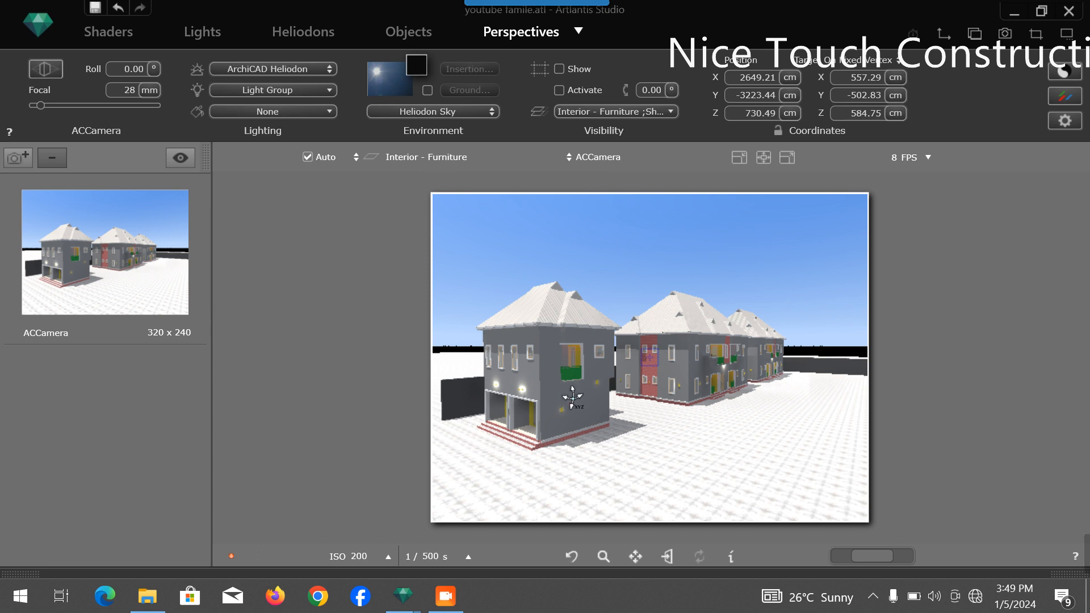
Step: Frame the ACCamera closer on the front building with the architect camera active and the focal length at 33 mm
left_click_drag(572, 396, 606, 348)
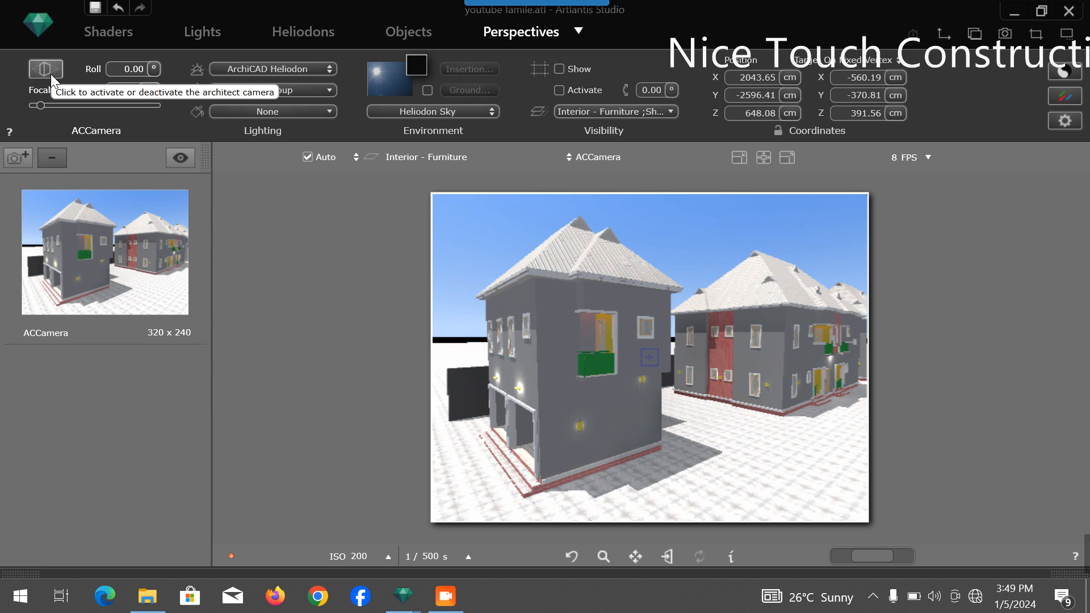
left_click_drag(526, 432, 509, 336)
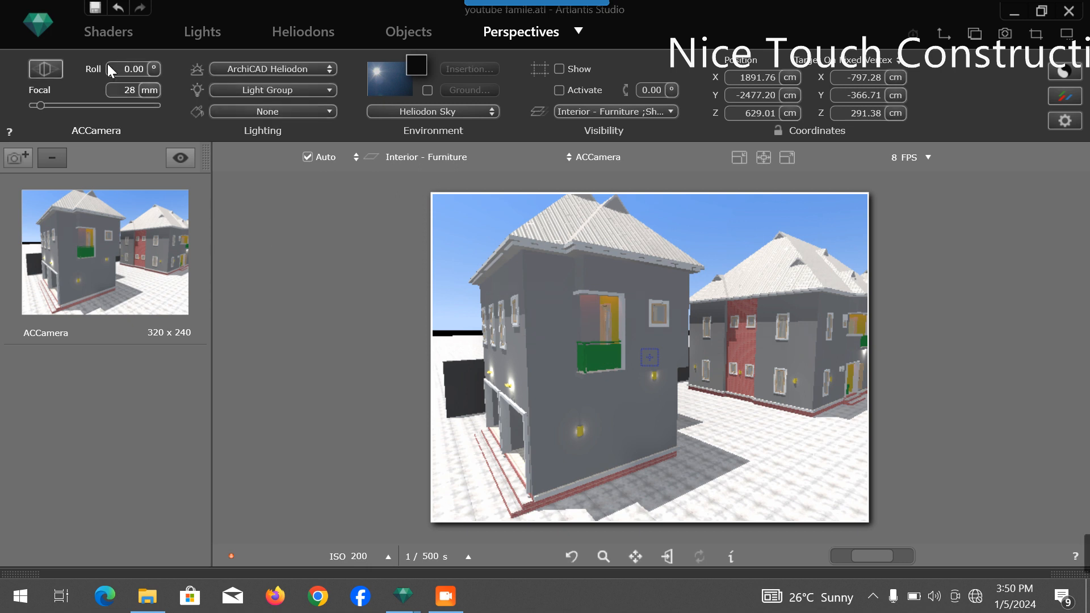
left_click(43, 69)
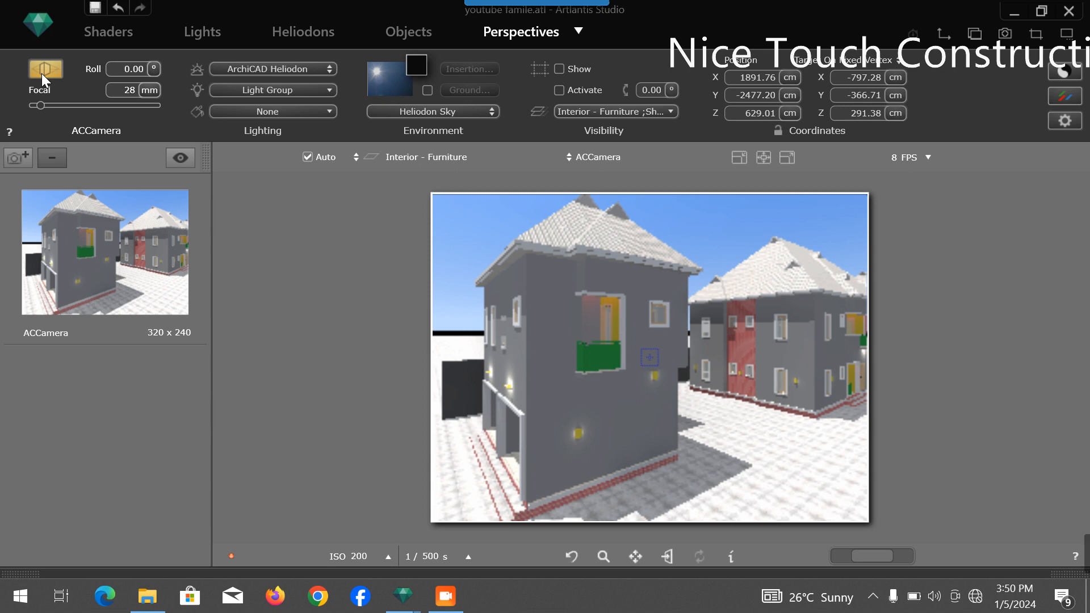
double_click(132, 94)
type("33")
key("Return")
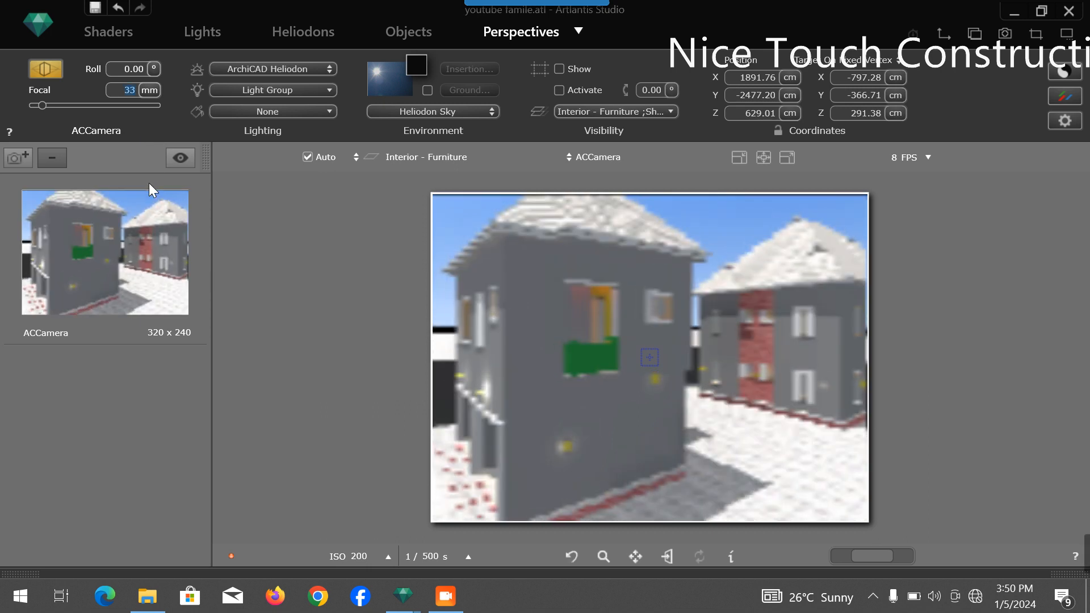
scroll(524, 308, "down", 1)
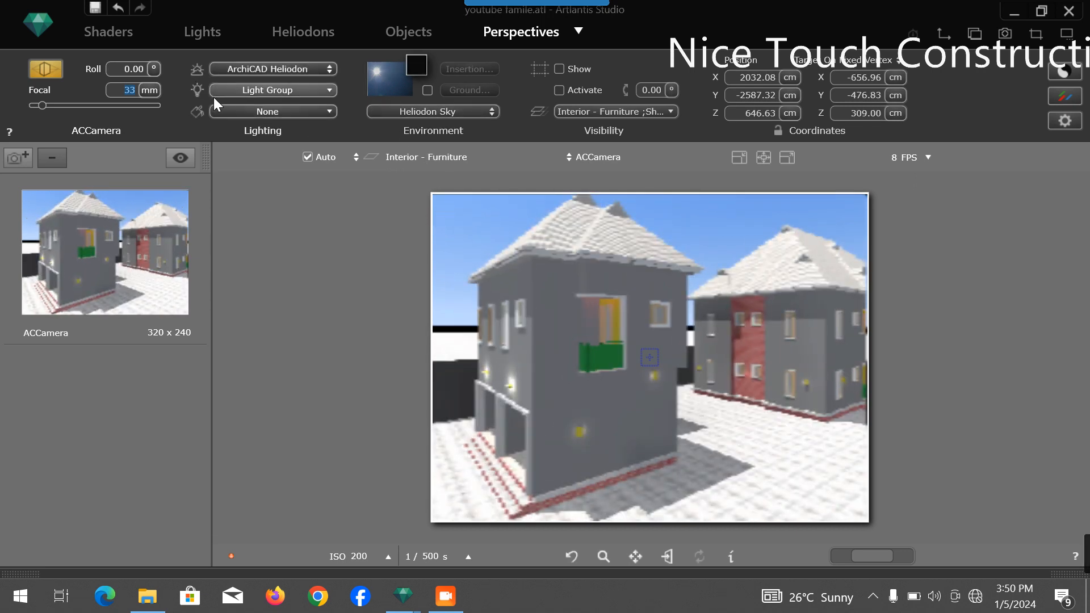
Step: Enable the infinite ground for the perspective with an altitude of 0 cm
left_click(428, 91)
left_click(465, 90)
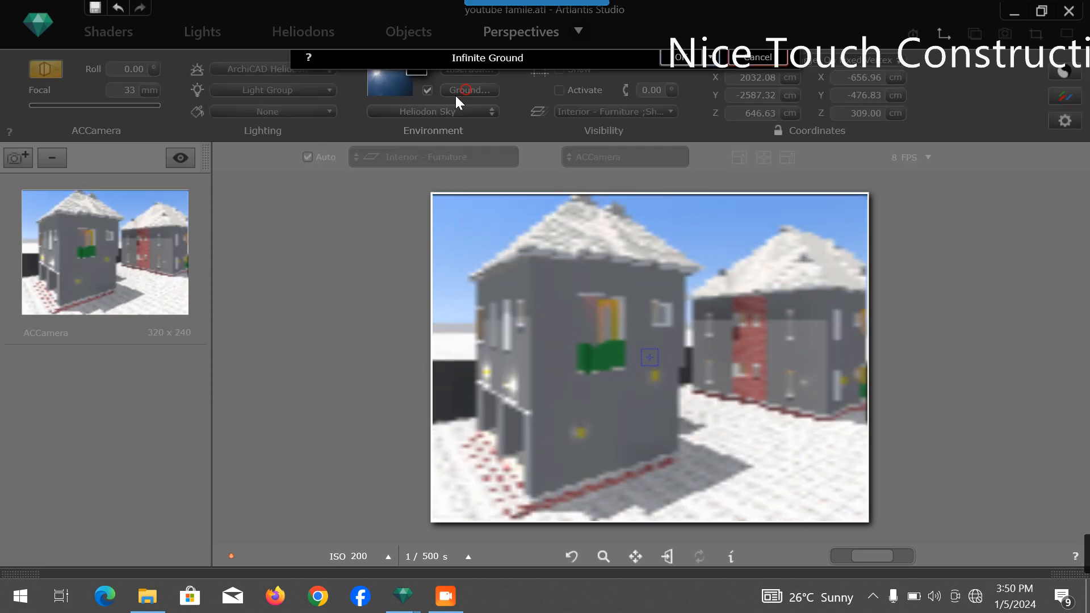
left_click(489, 105)
type("0")
key("Return")
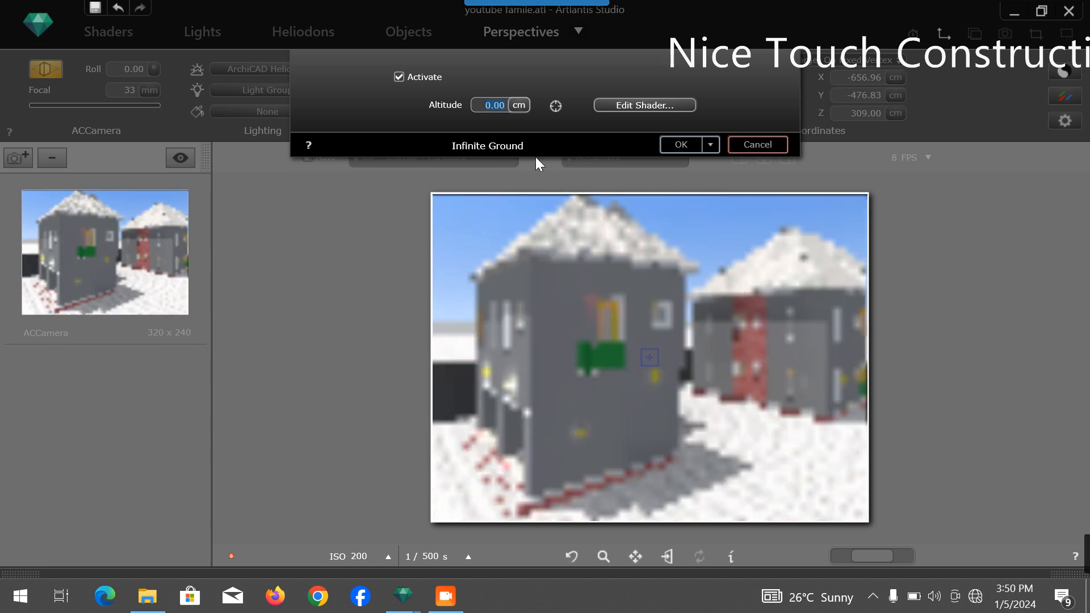
left_click(673, 143)
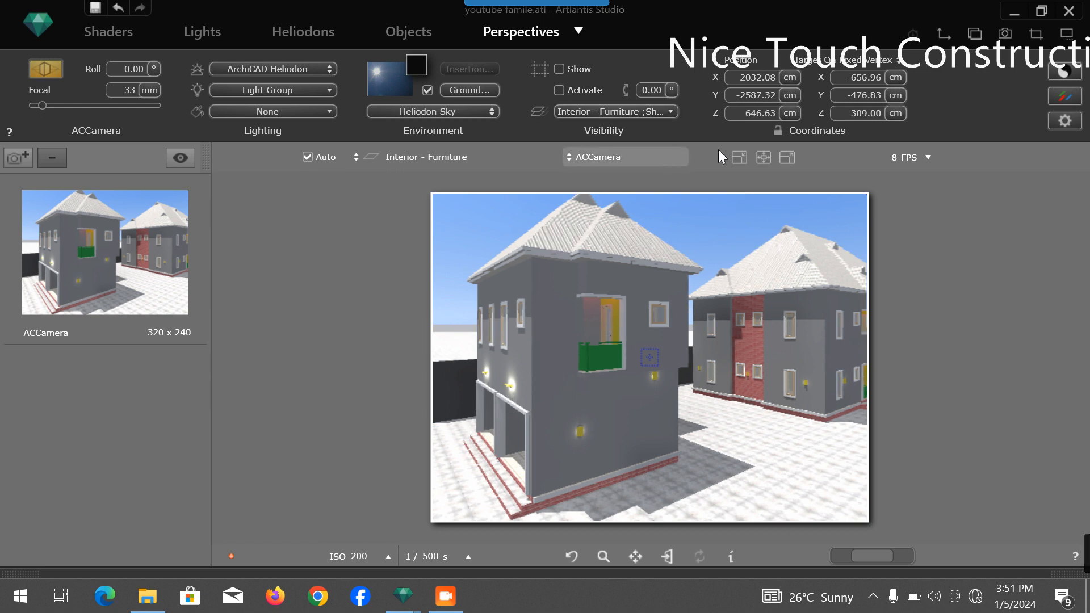
left_click(1064, 123)
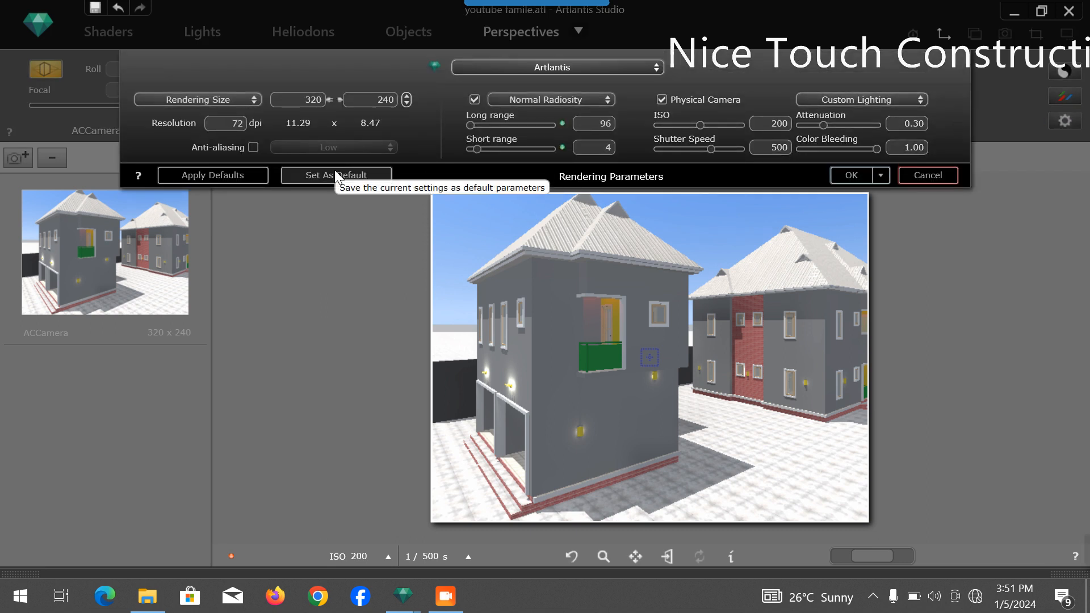
left_click(227, 171)
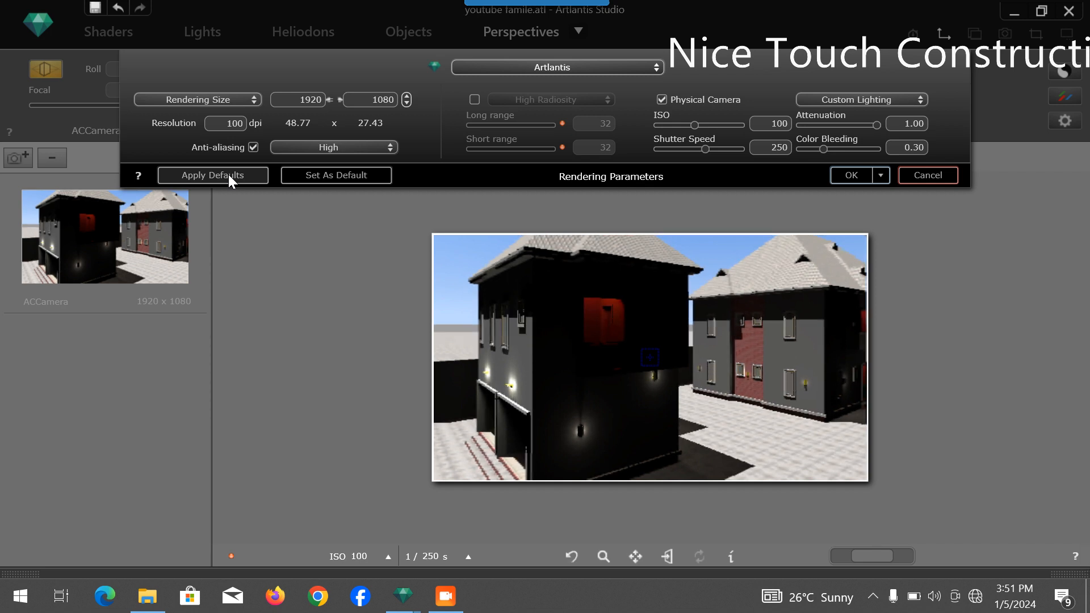
left_click(222, 97)
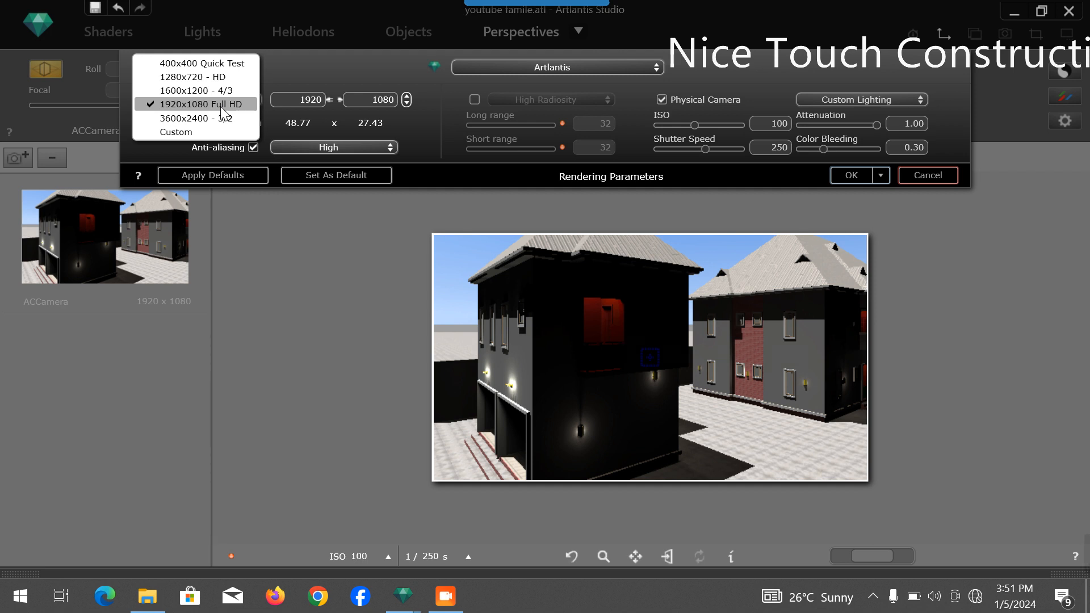
left_click(221, 105)
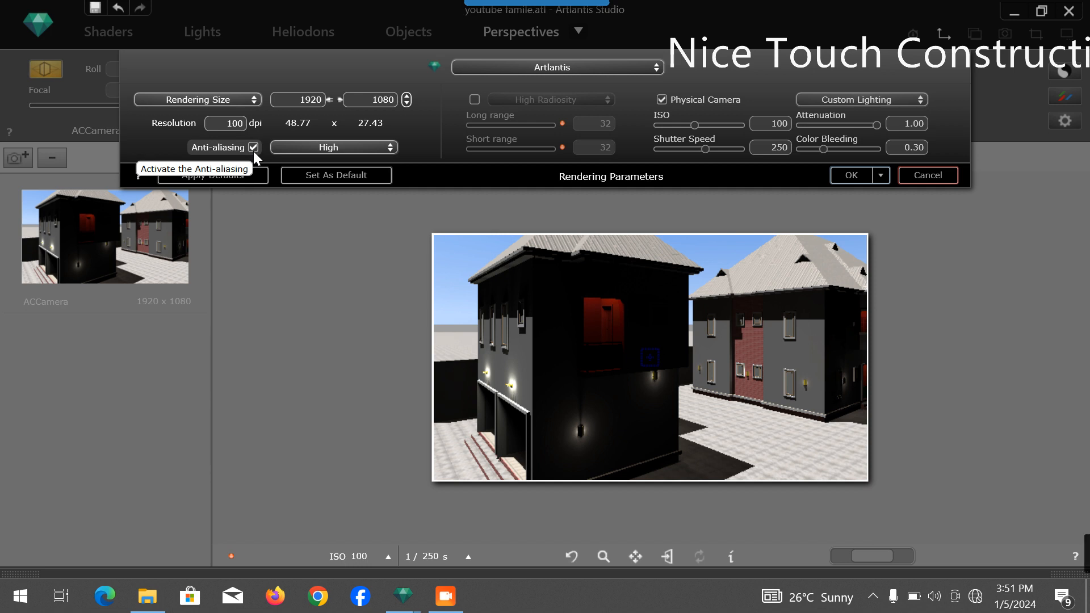
left_click(301, 148)
left_click(304, 152)
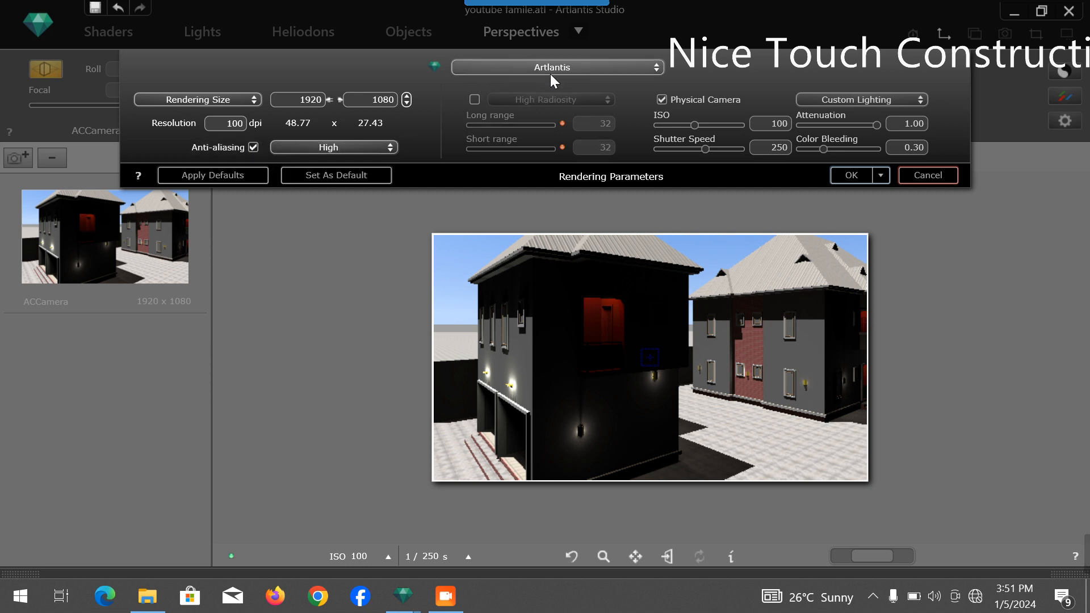
left_click(474, 100)
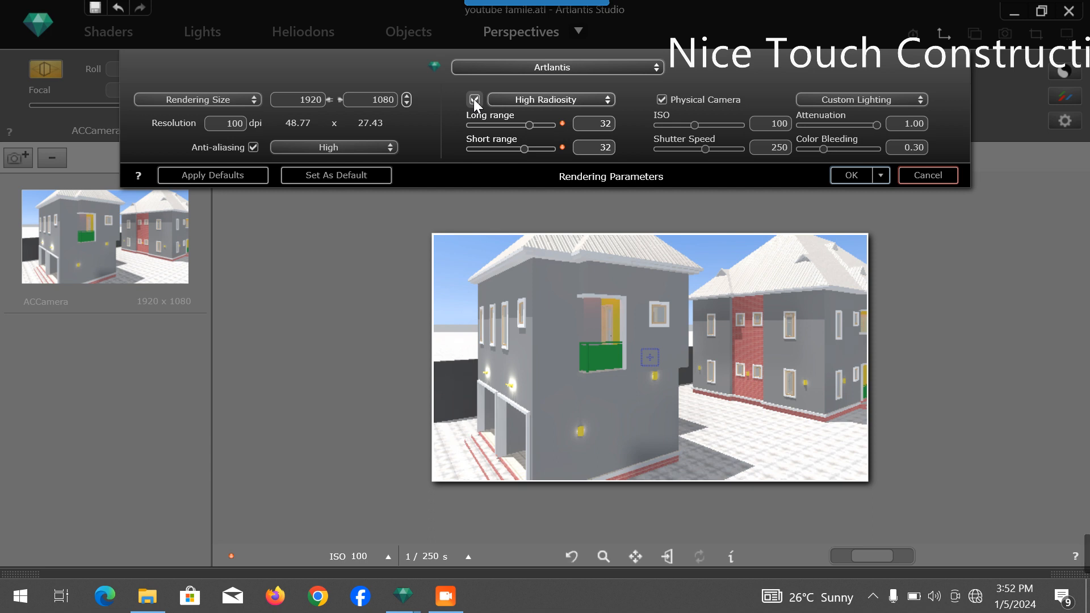
left_click(937, 177)
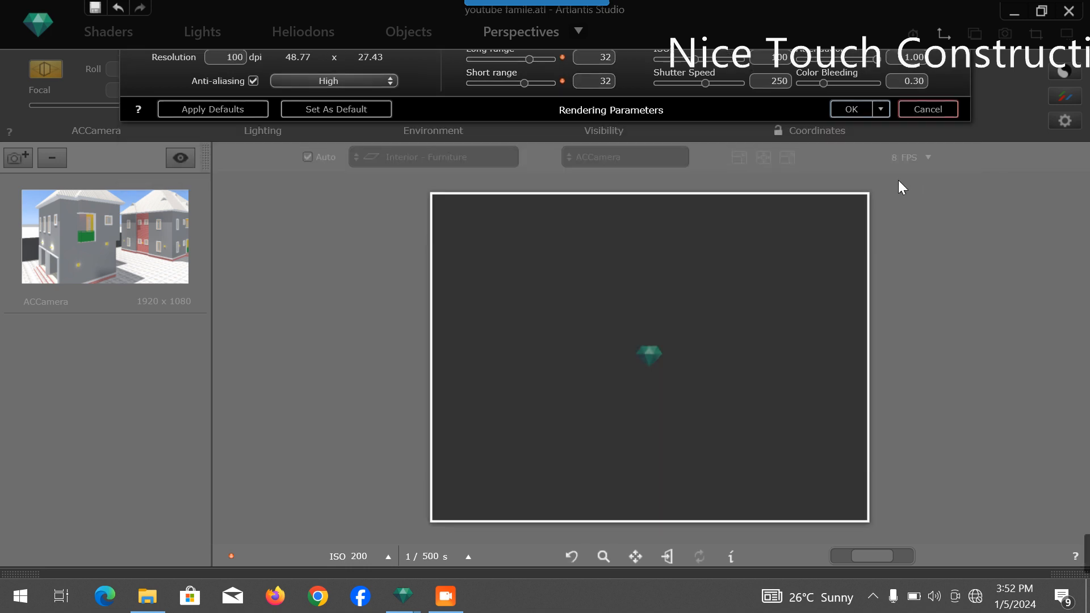
Step: Examine the camera's position and field of view around the buildings in the 2D plan and elevation views
left_click(943, 35)
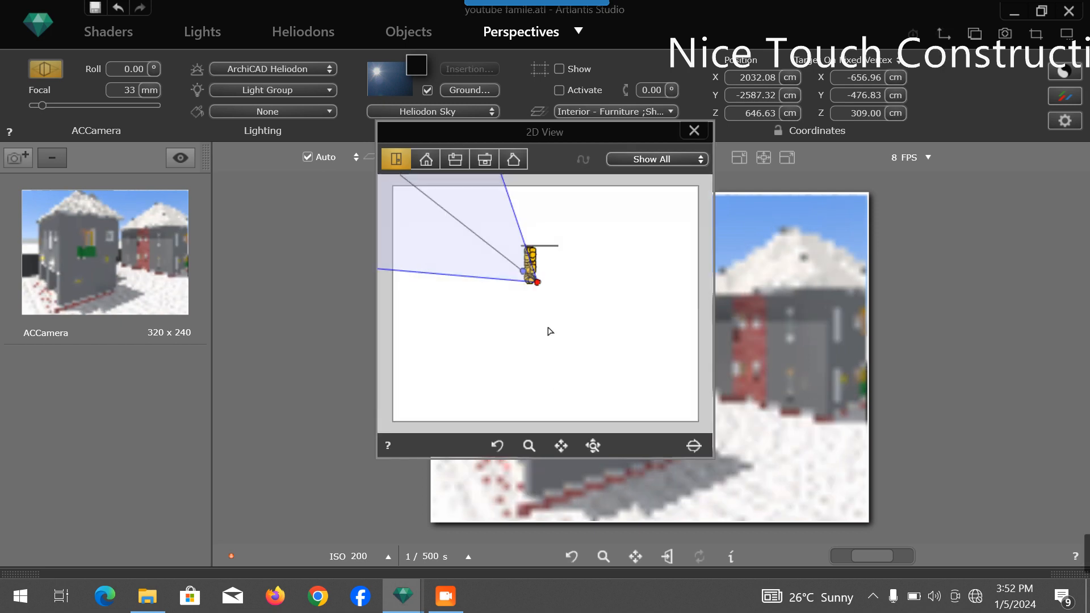
scroll(513, 262, "up", 5)
scroll(533, 282, "down", 3)
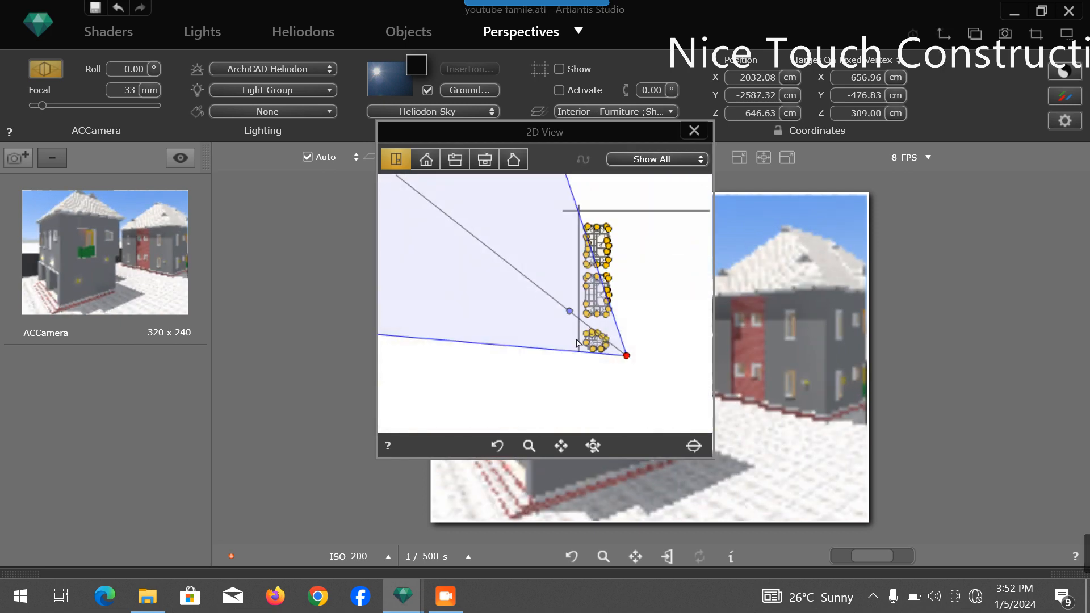
scroll(629, 339, "up", 2)
scroll(529, 348, "down", 3)
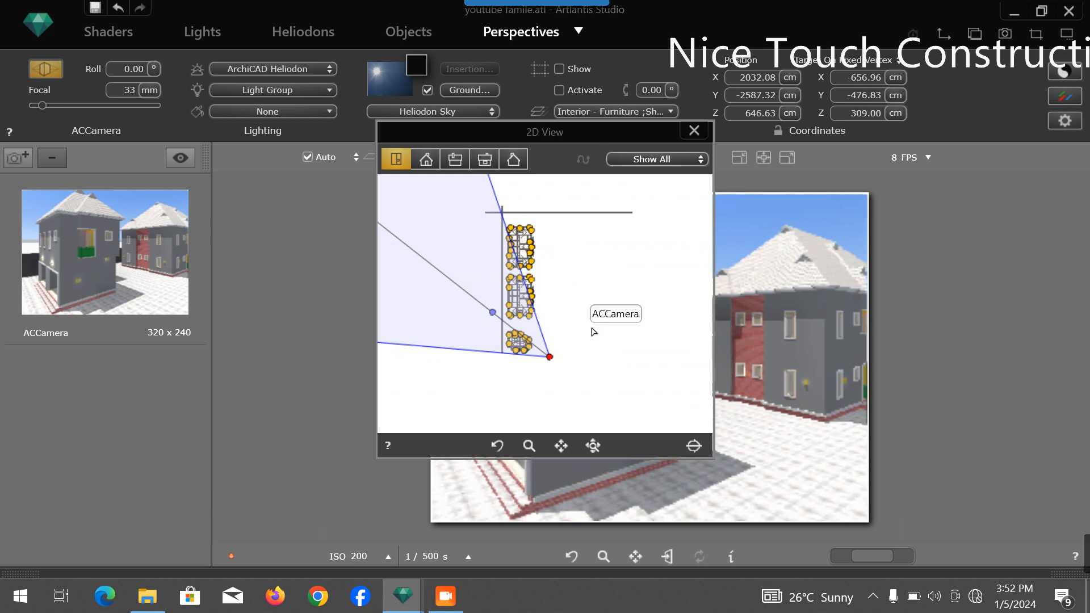
left_click(434, 159)
scroll(532, 304, "up", 4)
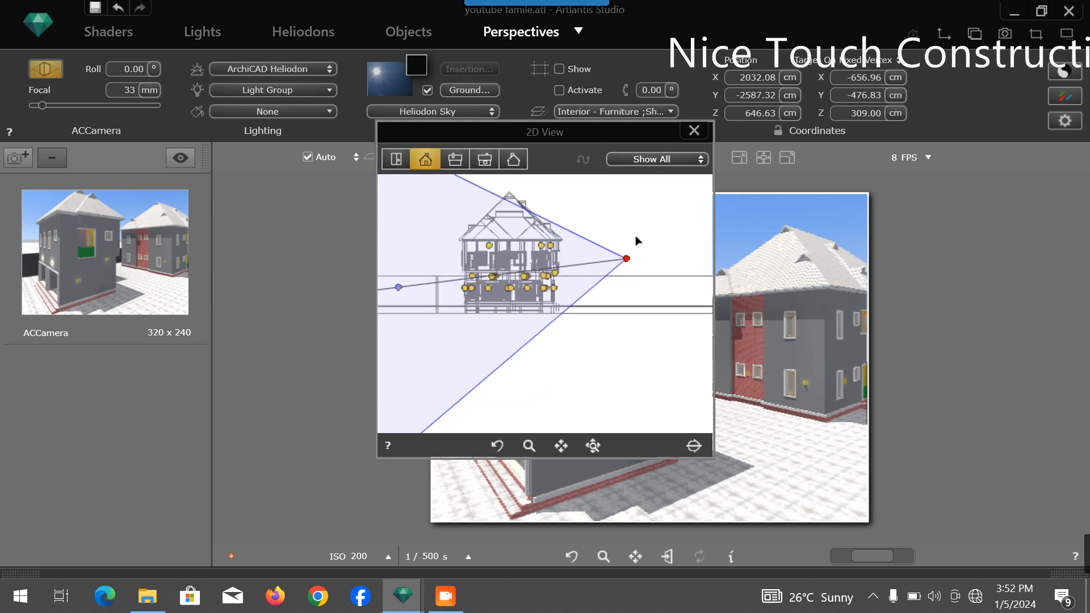
left_click(693, 130)
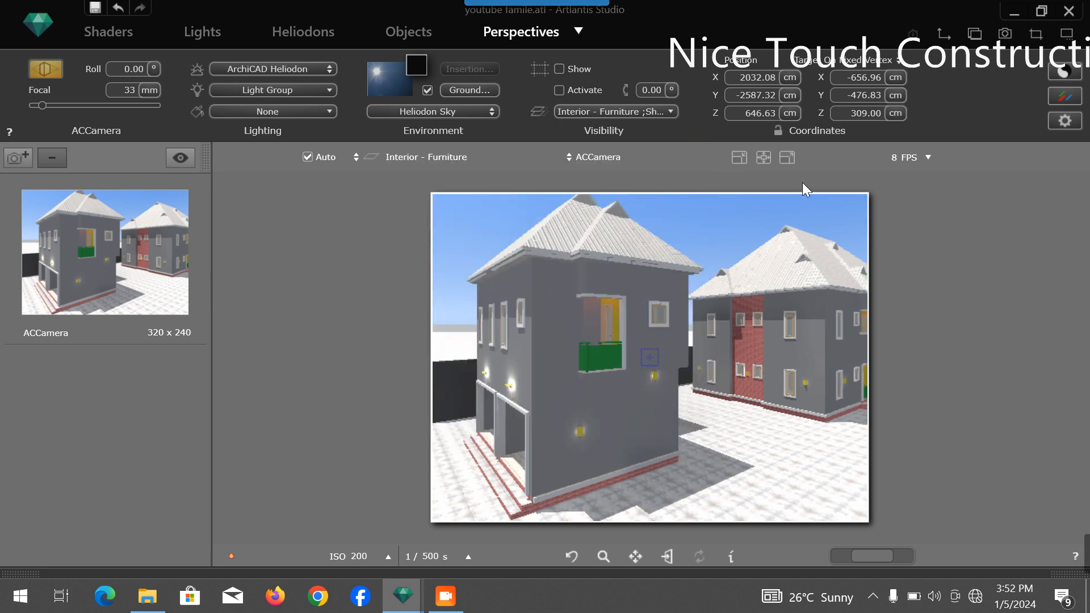
Step: Activate anti-aliasing at High quality in the rendering parameters
left_click(1064, 120)
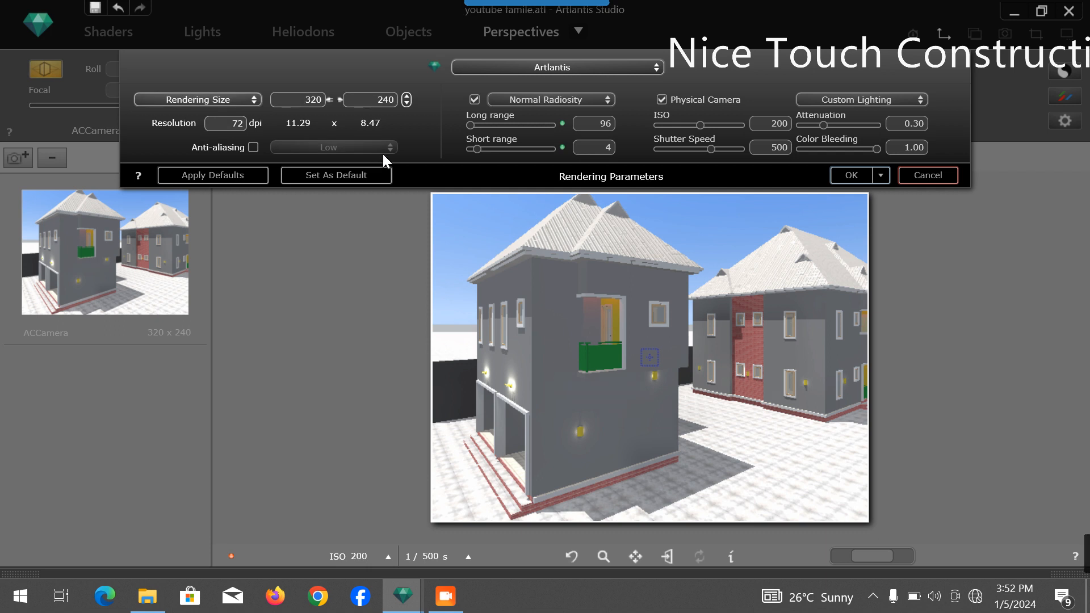
left_click(254, 147)
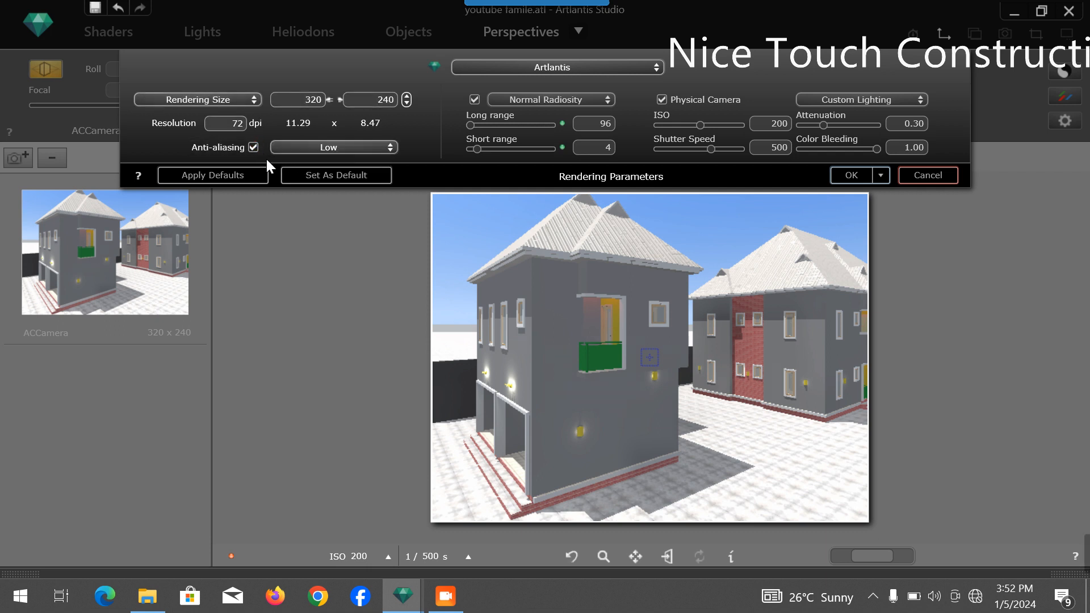
left_click(310, 150)
left_click(341, 152)
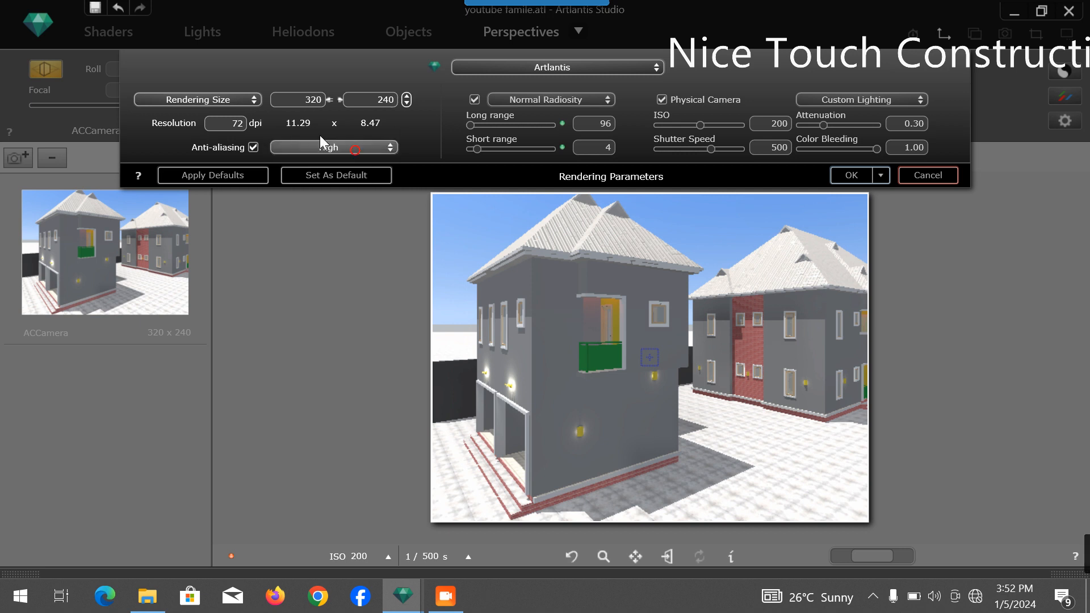
Step: Set the rendering size to 1920x1080 Full HD with a resolution of 100 dpi
left_click(237, 100)
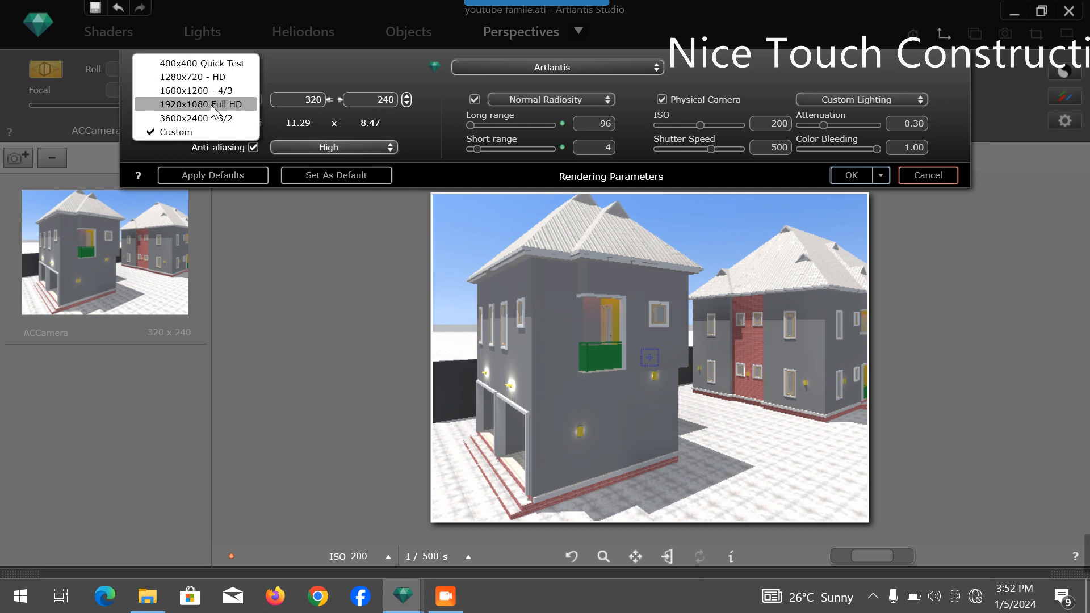
left_click(210, 105)
left_click(224, 121)
type("1")
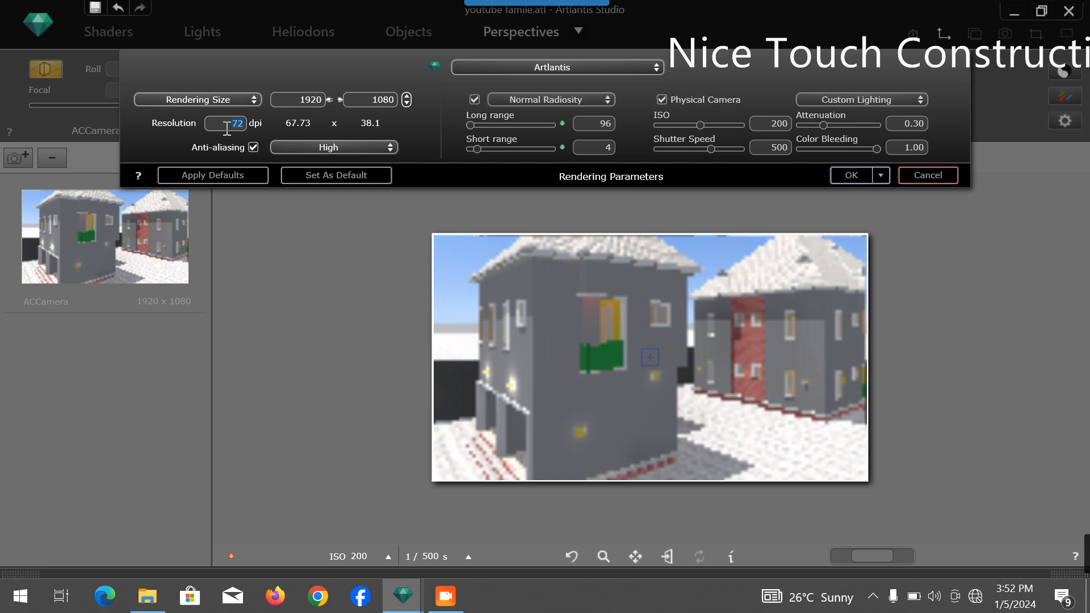
type("00")
key("Return")
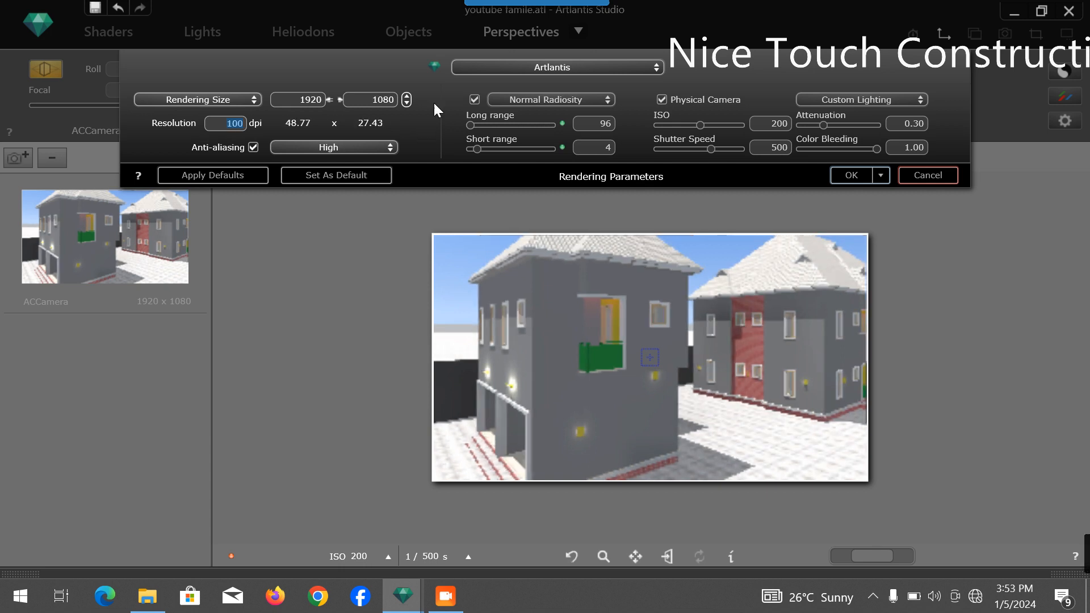
Step: Choose High Radiosity and set the physical camera to ISO 100 with a shutter speed of 250
left_click(535, 99)
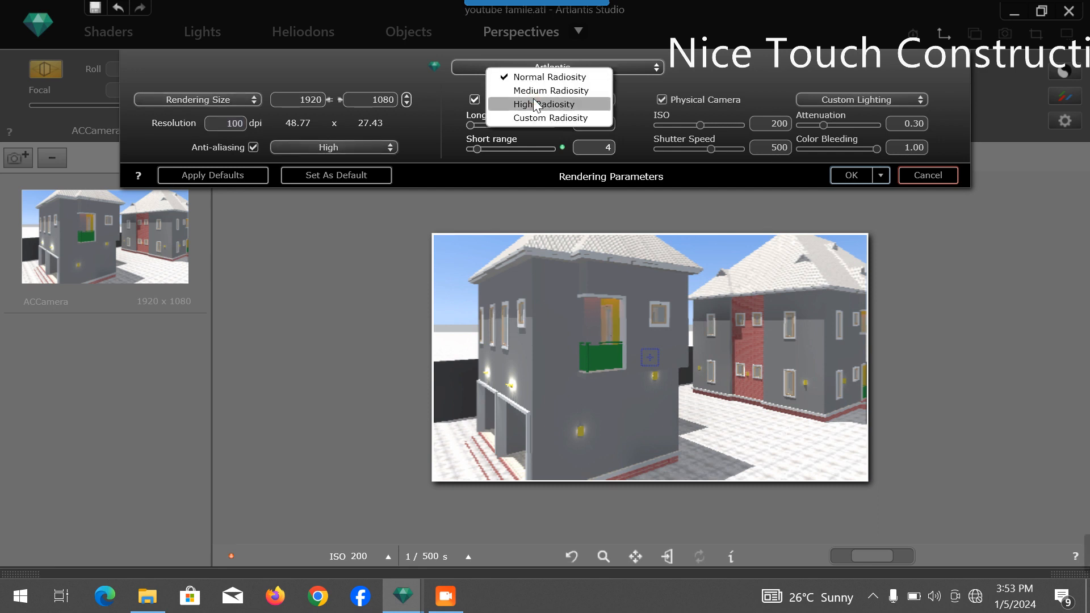
left_click(538, 103)
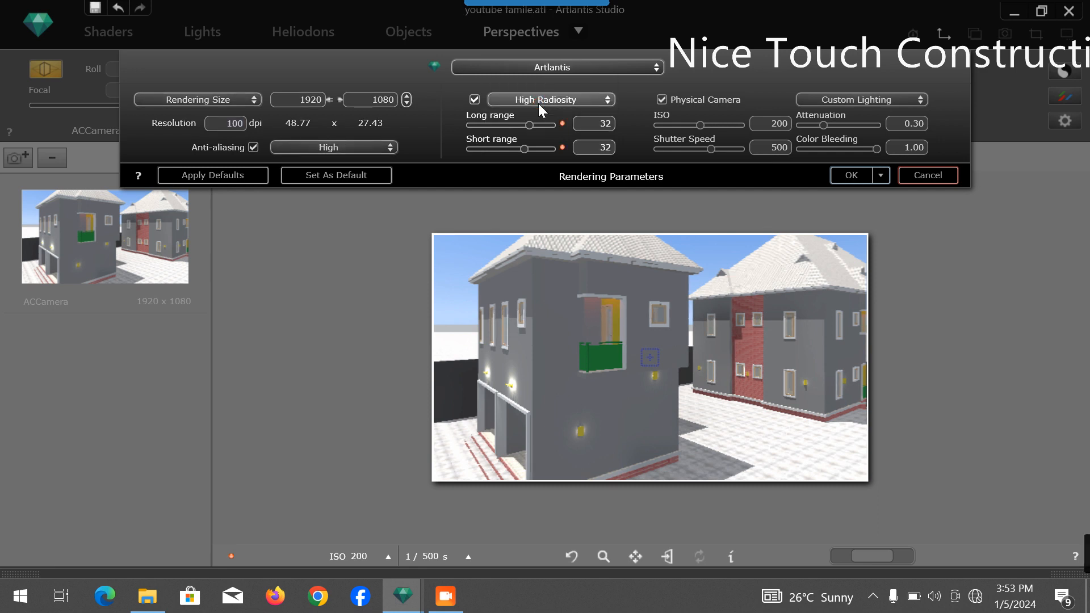
left_click(773, 129)
type("100")
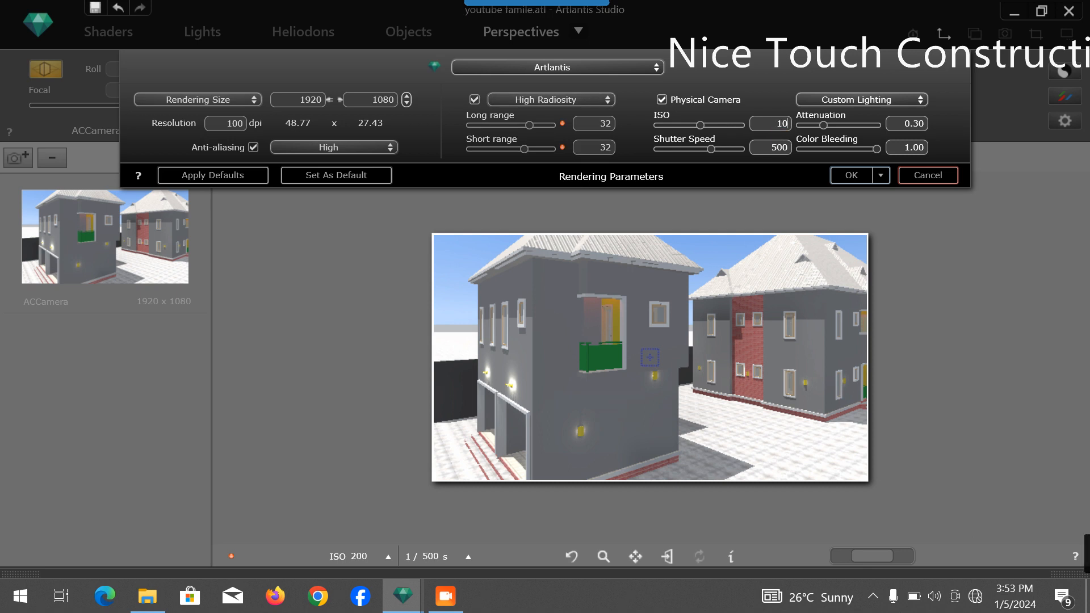
key("Return")
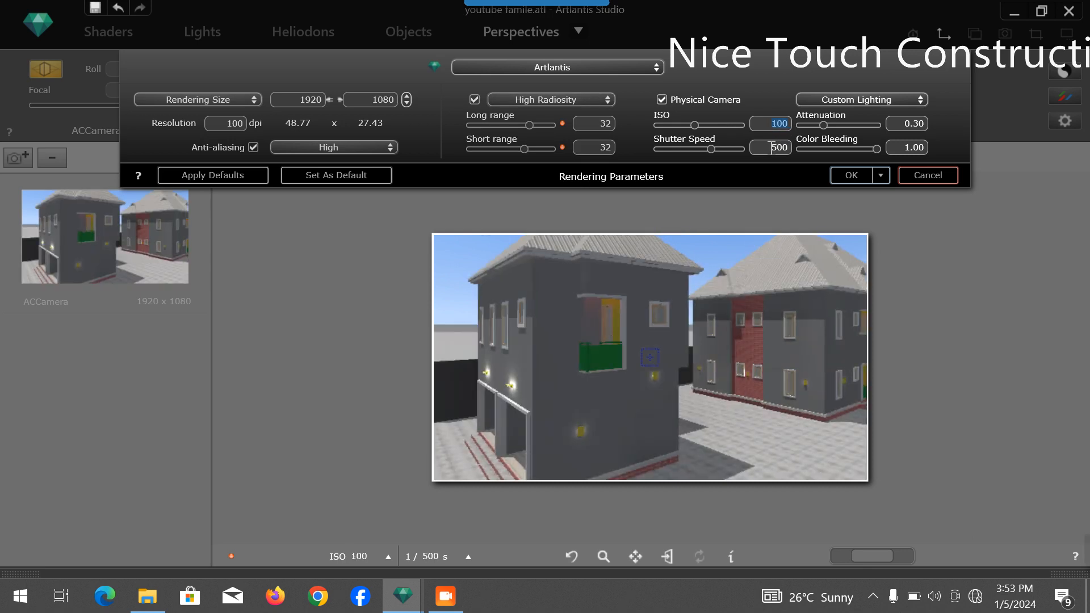
left_click(774, 145)
type("250")
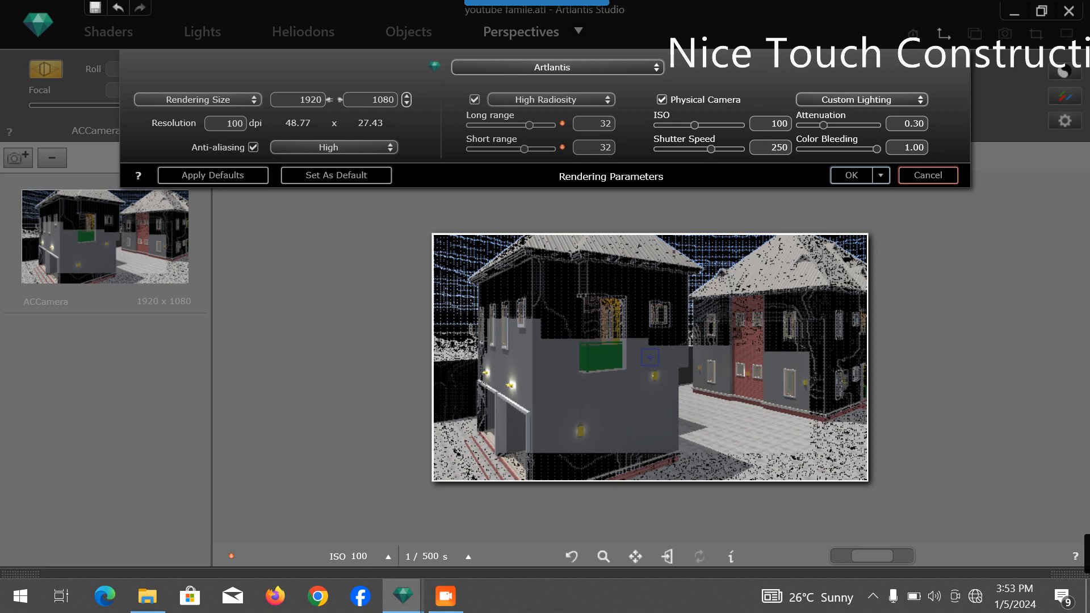
key("Return")
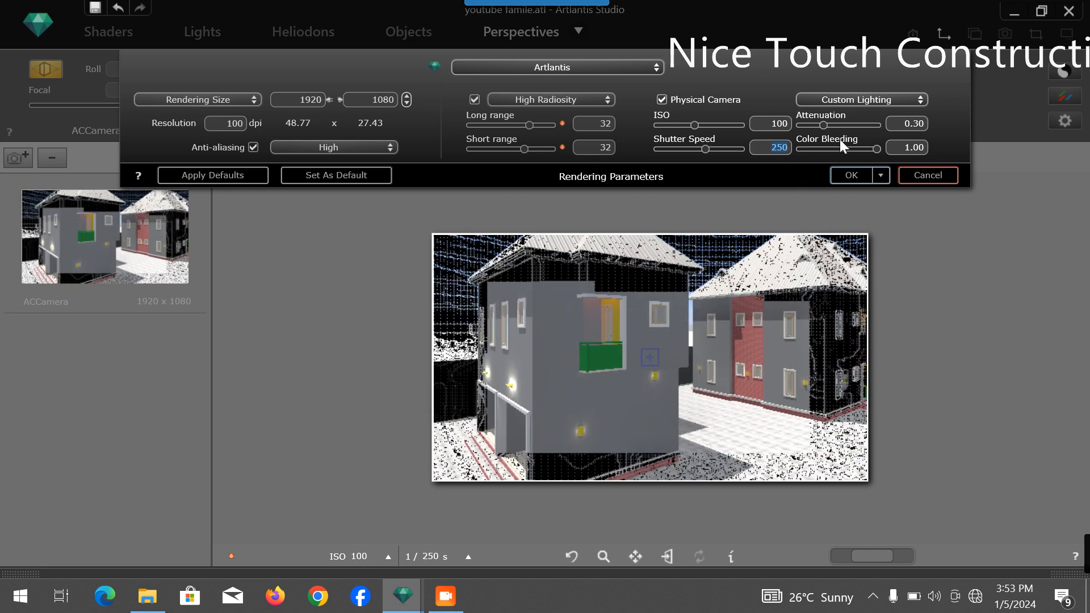
Step: Try to set the Color Bleeding to 03 and accept the rendering parameters
left_click(914, 145)
type("03")
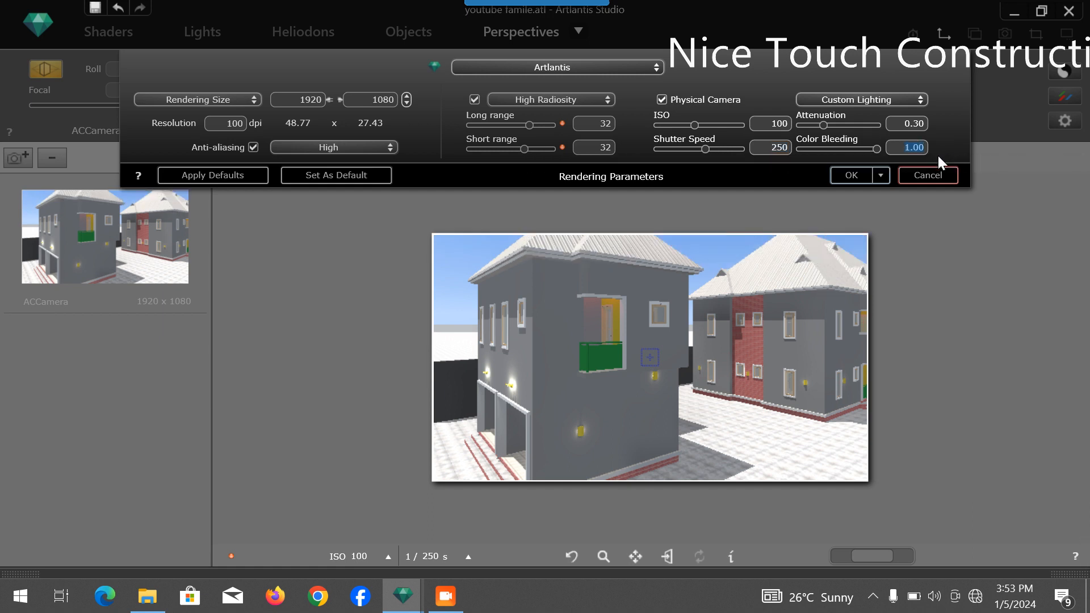
left_click(856, 170)
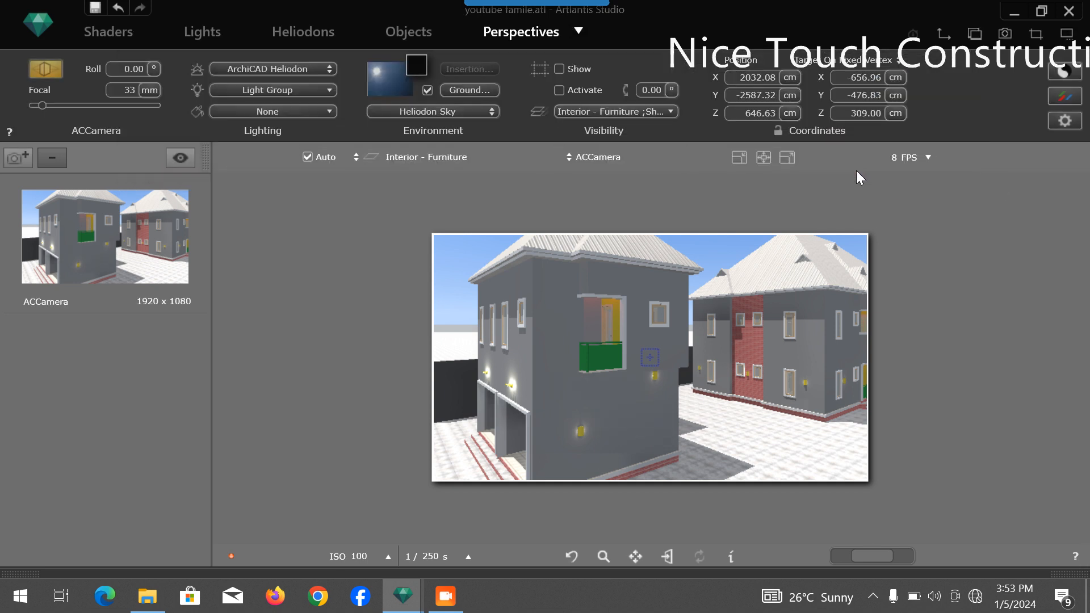
Step: Save the current rendering parameters as the default settings and accept them
left_click(1065, 121)
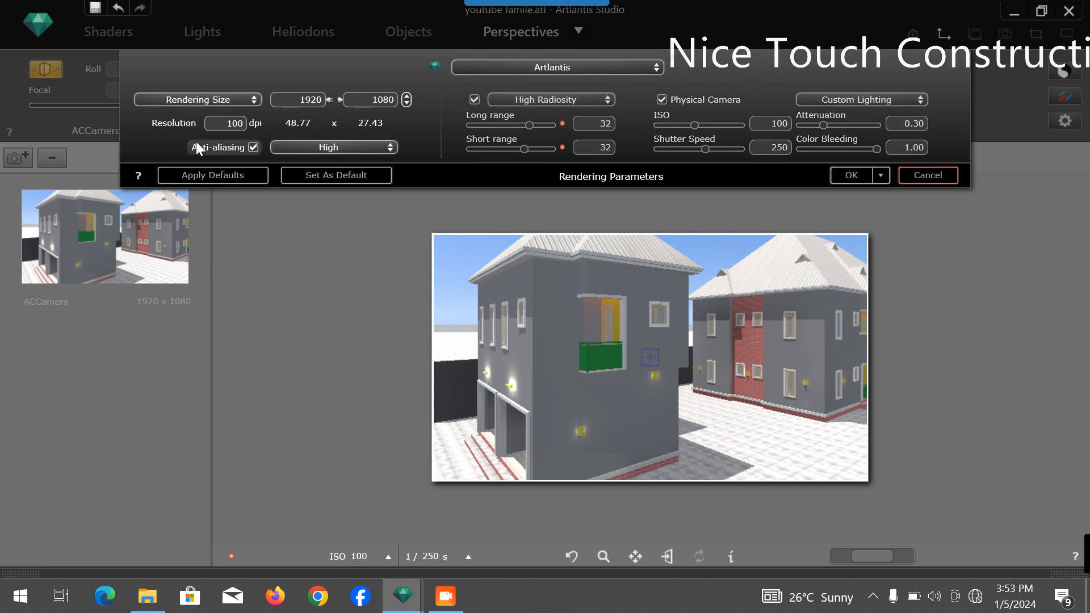
left_click(325, 179)
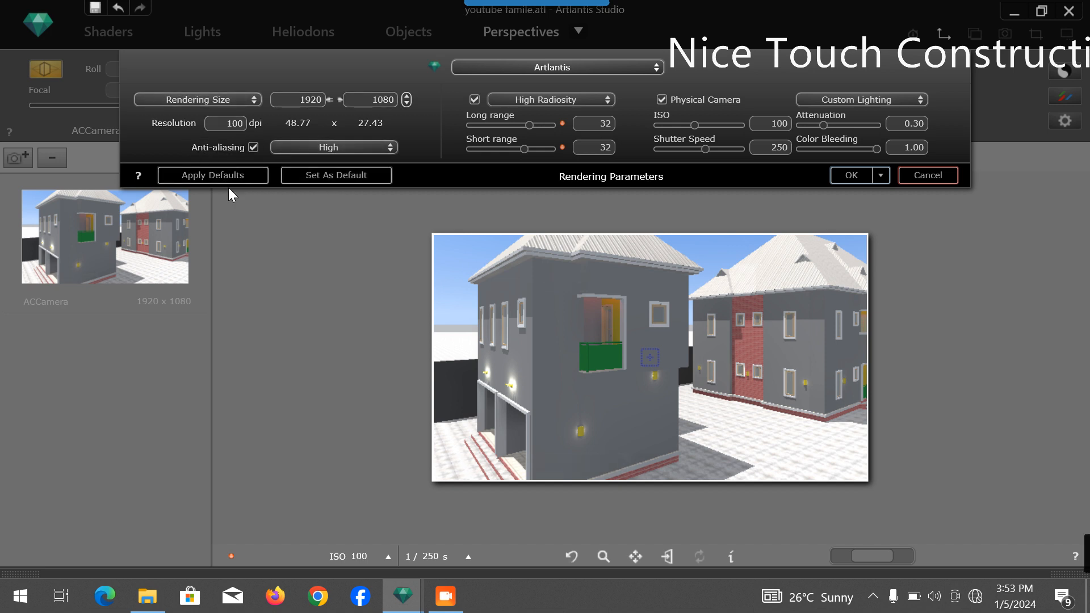
left_click(326, 174)
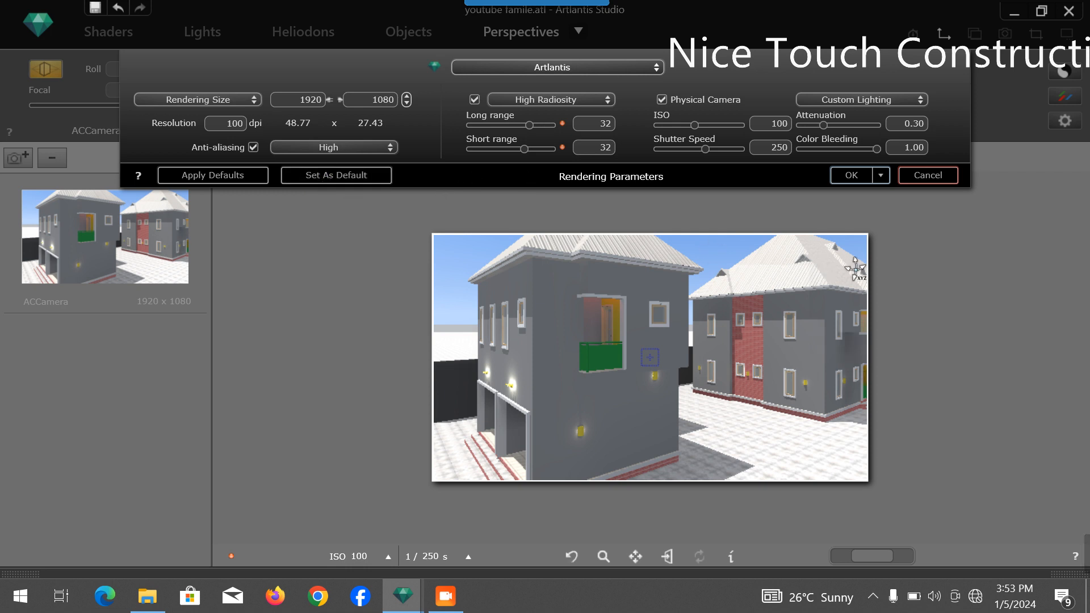
left_click(847, 177)
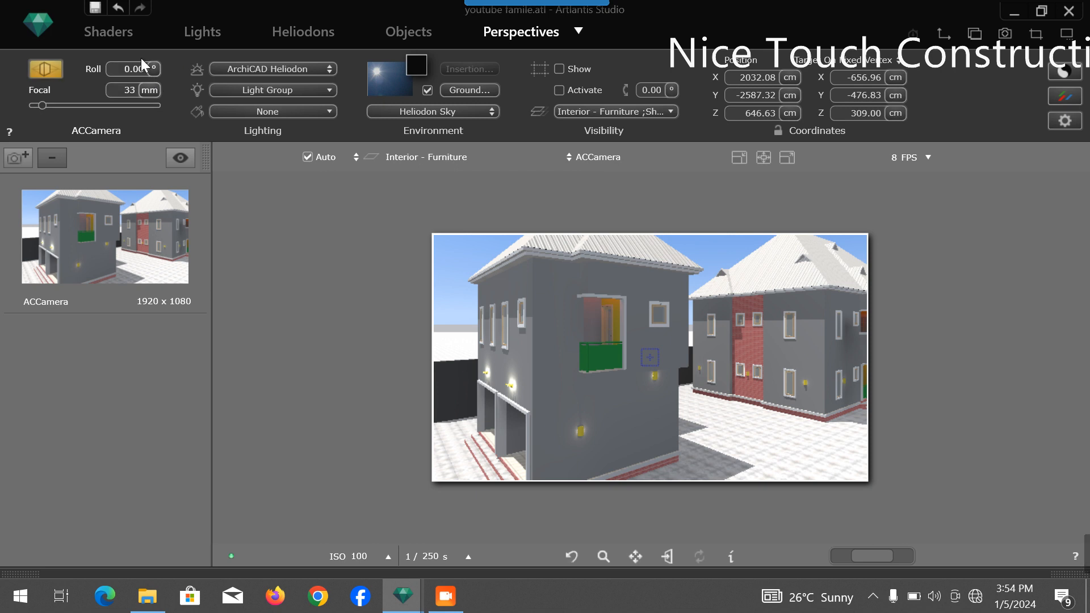
Step: Set the ArchiCAD Heliodon to the date 08/08 and the time 09:00
left_click(295, 35)
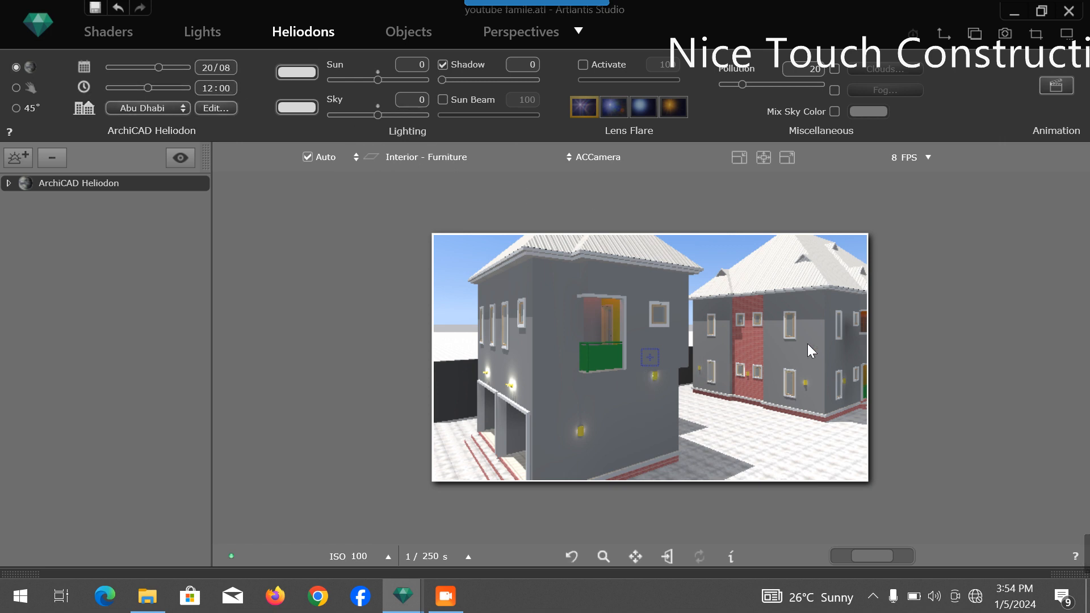
double_click(213, 71)
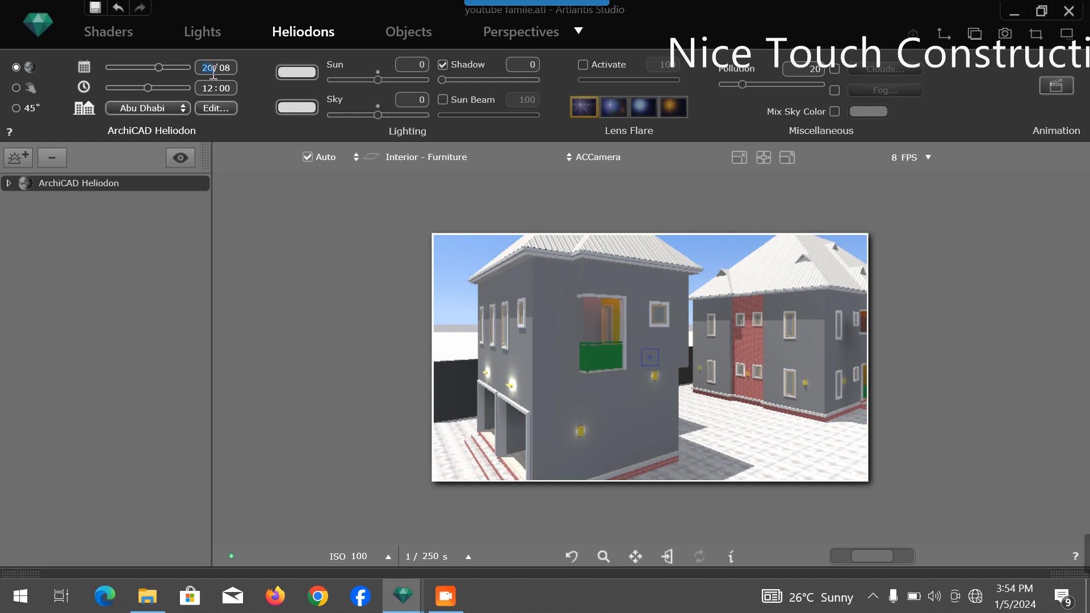
type("9")
type("0")
type("8")
left_click(208, 88)
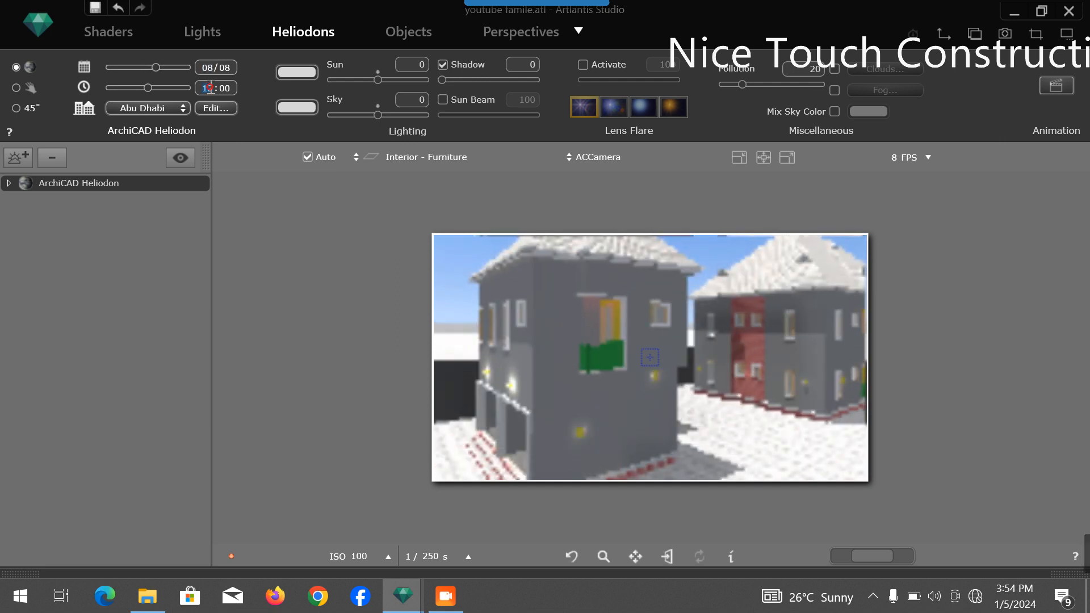
type("09")
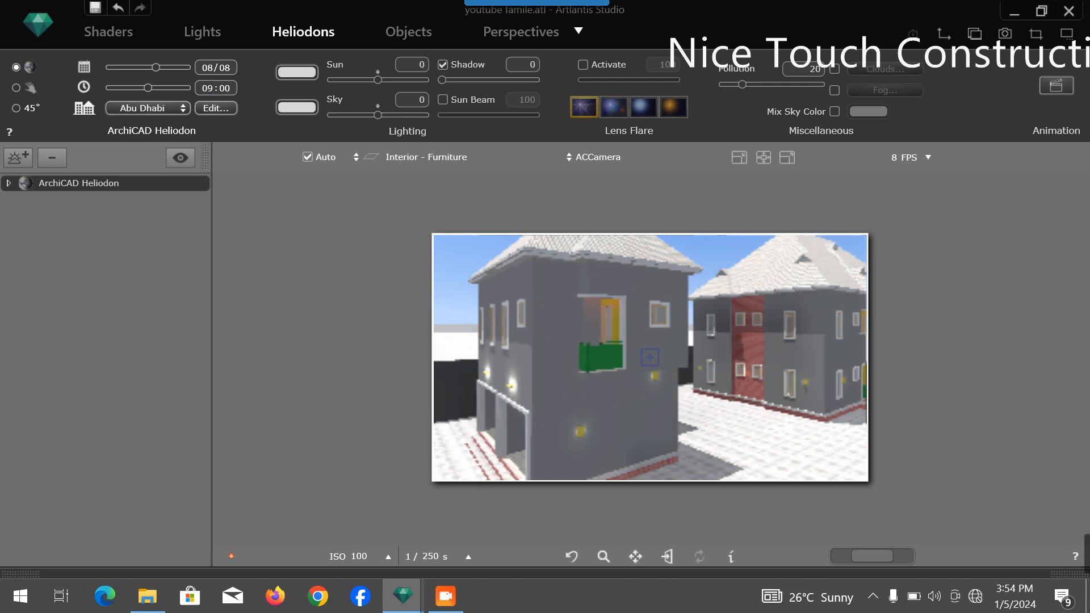
key("Return")
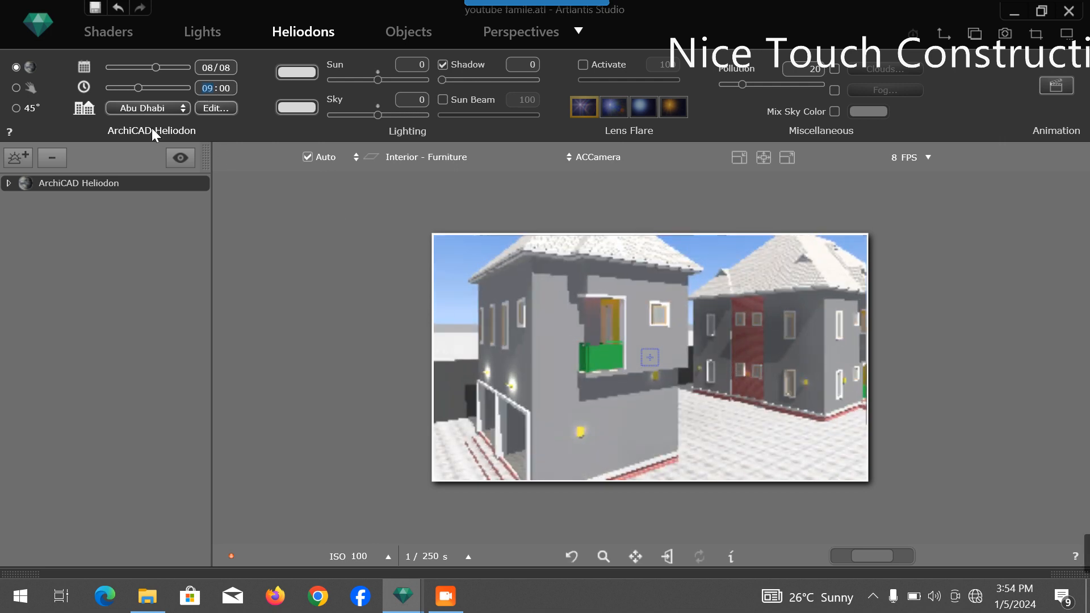
Step: Choose Los Angeles as the city location of the ArchiCAD Heliodon
left_click(155, 109)
scroll(158, 96, "down", 5)
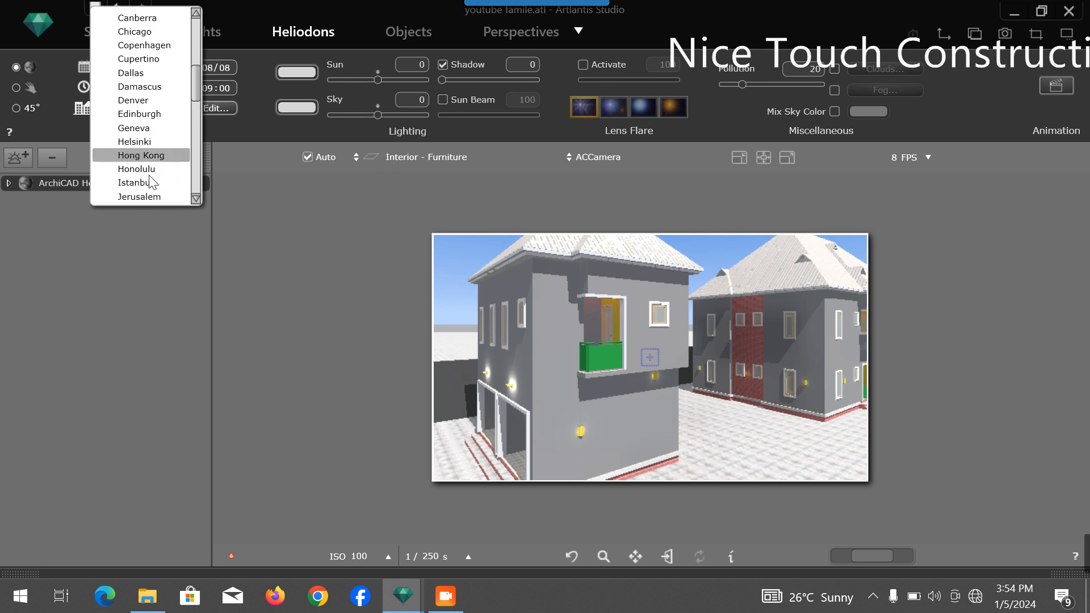
scroll(149, 181, "down", 2)
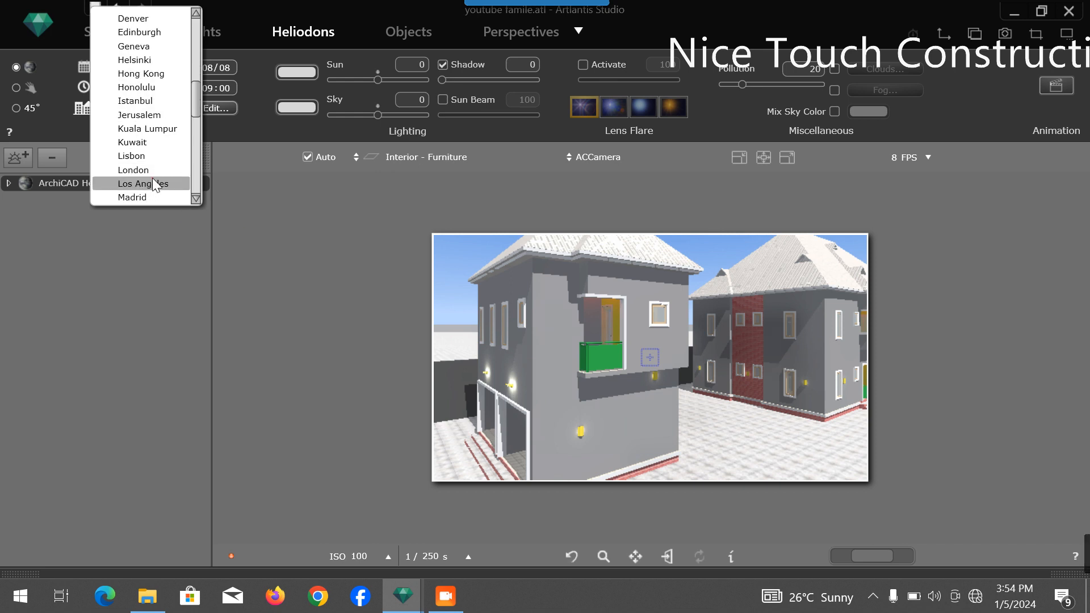
left_click(151, 182)
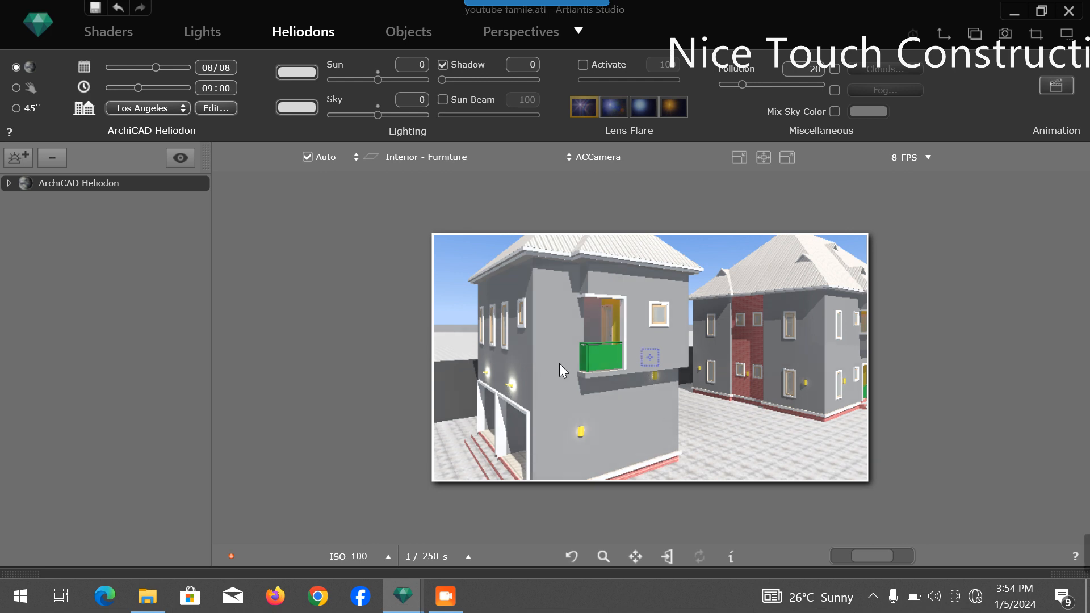
Step: Set the heliodon's Pollution to 75 and activate the clouds
double_click(816, 69)
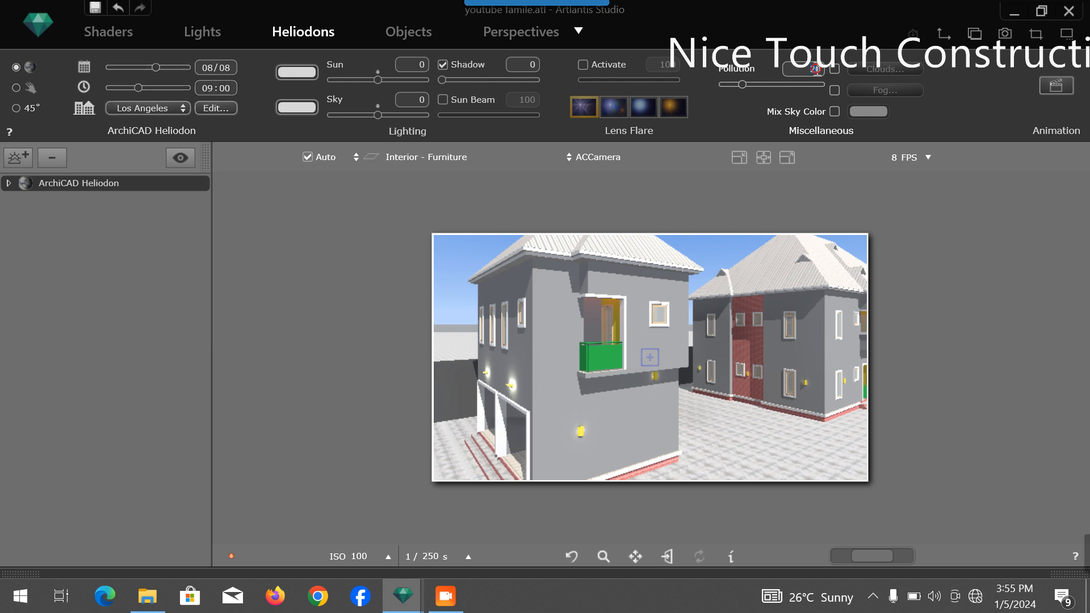
type("6")
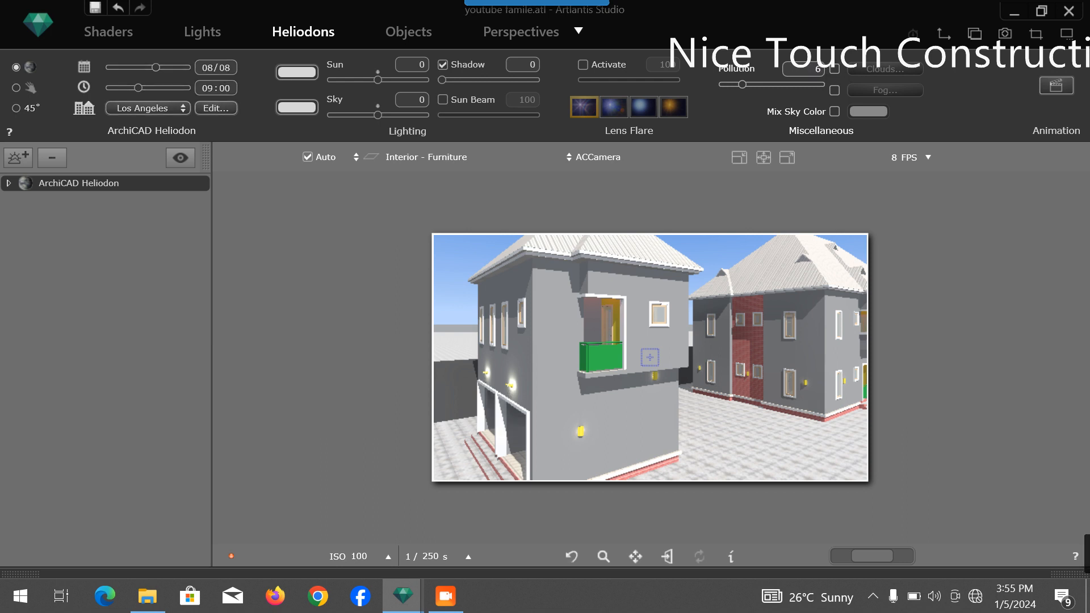
type("6")
key("BackSpace")
type("5")
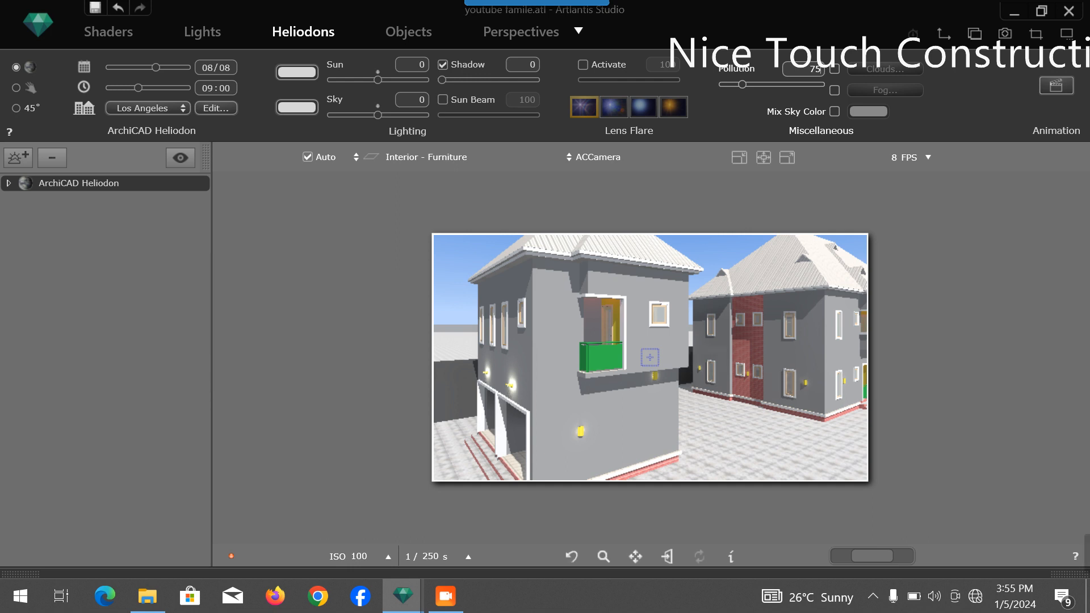
key("Return")
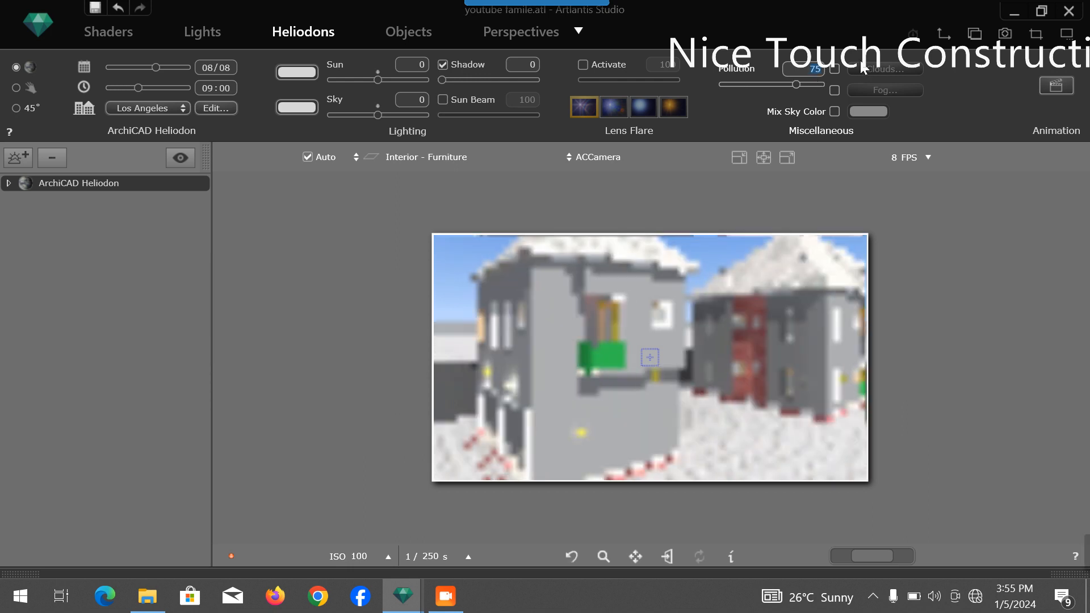
left_click(834, 70)
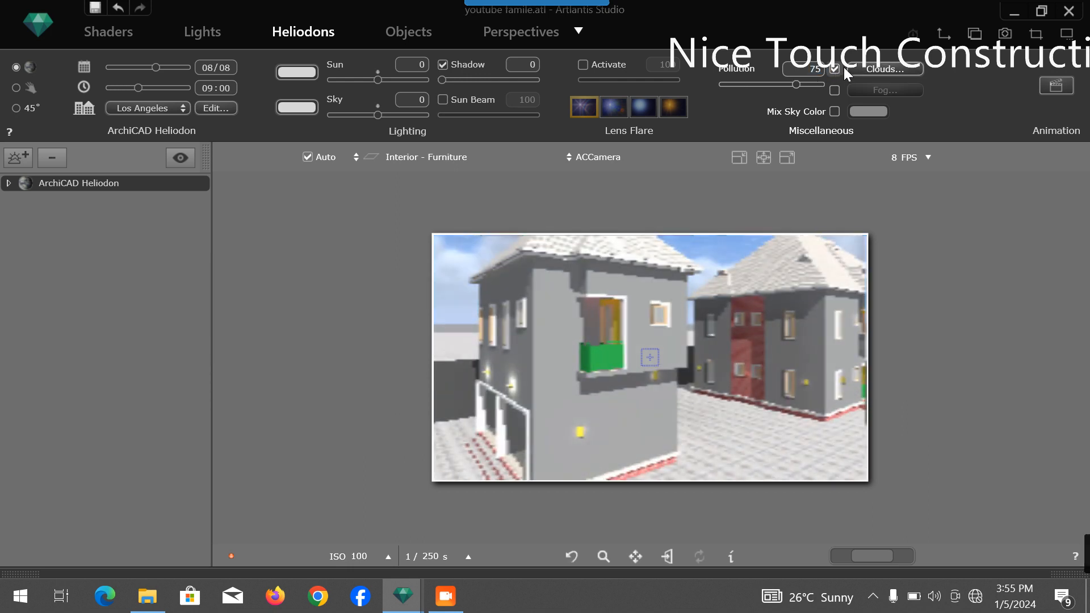
Step: Move the perspective camera back and tilt it upward to frame the neighbouring houses with more sky above the roofs
scroll(737, 273, "down", 3)
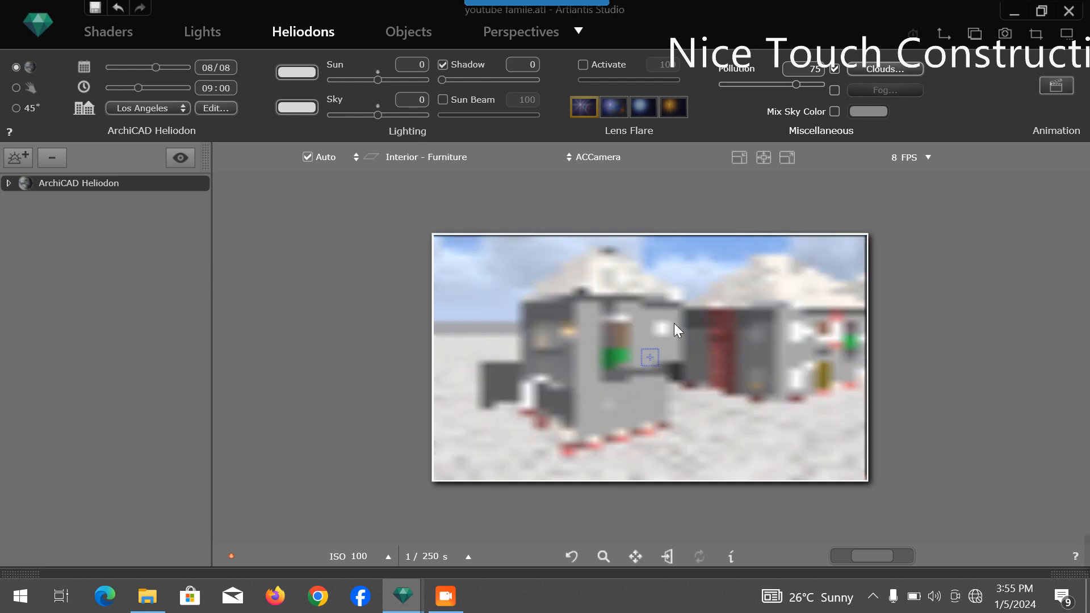
scroll(672, 250, "down", 2)
scroll(668, 247, "up", 4)
scroll(668, 268, "down", 4)
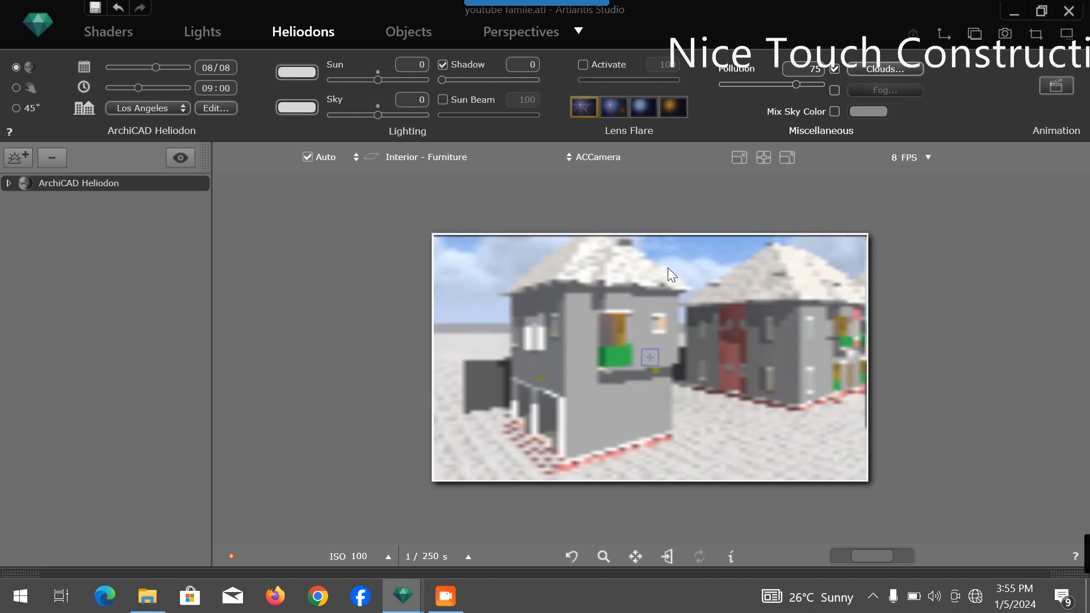
scroll(672, 237, "up", 3)
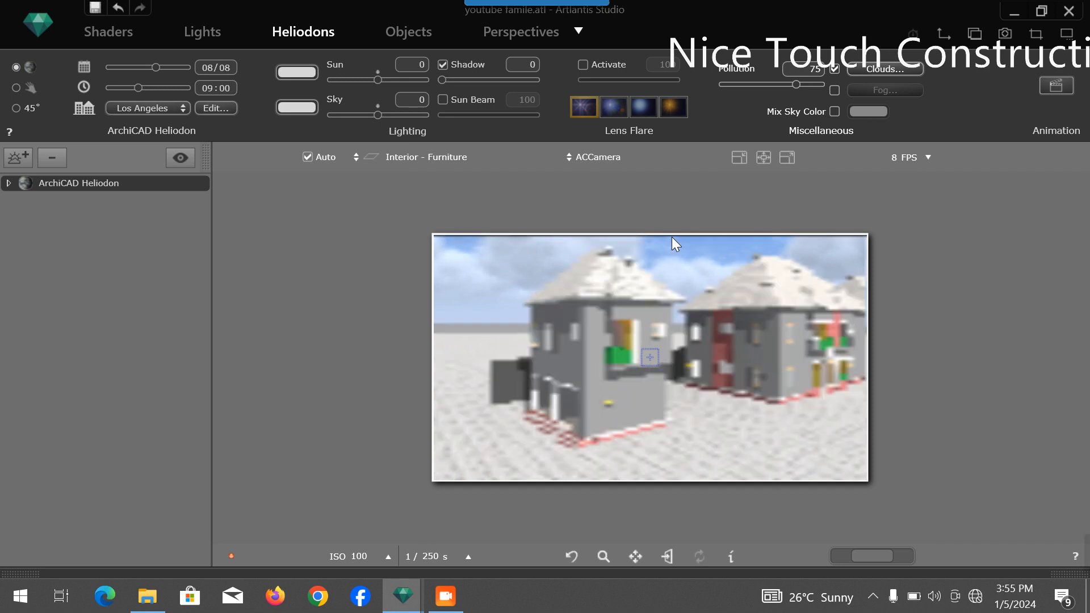
scroll(672, 250, "down", 5)
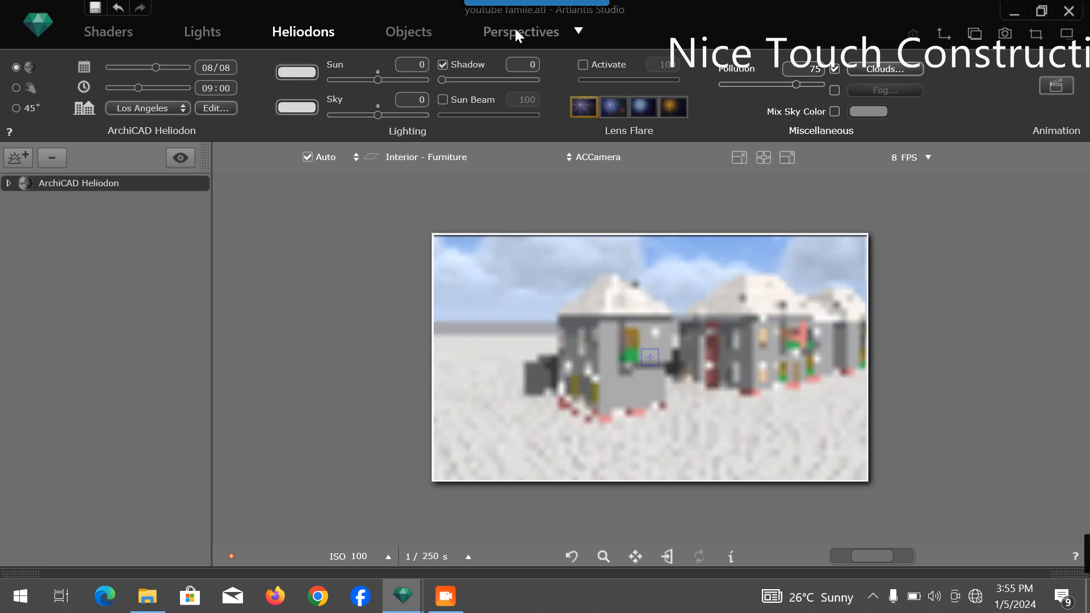
left_click(516, 33)
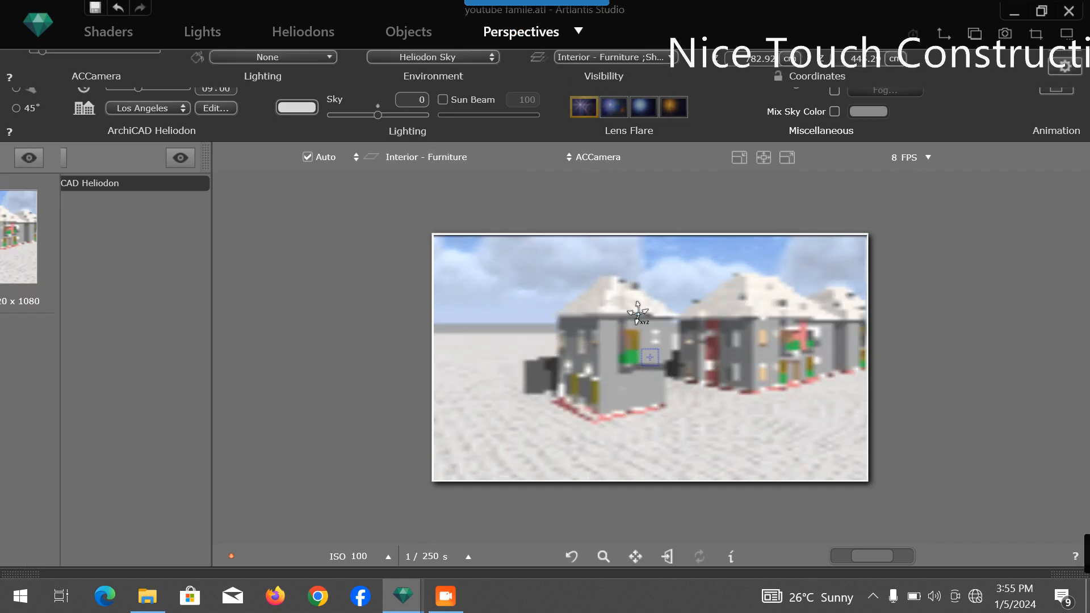
left_click_drag(630, 301, 700, 346)
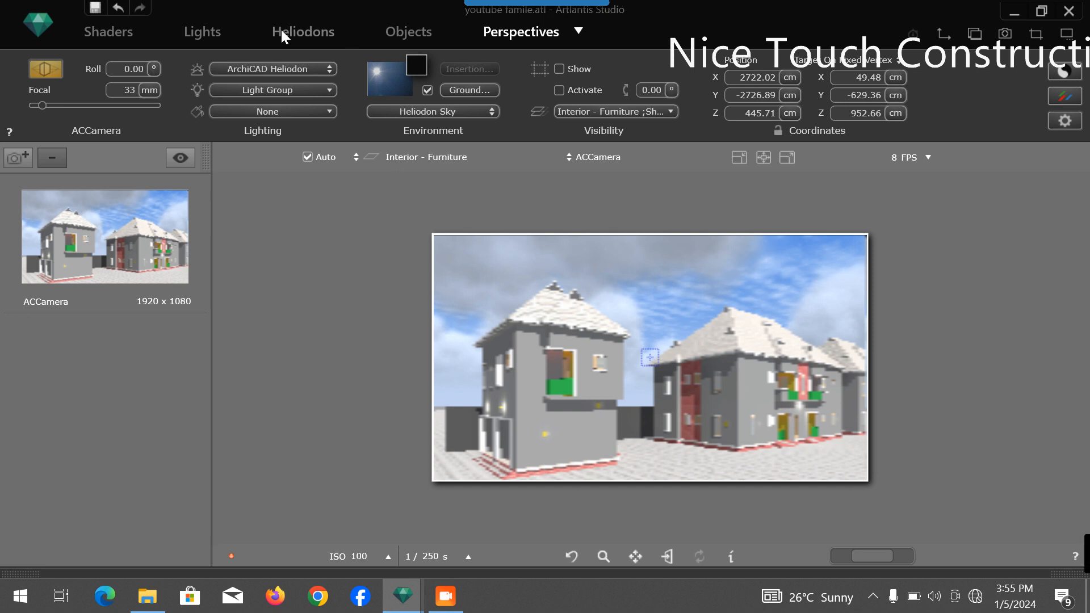
Step: Configure the heliodon clouds with Stratus 0, Cumulus 30 and Cirro-Cumulus 0, and accept the settings
left_click(304, 31)
left_click(870, 69)
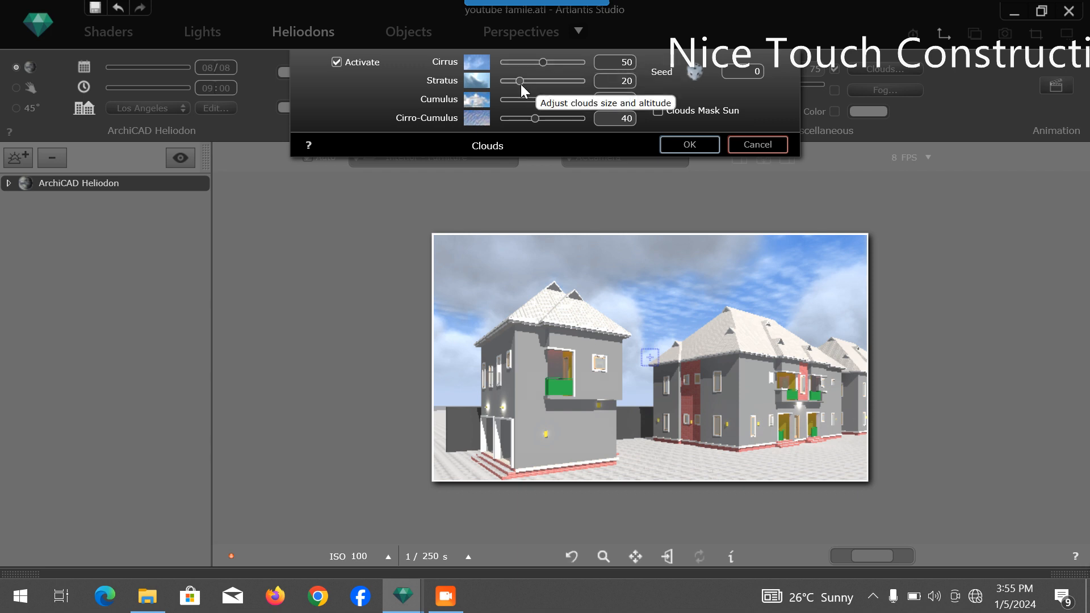
left_click_drag(519, 81, 489, 84)
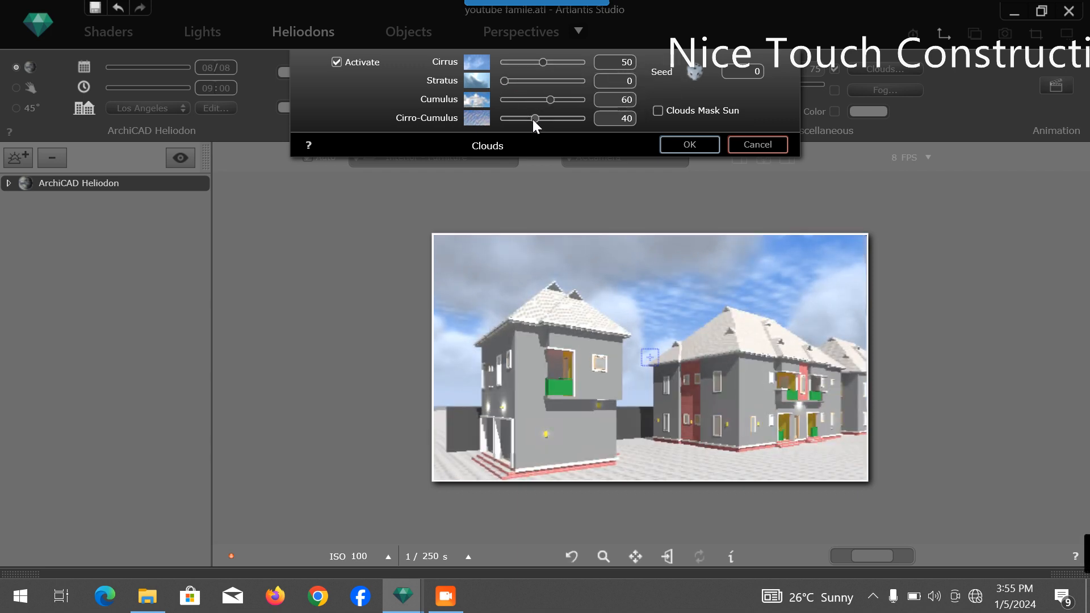
left_click_drag(534, 118, 482, 97)
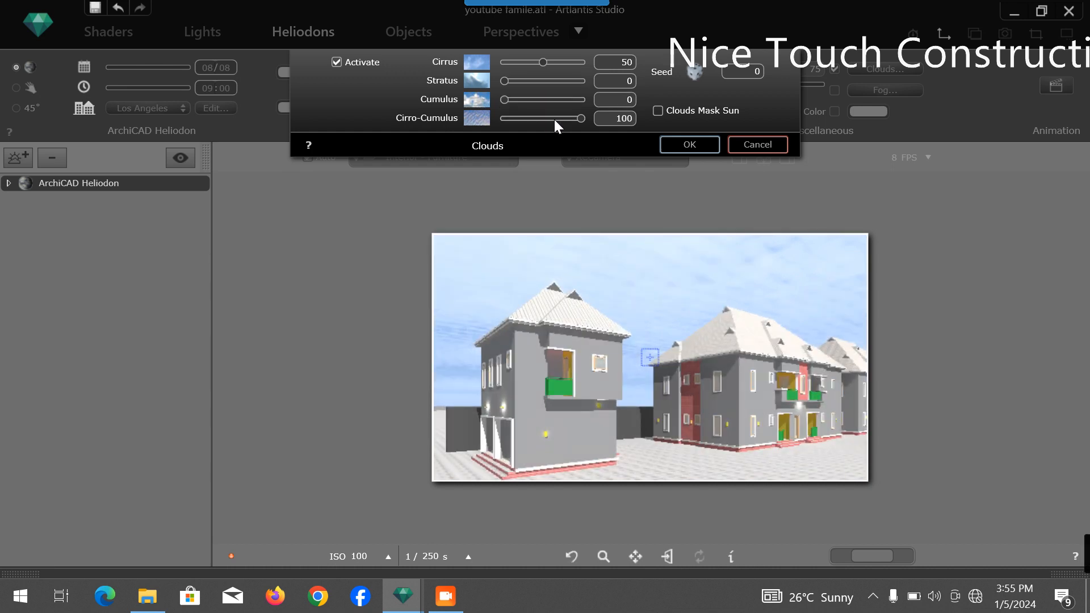
left_click(580, 123)
left_click_drag(580, 117, 536, 101)
left_click(629, 100)
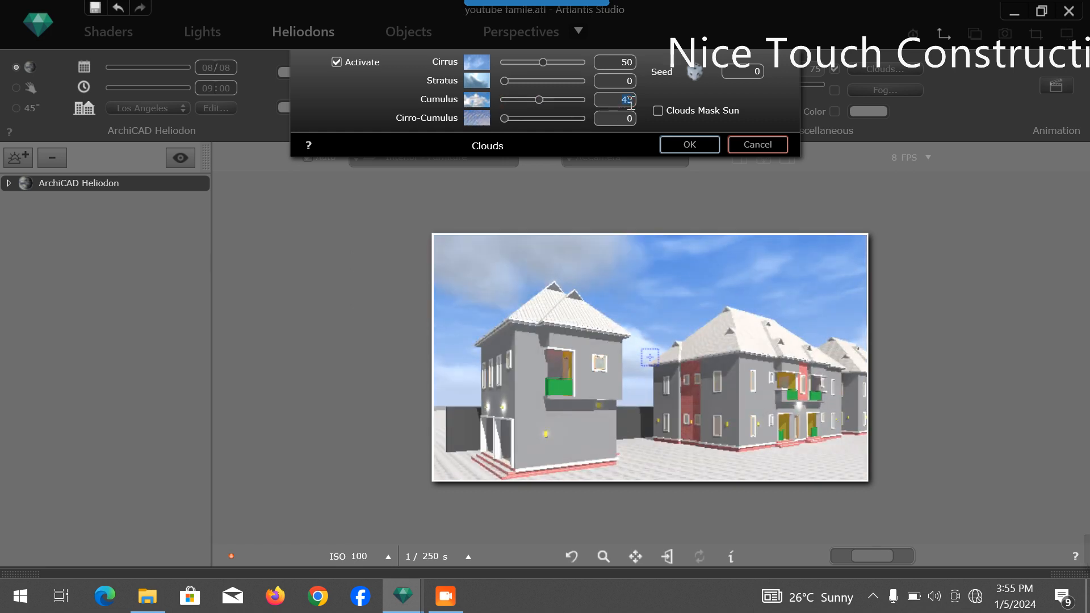
type("30")
key("Return")
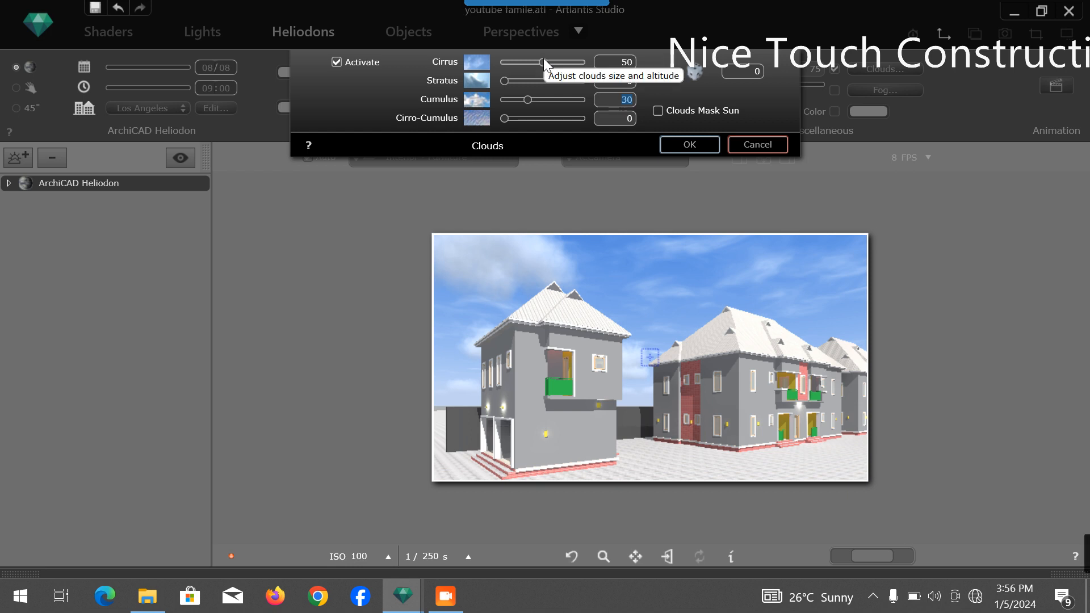
left_click(669, 148)
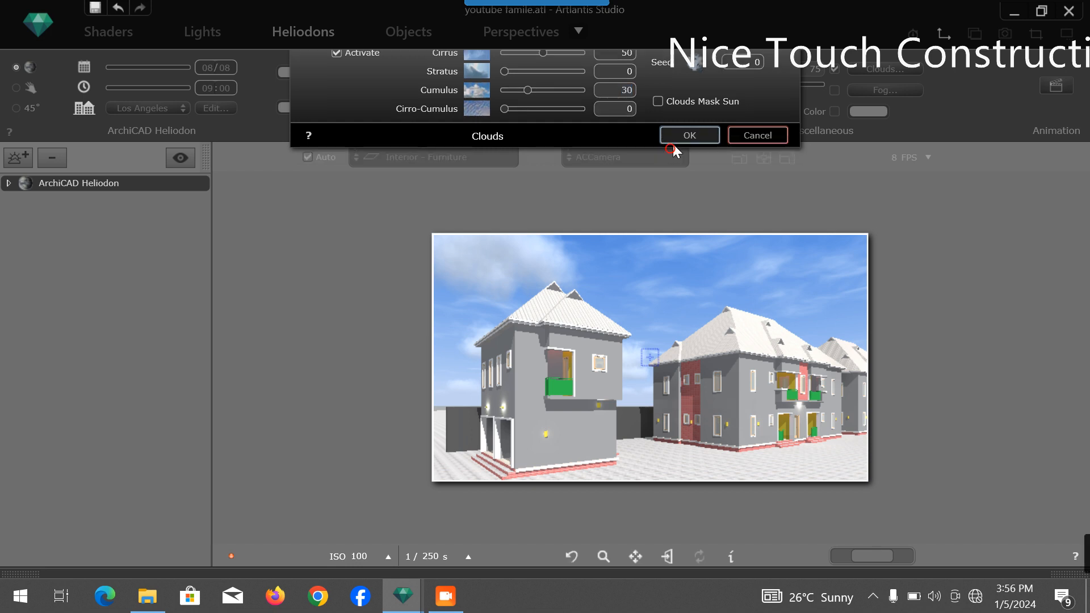
Step: Activate Mix Sky Color for the heliodon and choose a medium grey as the mixing colour
left_click(833, 112)
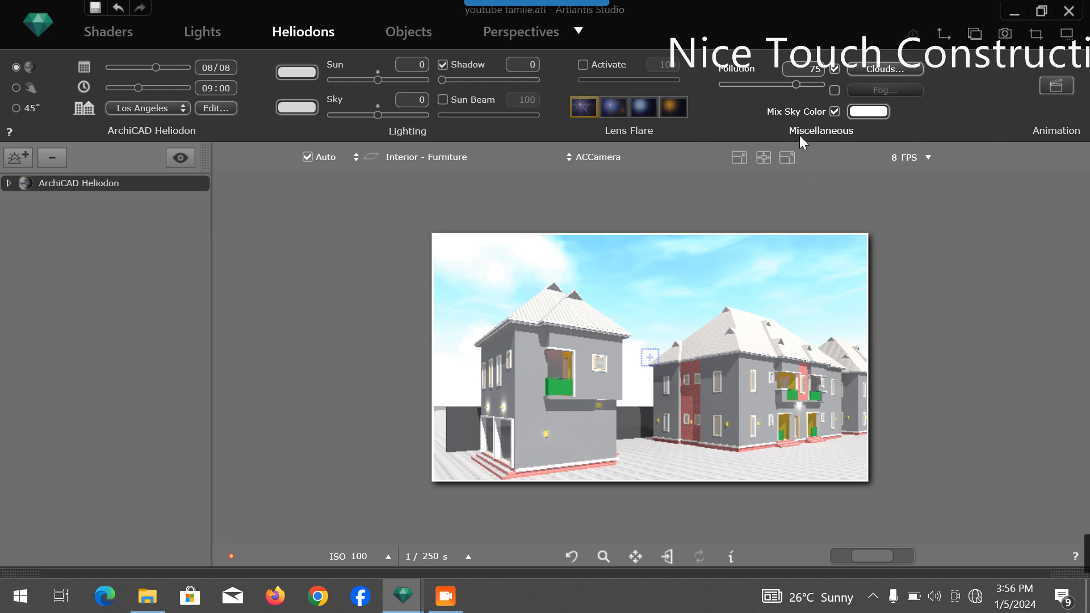
left_click(854, 111)
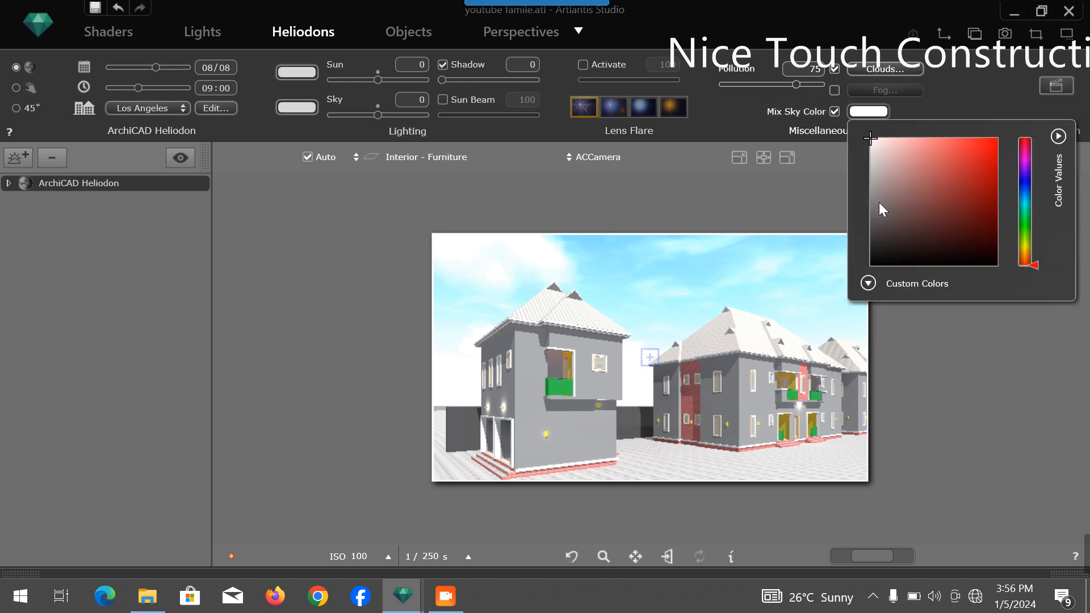
left_click(876, 214)
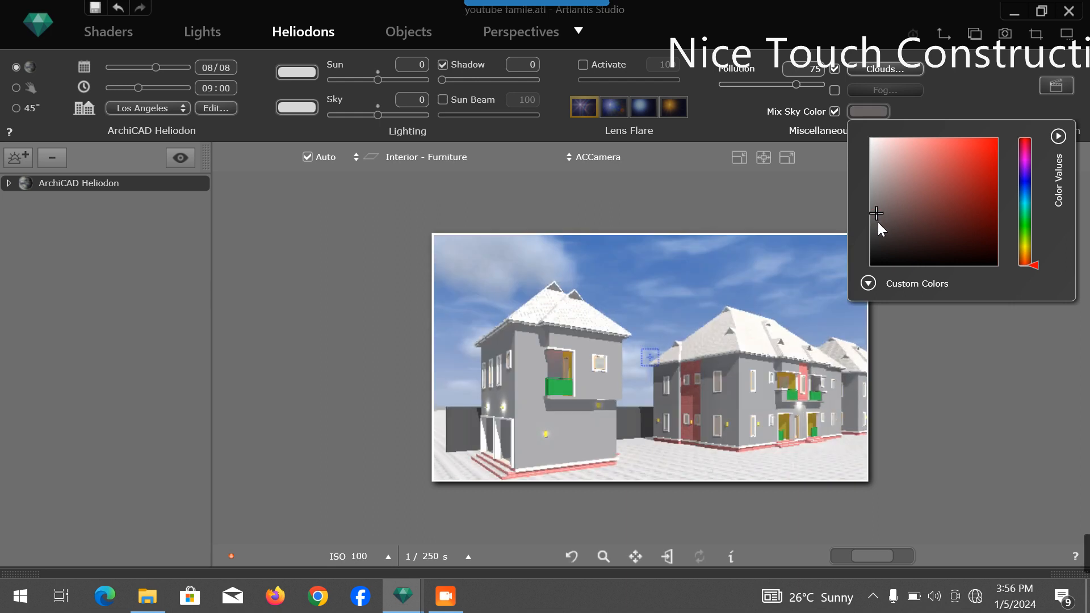
left_click_drag(878, 223, 882, 183)
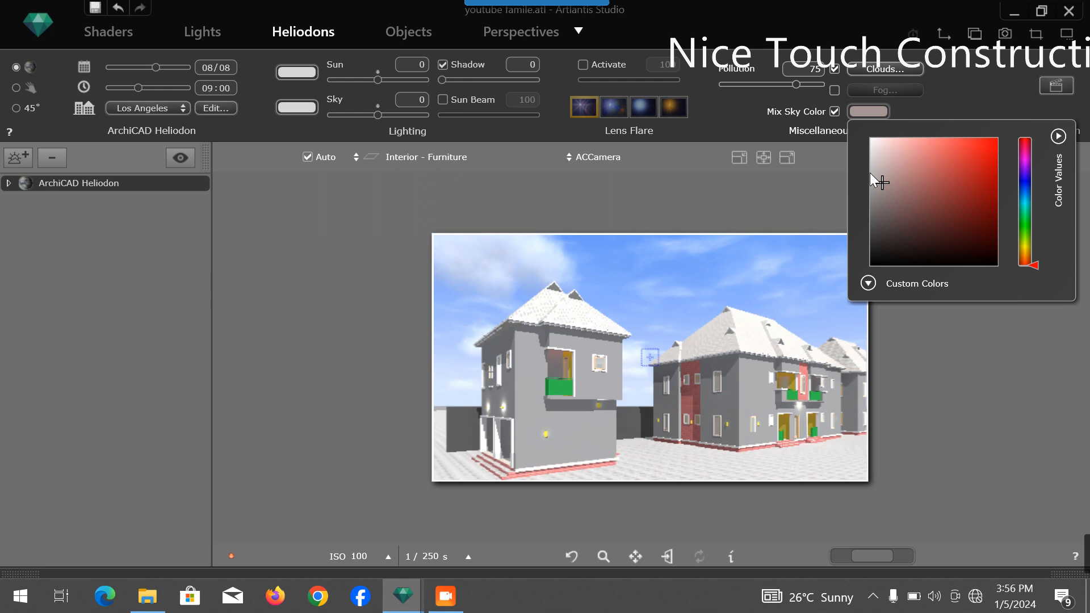
left_click(871, 196)
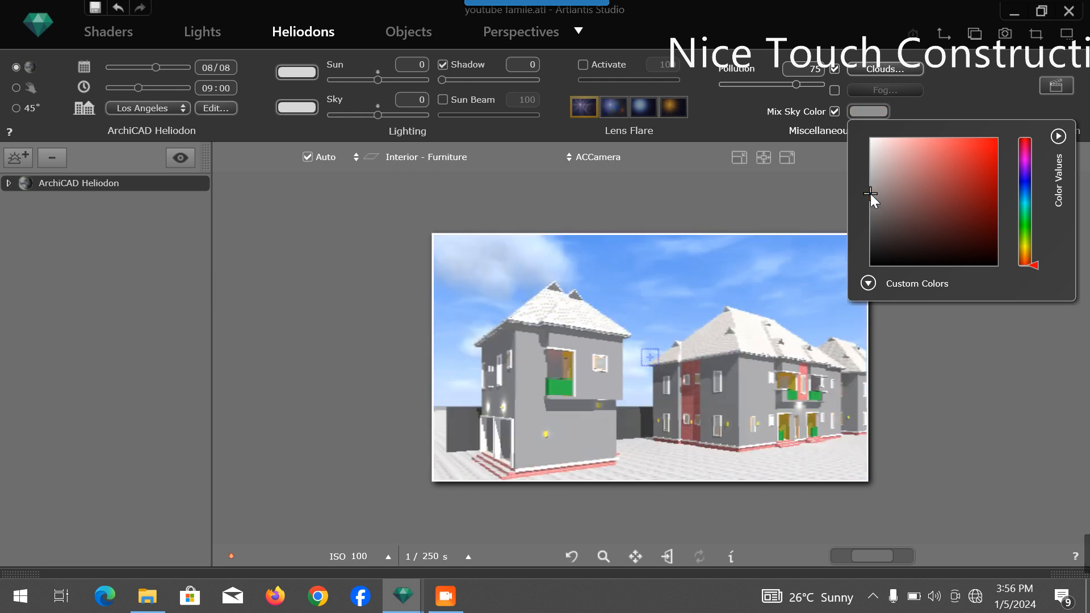
left_click(873, 199)
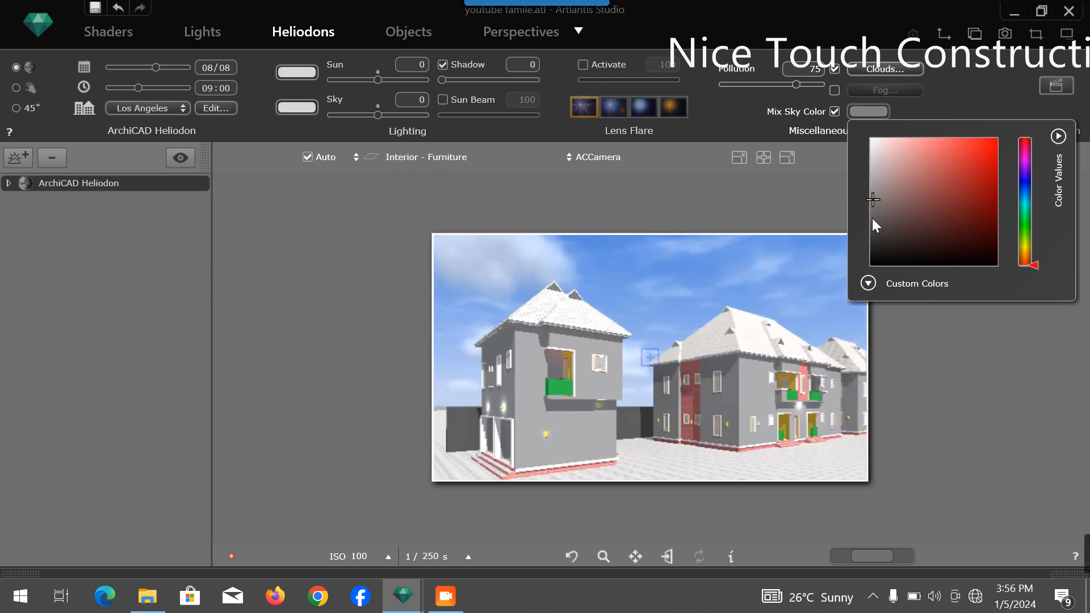
Step: Enlarge the preview and move the perspective camera around to face the front of the house with the brick column
left_click(739, 117)
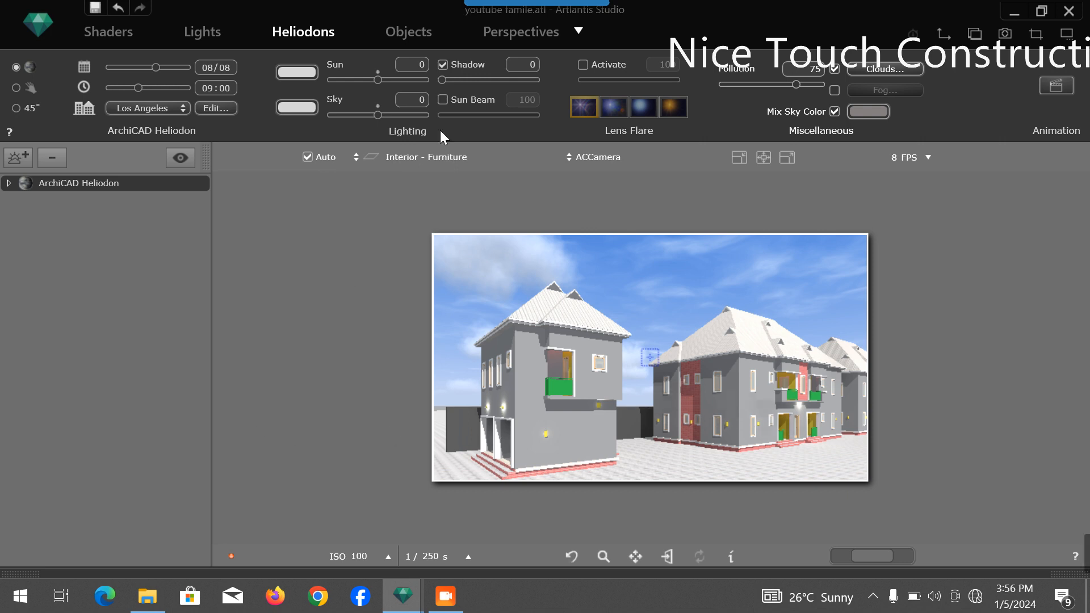
left_click(487, 32)
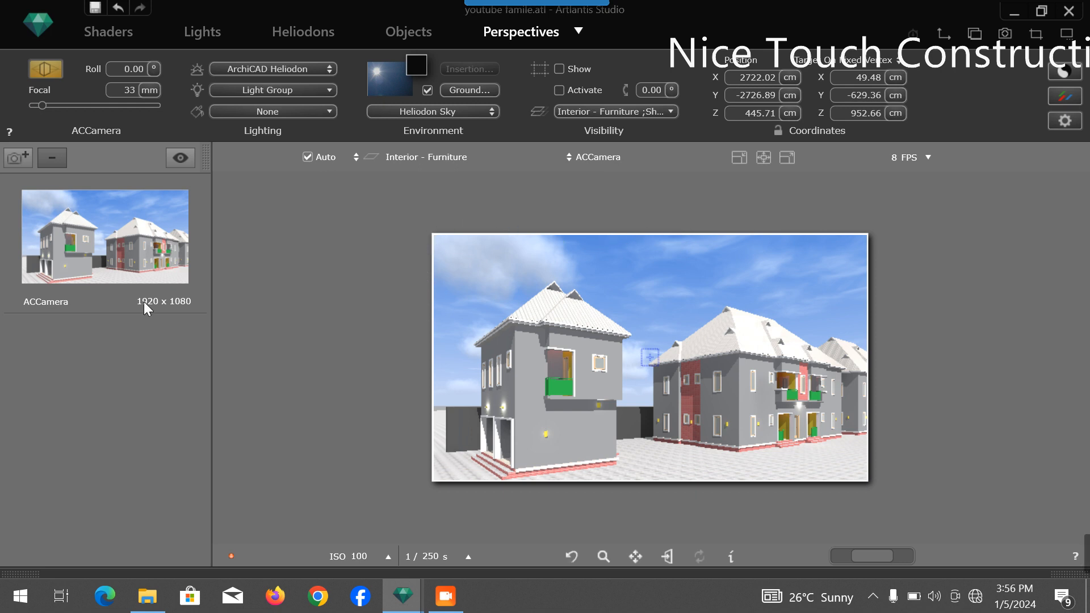
left_click_drag(211, 340, 170, 326)
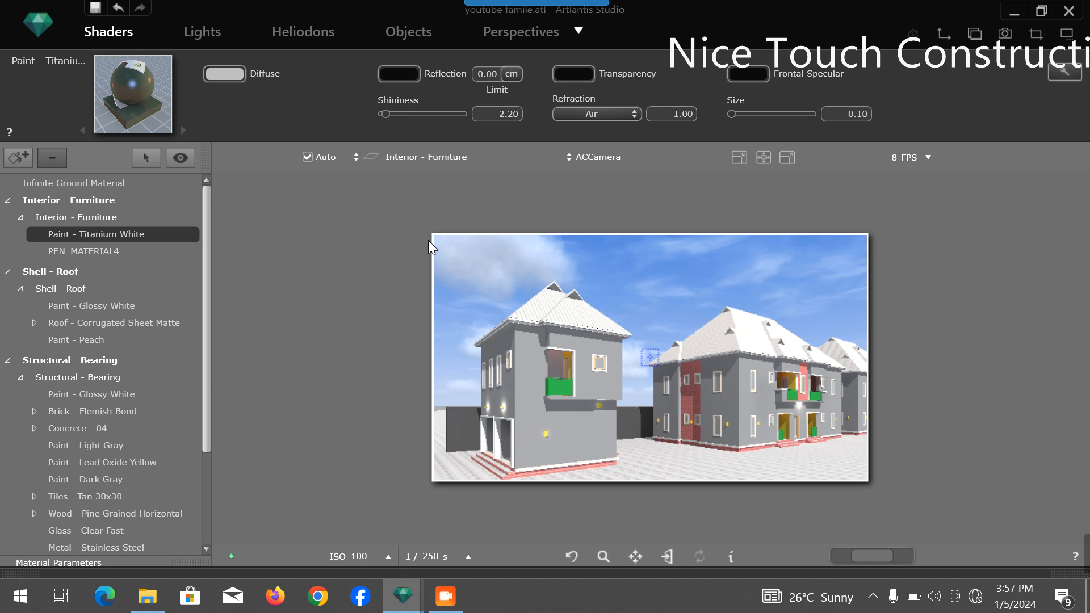
left_click(763, 158)
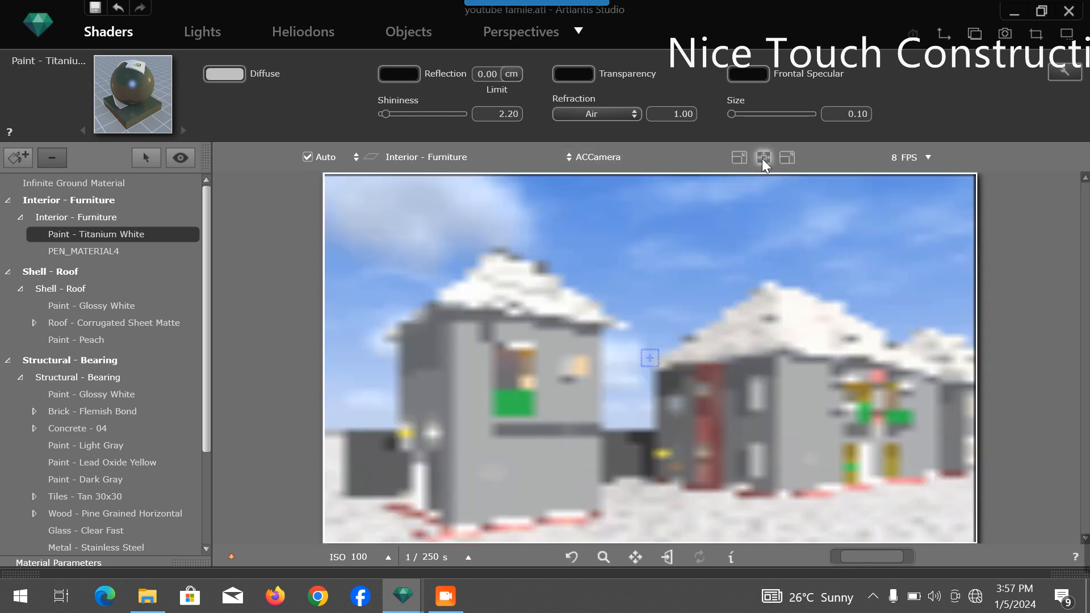
left_click(519, 33)
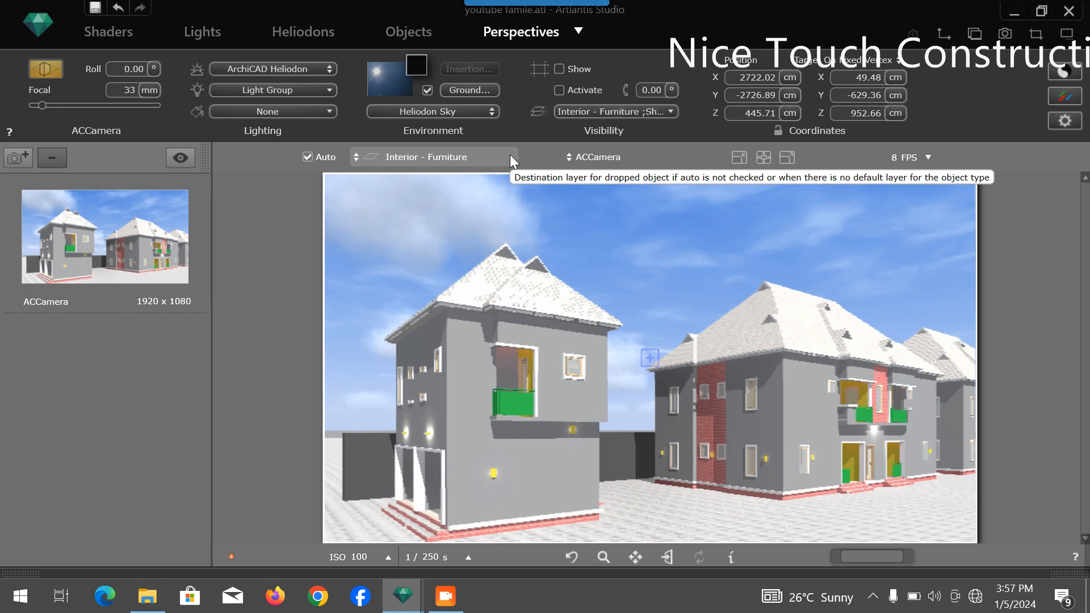
left_click_drag(573, 469, 696, 484)
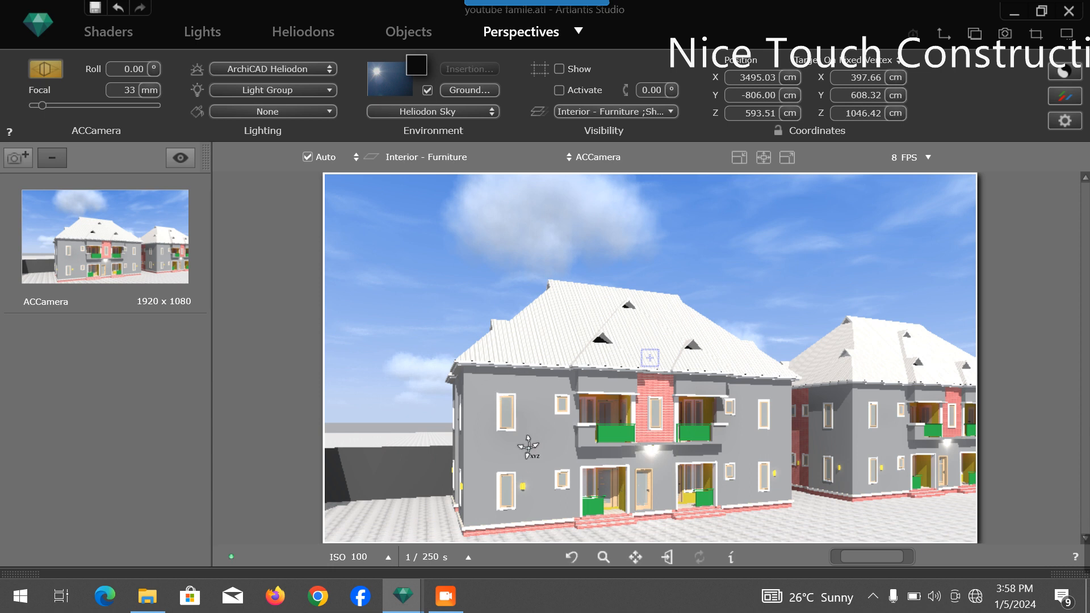
Step: Inspect the shaders assigned to the house's outer wall, balcony railing and brick column
left_click(117, 29)
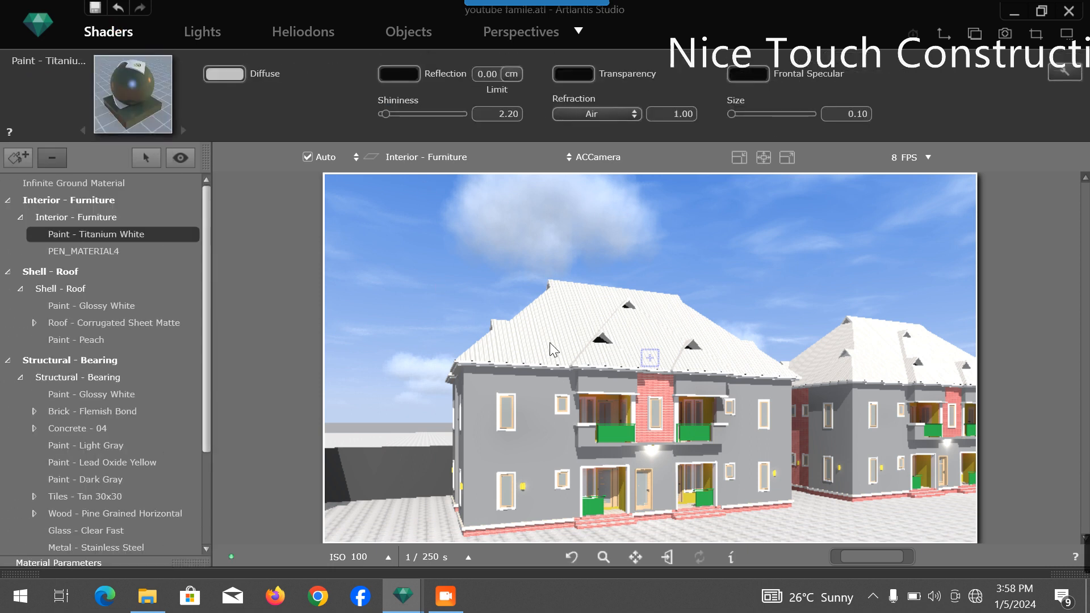
left_click(536, 405)
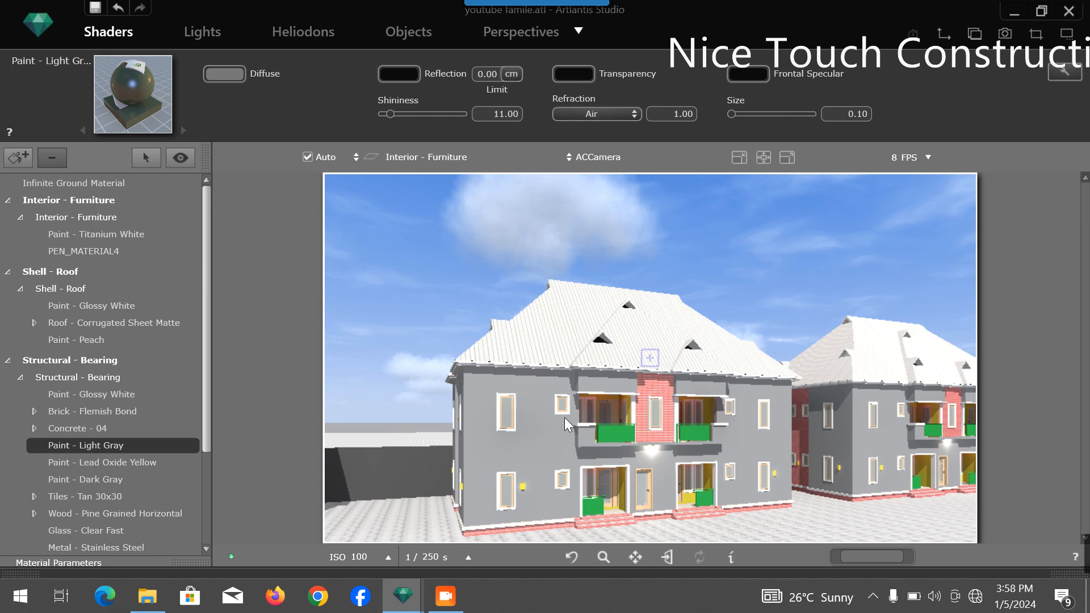
left_click(605, 433)
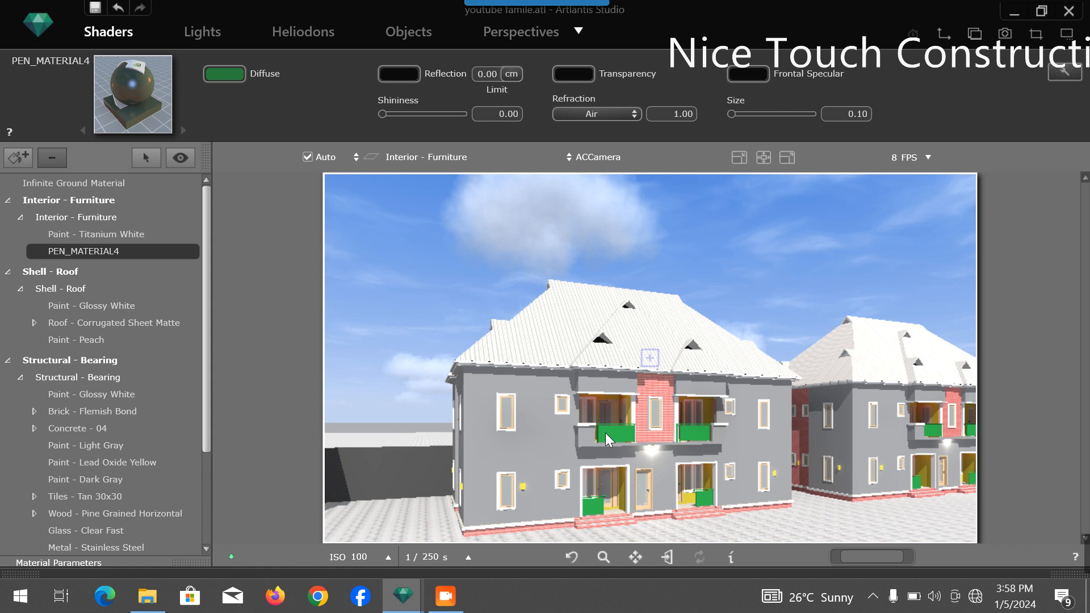
left_click(655, 390)
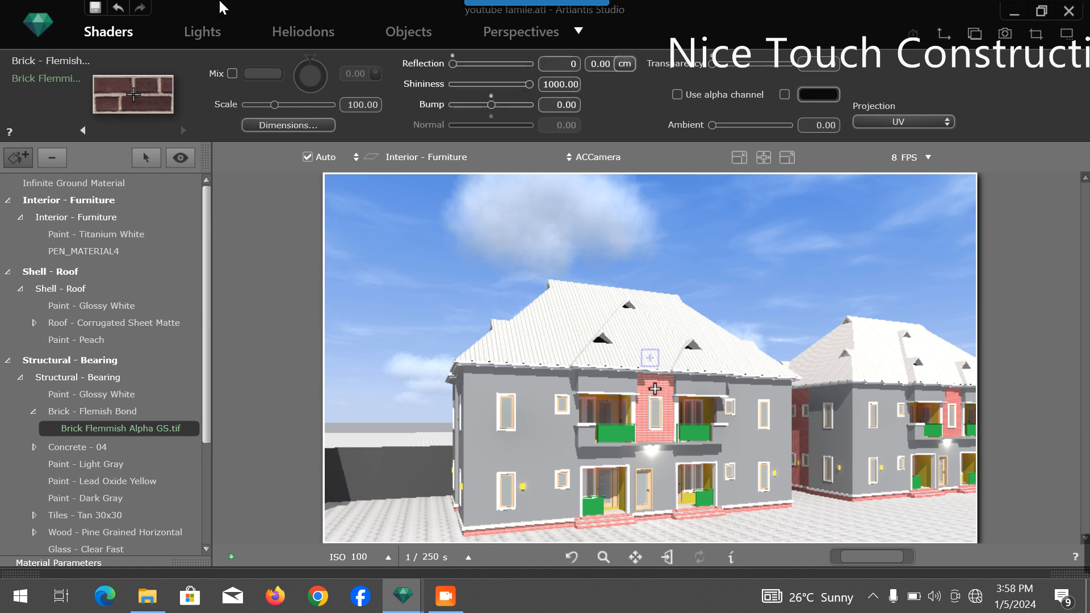
left_click(112, 31)
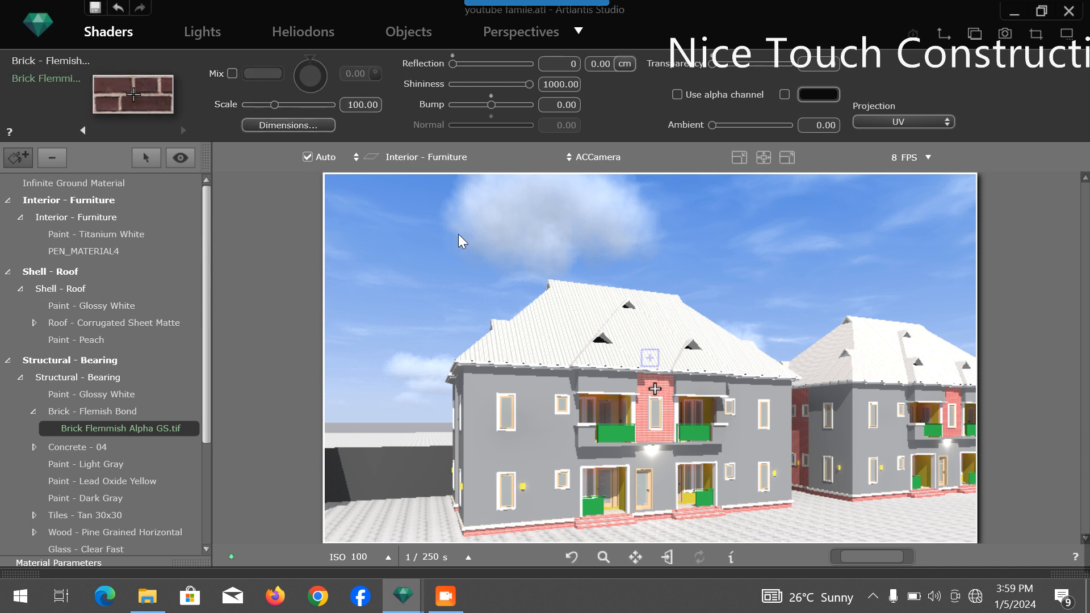
Step: Delete the Corrugated Sheet 01 GS.tif texture from the Roof - Corrugated Sheet Matte material
left_click(580, 316)
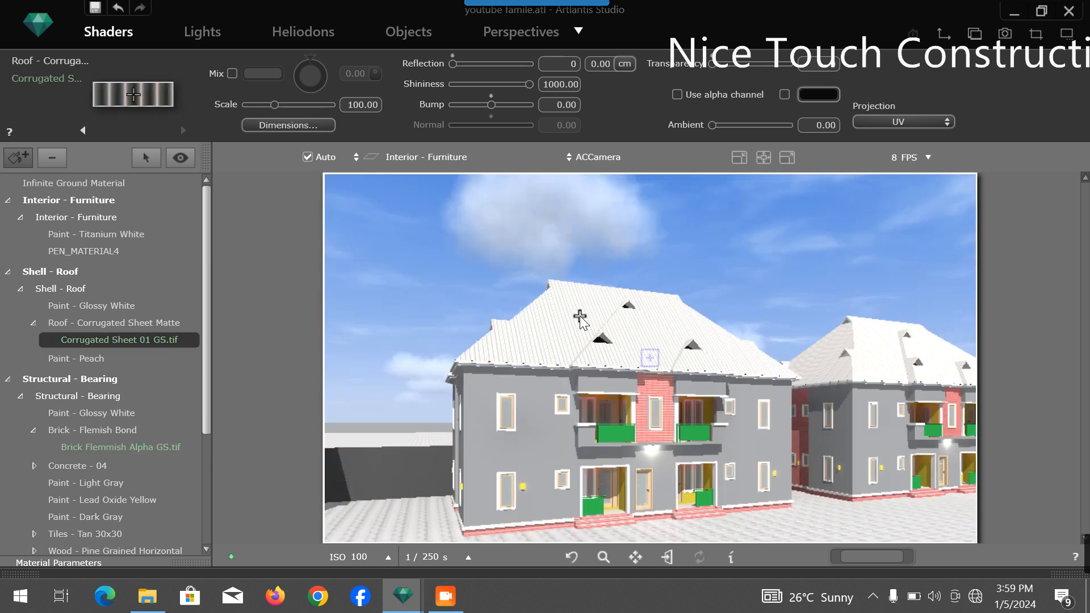
right_click(166, 340)
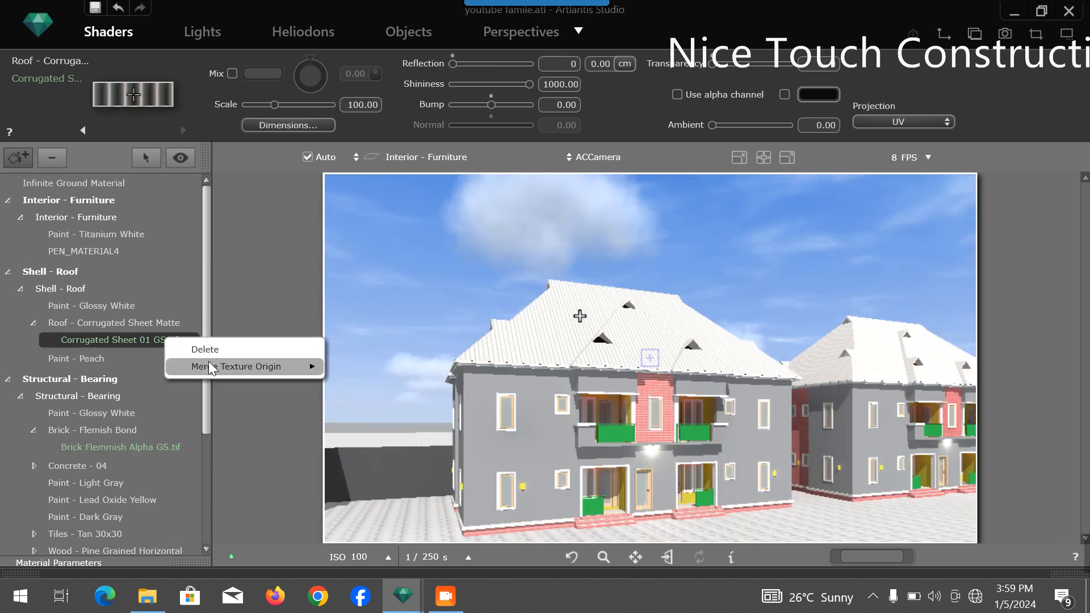
left_click(207, 350)
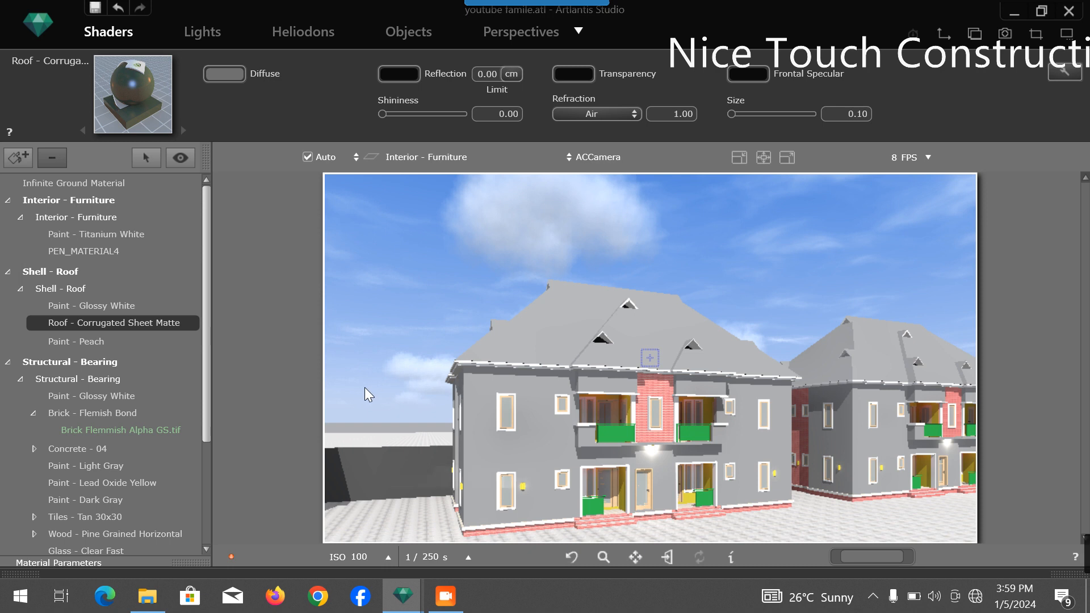
Step: Browse the general shader collection in the catalog for a roof material
left_click(1021, 569)
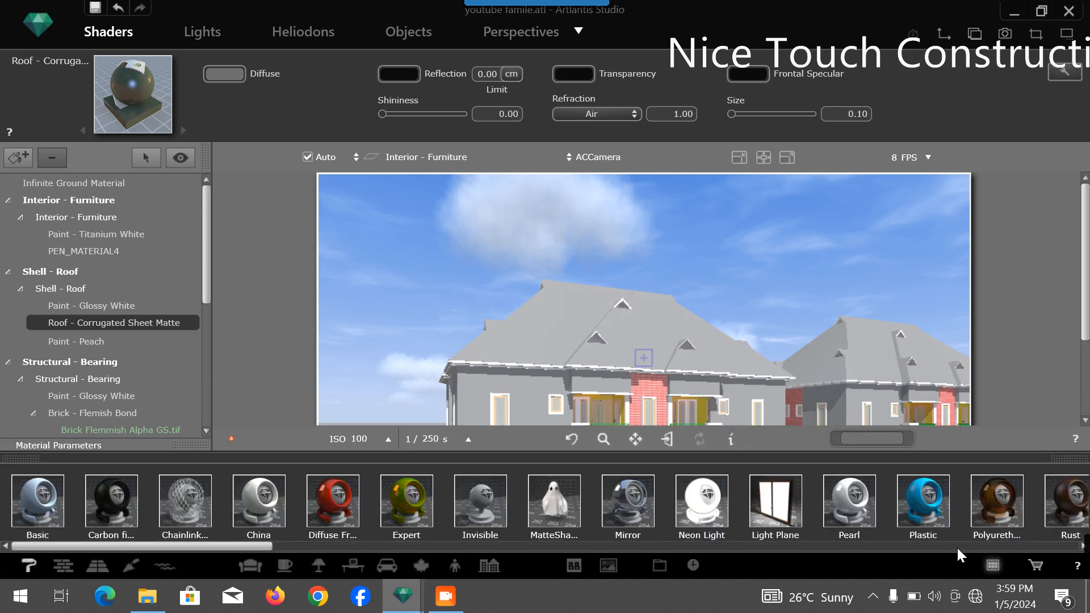
scroll(897, 509, "down", 5)
scroll(840, 508, "down", 5)
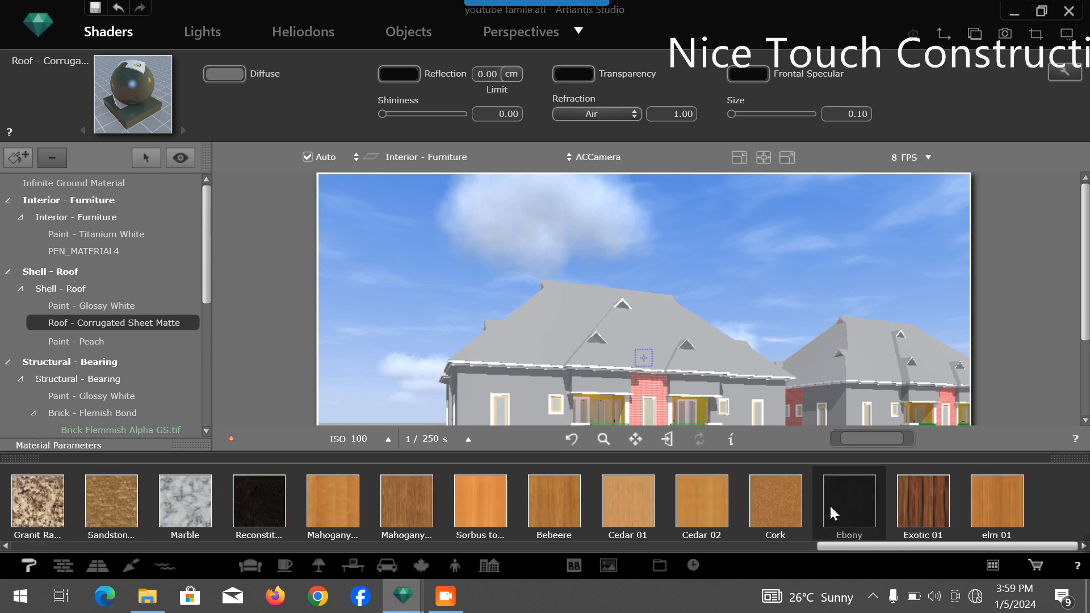
scroll(817, 503, "up", 10)
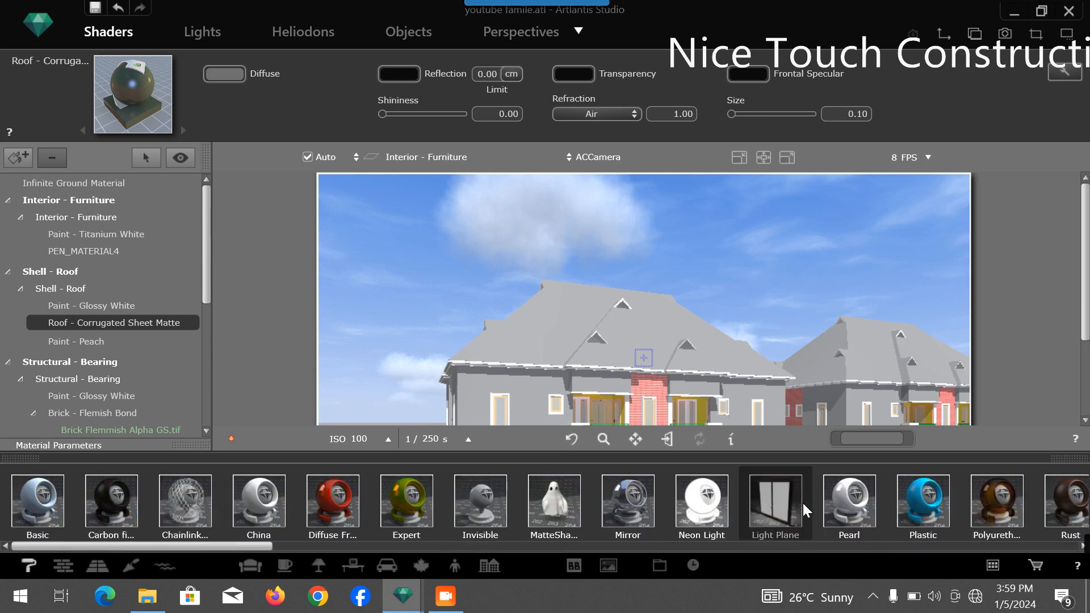
scroll(803, 503, "down", 10)
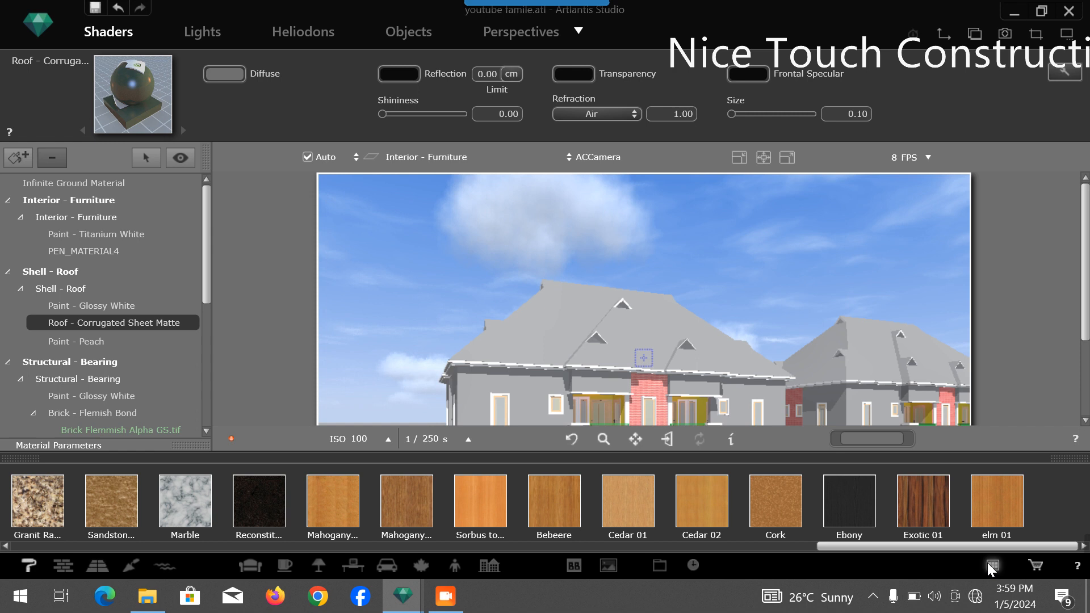
mouse_move(1035, 580)
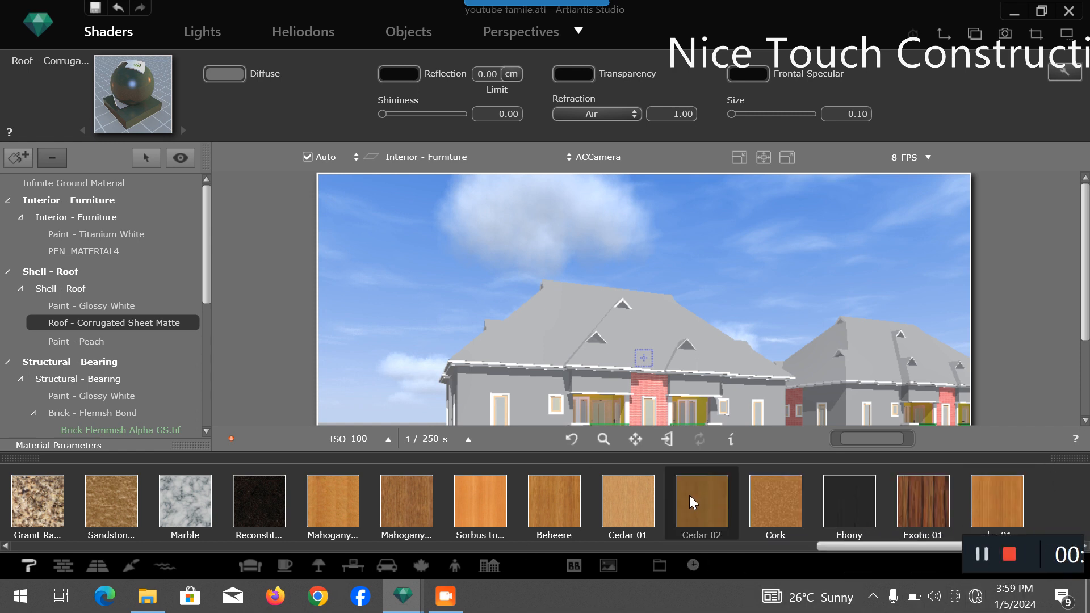
Step: Apply the Mercurey shader from the full catalog's Roof category to the house roofs
left_click(990, 560)
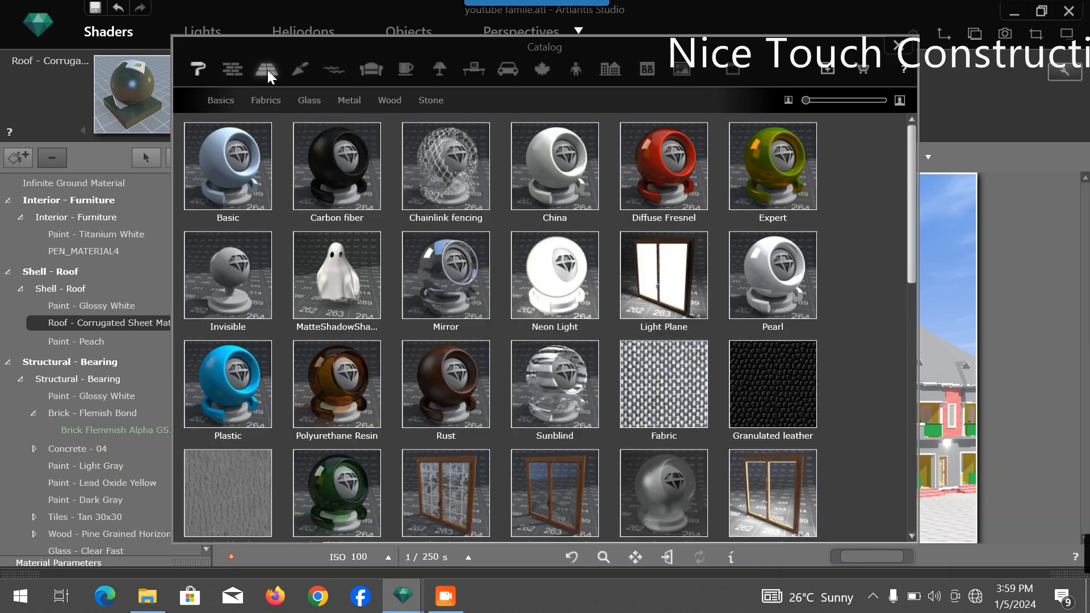
left_click(231, 70)
scroll(477, 292, "down", 10)
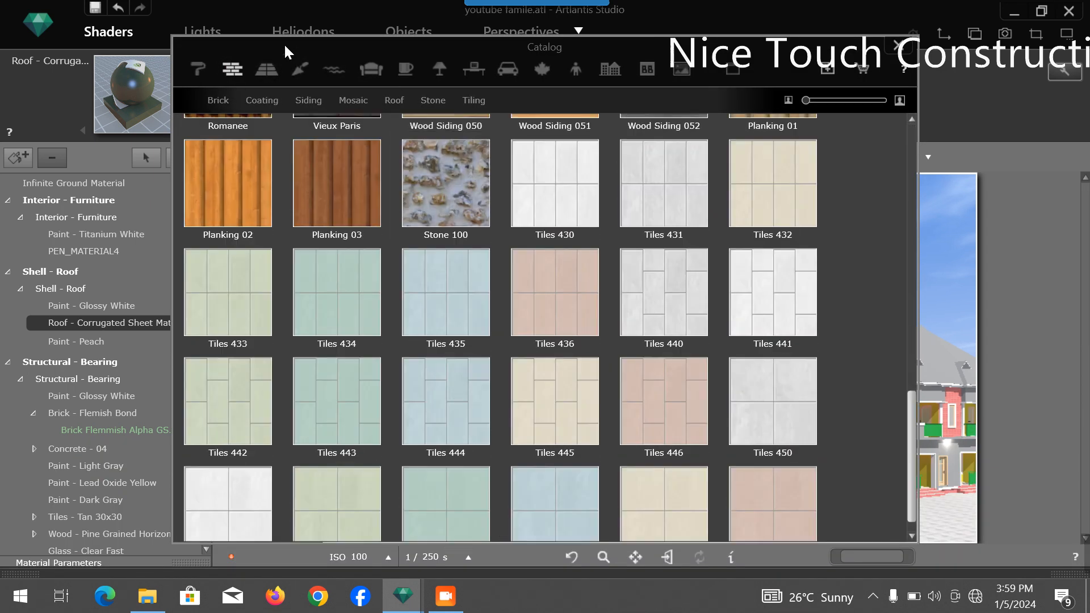
left_click(393, 100)
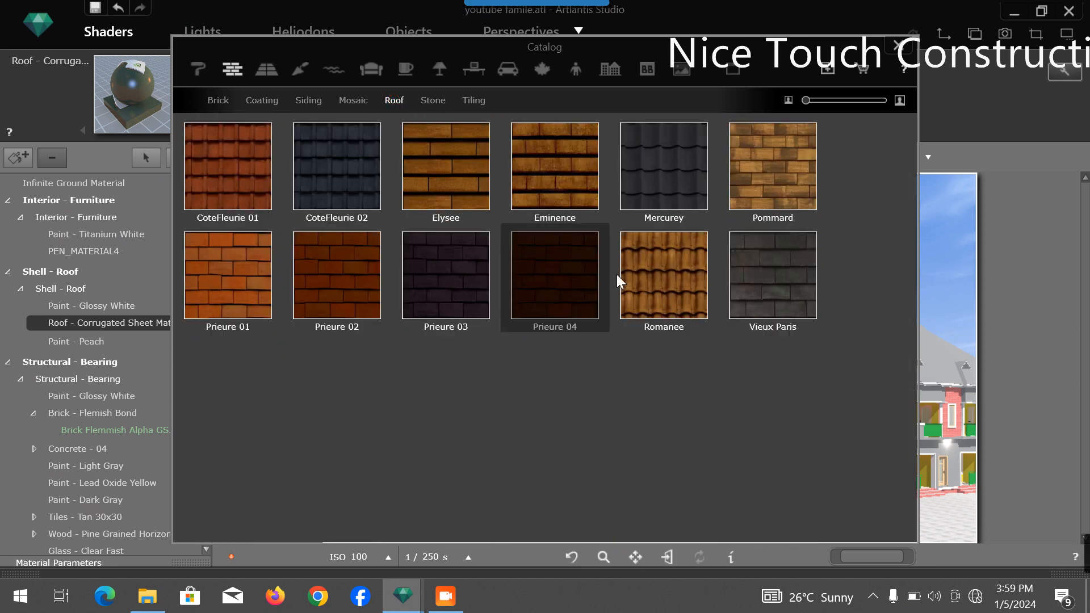
left_click_drag(546, 42, 366, 31)
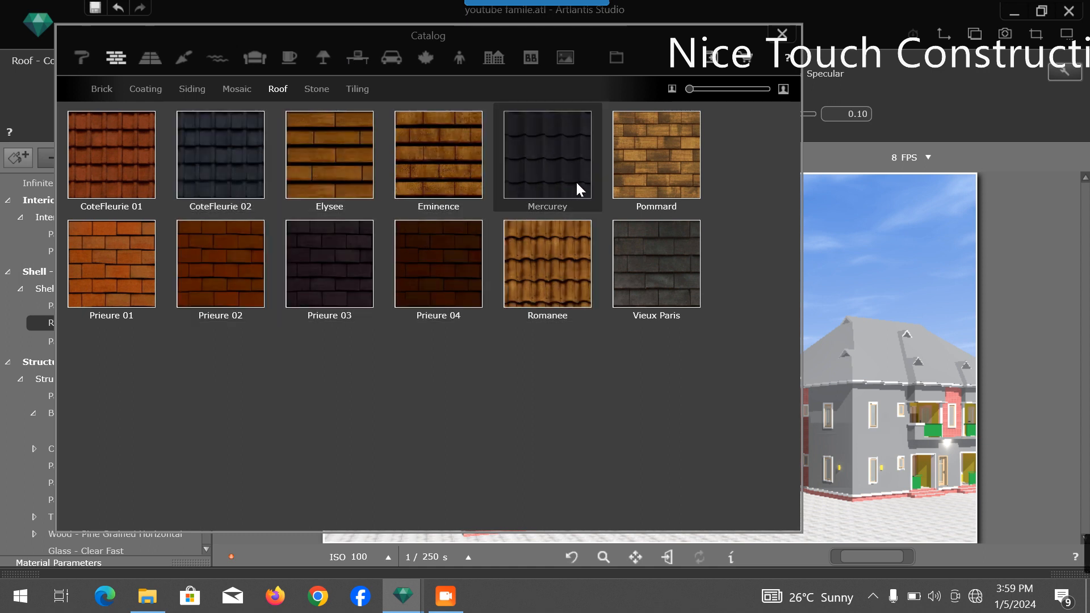
left_click_drag(534, 152, 861, 328)
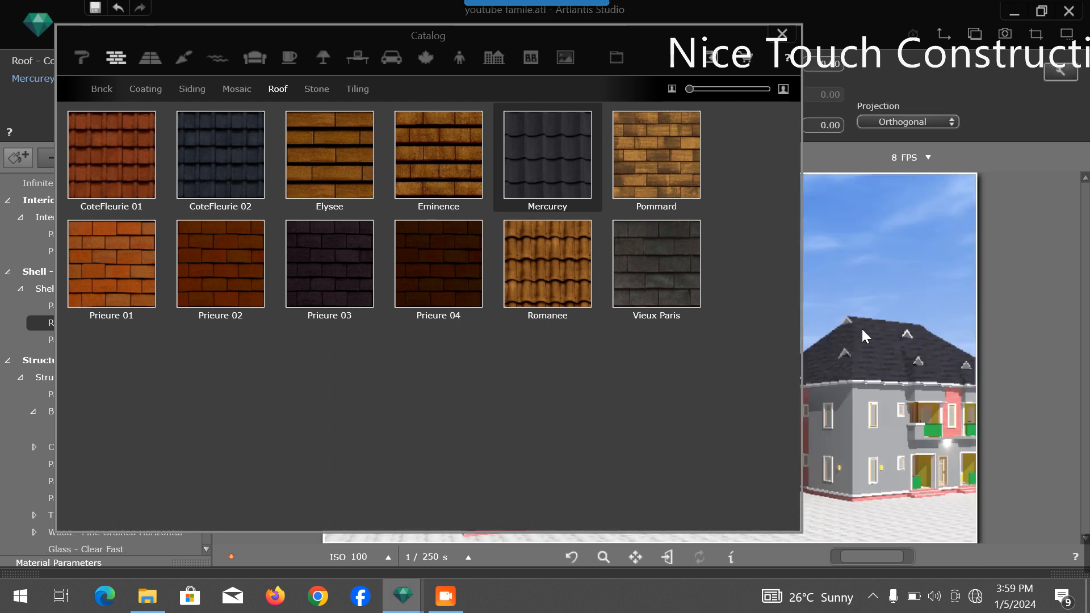
left_click(781, 33)
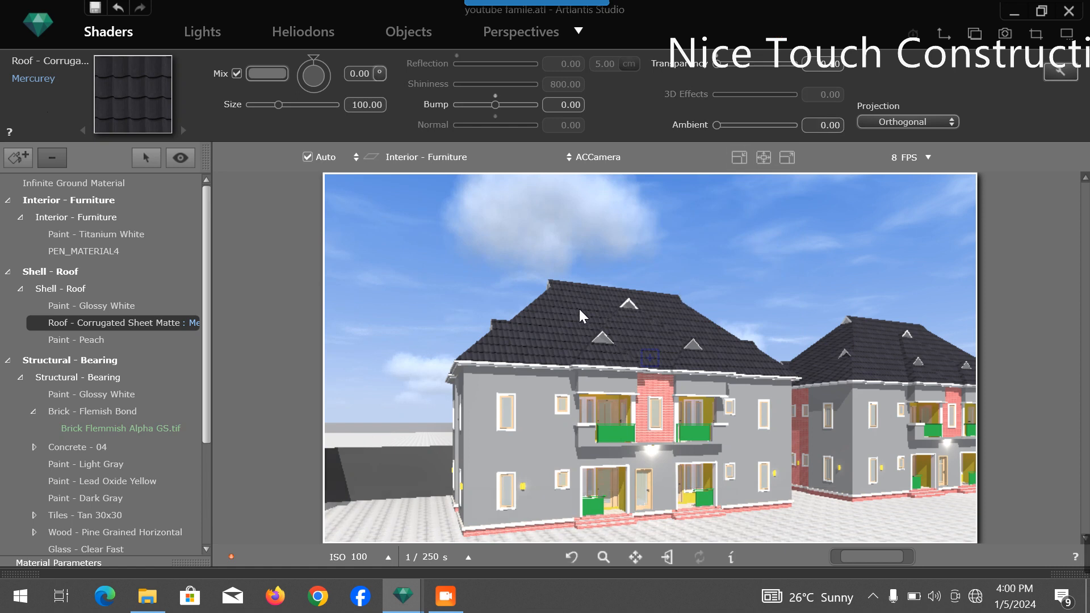
Step: Set the Mercurey roof shader's Size to 149 and the roof material's Smoothness to 0
scroll(732, 309, "up", 5)
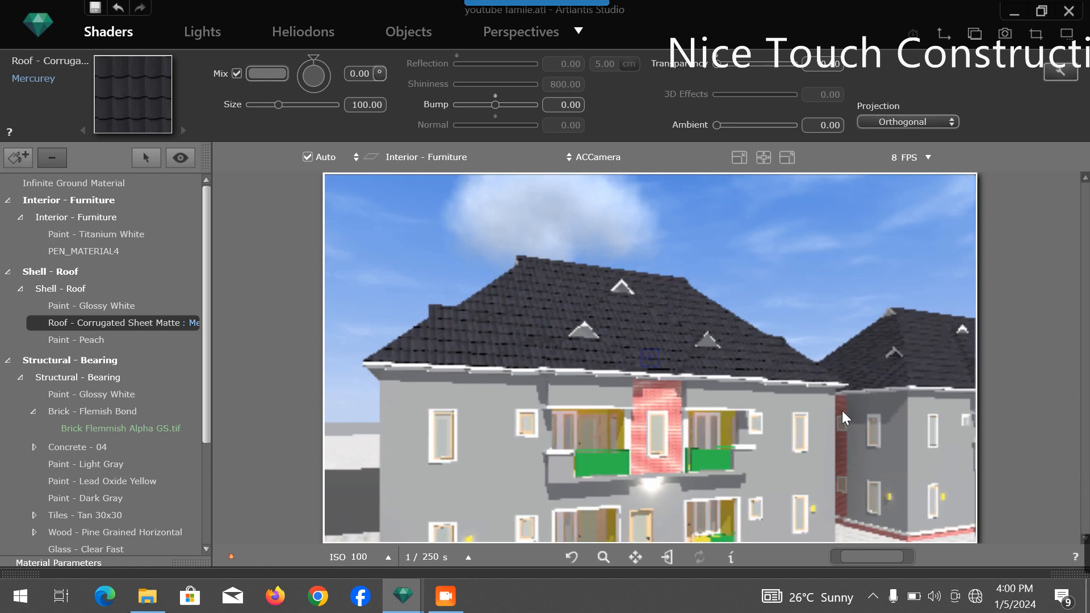
scroll(842, 411, "down", 3)
scroll(567, 404, "down", 1)
scroll(347, 319, "up", 3)
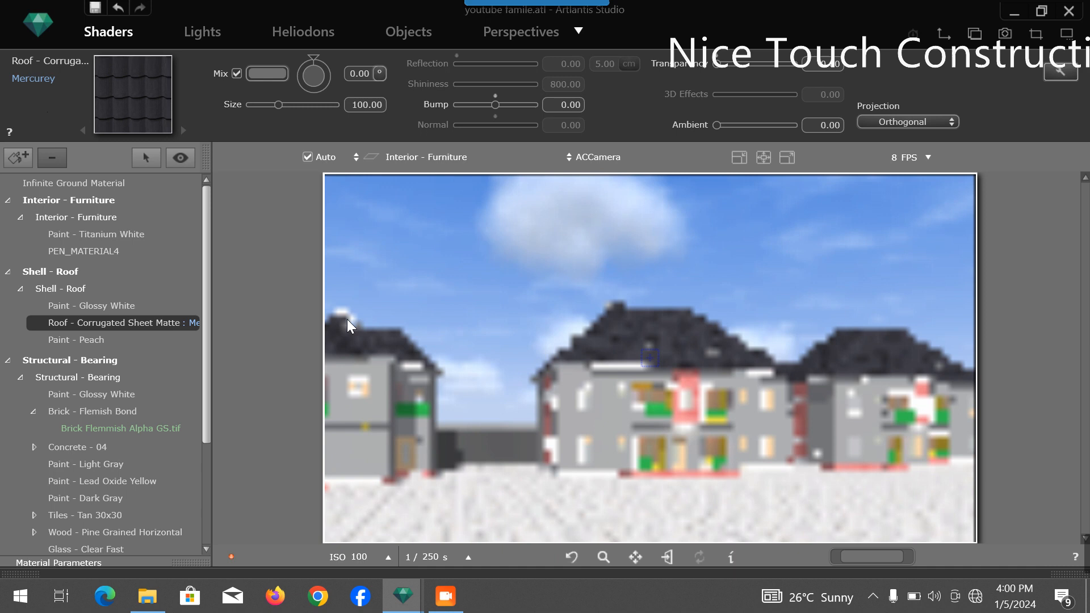
scroll(477, 335, "down", 2)
scroll(372, 320, "down", 1)
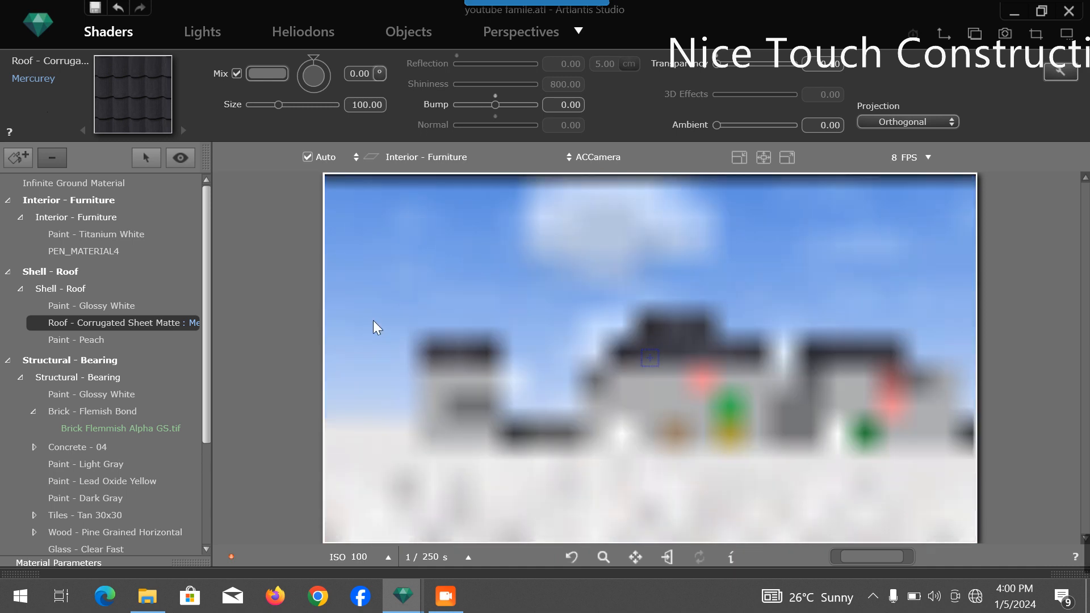
scroll(394, 332, "up", 4)
scroll(791, 332, "up", 5)
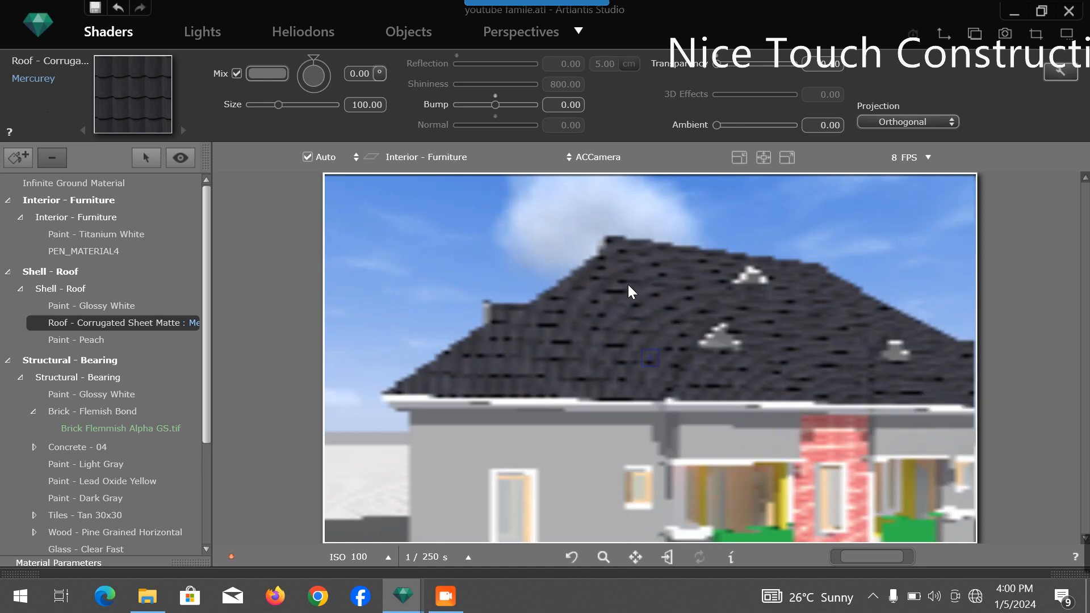
left_click(628, 284)
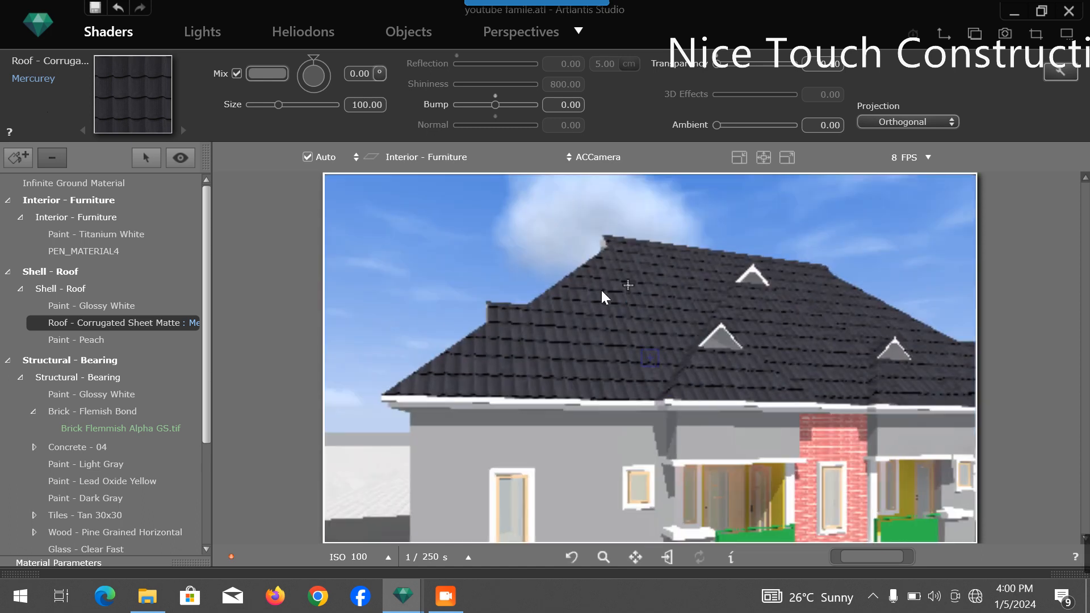
left_click_drag(277, 105, 305, 104)
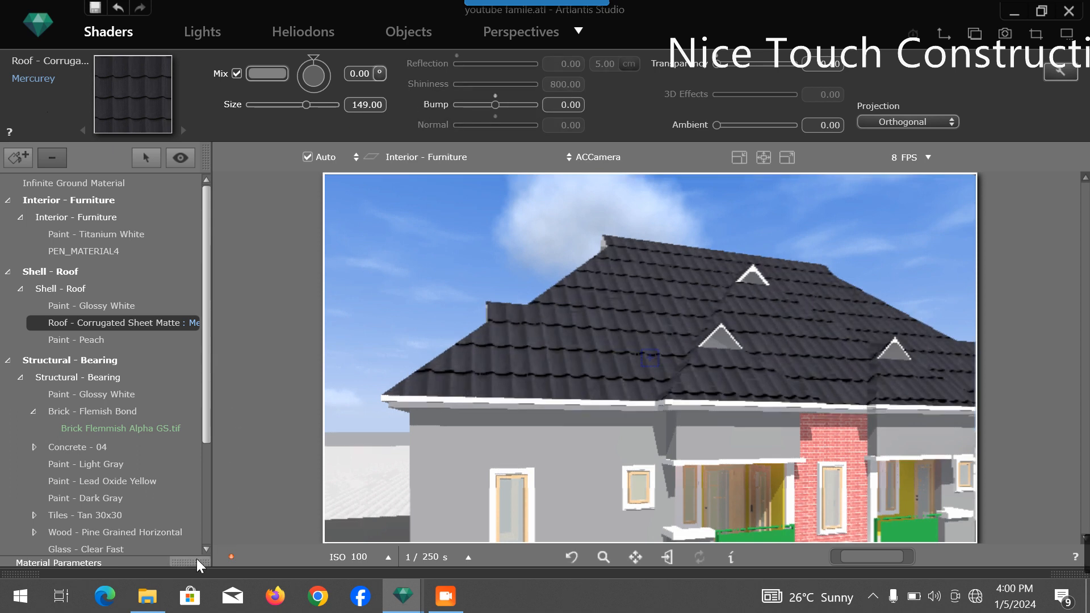
left_click(170, 562)
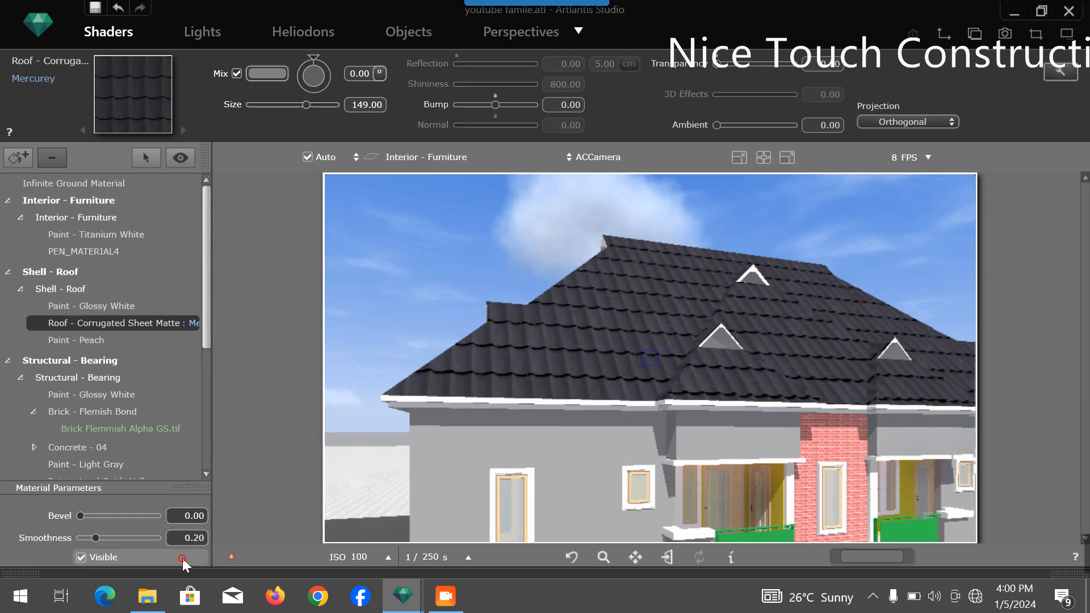
left_click_drag(100, 497, 52, 496)
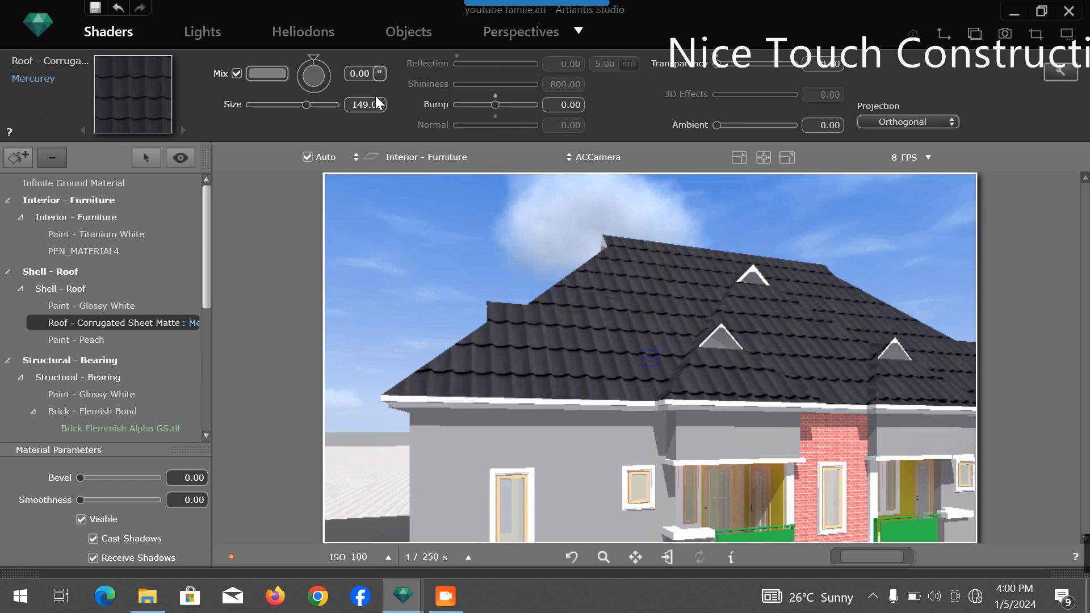
Step: Set the Paint - Light Gray wall material's Shininess to 1000 and its Smoothness to 0
scroll(476, 346, "down", 2)
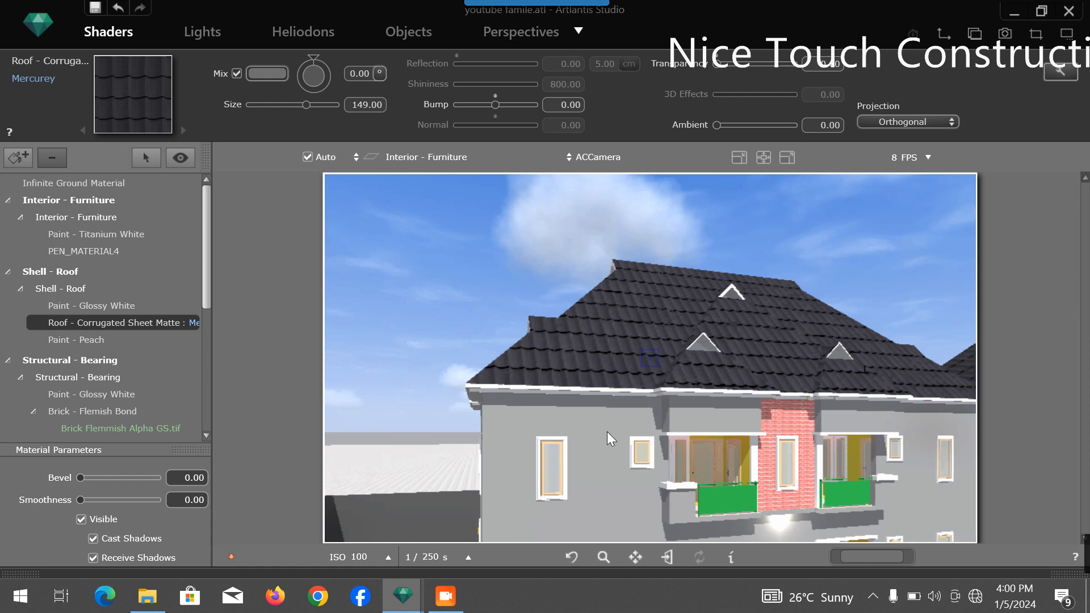
left_click(587, 421)
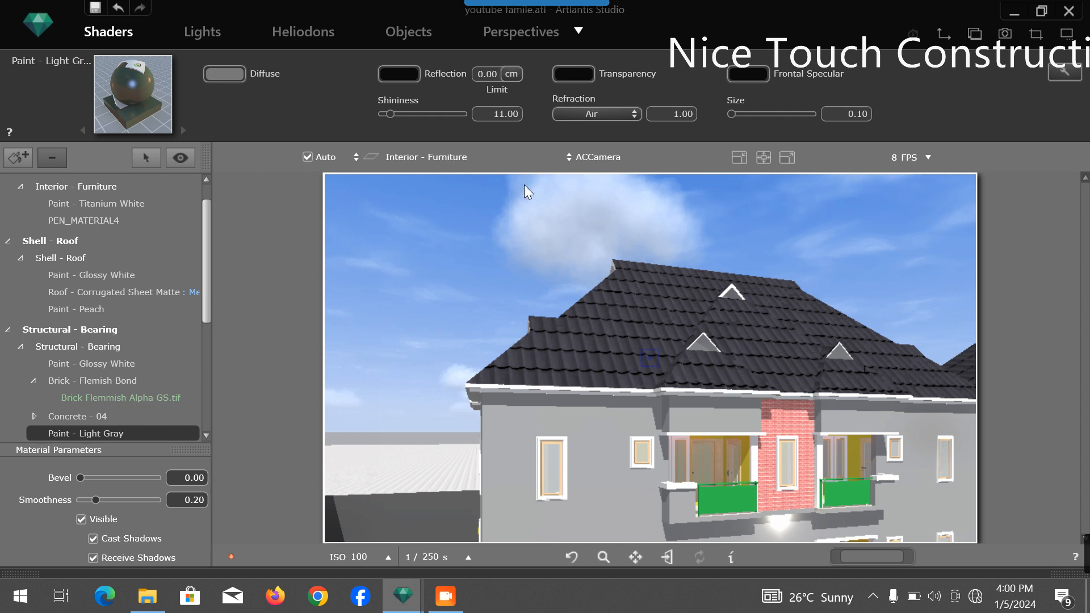
left_click_drag(389, 113, 467, 118)
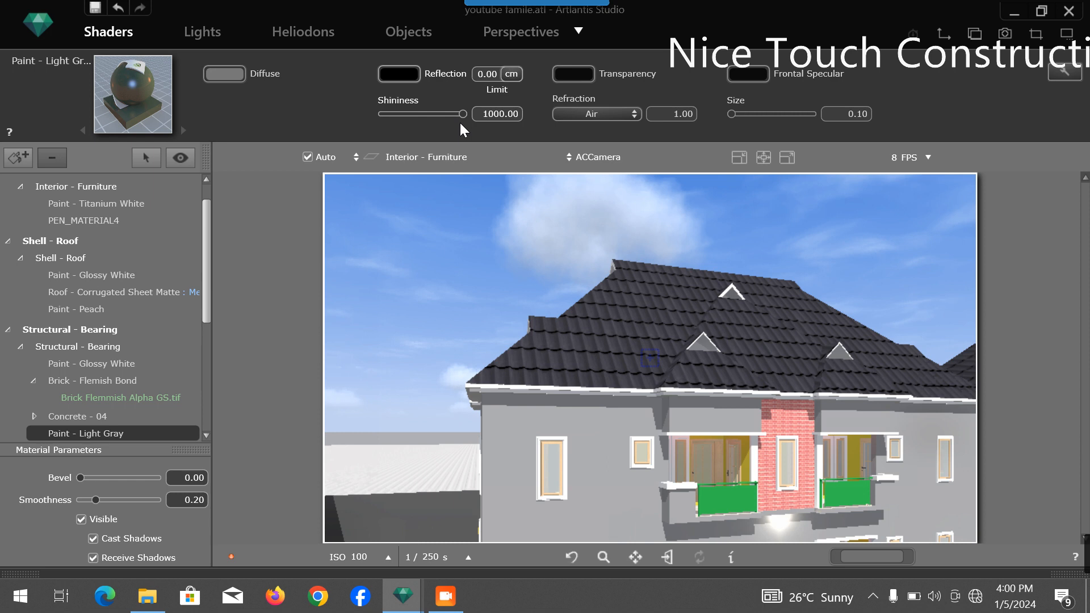
left_click_drag(95, 500, 67, 499)
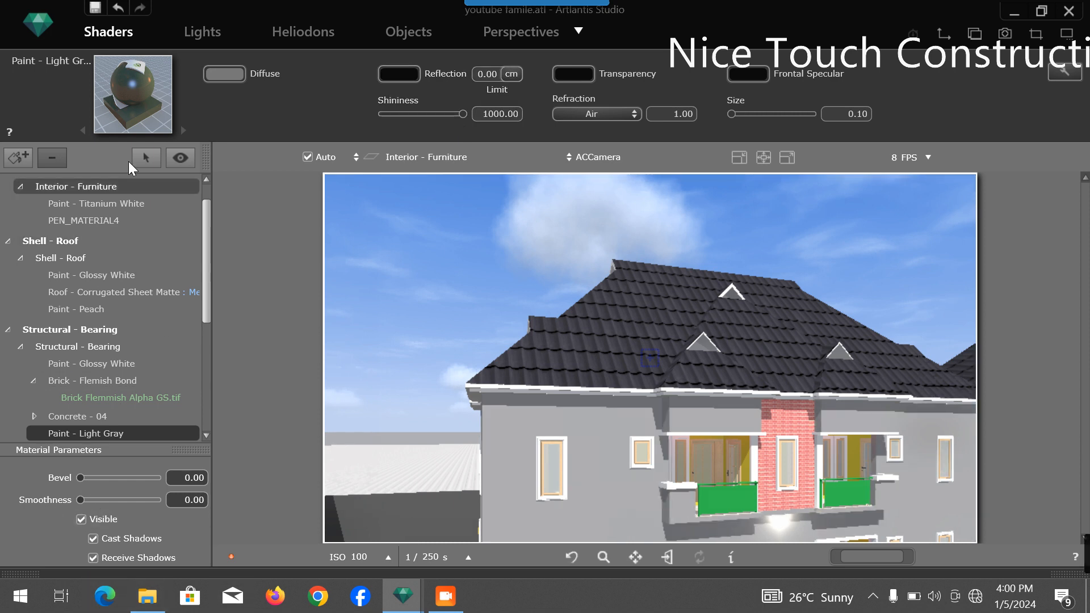
Step: Darken the Paint - Light Gray diffuse color slightly to RGB 125, 123, 123
left_click(210, 77)
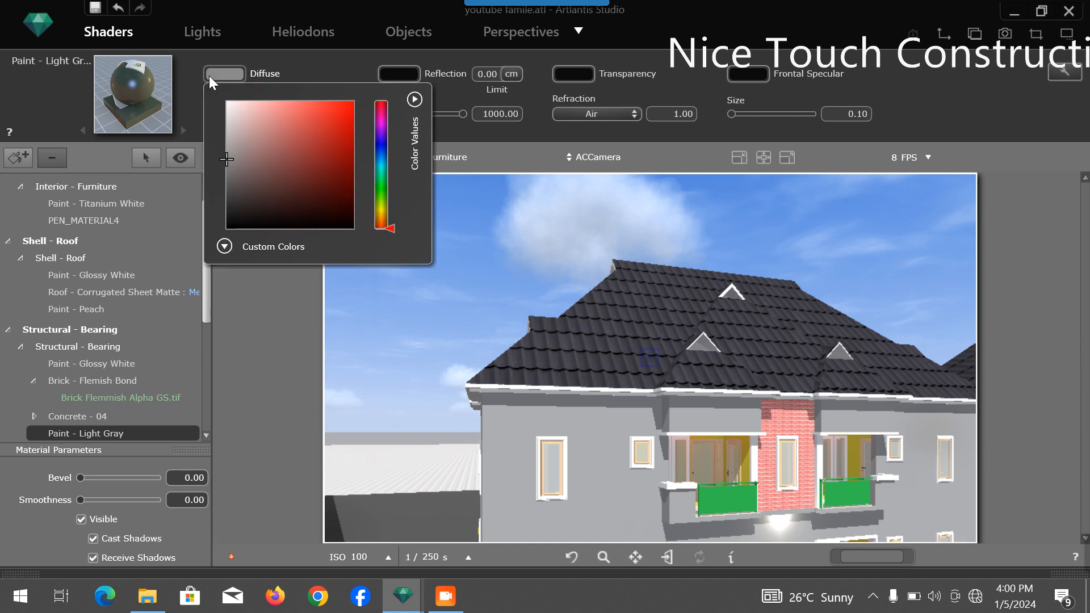
left_click(414, 99)
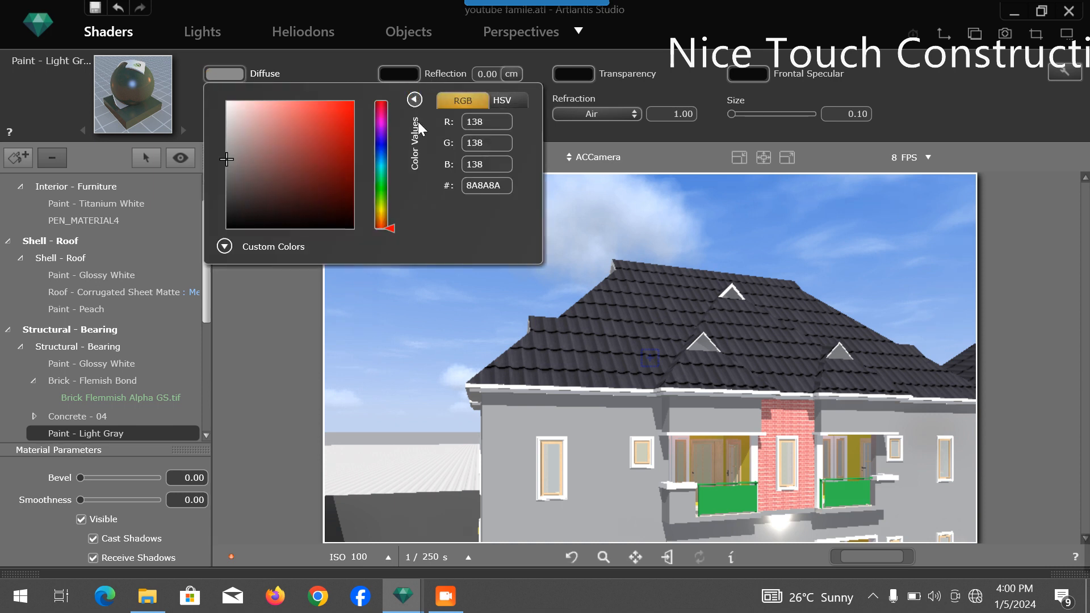
left_click(229, 165)
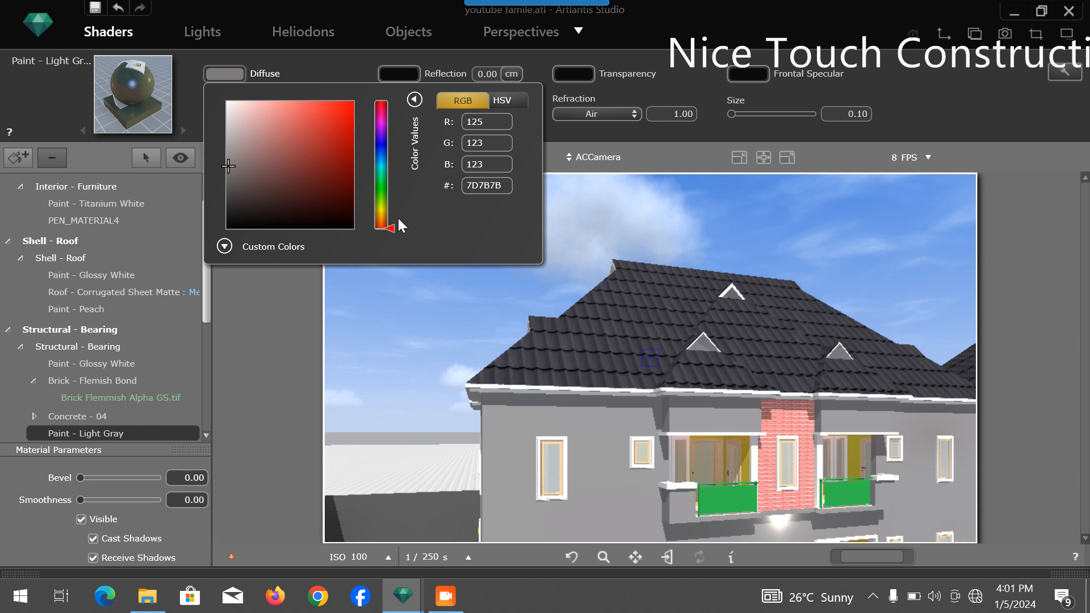
left_click(598, 213)
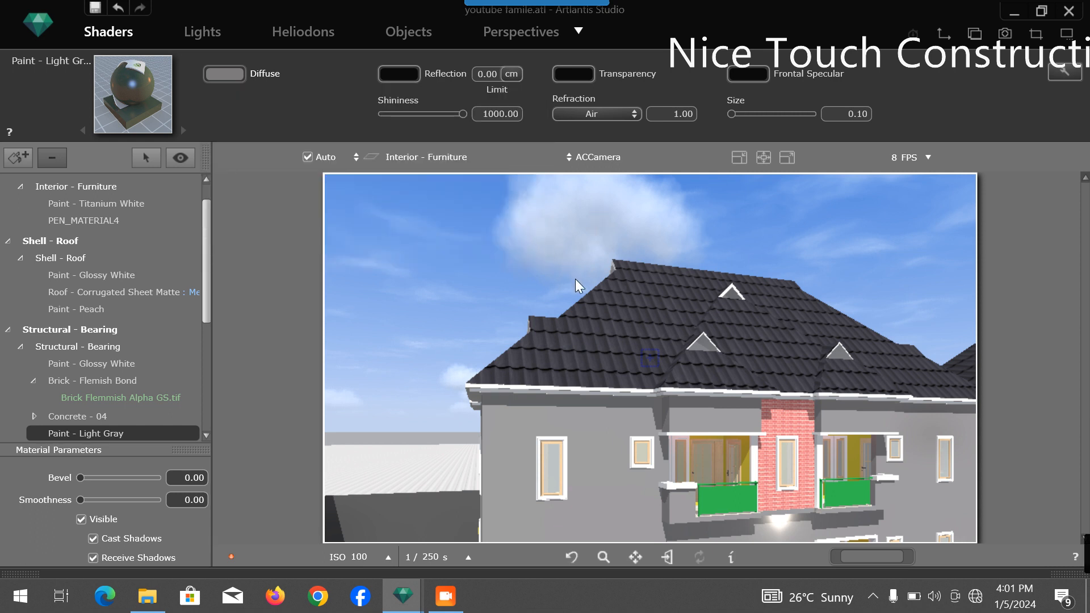
Step: Delete the Brick Flemmish Alpha GS.tif texture from the Brick - Flemish Bond material
scroll(571, 295, "down", 3)
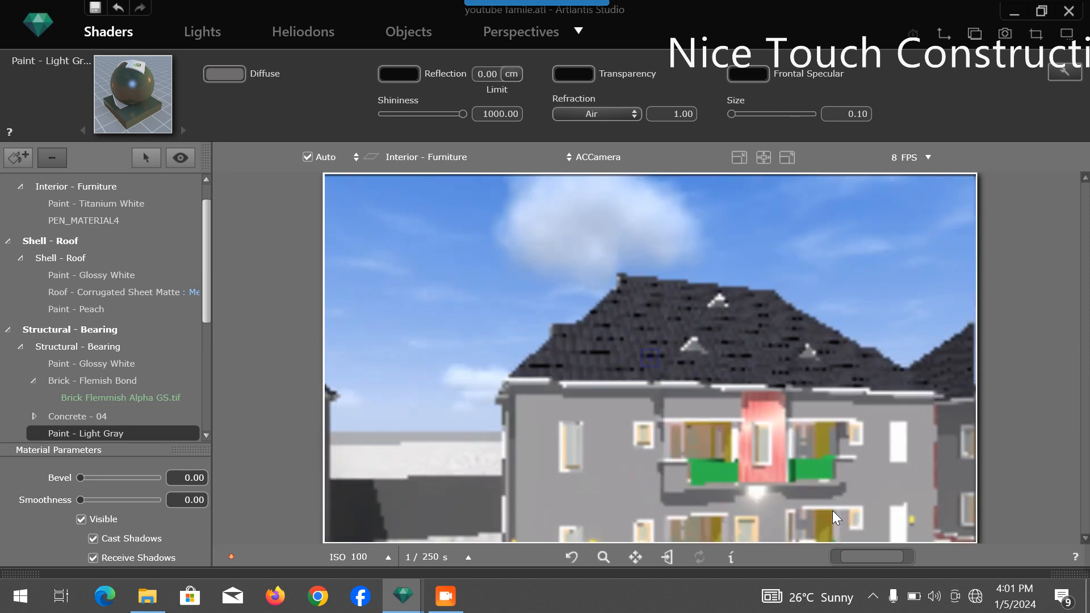
scroll(832, 510, "up", 1)
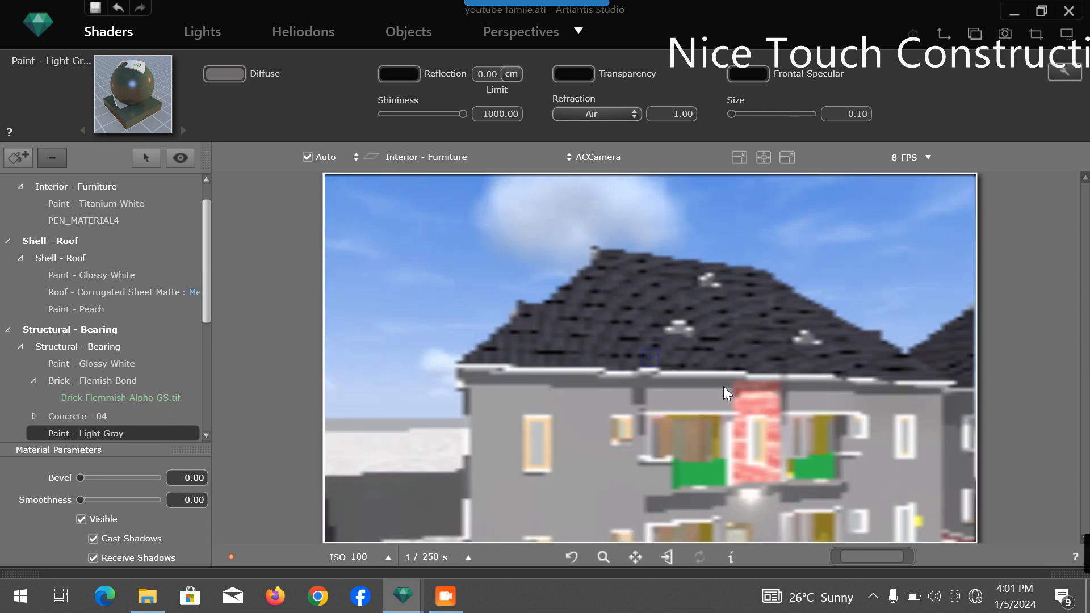
left_click(754, 393)
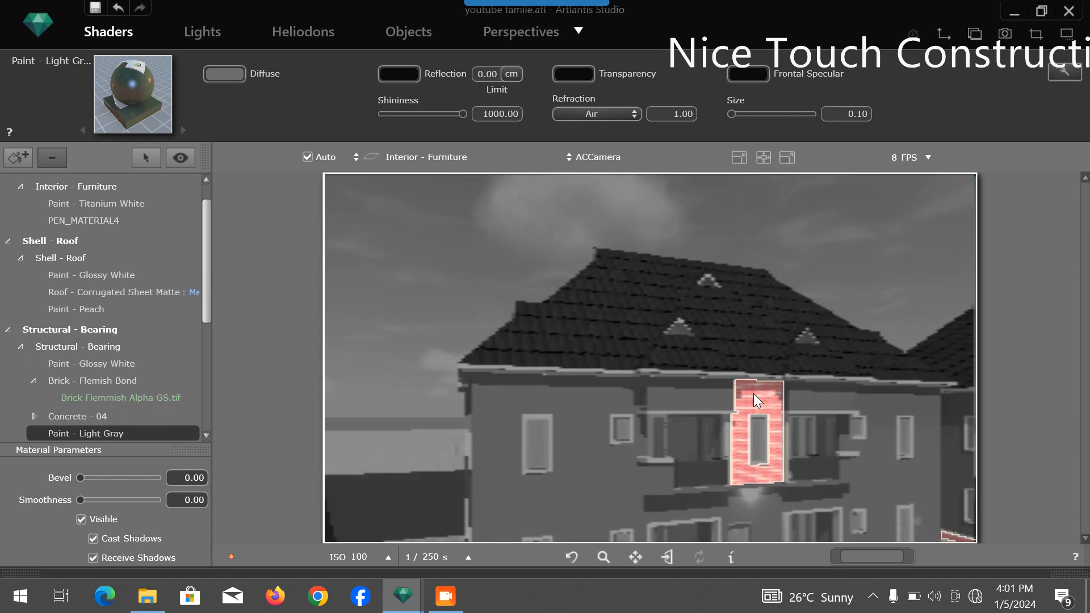
right_click(90, 396)
left_click(161, 407)
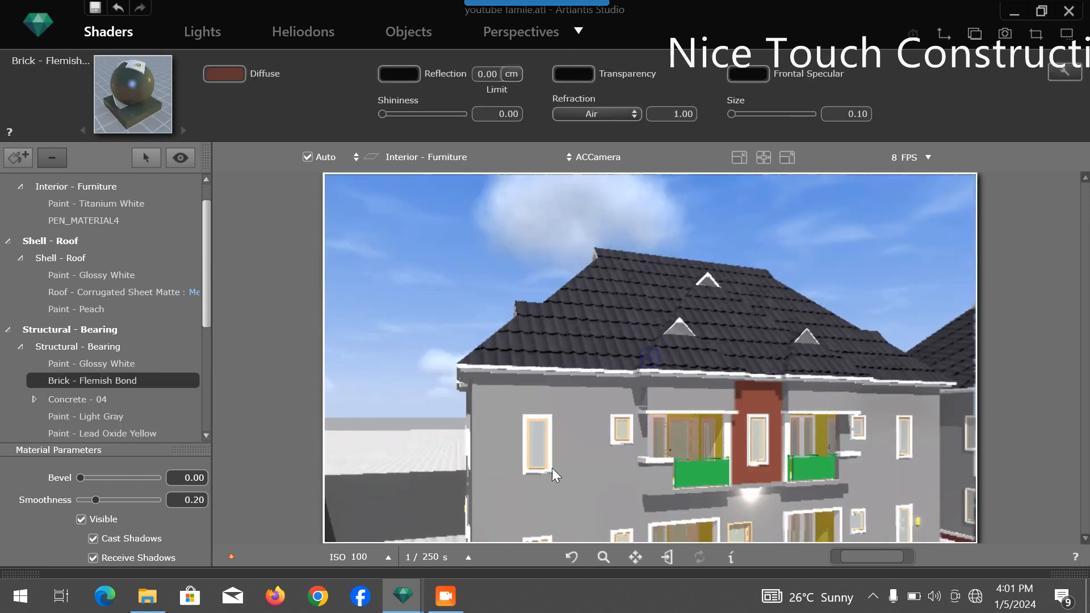
Step: Apply the BrickWall 012 shader from the full catalog's Brick category to the facade panel between the upper balconies
left_click(1054, 574)
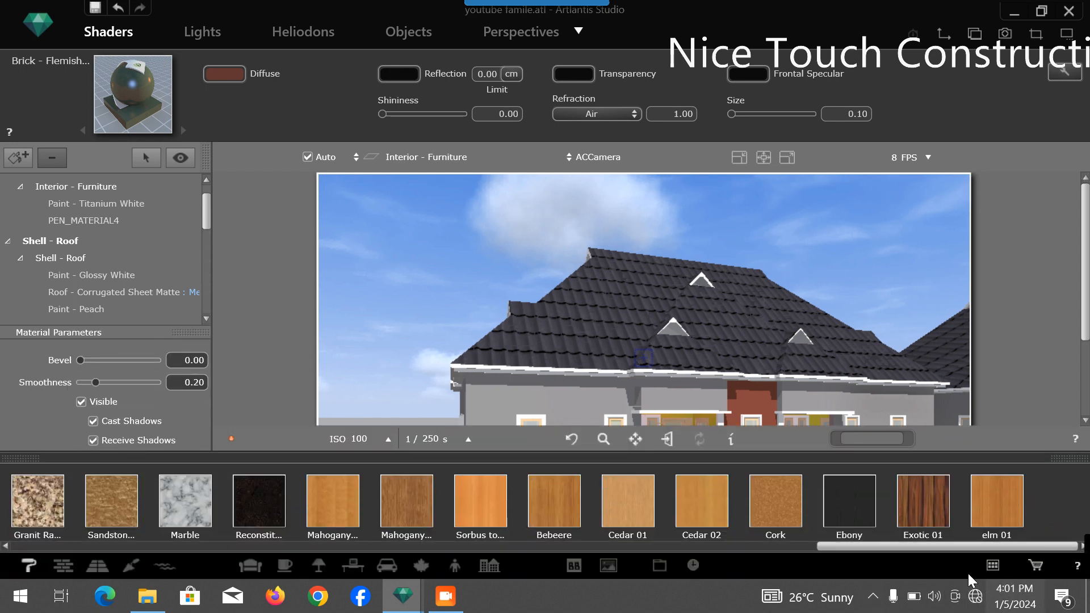
scroll(700, 497, "left", 10)
scroll(692, 502, "left", 5)
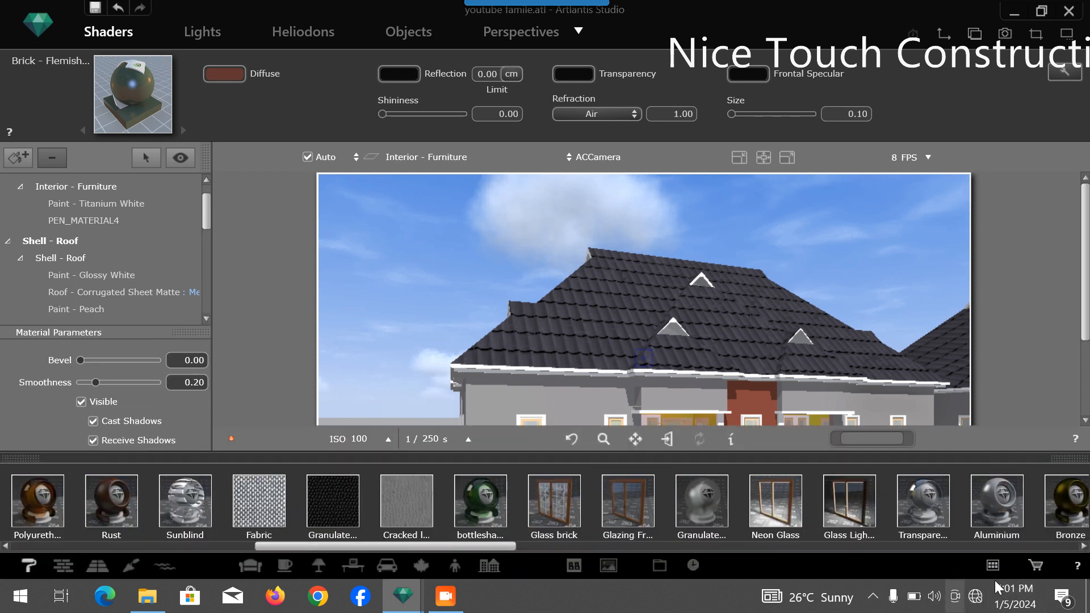
left_click(991, 565)
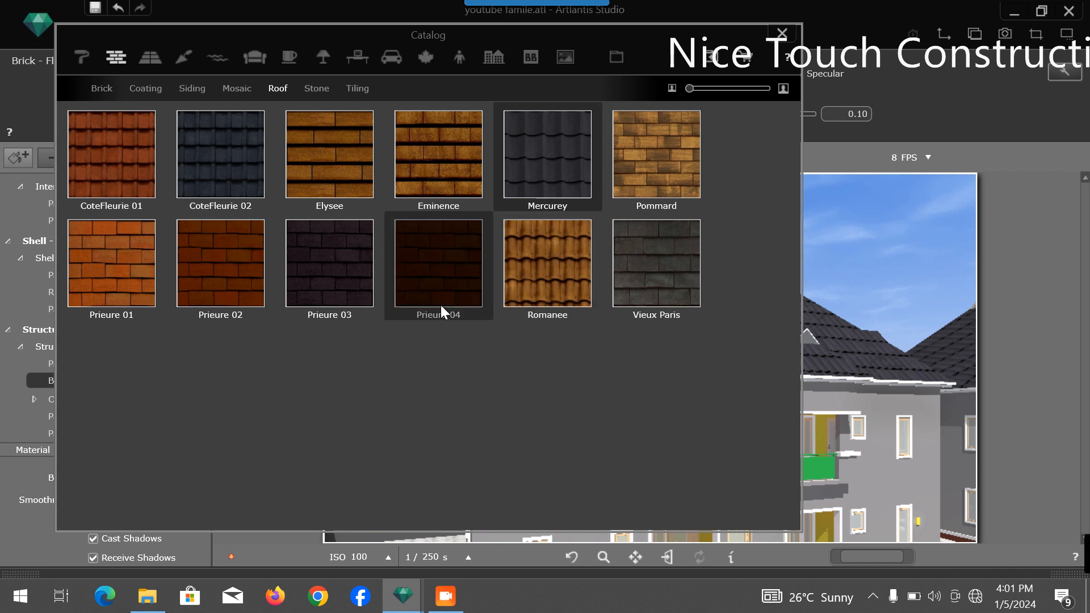
left_click_drag(629, 42, 592, 35)
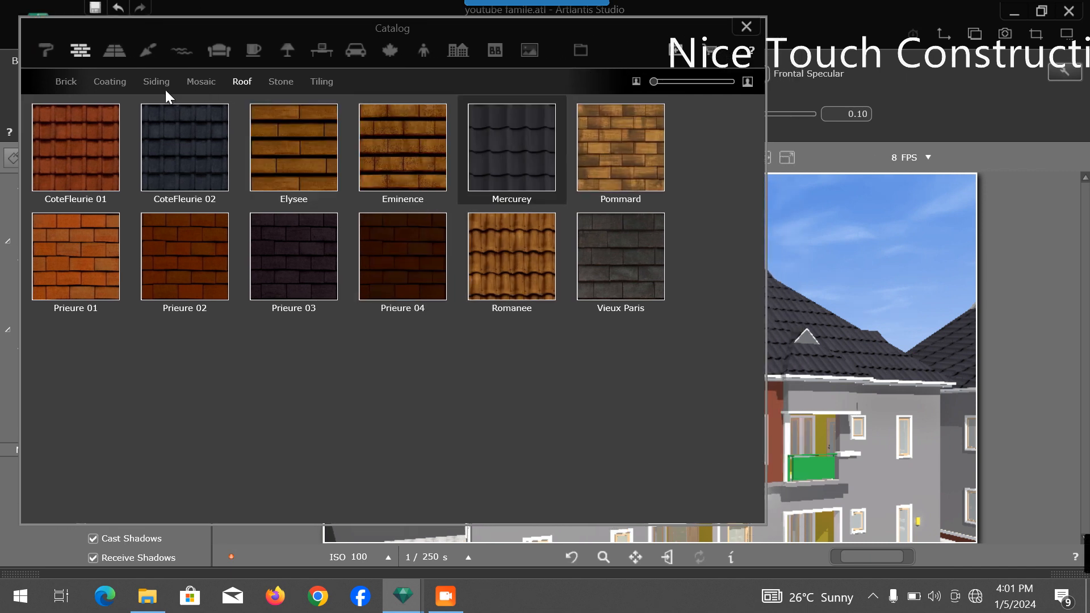
left_click(59, 80)
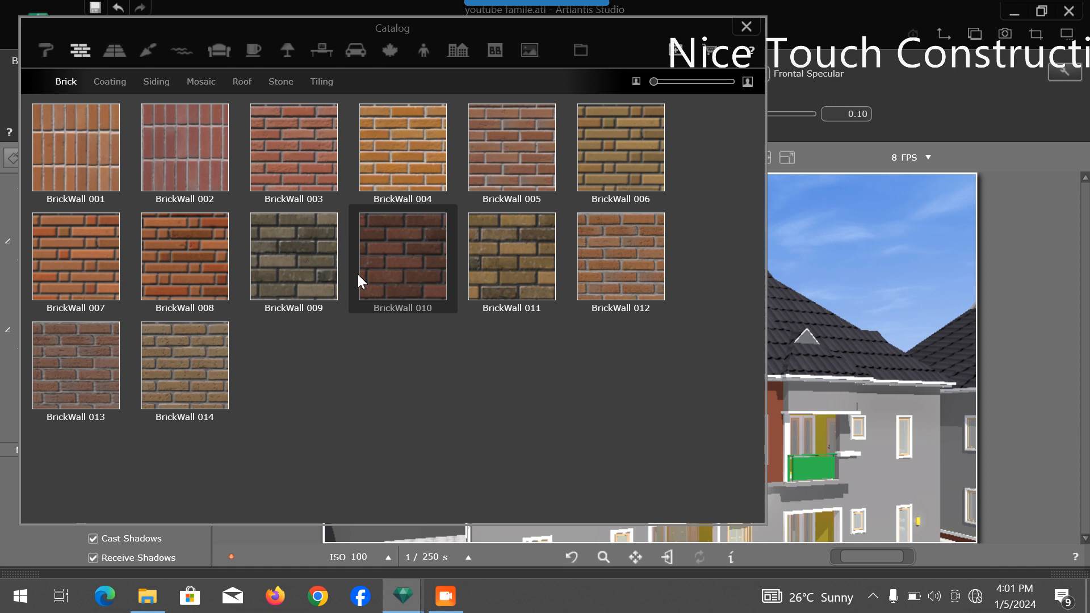
left_click(608, 258)
left_click_drag(763, 395, 772, 400)
left_click(746, 26)
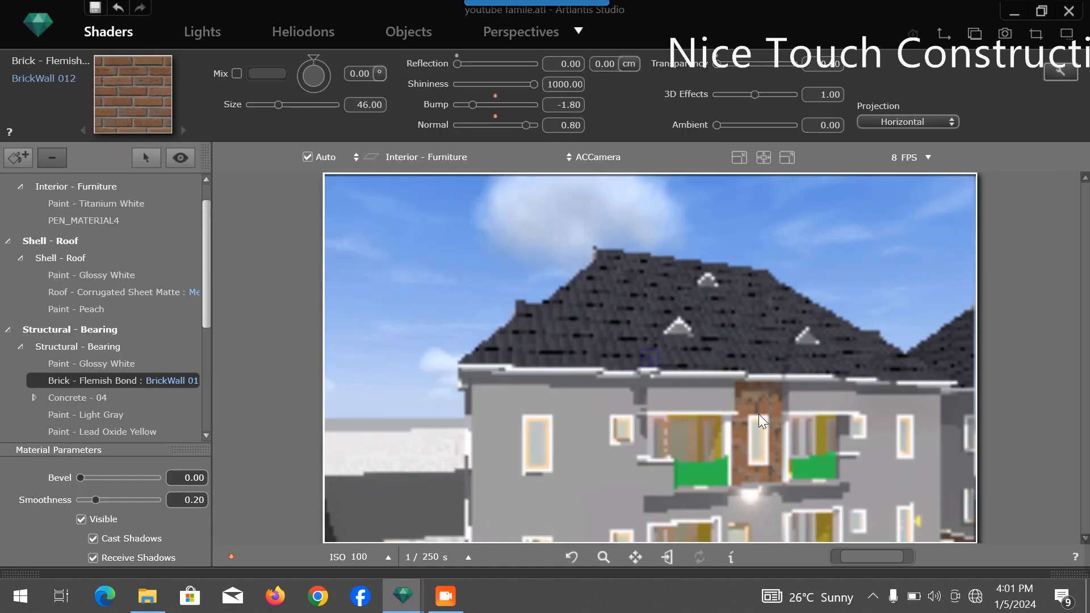
Step: Set the BrickWall 012 shader's Size to 67.62 and the brick material's Smoothness to 0
left_click_drag(275, 103, 302, 104)
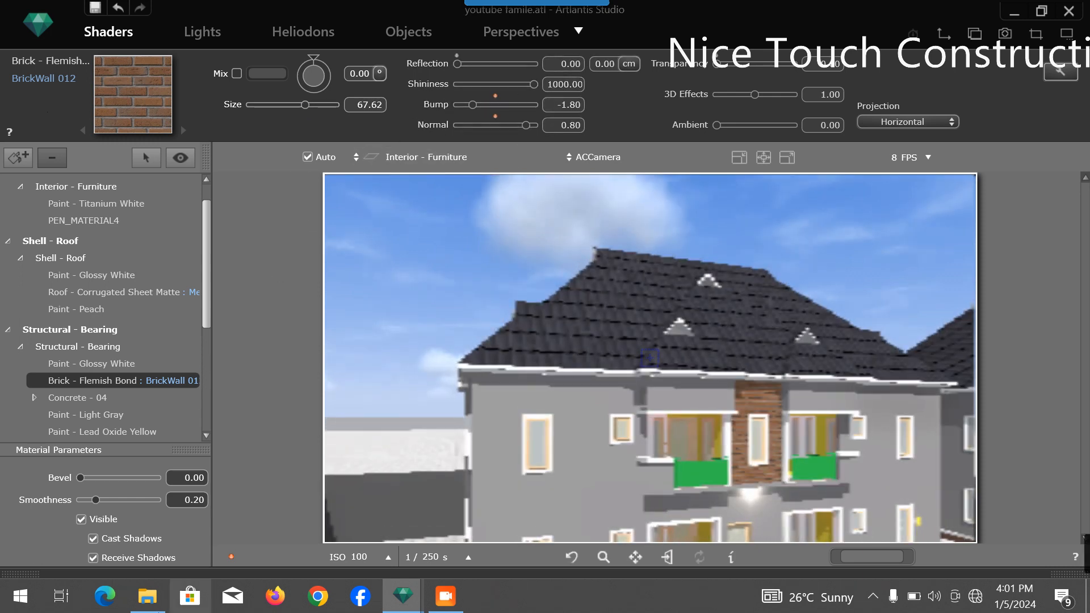
left_click_drag(94, 500, 68, 498)
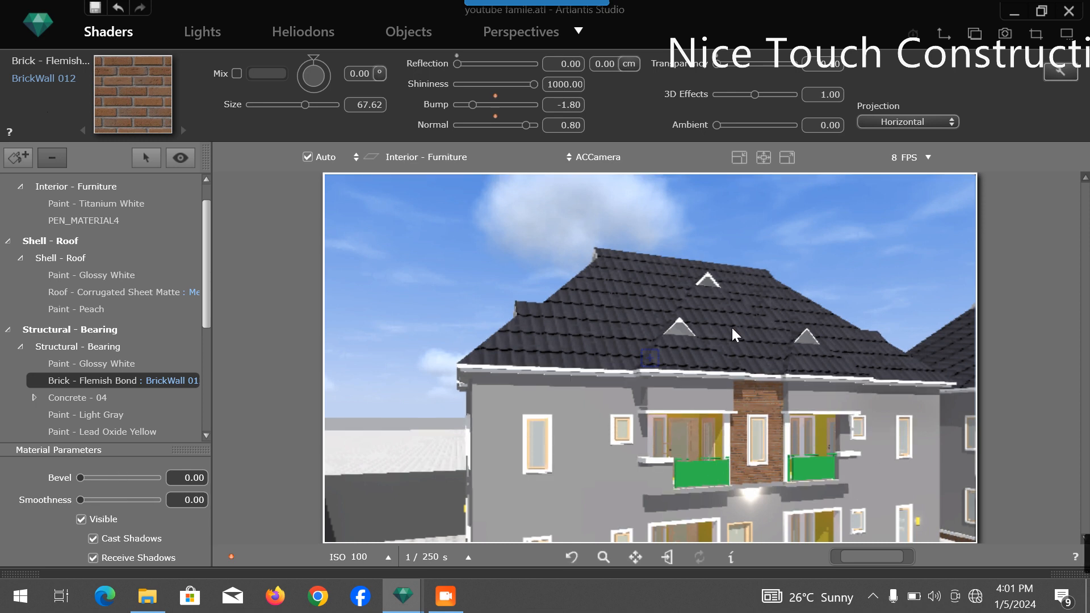
scroll(775, 434, "down", 3)
scroll(728, 534, "up", 5)
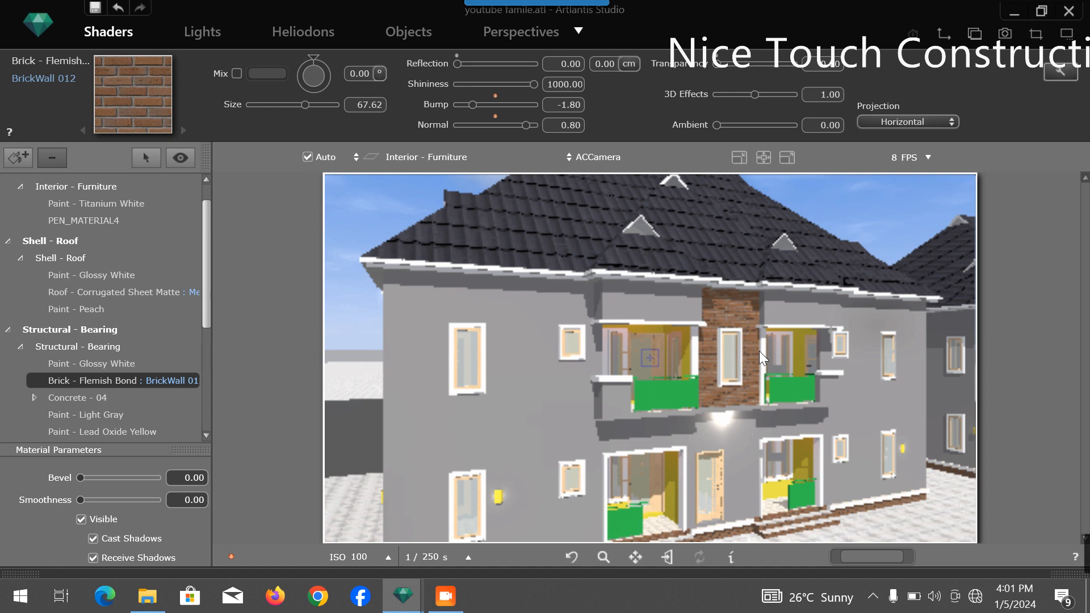
scroll(751, 390, "up", 3)
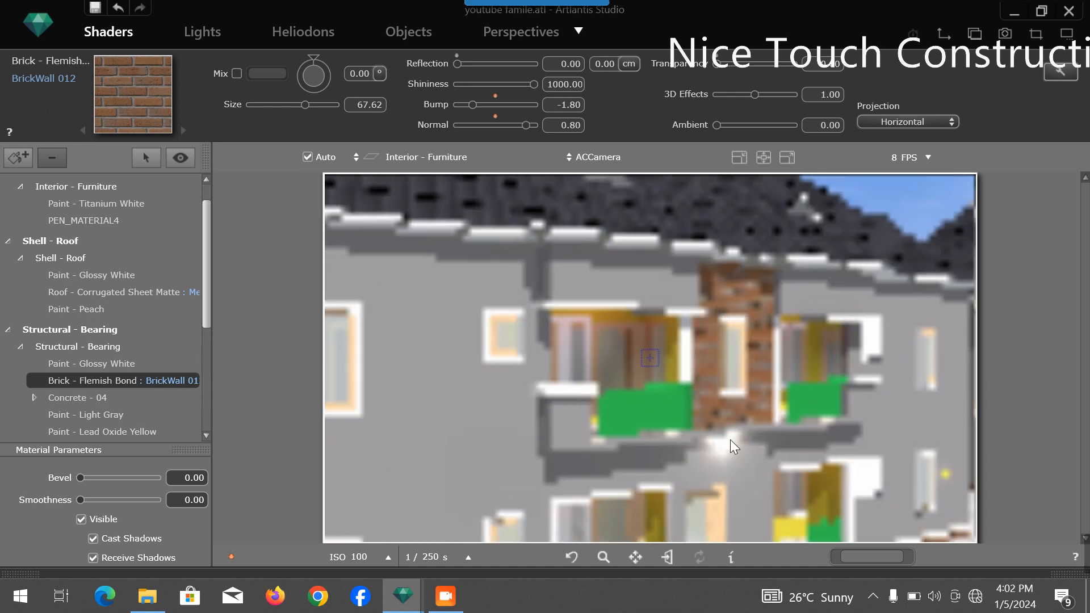
mouse_move(463, 602)
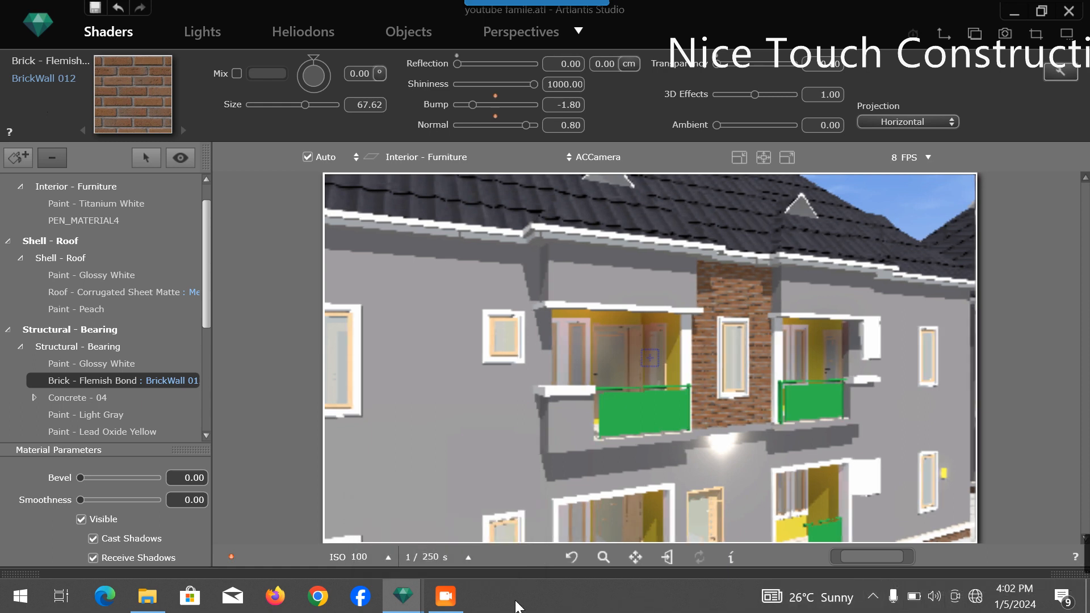
Step: Turn the ACCamera perspective to face the brick panel between the balconies and save the project
left_click(523, 34)
left_click_drag(739, 379, 657, 319)
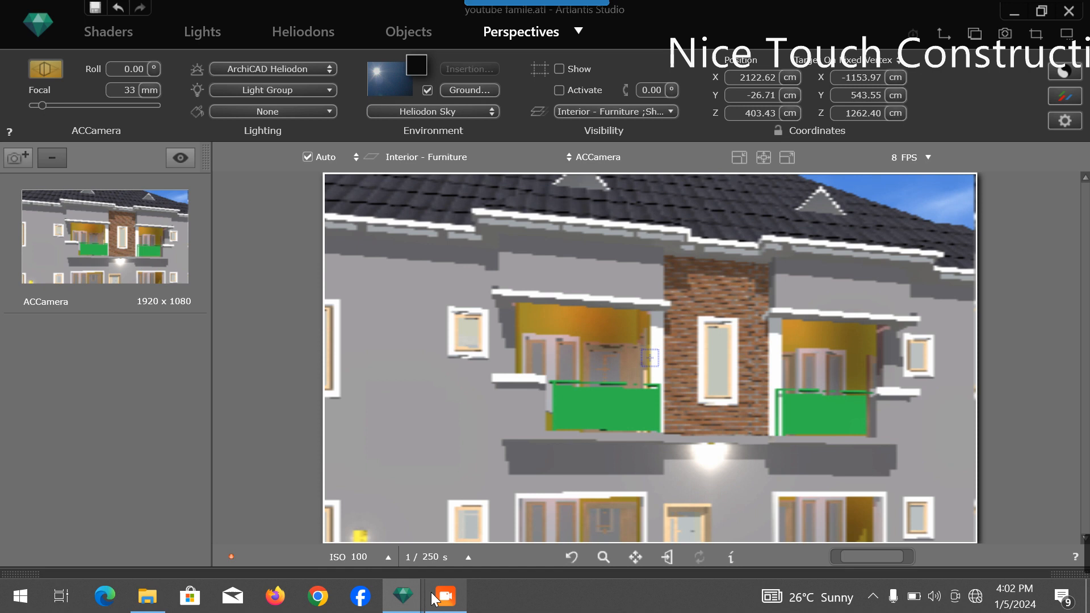
left_click(42, 27)
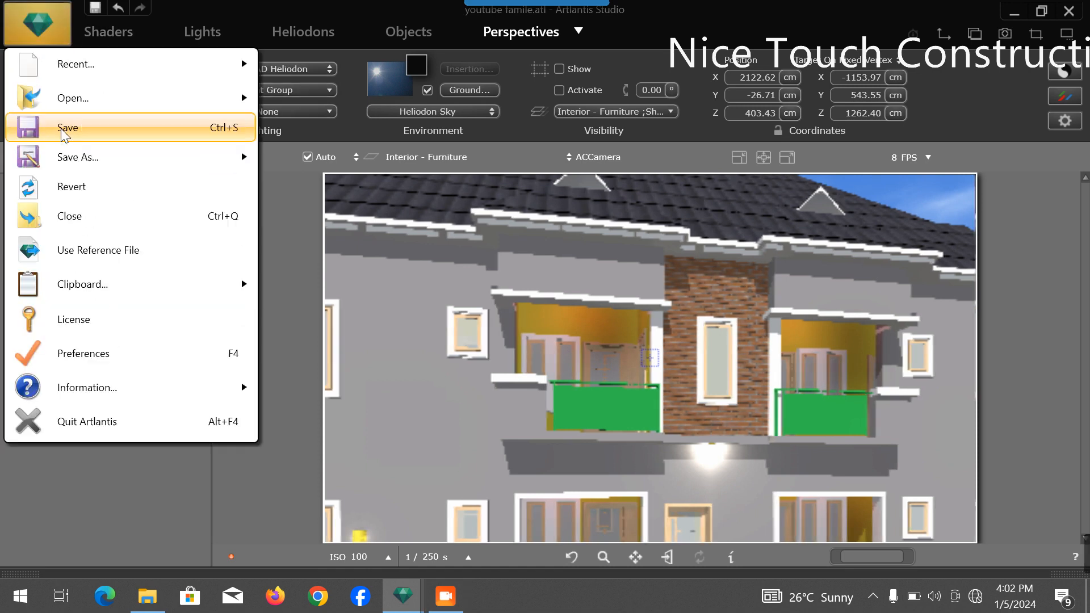
mouse_move(94, 157)
left_click(97, 121)
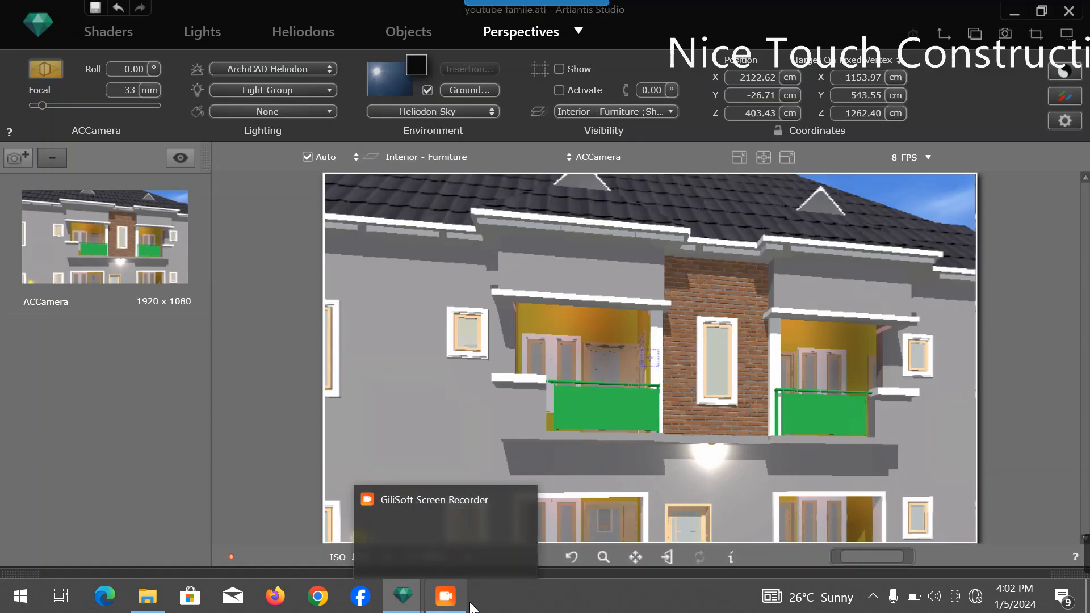
left_click(446, 596)
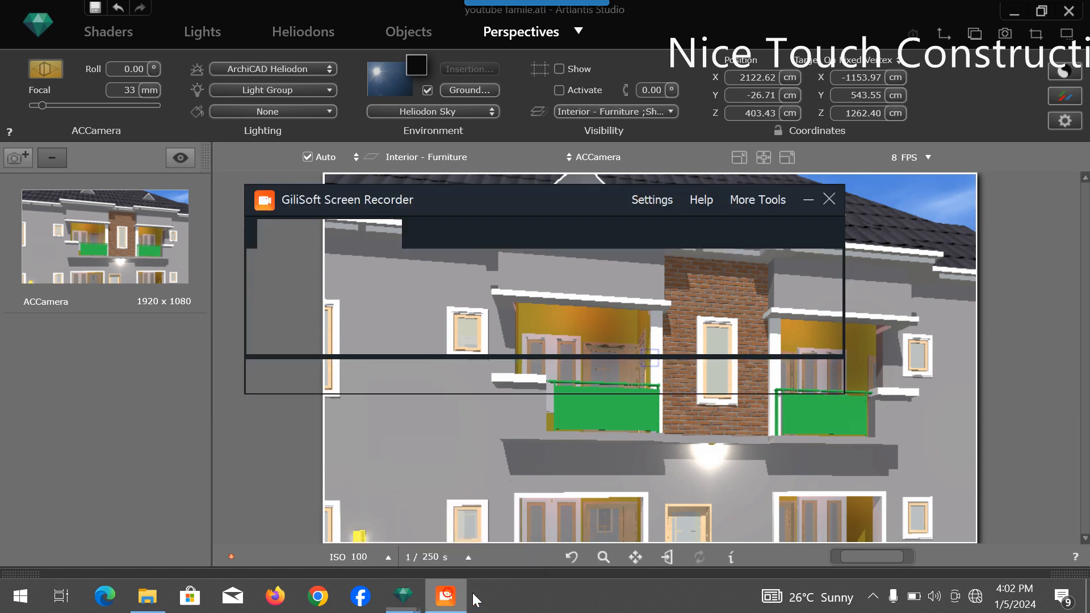
left_click(771, 482)
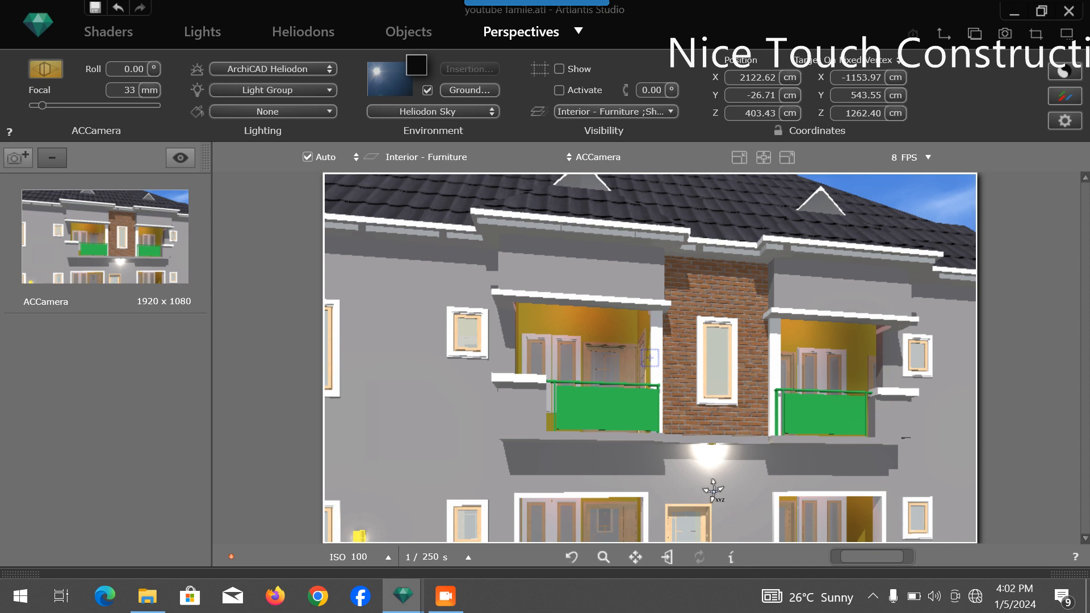
Step: Examine the facade's walls, windows and balconies and the building's corner from several camera positions and distances
scroll(767, 323, "down", 8)
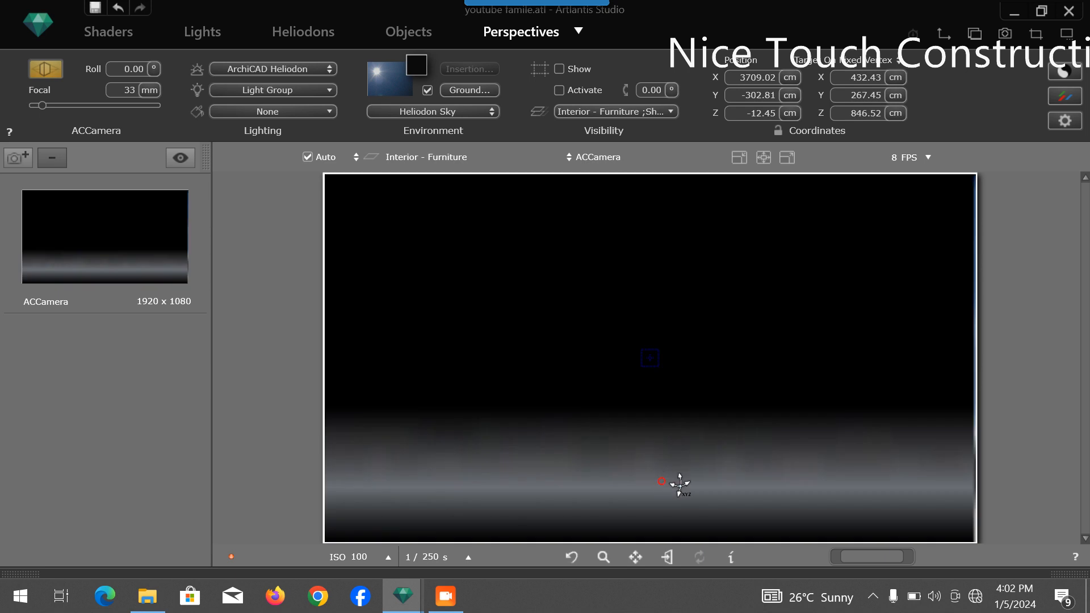
left_click_drag(680, 485, 664, 381)
scroll(630, 371, "up", 9)
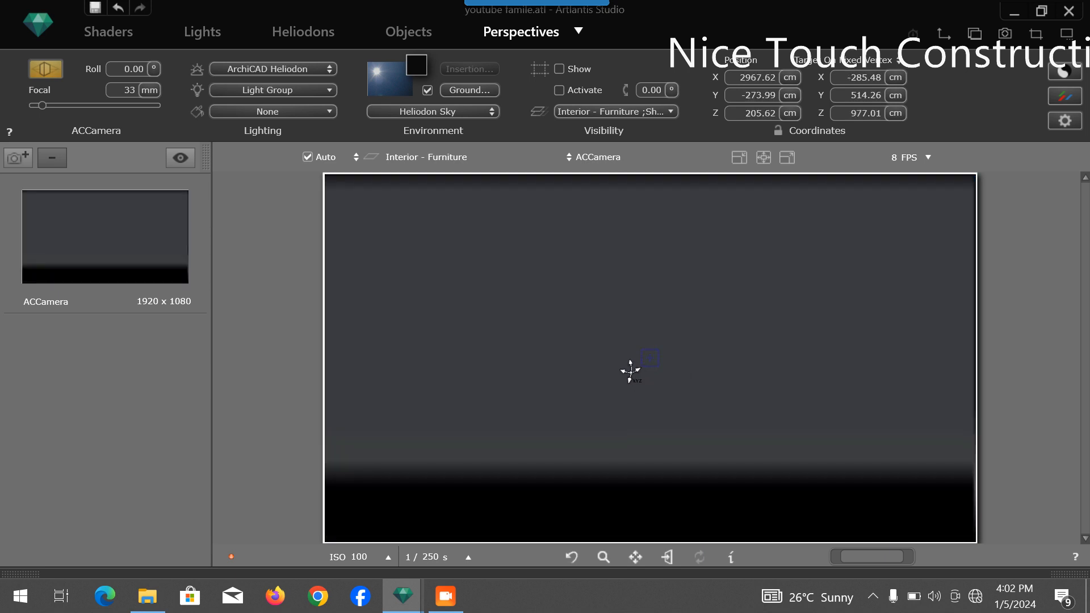
scroll(623, 443, "down", 6)
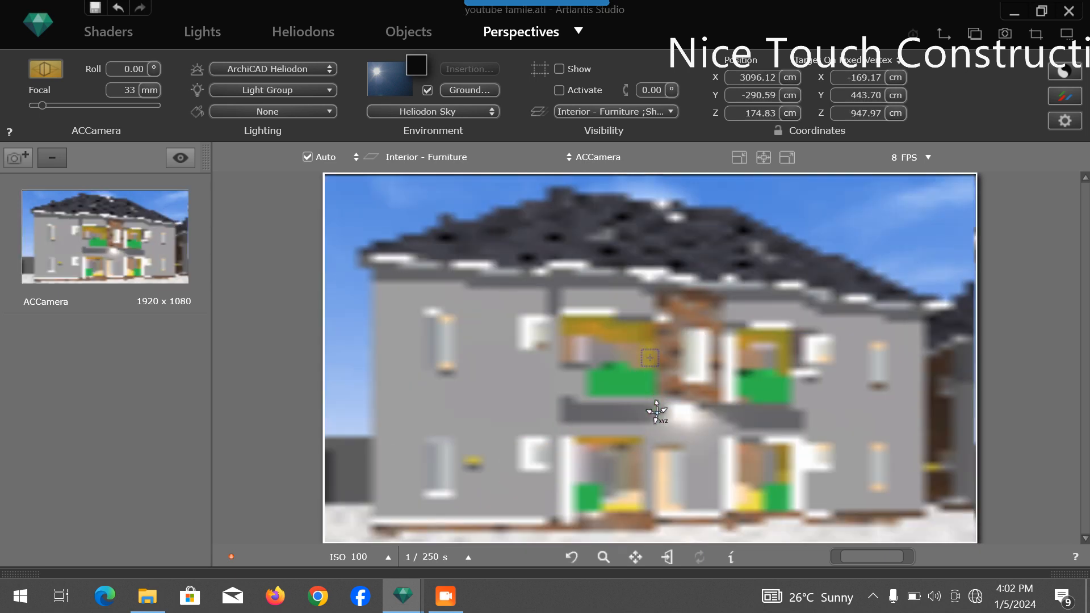
scroll(603, 486, "up", 5)
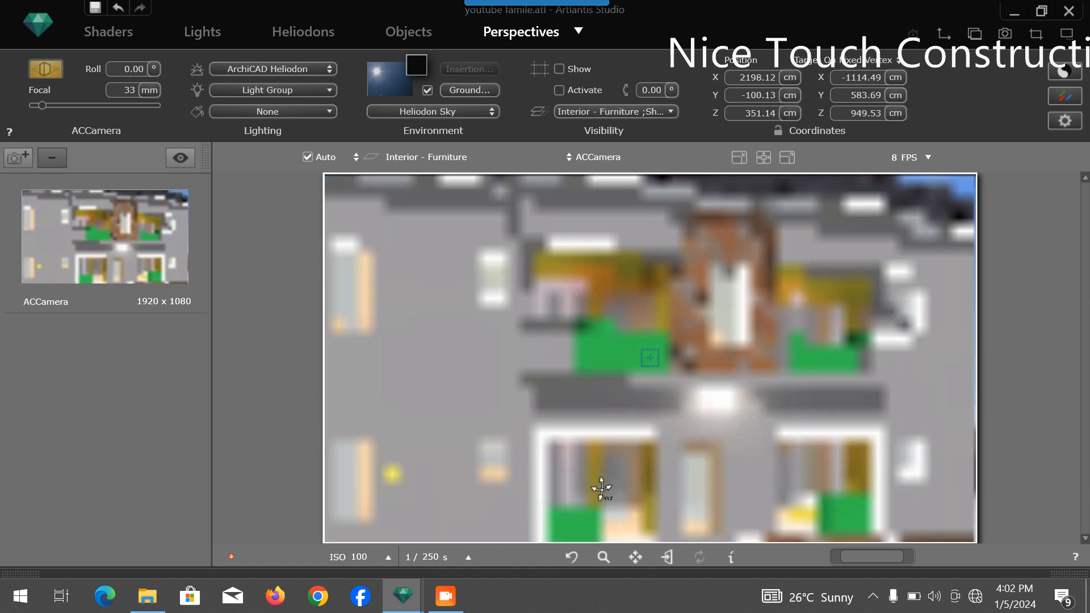
scroll(607, 438, "down", 3)
left_click_drag(667, 392, 469, 472)
scroll(478, 459, "up", 4)
scroll(478, 458, "up", 1)
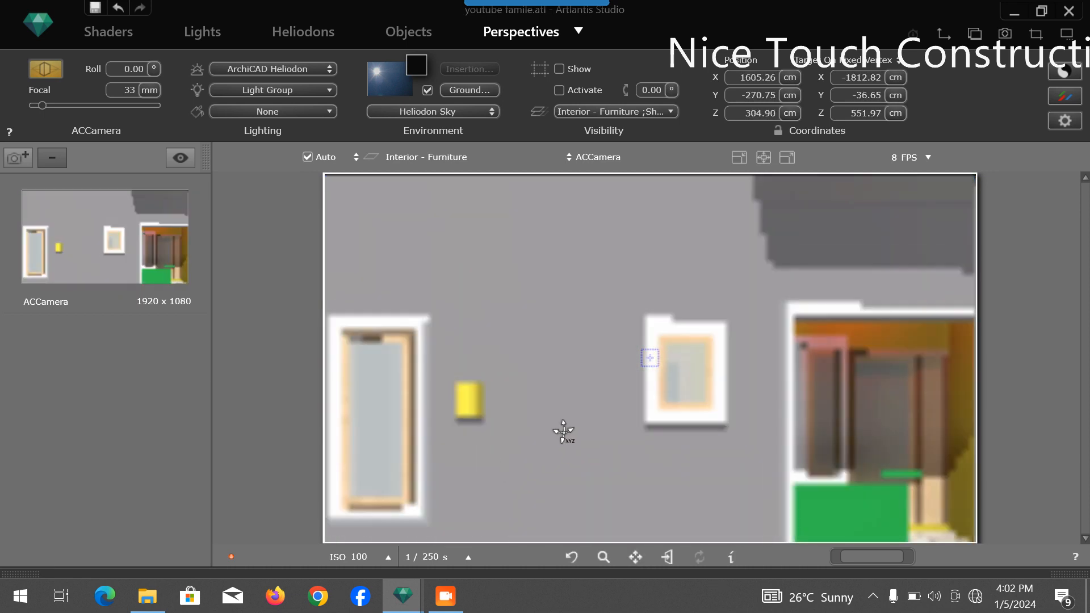
scroll(574, 448, "down", 4)
left_click_drag(578, 457, 538, 472)
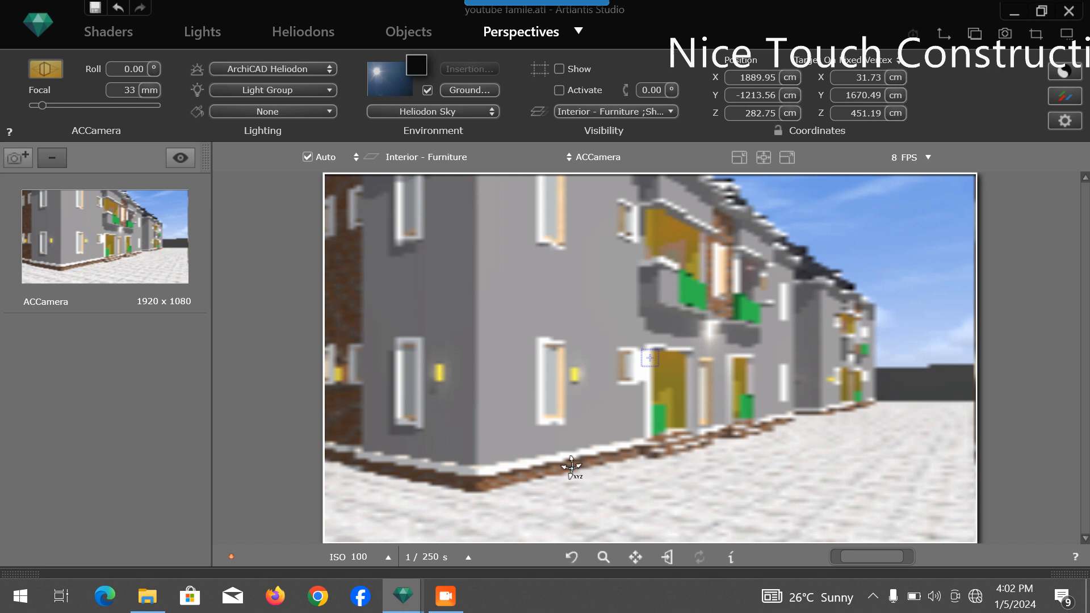
left_click_drag(644, 443, 422, 417)
left_click_drag(455, 243, 527, 408)
middle_click_drag(526, 408, 527, 417)
scroll(496, 248, "up", 3)
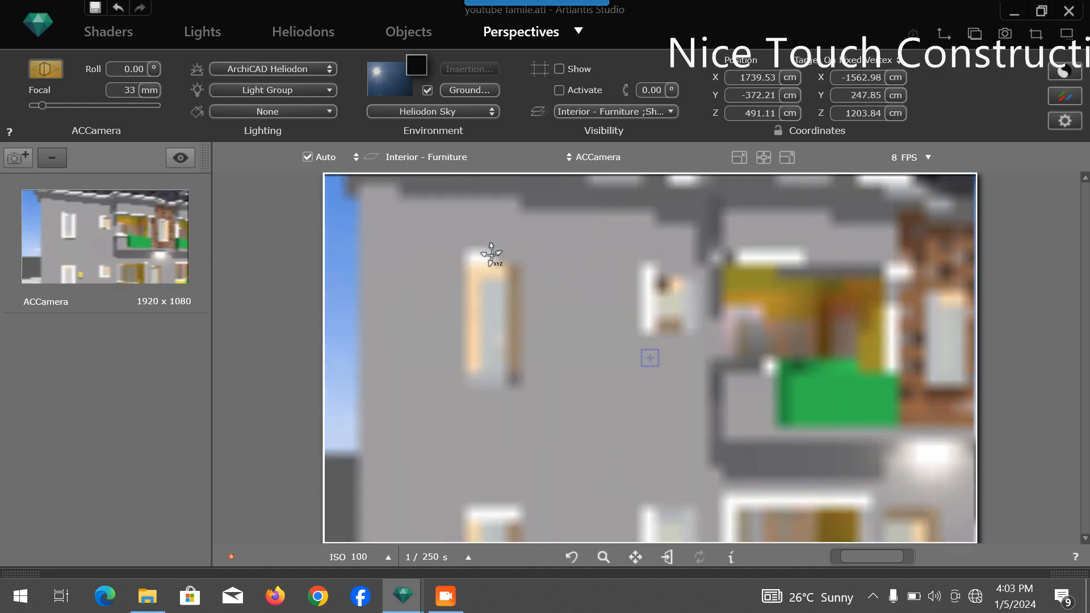
Step: Aim the ACCamera perspective upward to frame the roof, eaves and upper wall of the building
scroll(571, 417, "down", 3)
scroll(567, 226, "up", 3)
left_click_drag(567, 227, 575, 260)
scroll(624, 321, "down", 3)
middle_click_drag(642, 223, 637, 321)
scroll(639, 363, "up", 3)
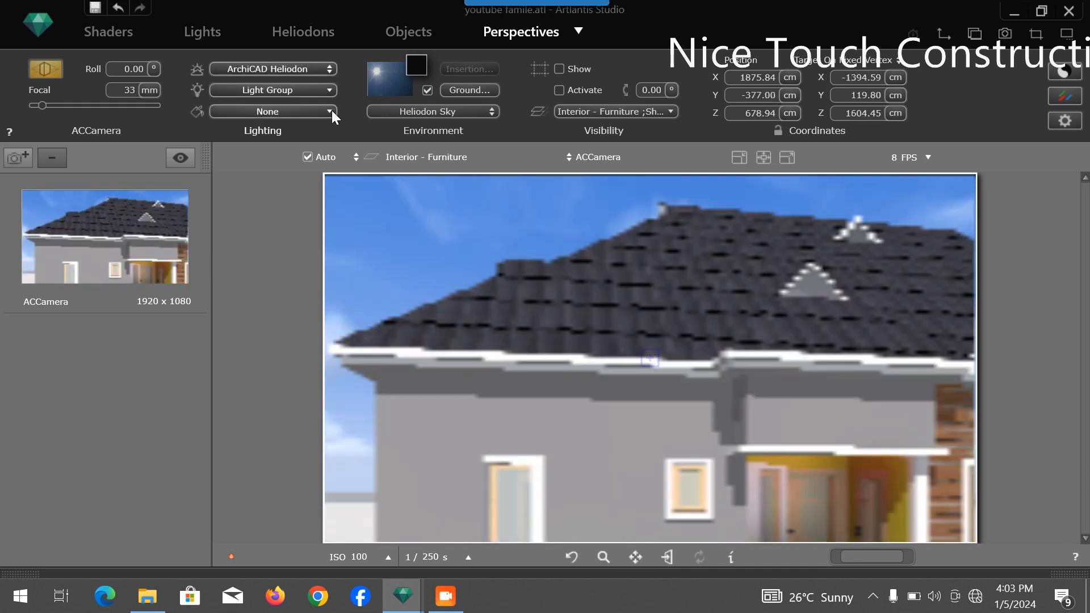
Step: Set the roof fascia's Paint - Glossy White shader to Diffuse colour B7B0B0, Shininess 1000 and Smoothness 0
left_click(105, 31)
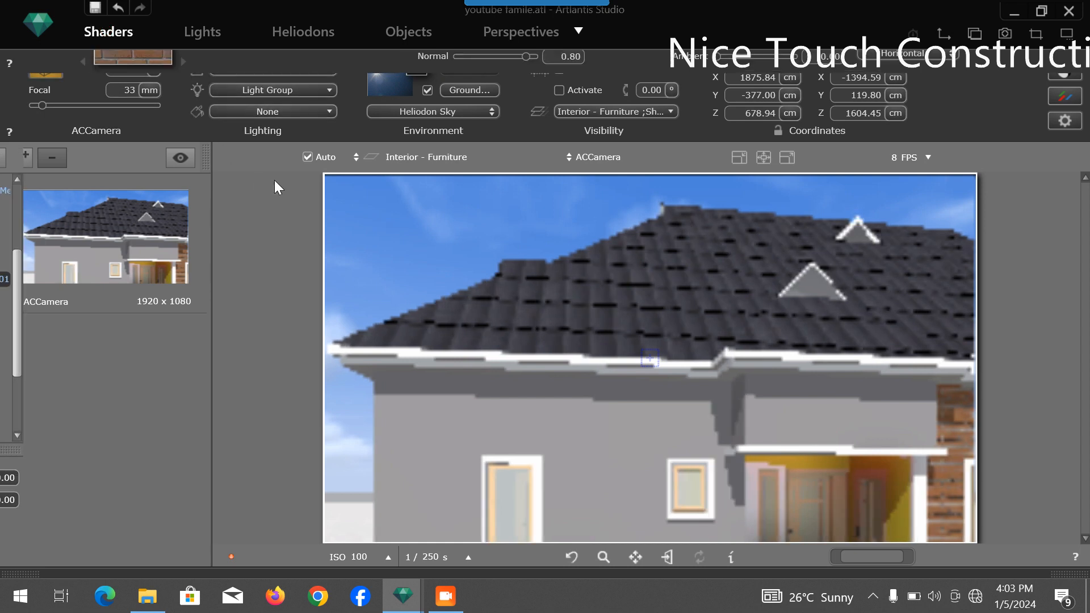
left_click(604, 360)
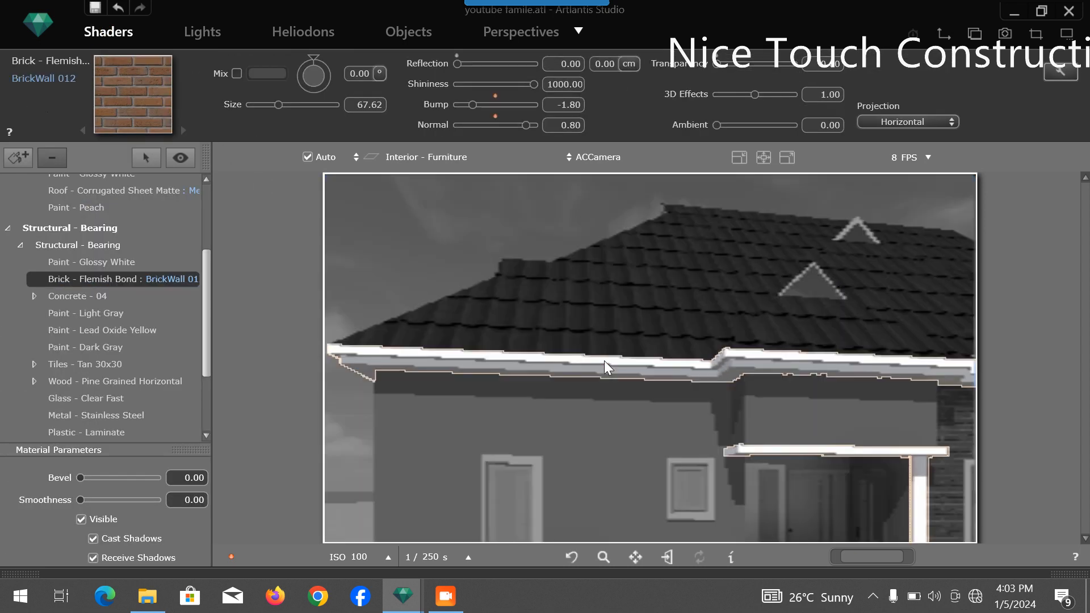
right_click(104, 264)
key("Escape")
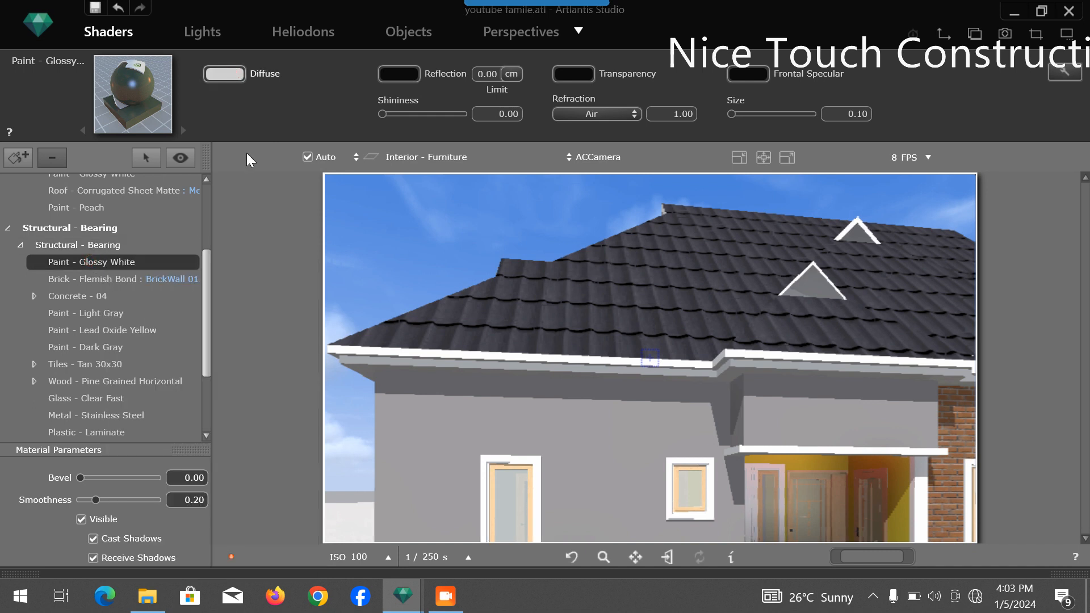
left_click(223, 70)
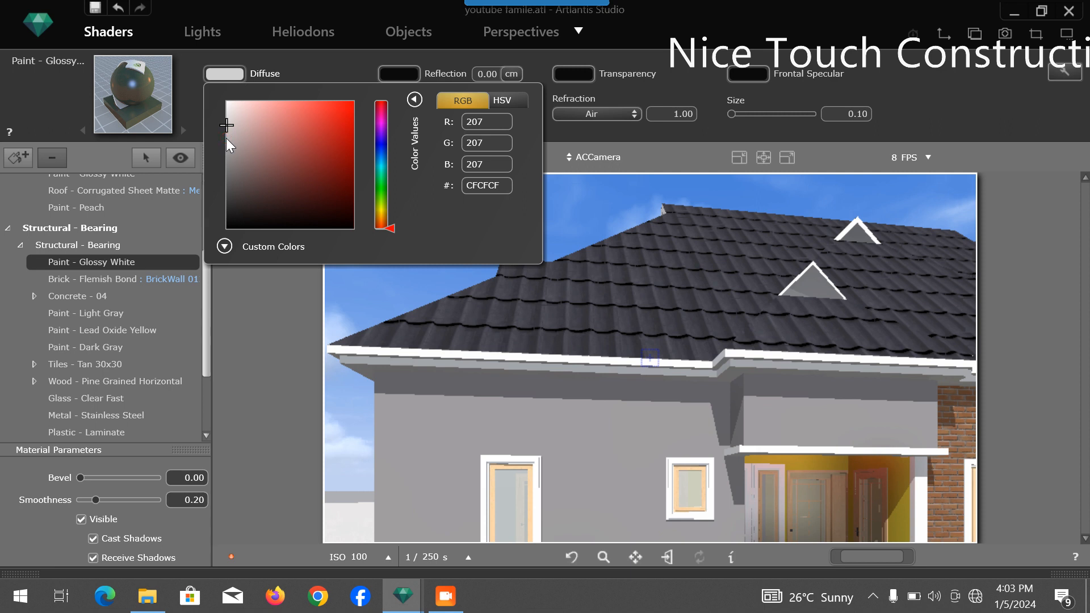
left_click(231, 137)
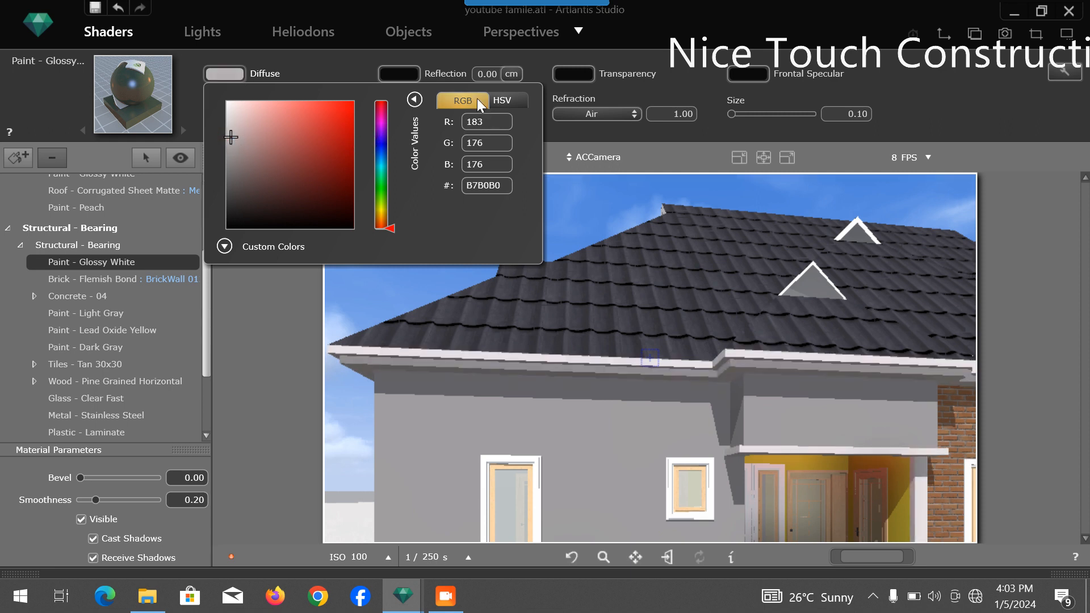
left_click(592, 134)
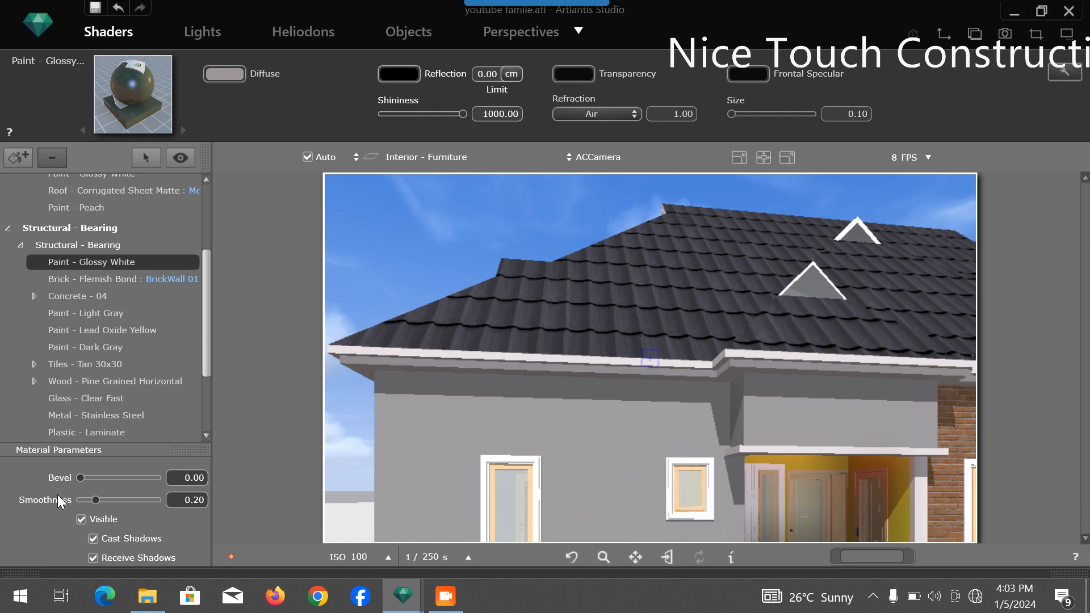
left_click_drag(95, 498, 63, 497)
left_click(496, 360)
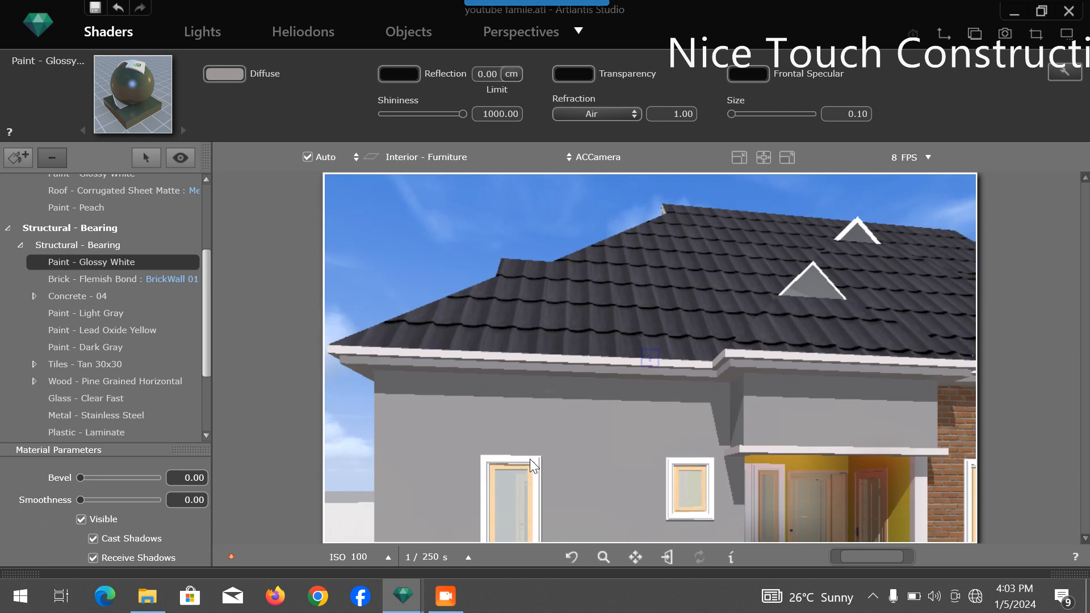
Step: Set the window surrounds' Paint - Titanium White shader to Shininess 1000, Smoothness 0 and Diffuse colour DAD6D6
left_click(530, 457)
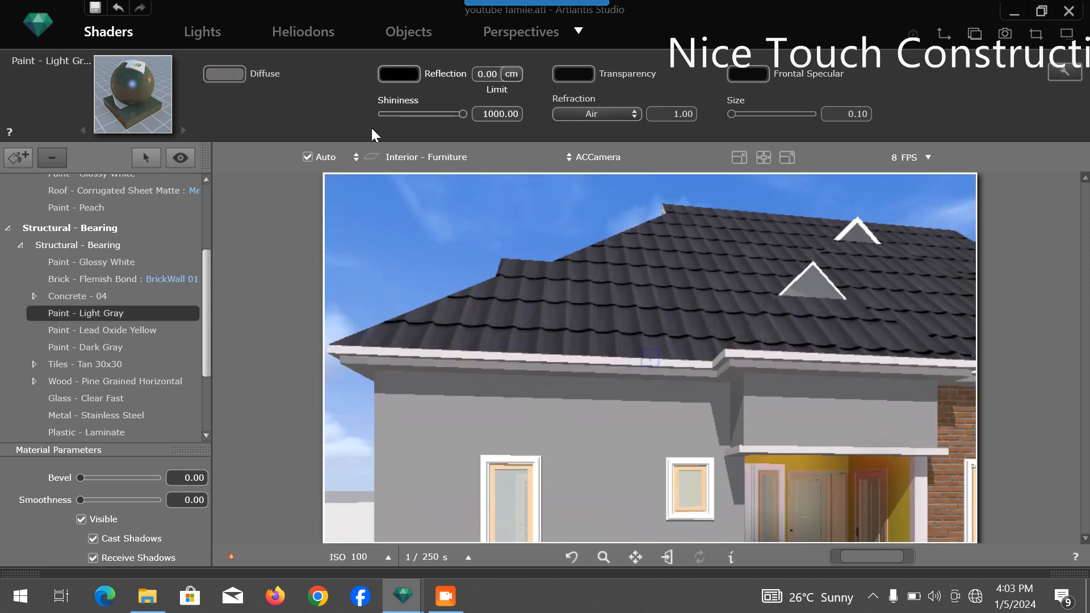
left_click(482, 462)
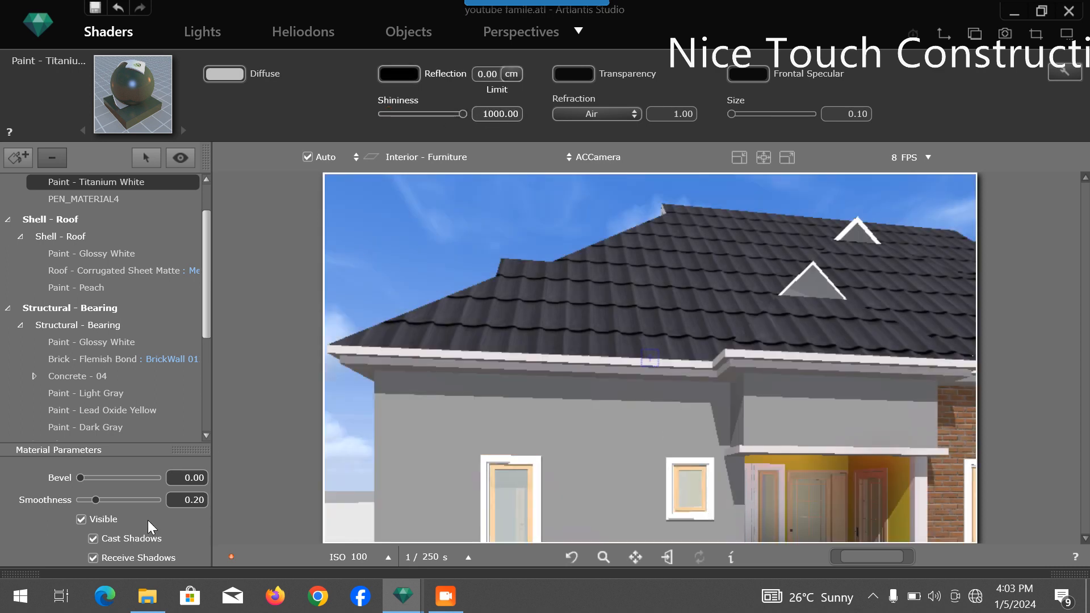
left_click(74, 498)
left_click_drag(91, 505, 62, 499)
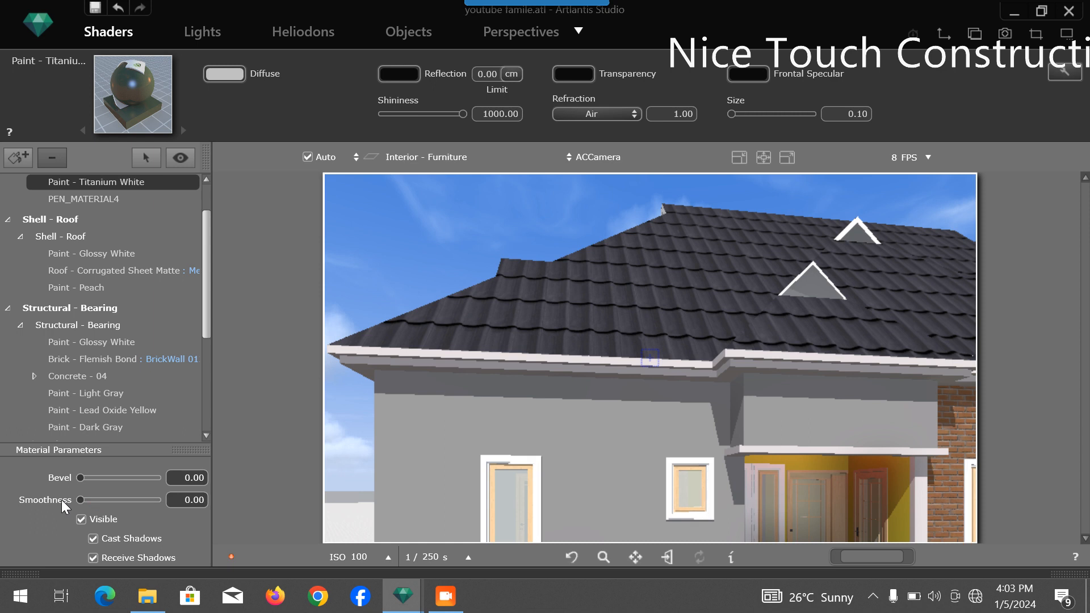
left_click(223, 73)
left_click_drag(227, 116, 230, 119)
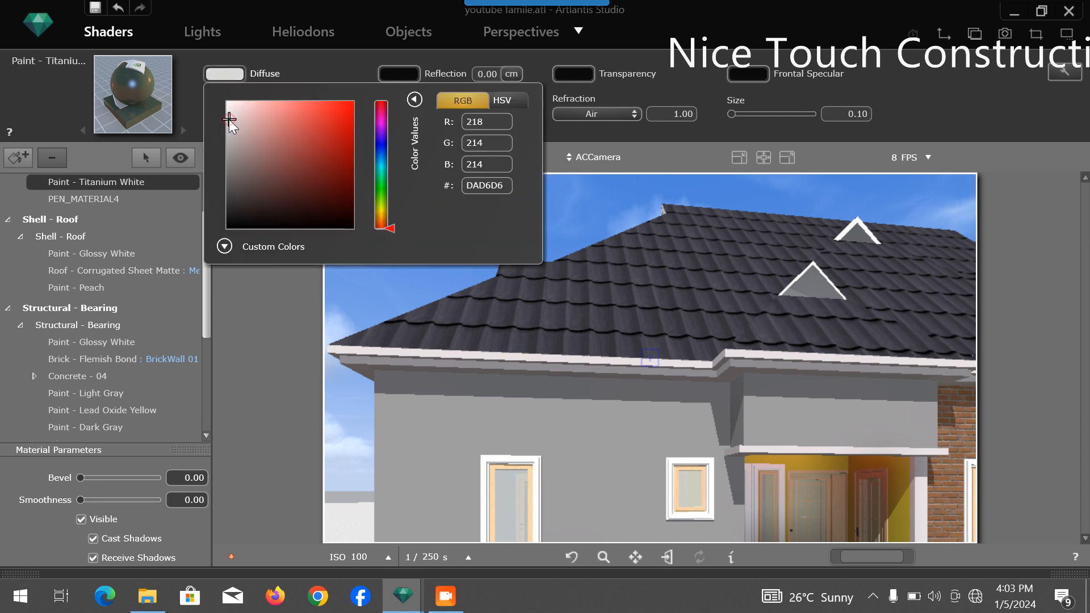
left_click(690, 137)
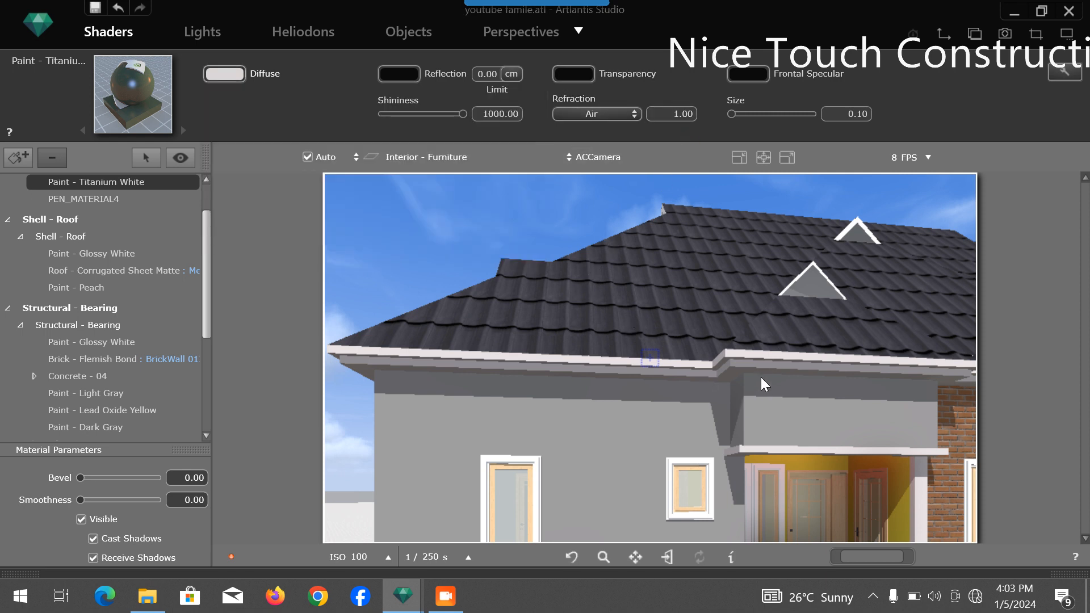
Step: Lighten the Diffuse colour of the roof fascia's Paint - Glossy White shader to D6CECE
left_click(741, 366)
left_click(740, 365)
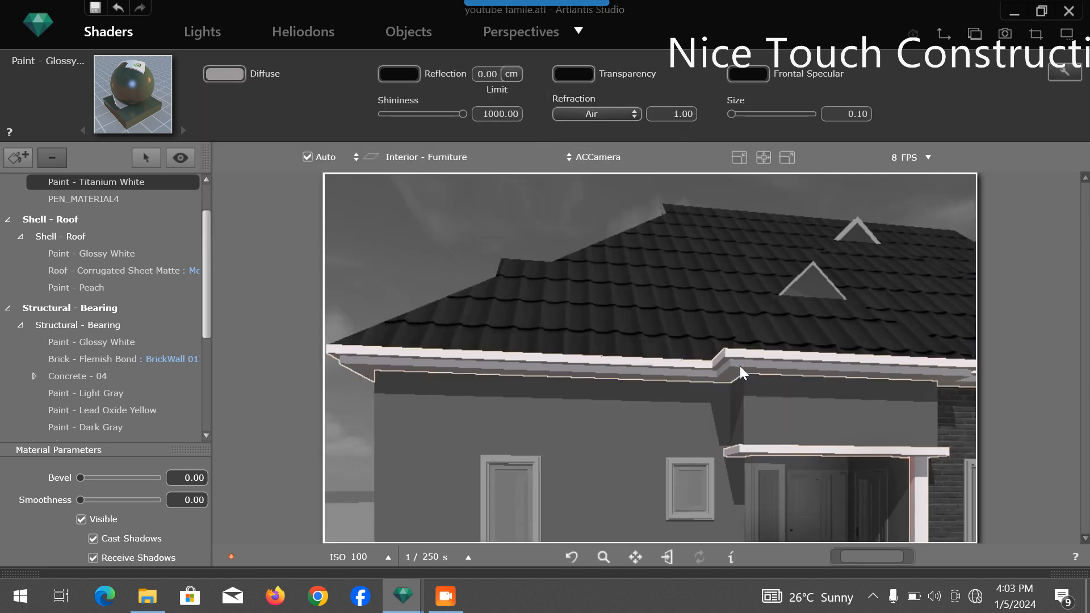
left_click(225, 74)
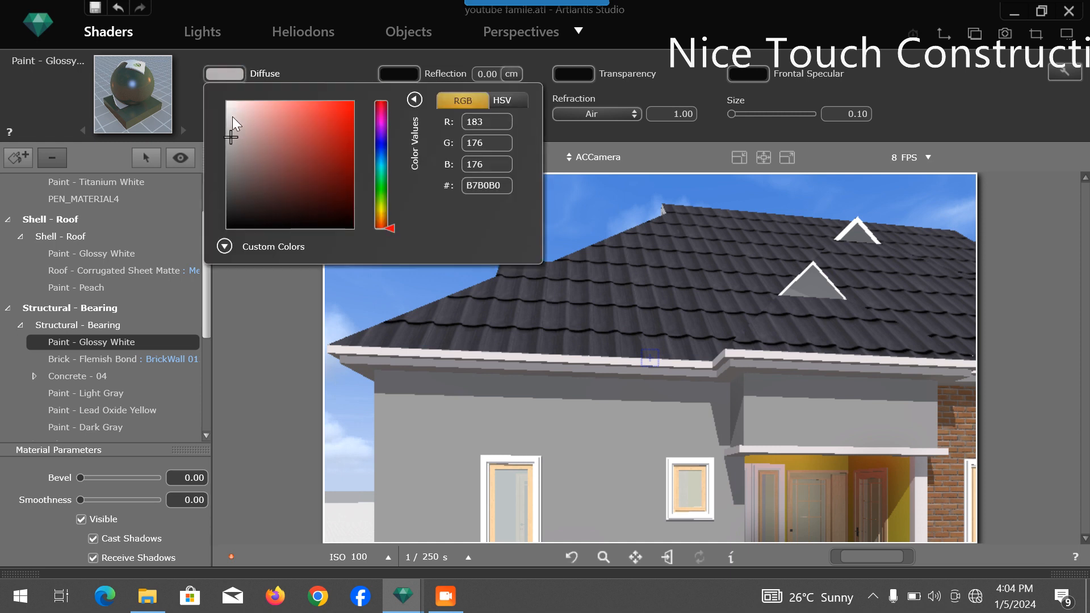
left_click(231, 121)
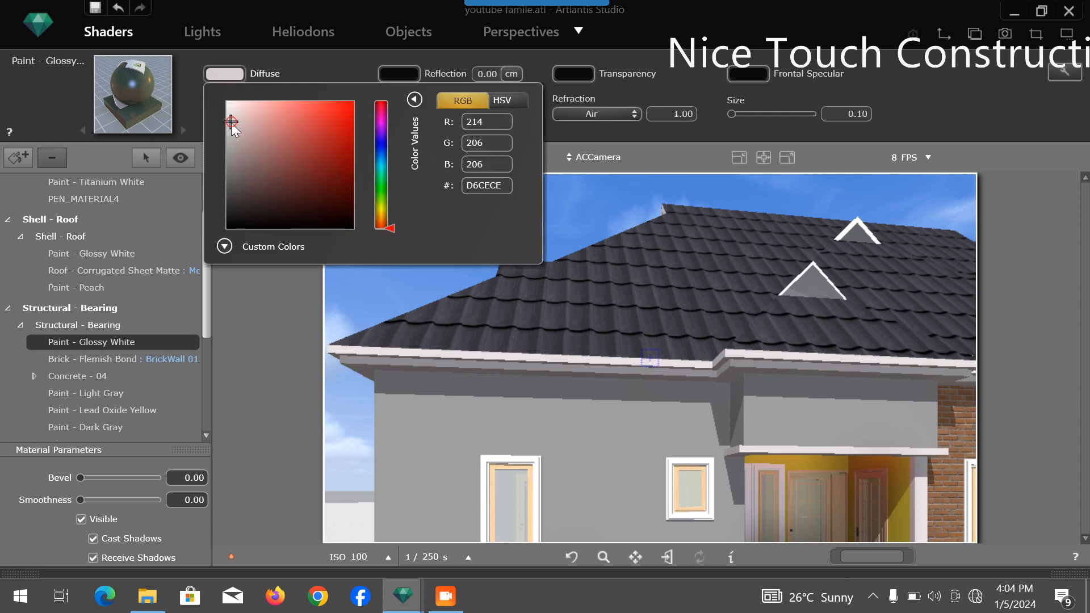
left_click(939, 114)
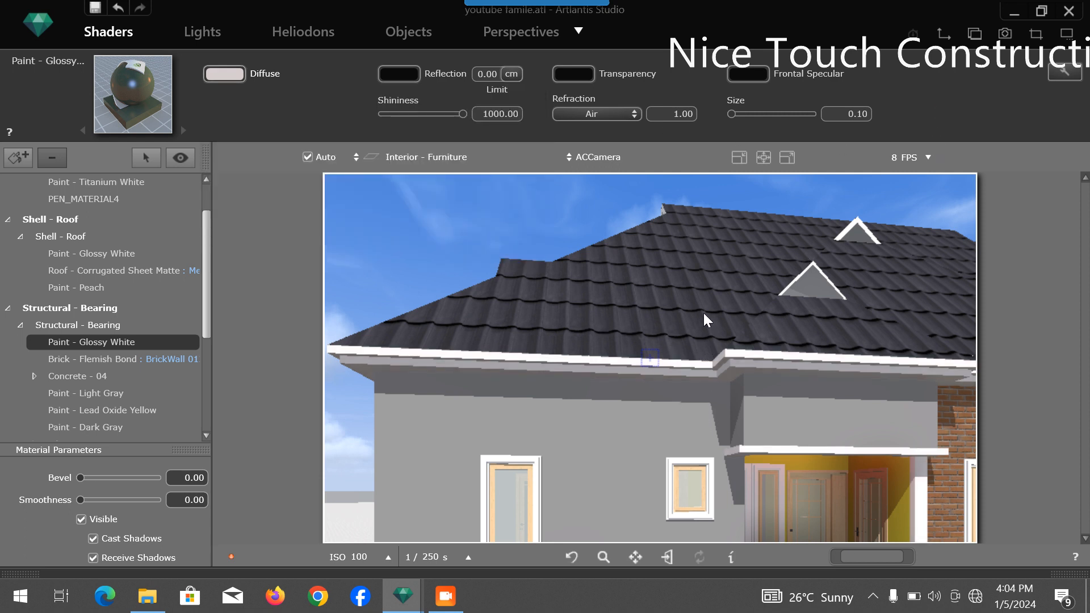
Step: Delete the Pine Grain 01-opt GS.tif texture from the window frames' Wood - Pine Grained Horizontal material
scroll(713, 369, "down", 3)
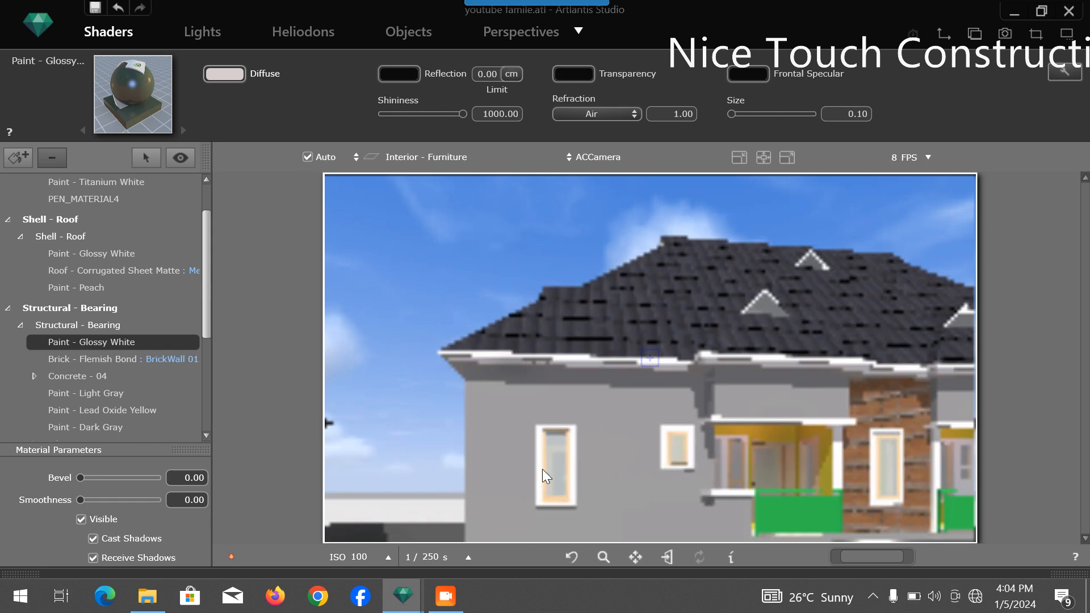
scroll(543, 469, "up", 5)
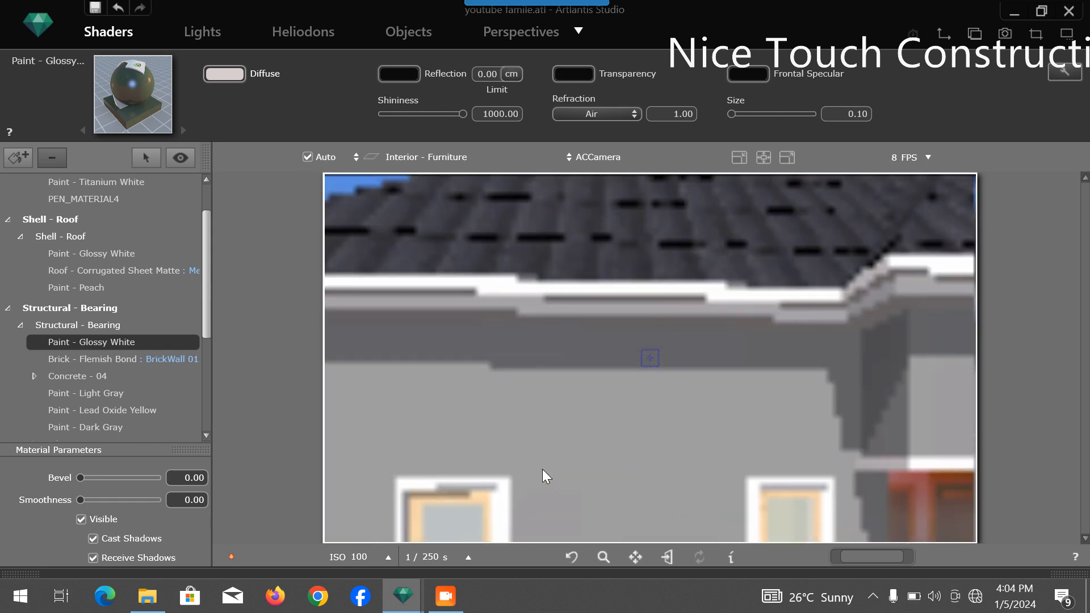
scroll(677, 406, "down", 5)
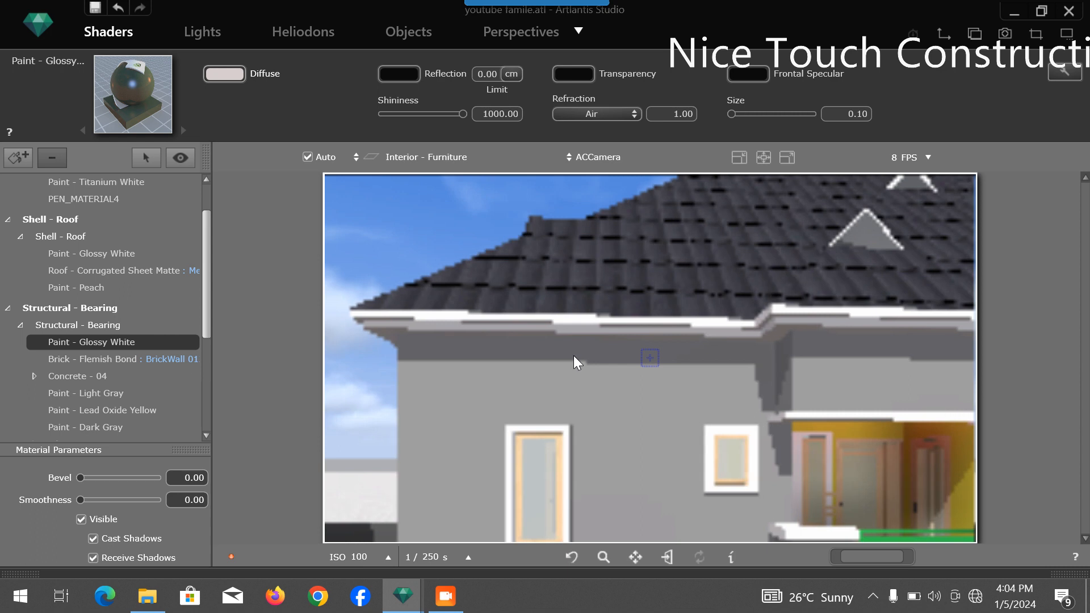
scroll(513, 442, "up", 3)
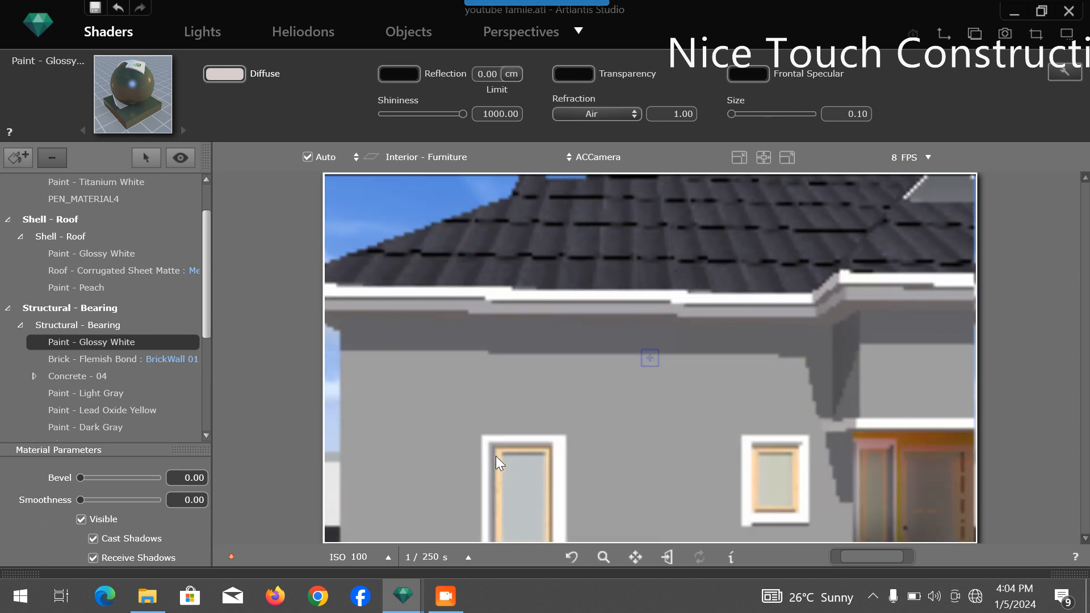
left_click(499, 455)
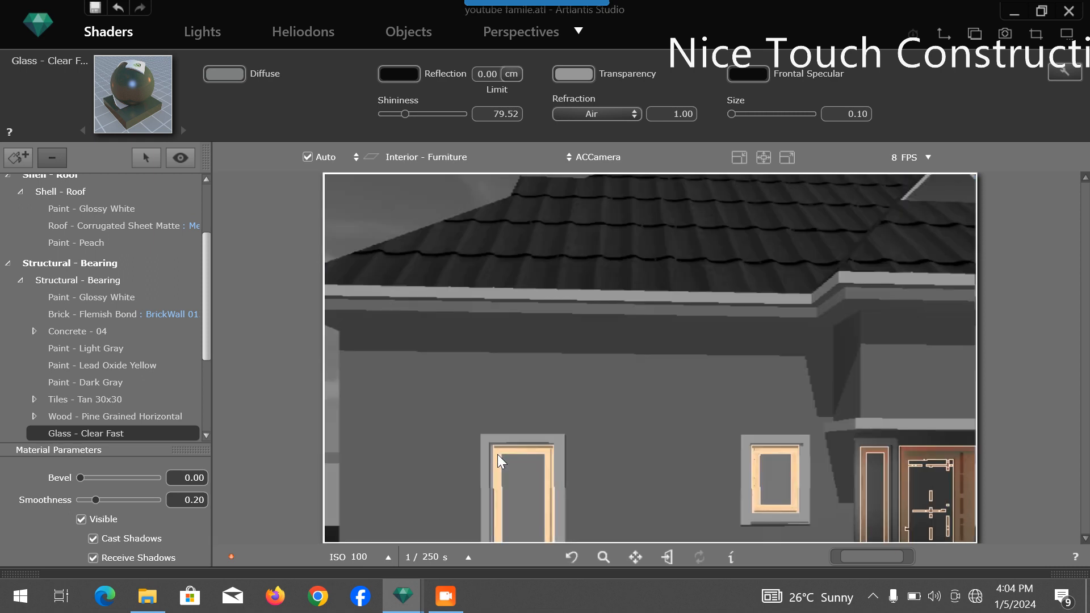
left_click(498, 450)
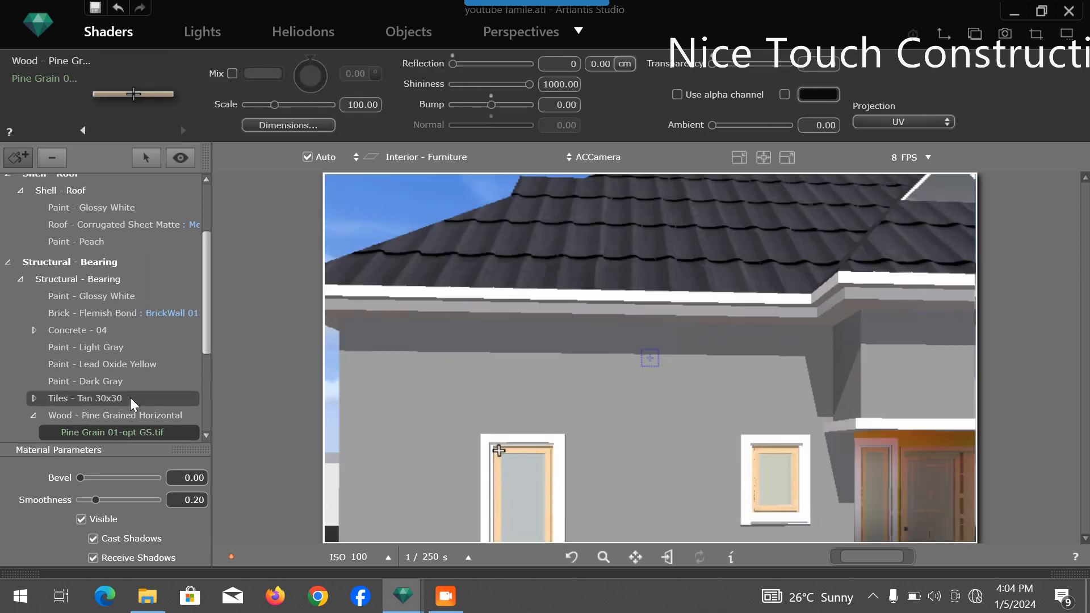
right_click(165, 432)
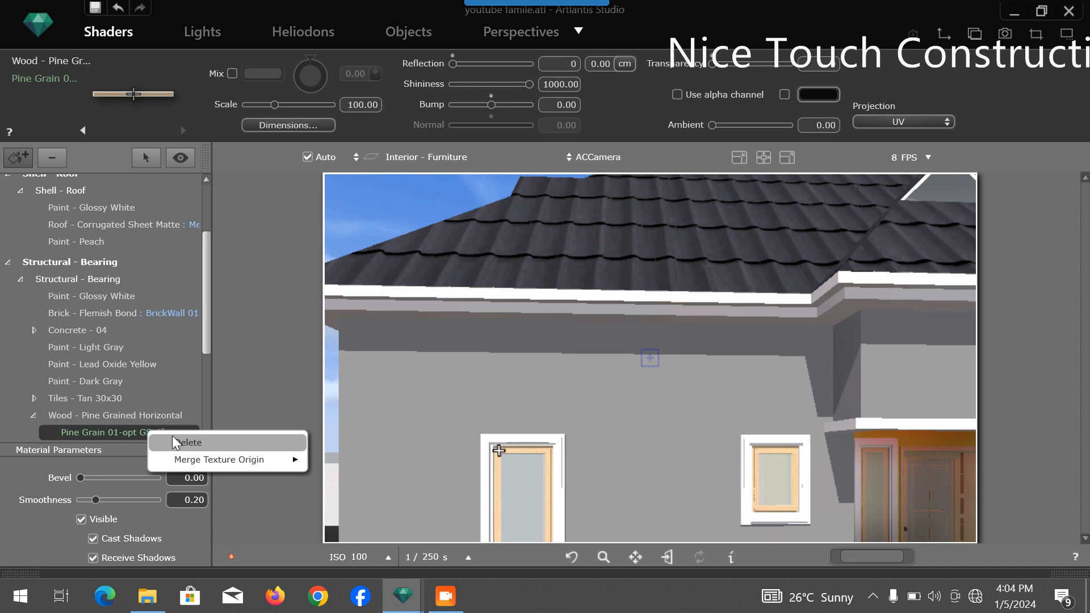
left_click(173, 441)
Step: Set the window frames' wood material to dark Diffuse colour 2E2B26, Shininess 248.25 and Smoothness 0
left_click(221, 74)
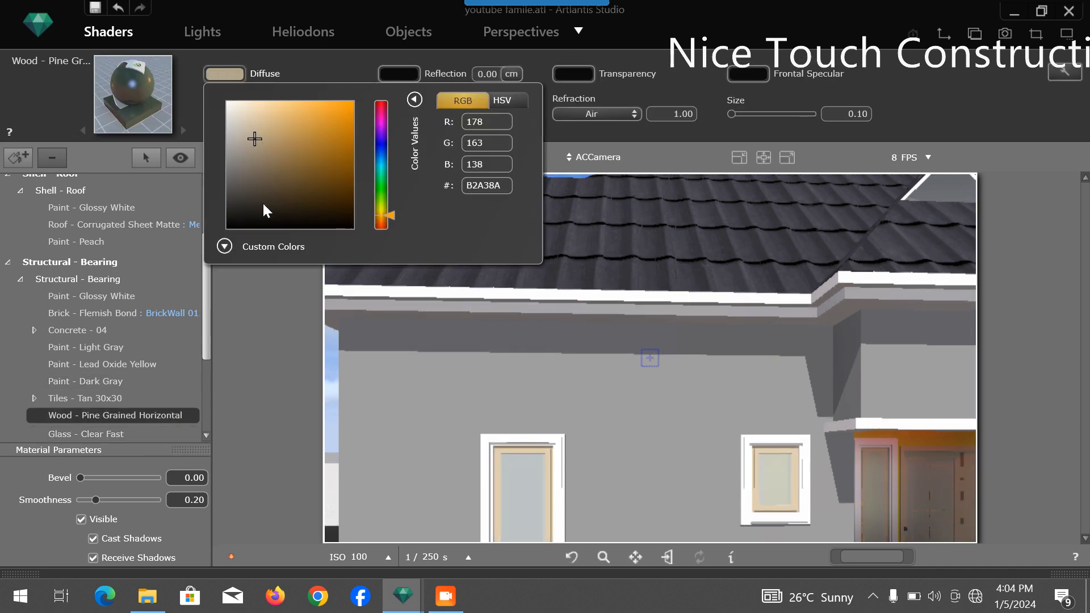
left_click(233, 111)
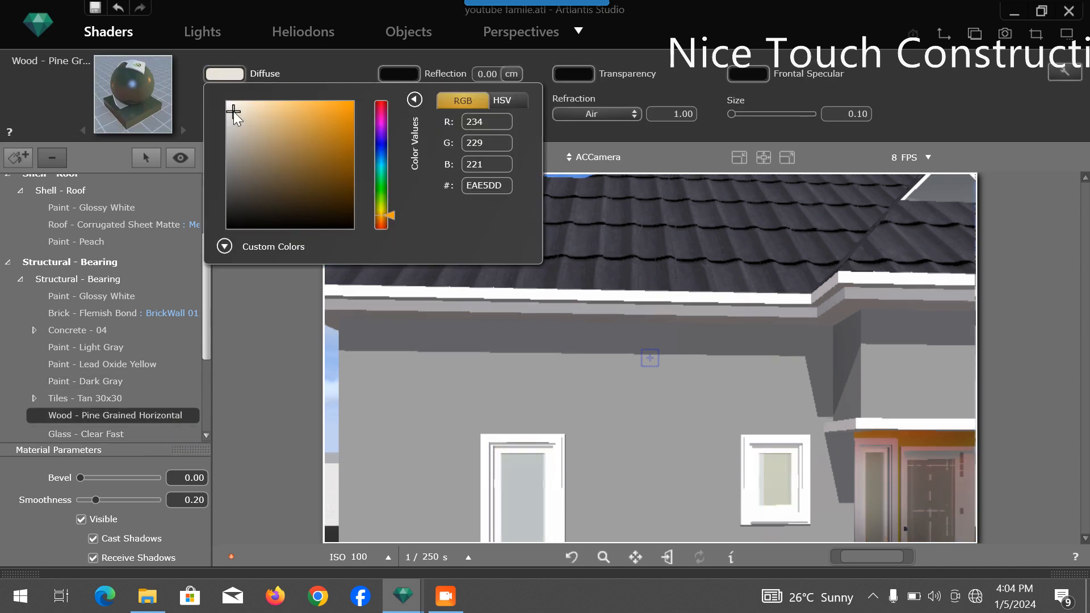
left_click(248, 203)
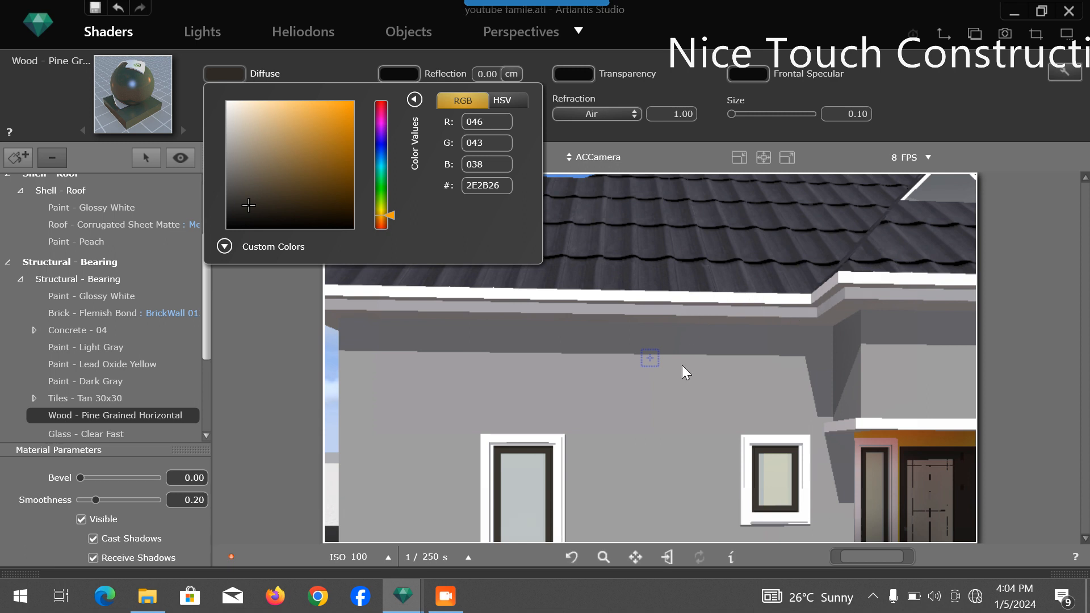
left_click(656, 69)
left_click_drag(387, 111, 422, 114)
left_click_drag(91, 498, 64, 498)
Step: Apply the Glazing Fresnel shader from the catalog to the Glass - Clear Fast material of the window panes
left_click_drag(604, 358, 578, 527)
scroll(606, 468, "up", 2)
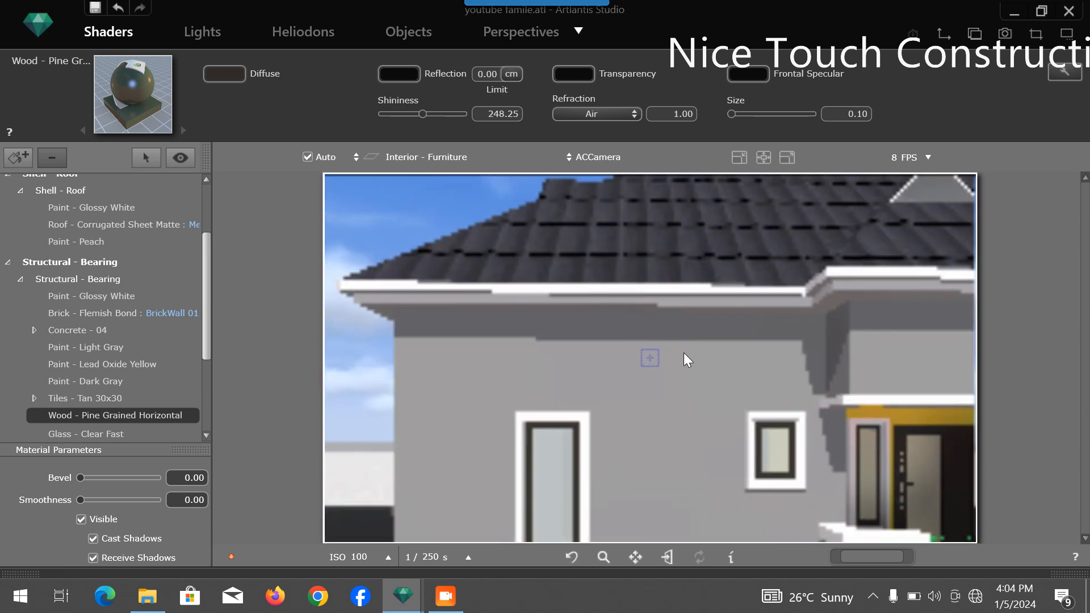
scroll(734, 437, "down", 2)
scroll(567, 473, "up", 3)
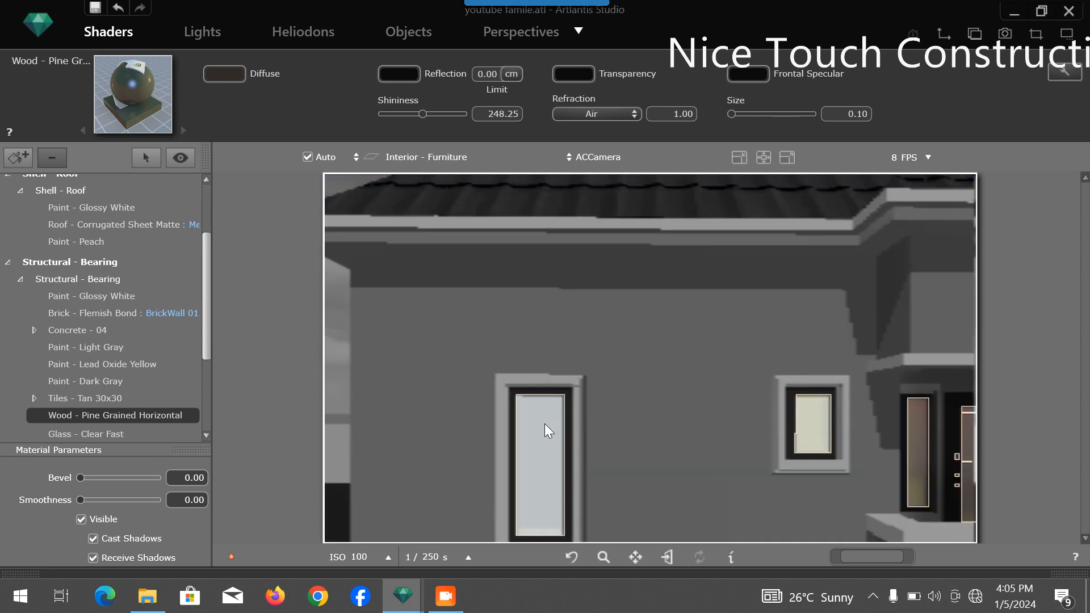
left_click(544, 423)
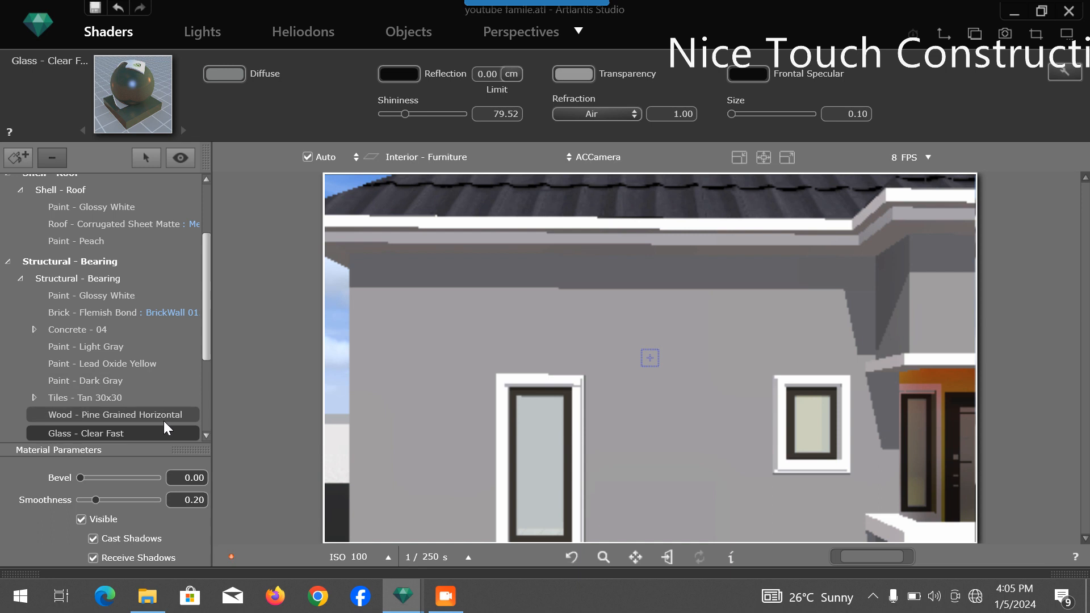
mouse_move(1059, 574)
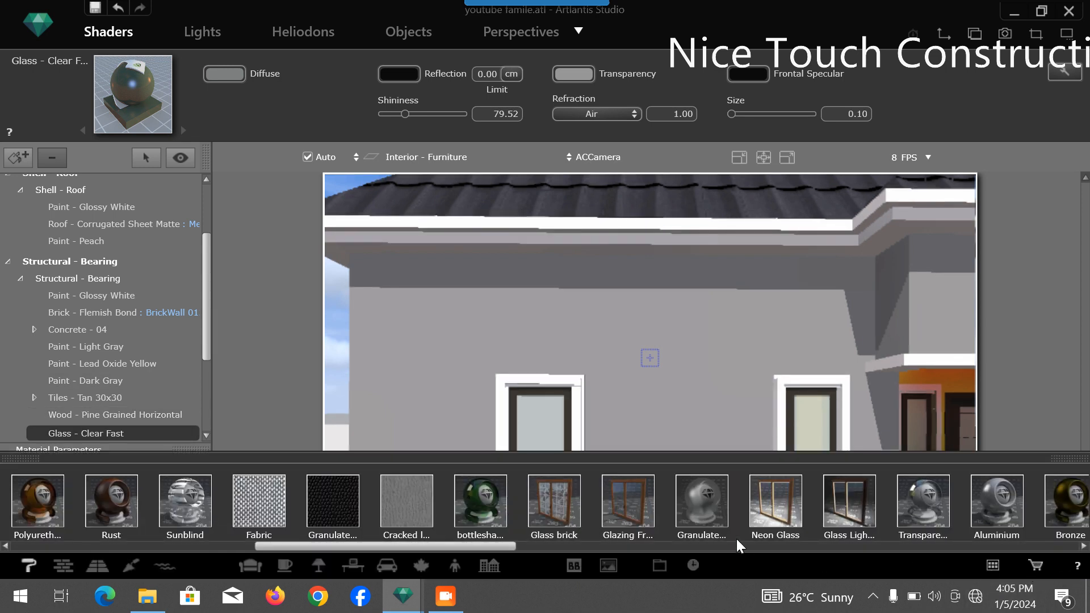
left_click_drag(641, 513, 541, 429)
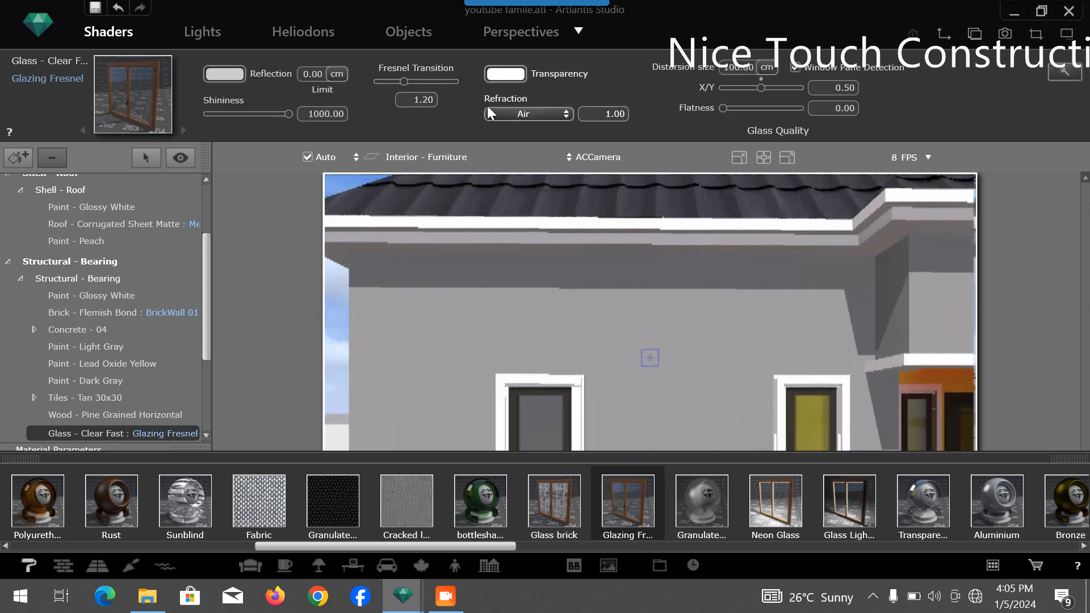
Step: Set the window glazing's Refraction to Glass and its Reflection colour to 718585
left_click(540, 114)
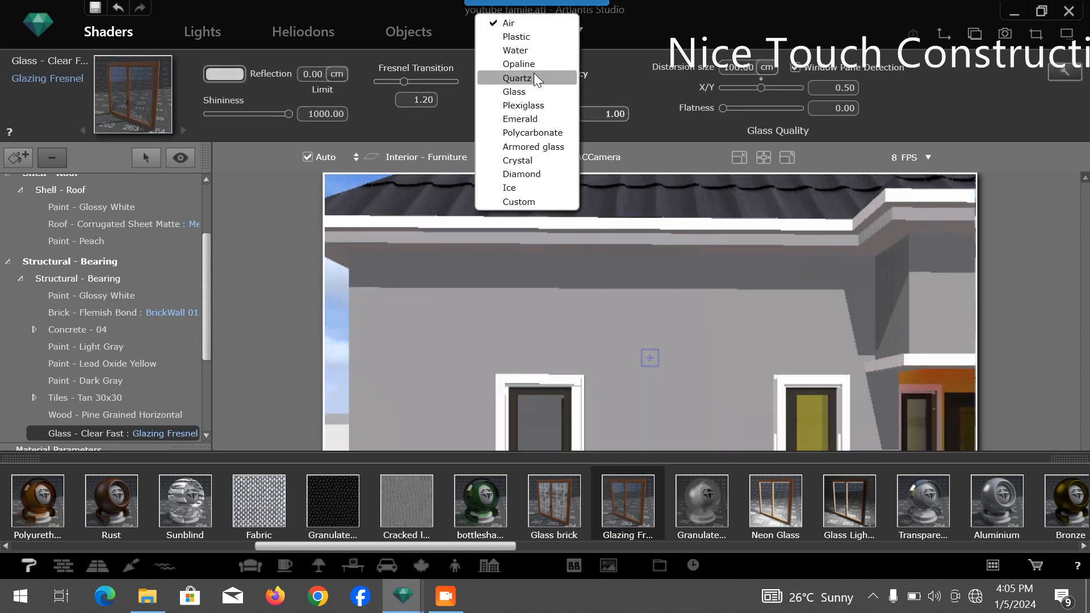
left_click(515, 91)
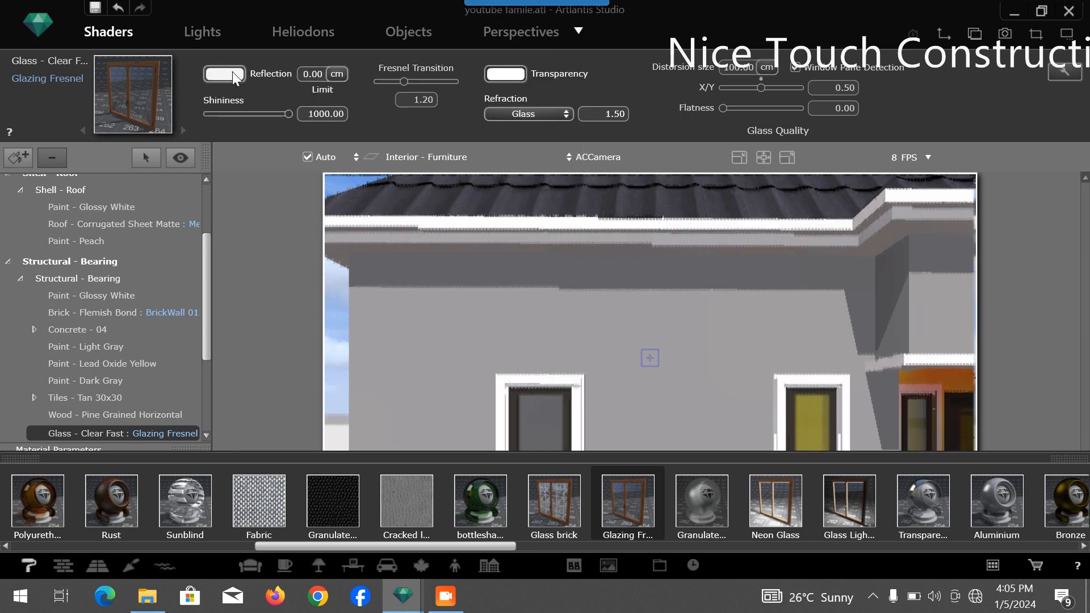
left_click(233, 71)
left_click(245, 161)
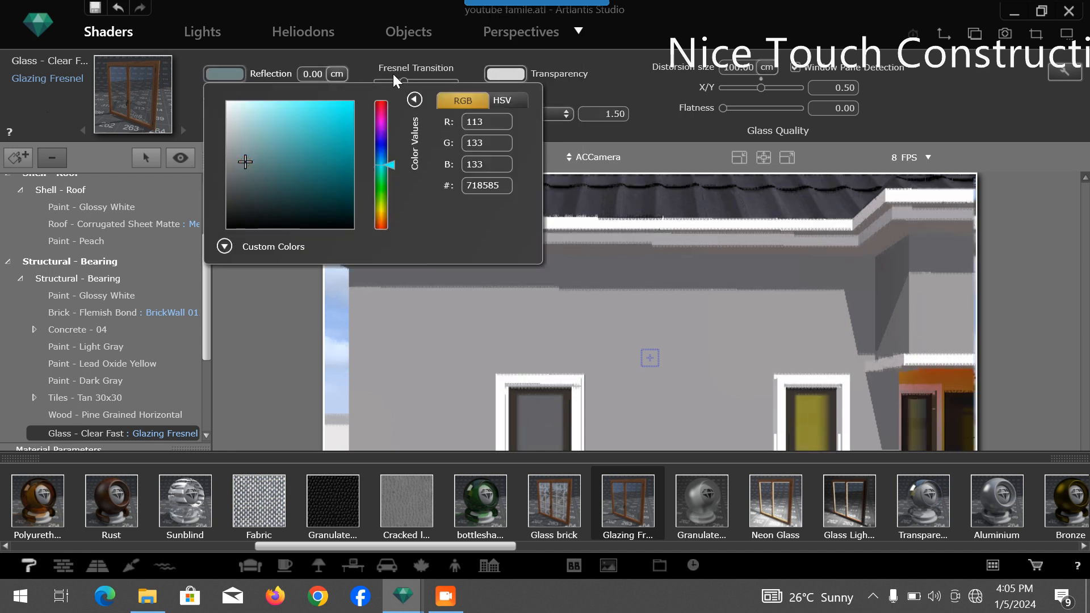
Step: Try a grey 7A7474 Transparency colour and a near-black Reflection colour on the window panes' Glazing Fresnel shader
left_click(505, 74)
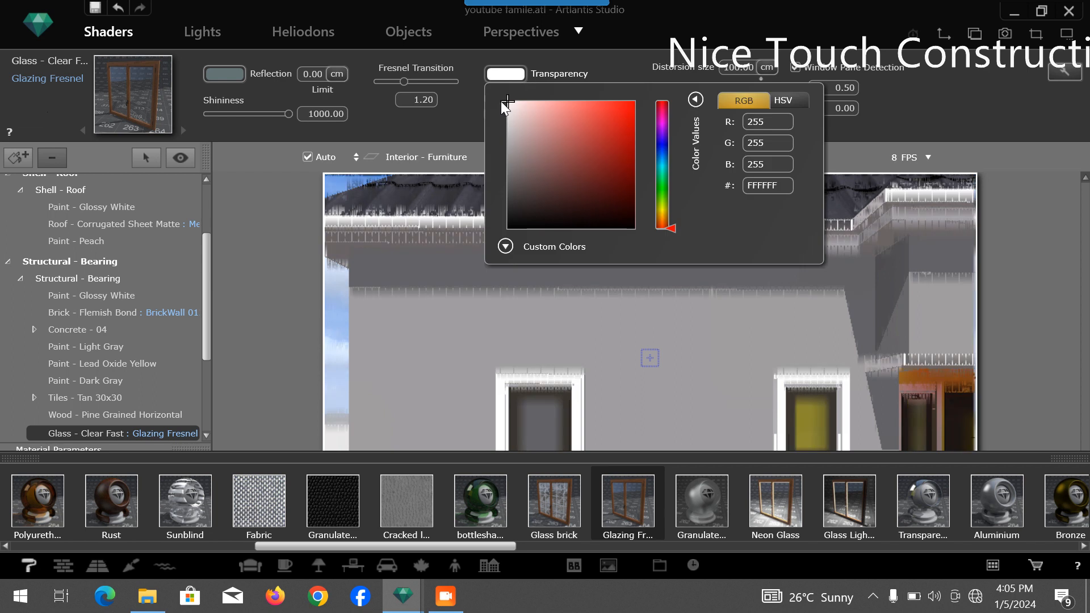
left_click(517, 193)
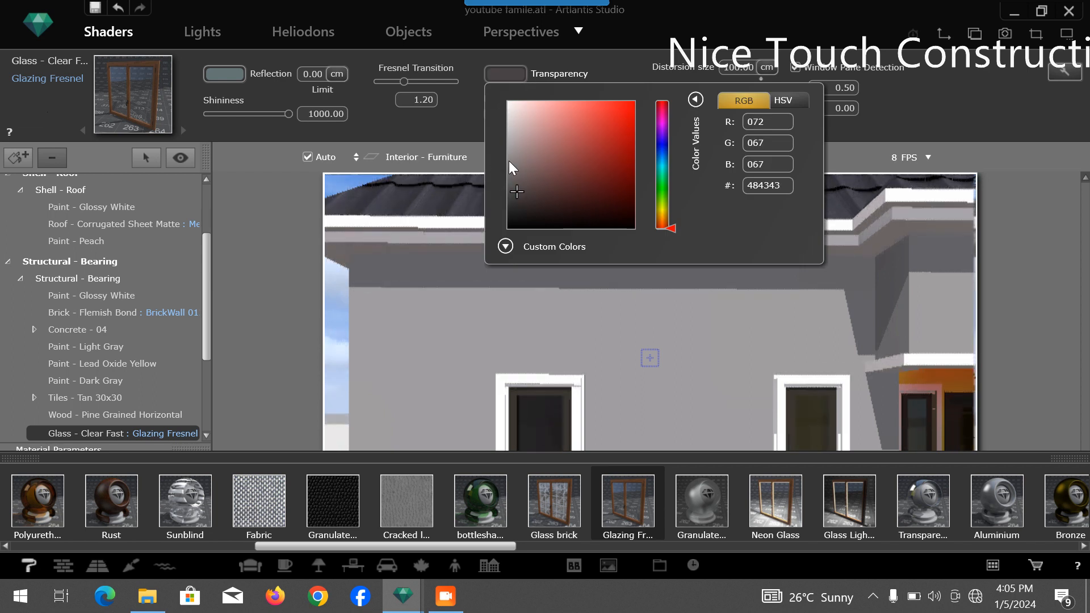
left_click(508, 161)
left_click(512, 168)
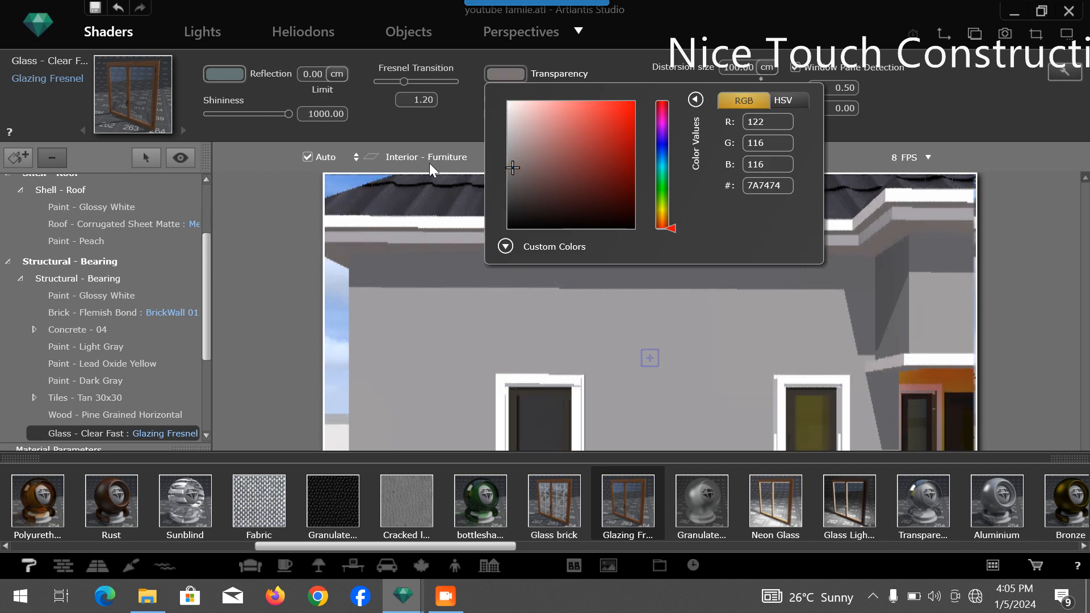
left_click(216, 69)
left_click(236, 204)
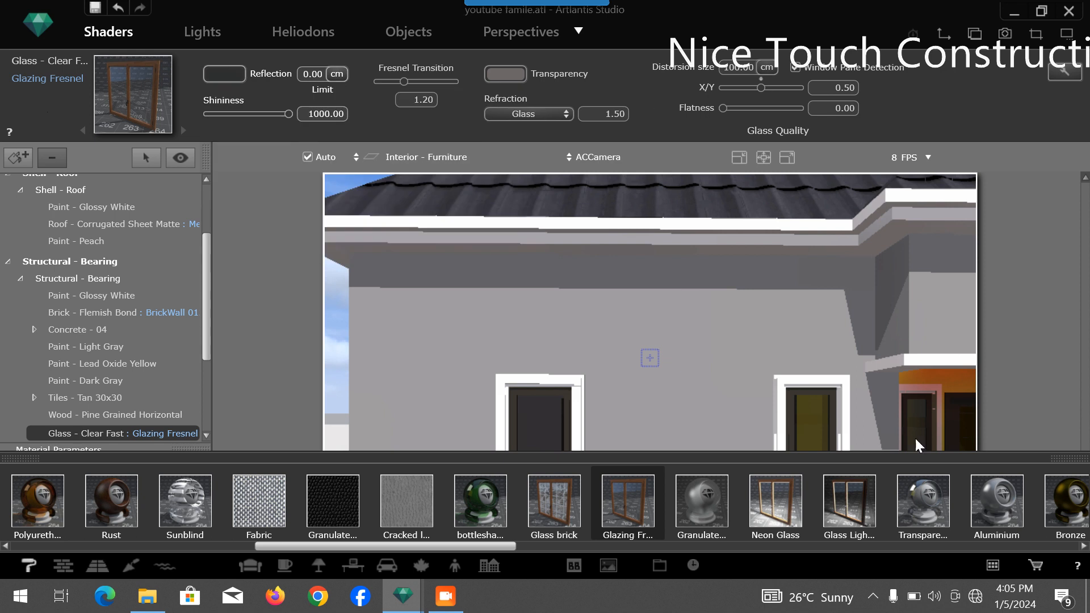
left_click(1071, 458)
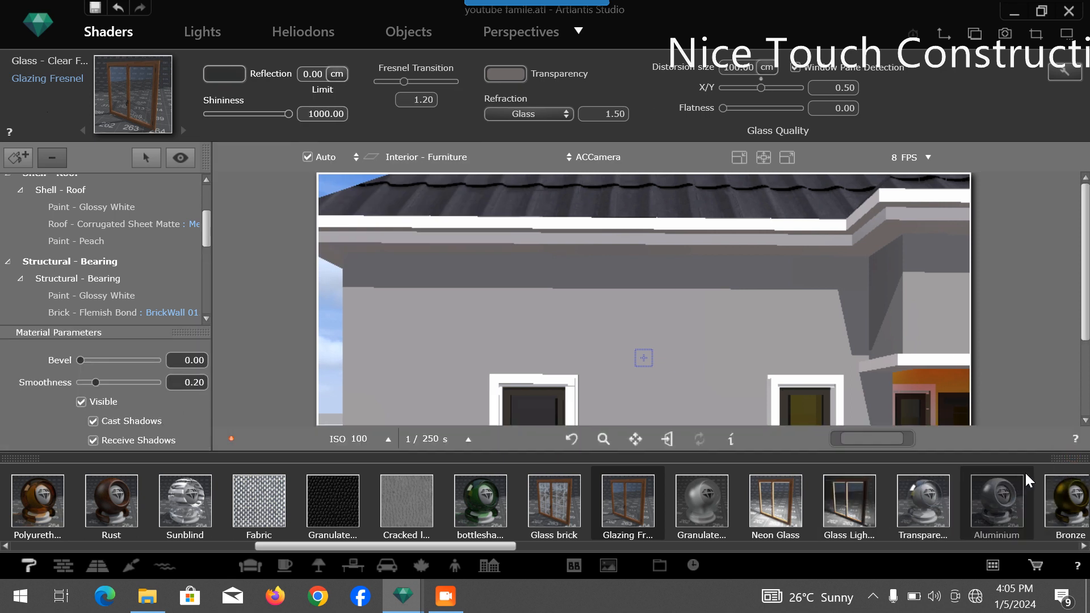
left_click(1071, 460)
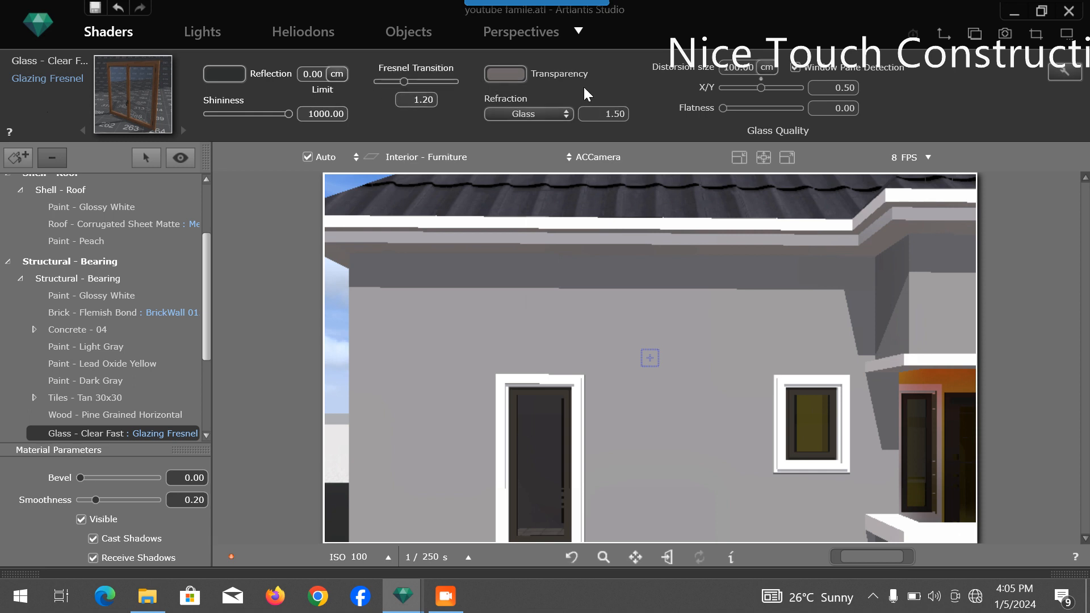
Step: Try darkening the Glazing Fresnel shader further with Transparency colour 363333 and Reflection colour 0C1111
left_click(511, 75)
left_click(514, 201)
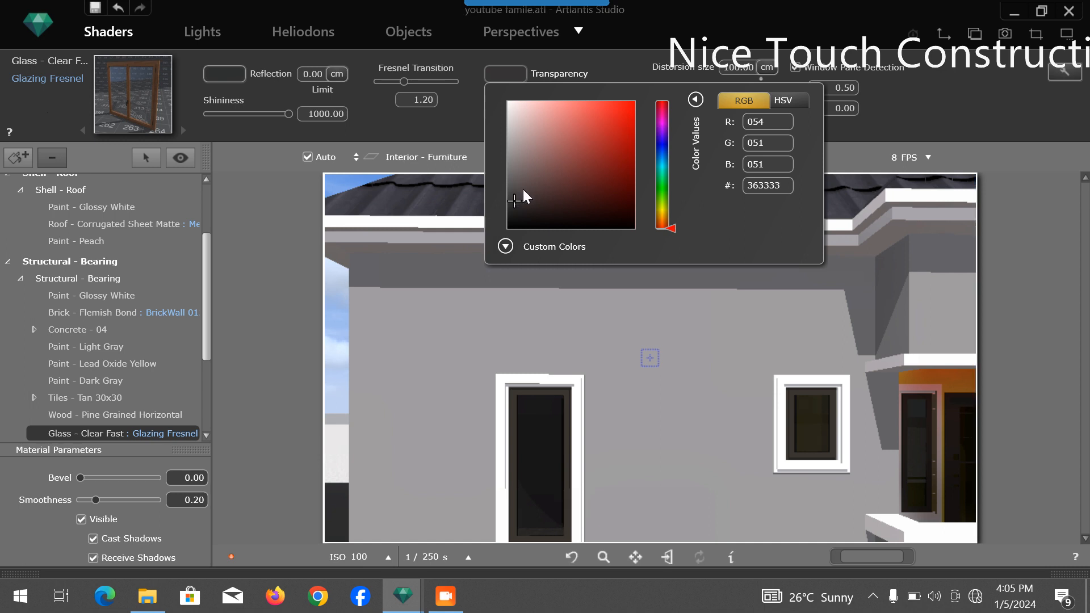
left_click(225, 73)
left_click(335, 152)
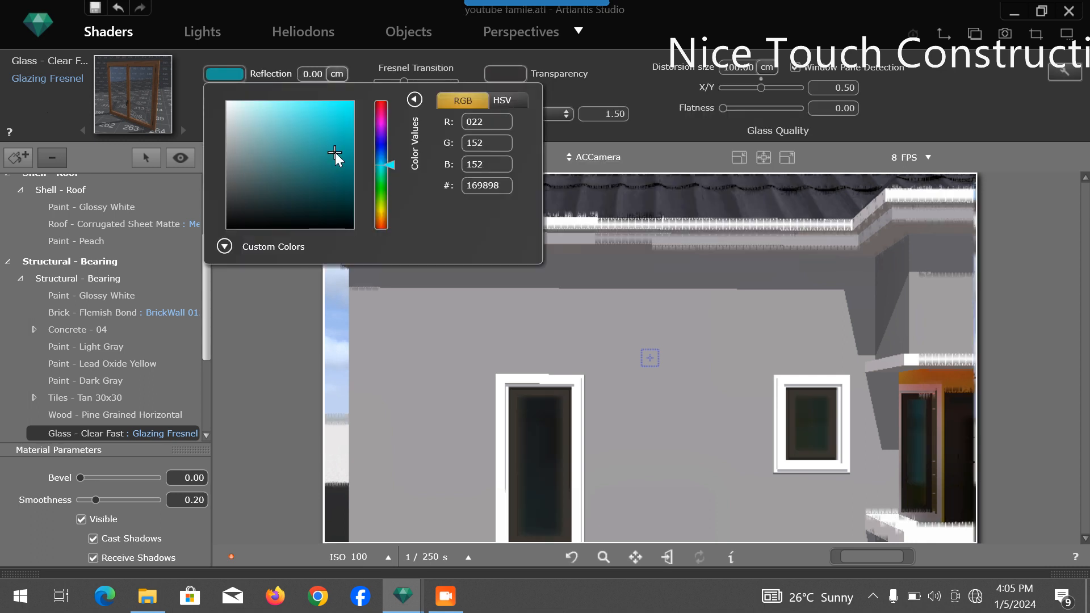
left_click(247, 221)
left_click(262, 221)
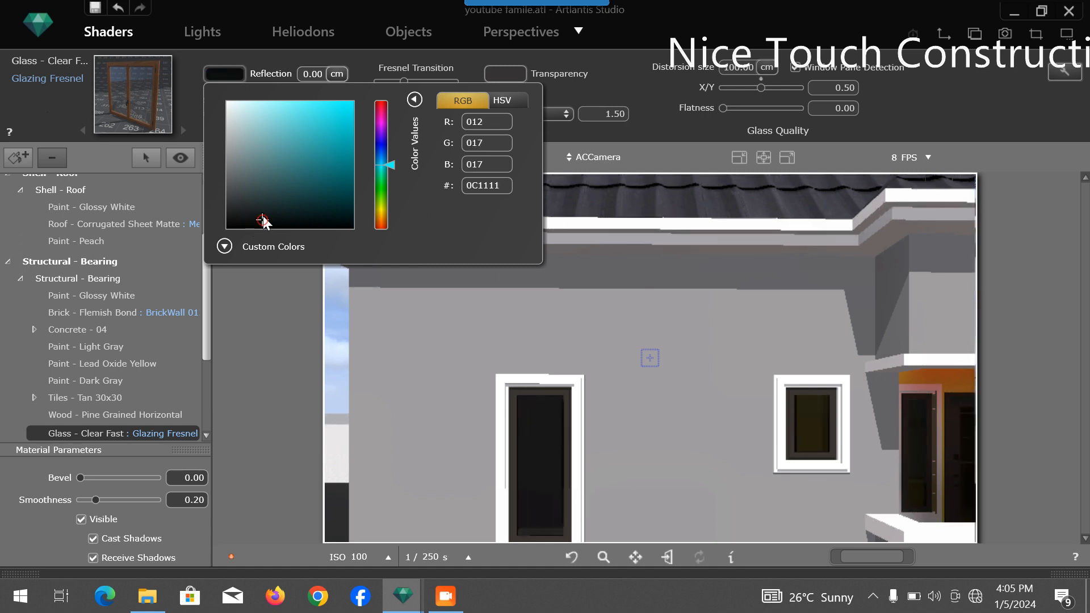
left_click(625, 93)
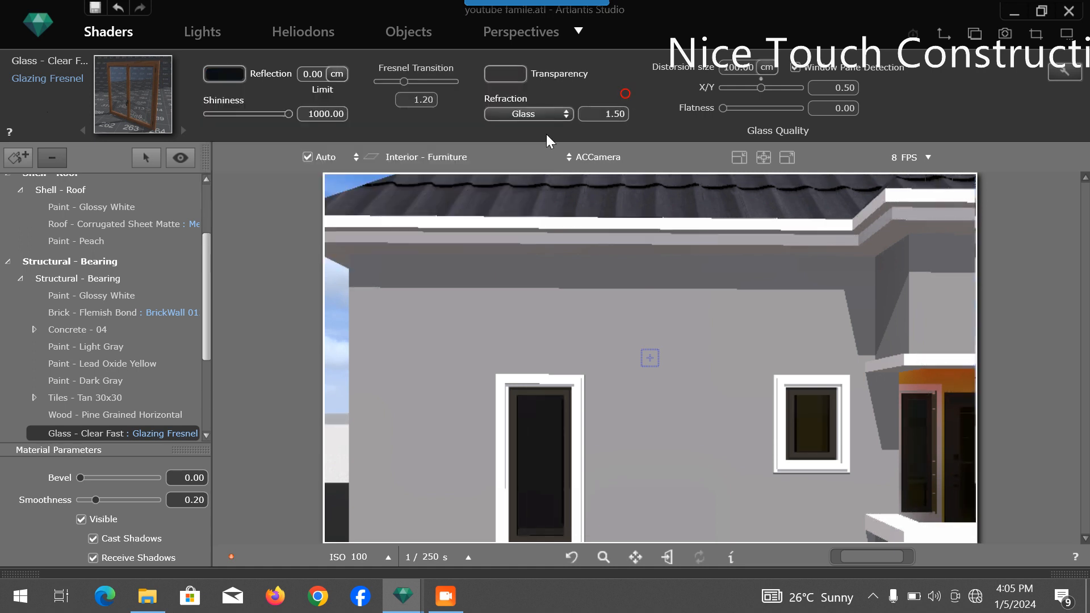
Step: Delete all unused materials and apply the Glass Light Plane shader from the catalog to the window panes' Glass - Clear Fast material
right_click(172, 431)
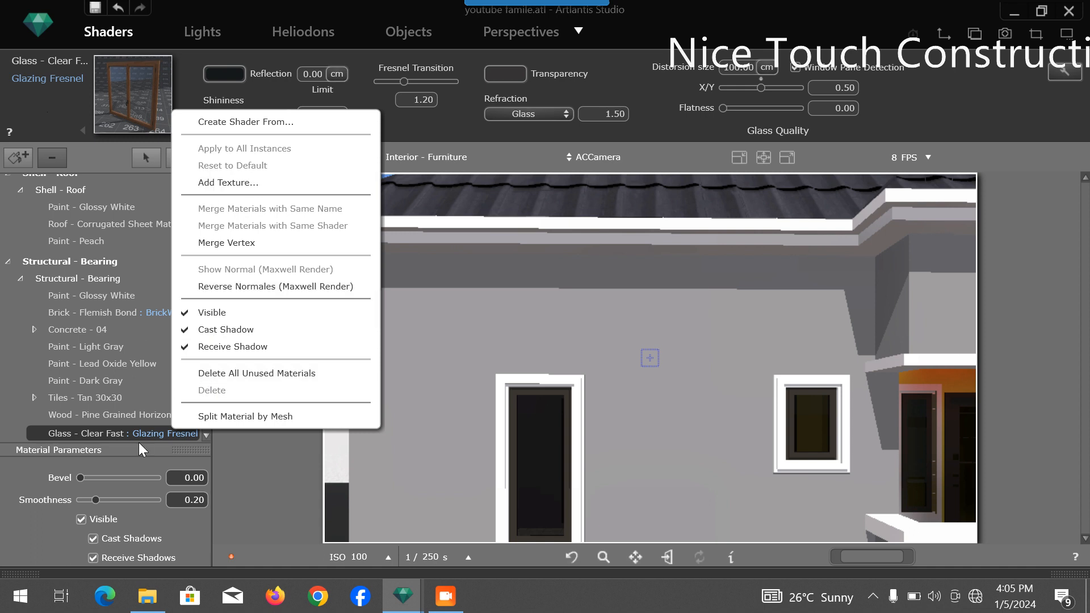
left_click(245, 376)
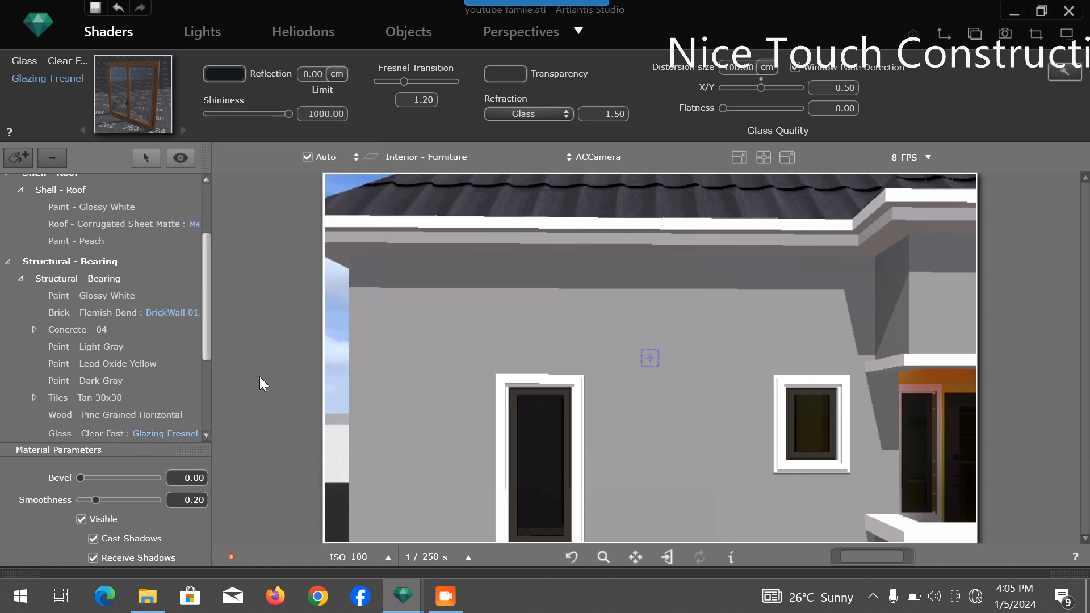
mouse_move(983, 573)
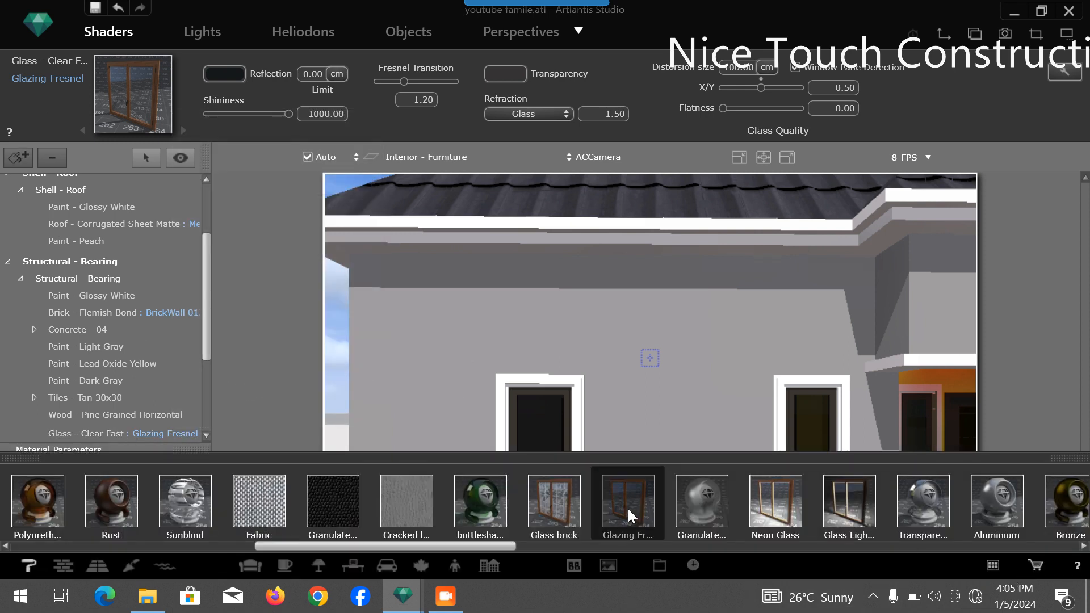
left_click_drag(846, 513, 534, 428)
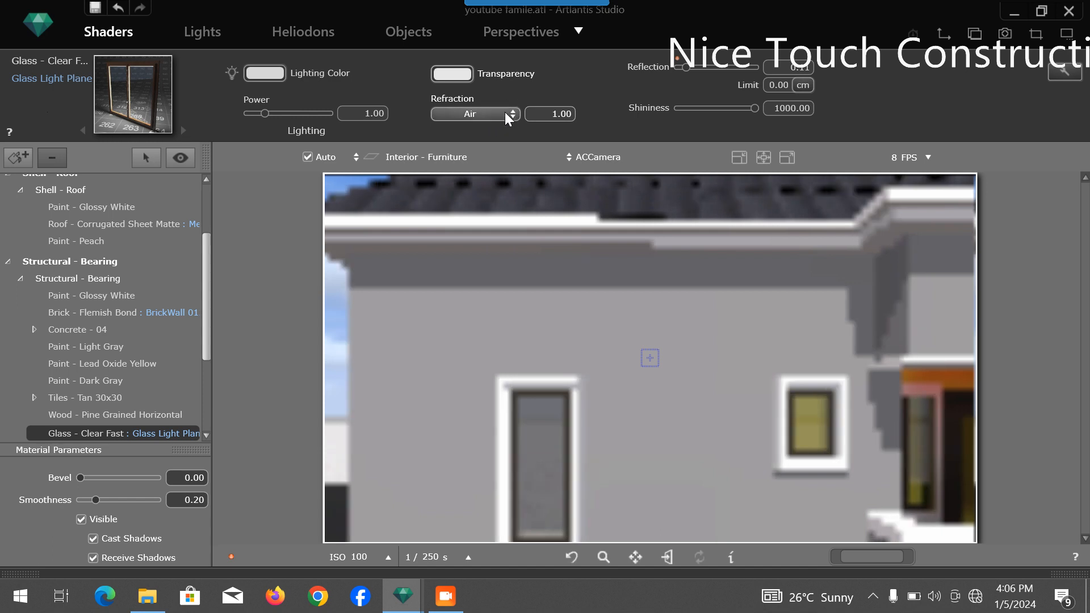
Step: Set the window panes' Refraction to Glass, Lighting Color to 434040 and Transparency colour to 373434
left_click(488, 112)
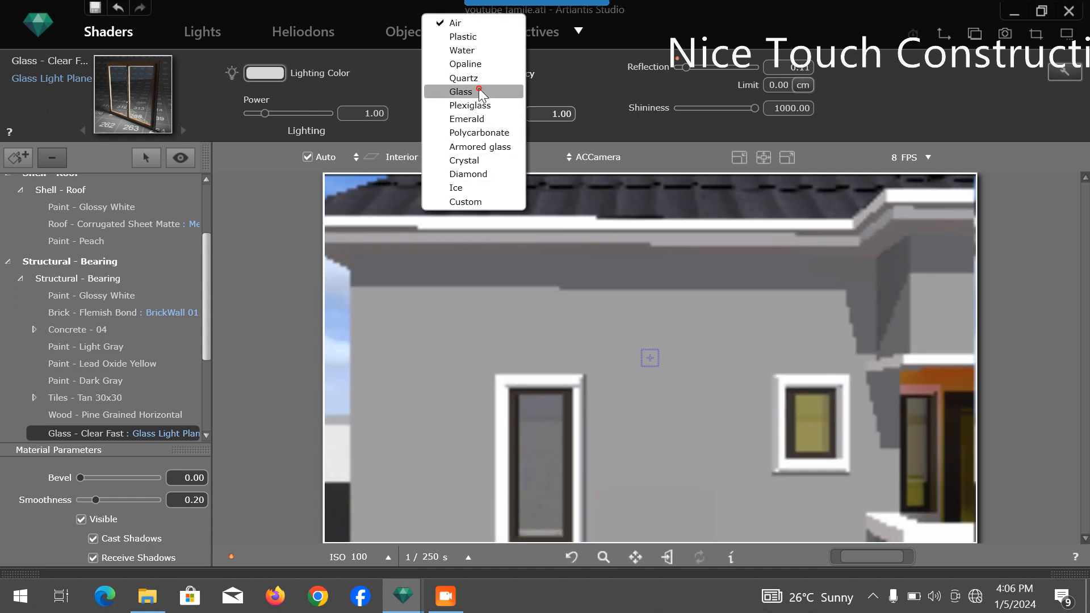
left_click(478, 89)
left_click(264, 73)
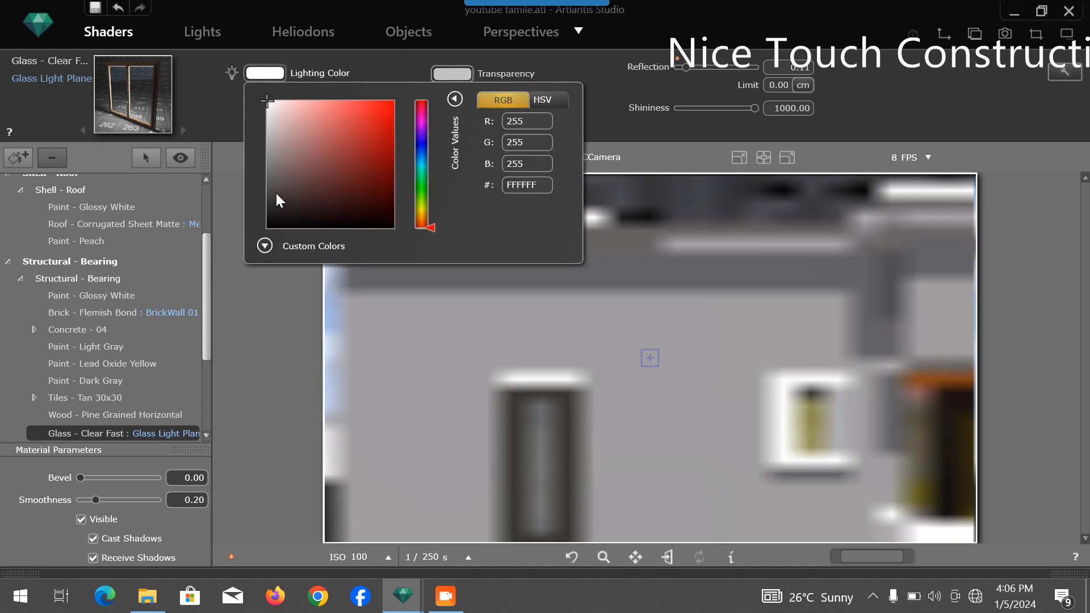
left_click(452, 74)
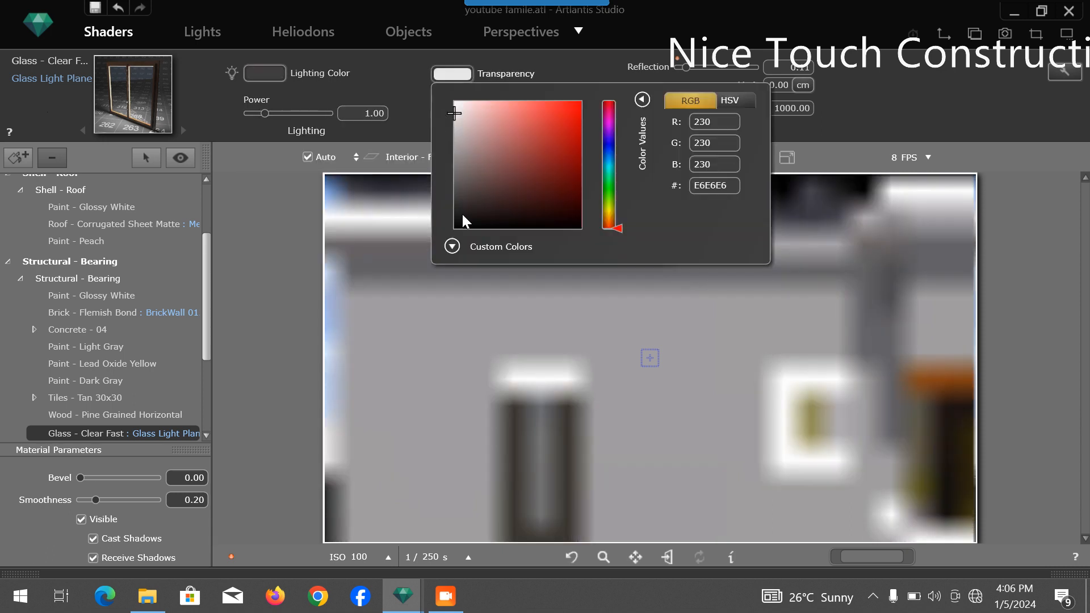
left_click(462, 199)
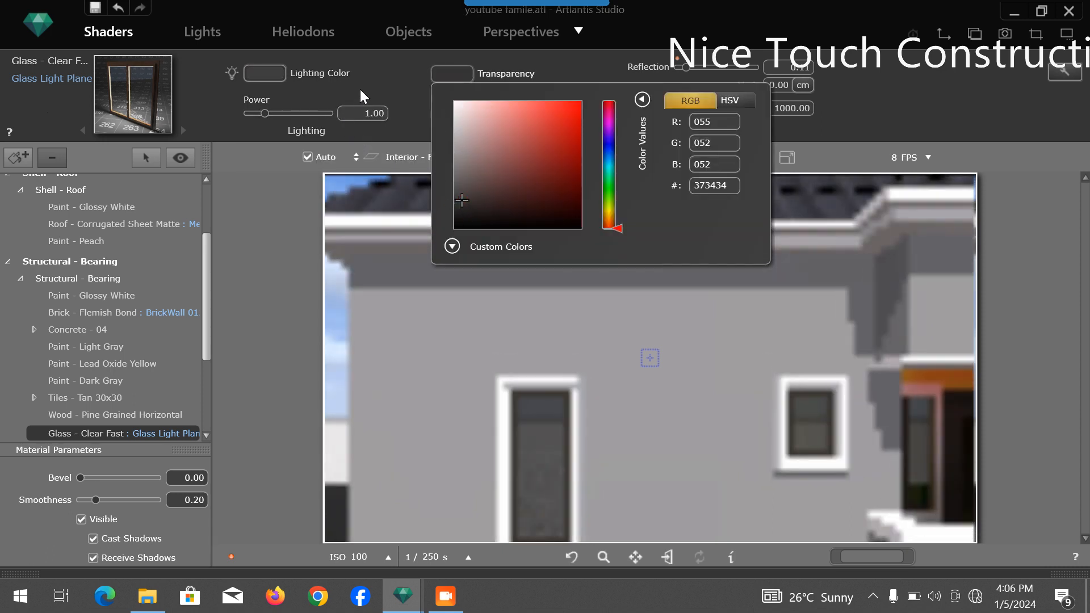
left_click(360, 89)
Step: Set the window panes' Smoothness to 0 and darken their Lighting Color to 252424
left_click_drag(94, 499, 58, 497)
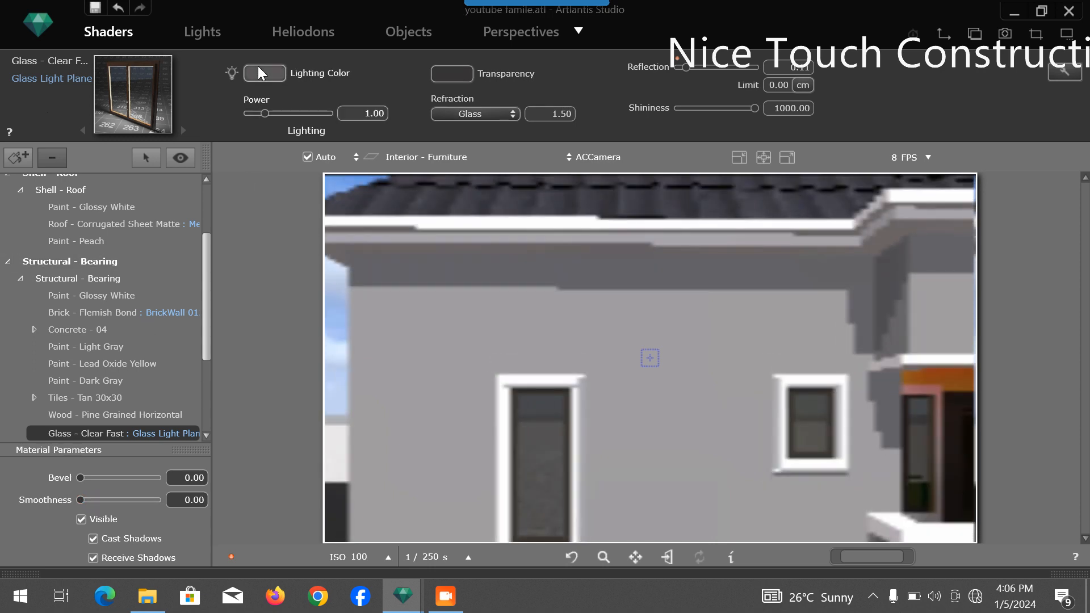
left_click(258, 68)
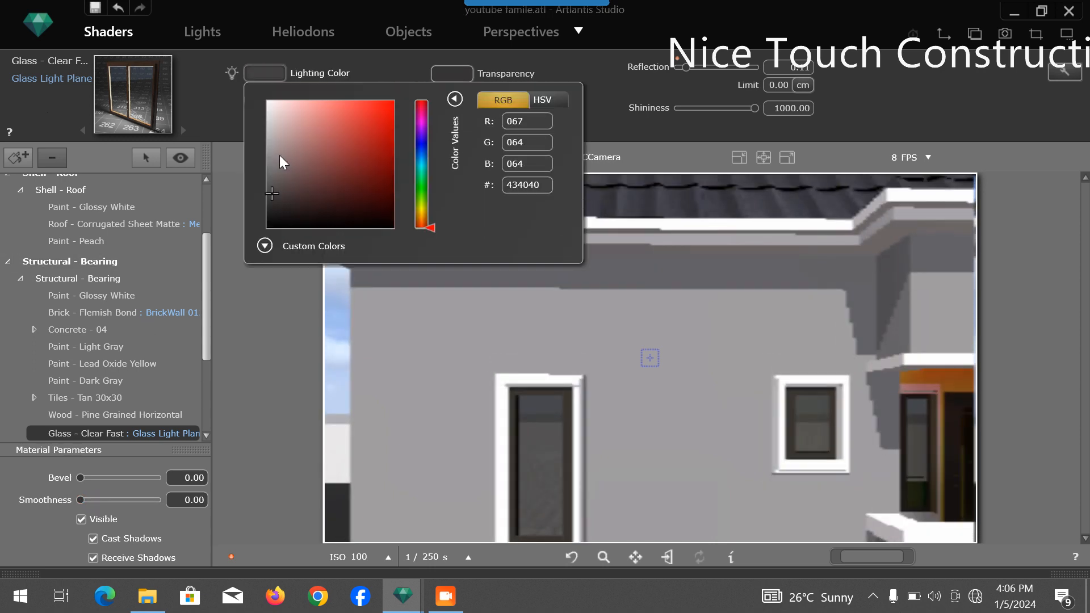
left_click(268, 209)
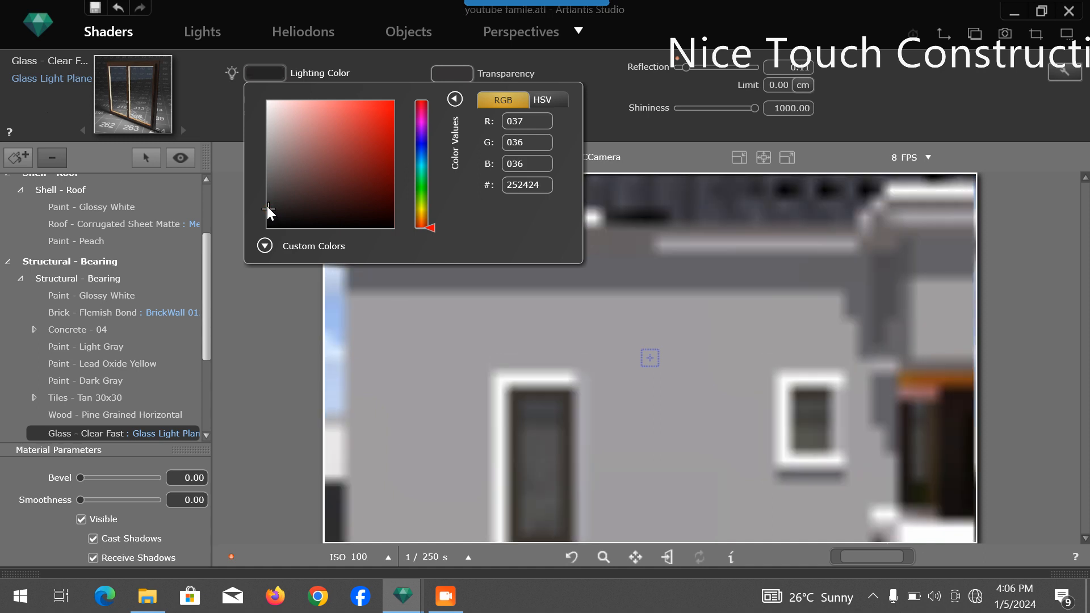
left_click(914, 117)
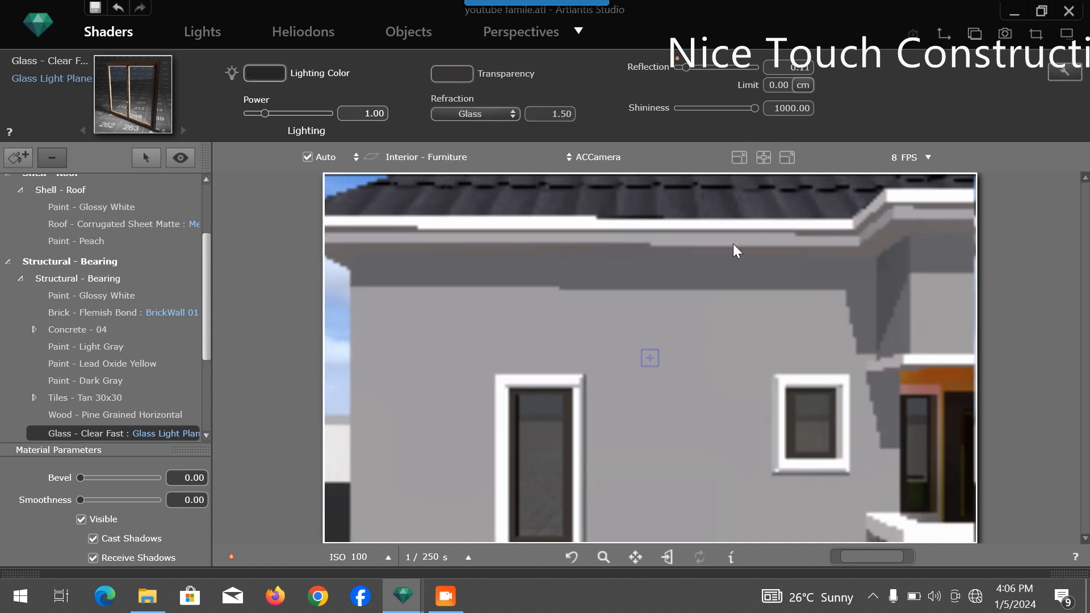
Step: Reframe the ACCamera perspective on the upper-floor balconies and select the green railing panels' material PEN_MATERIAL4 for editing
scroll(676, 353, "down", 3)
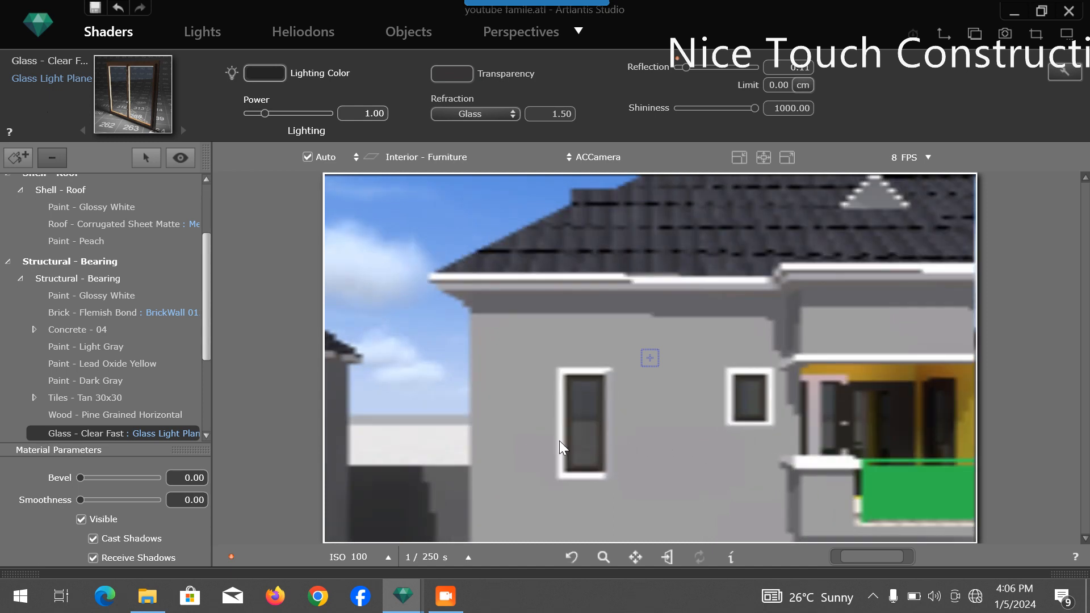
left_click(513, 36)
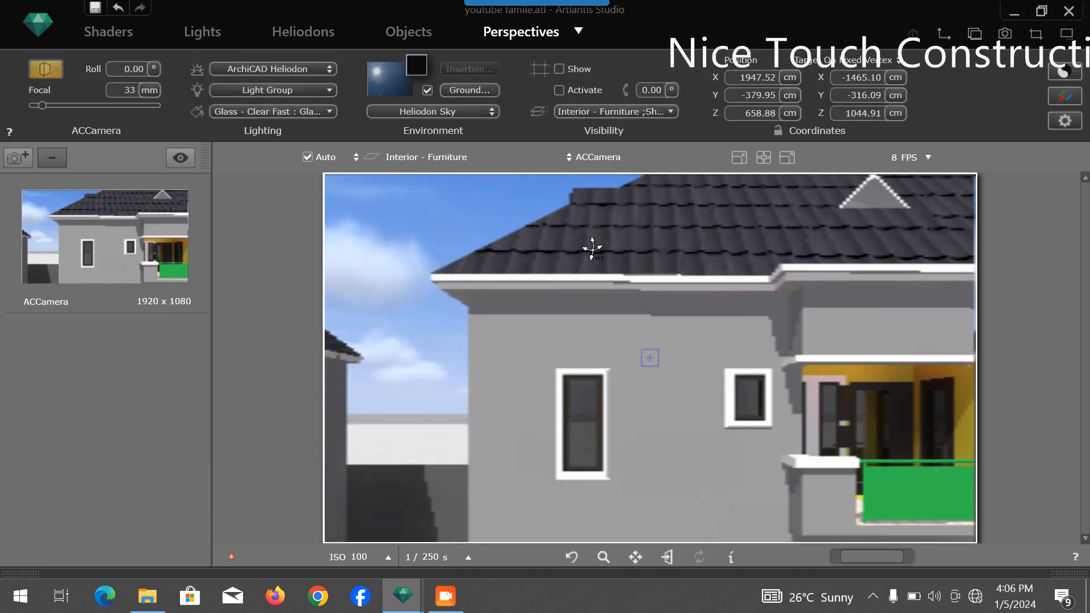
left_click_drag(570, 360, 590, 447)
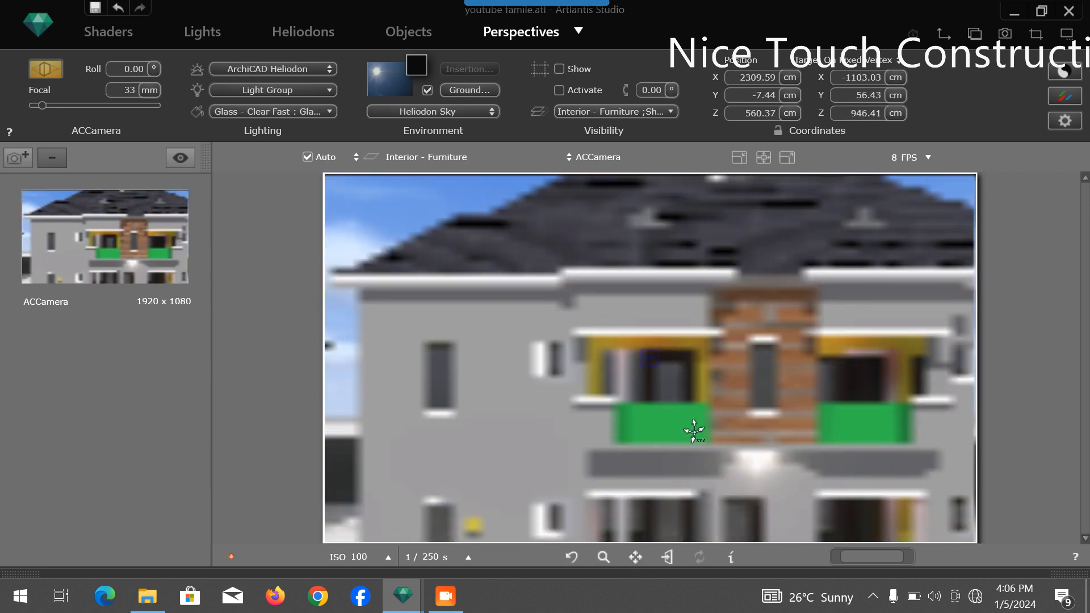
scroll(695, 431, "up", 2)
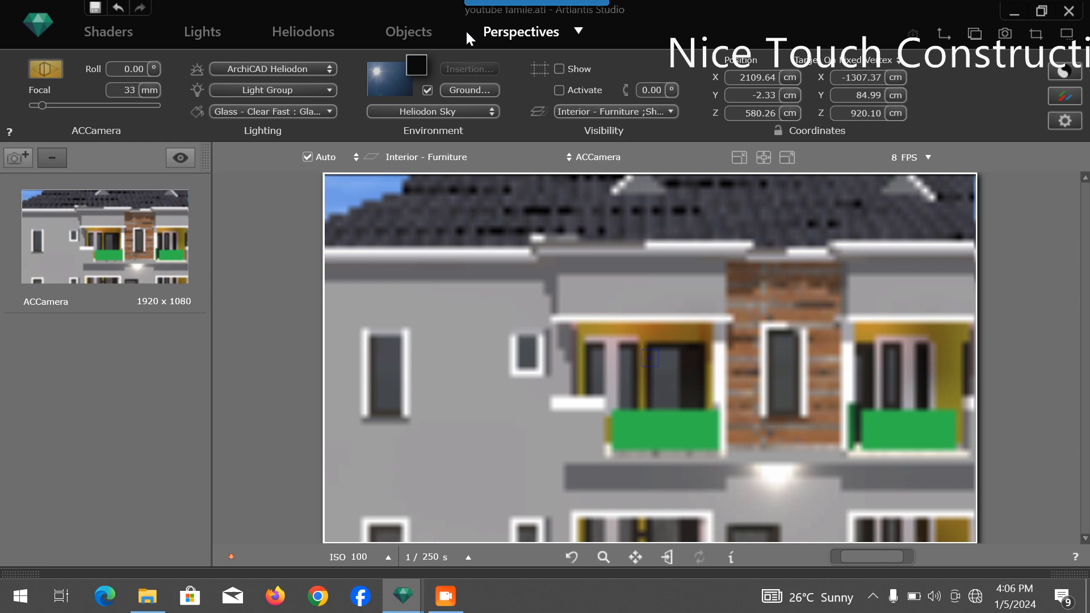
left_click(116, 30)
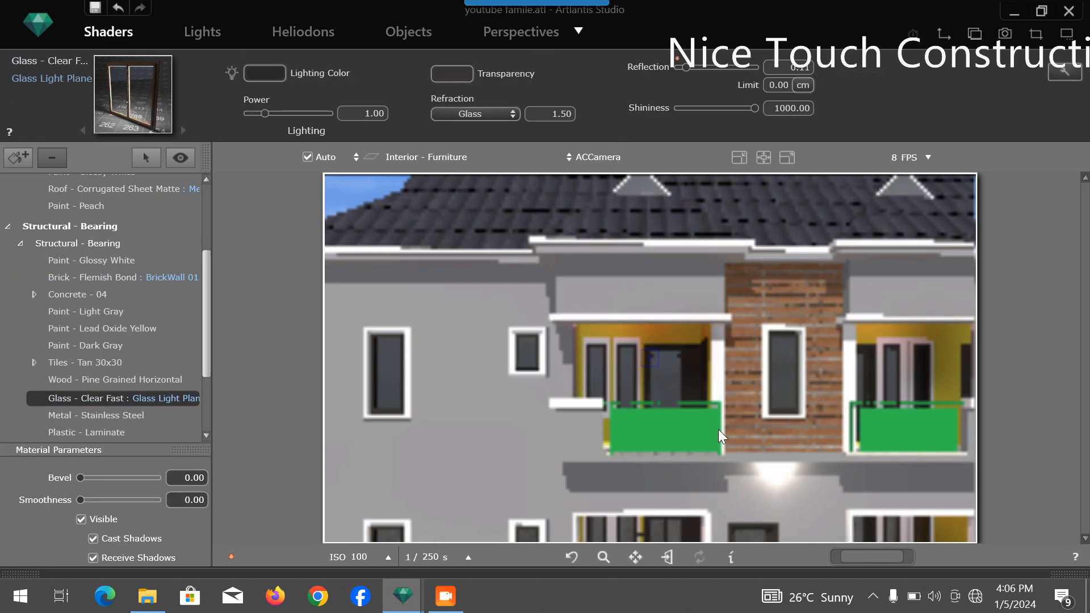
left_click(673, 428)
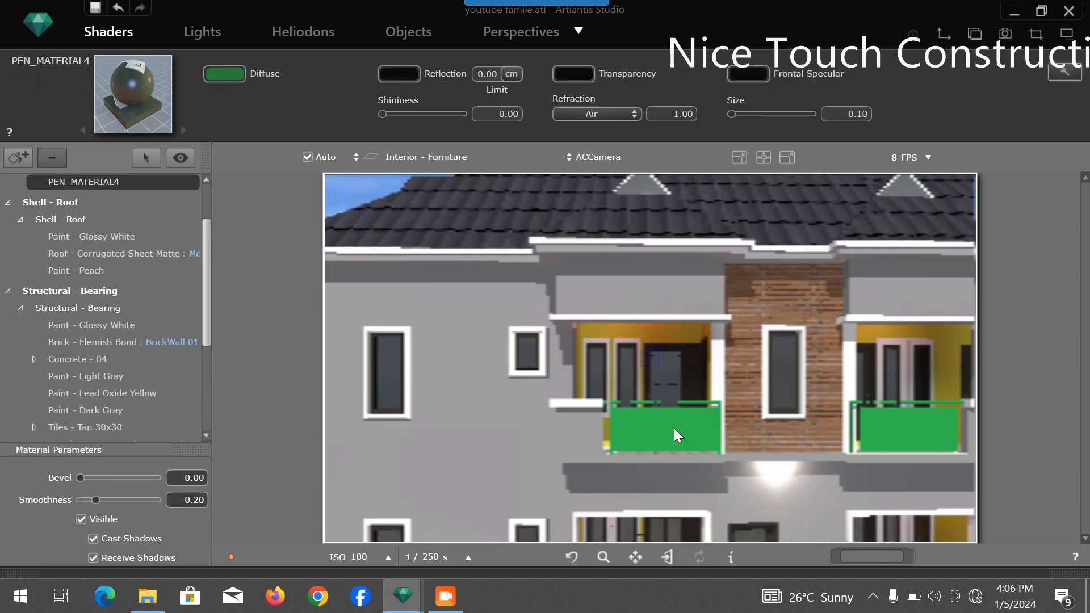
Step: Set the diffuse colour of the green balcony railing material PEN_MATERIAL4 to near-black 171A18
left_click(693, 402)
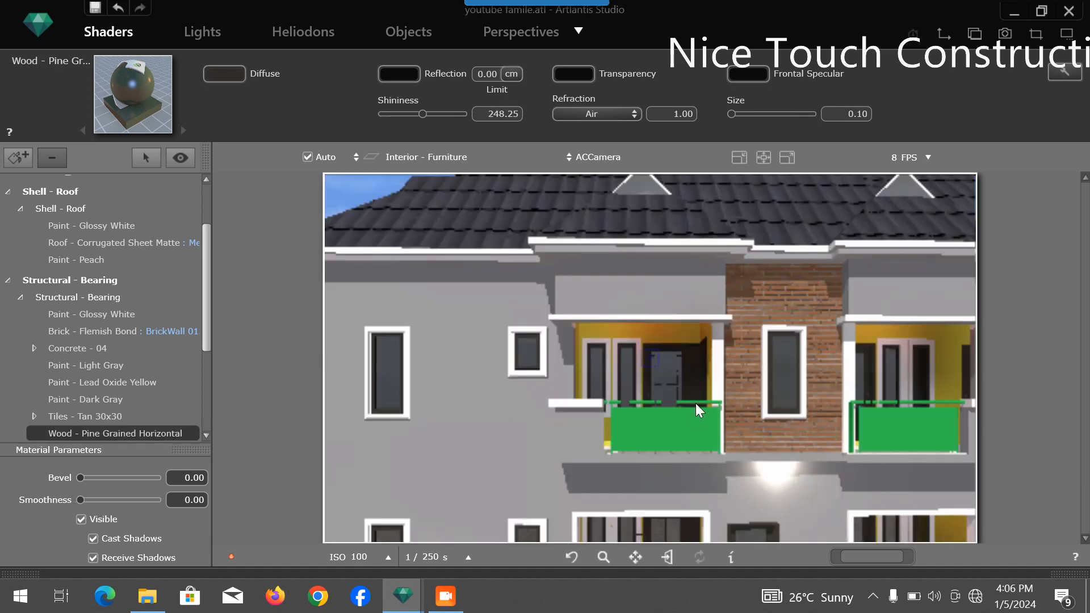
left_click(696, 400)
left_click(618, 402)
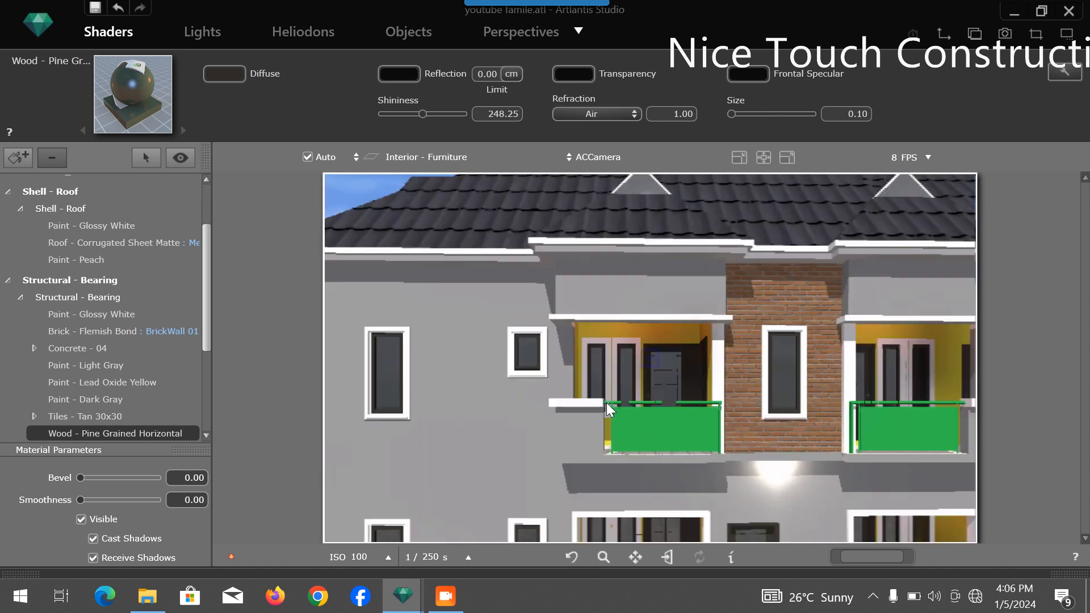
left_click(606, 403)
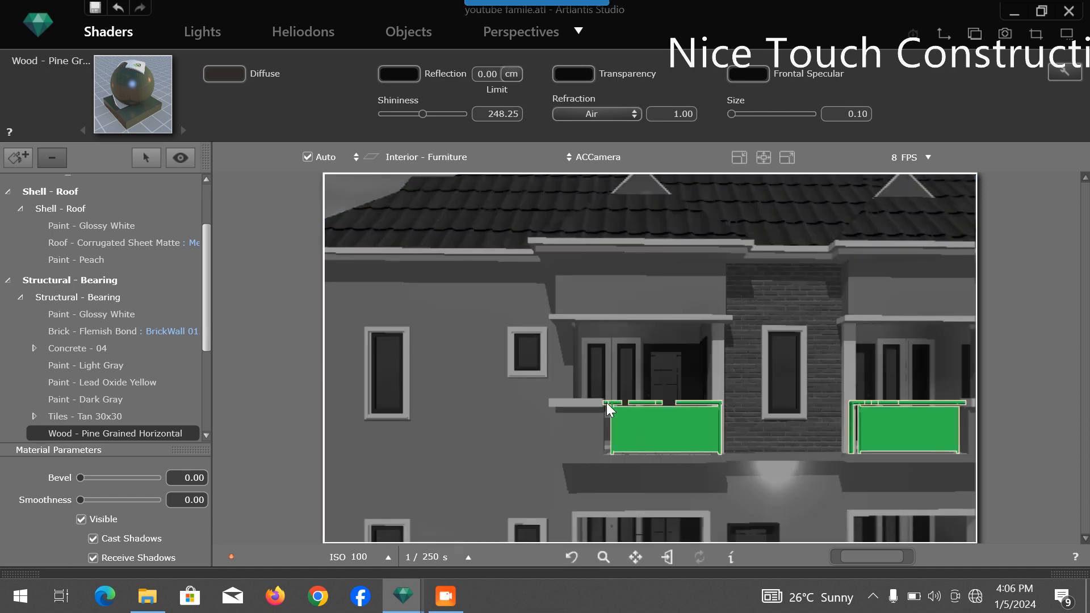
left_click(223, 73)
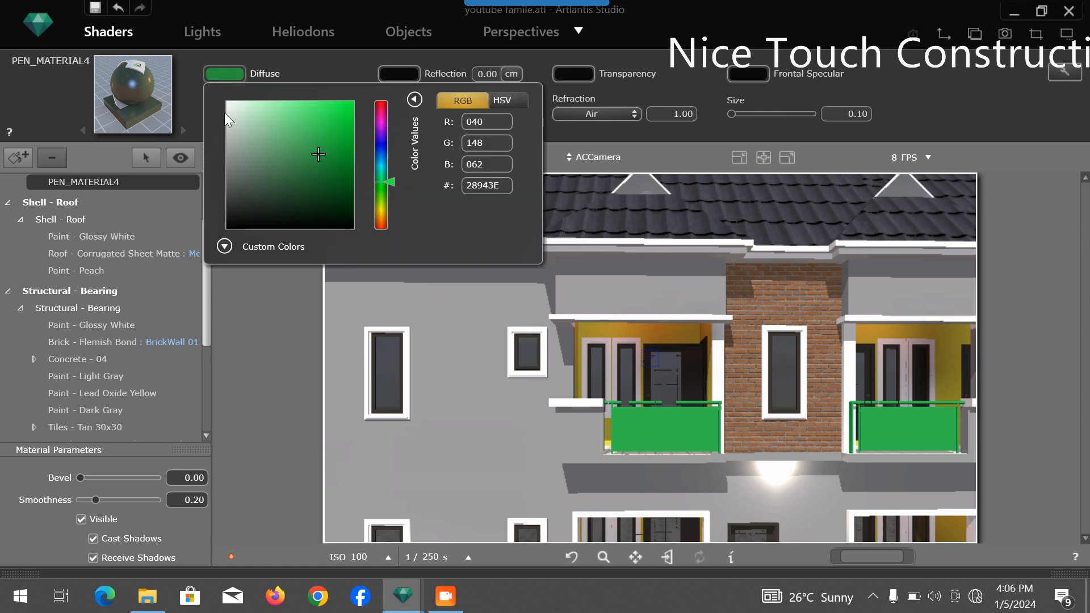
left_click(237, 215)
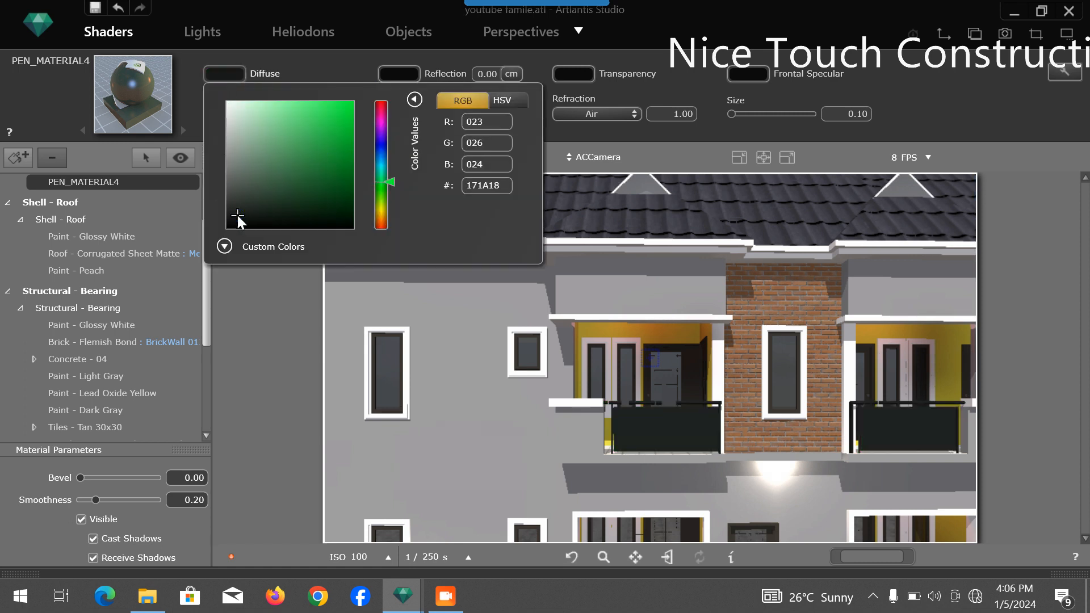
left_click(221, 69)
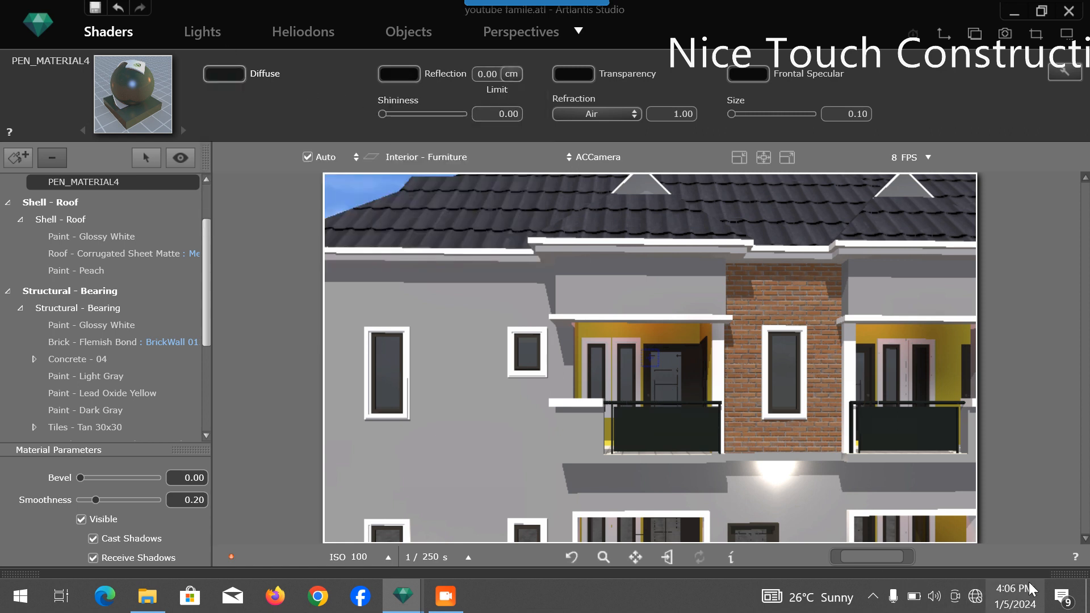
Step: Apply the Glass Light Plane shader from the library to the balcony railing panel
mouse_move(1061, 574)
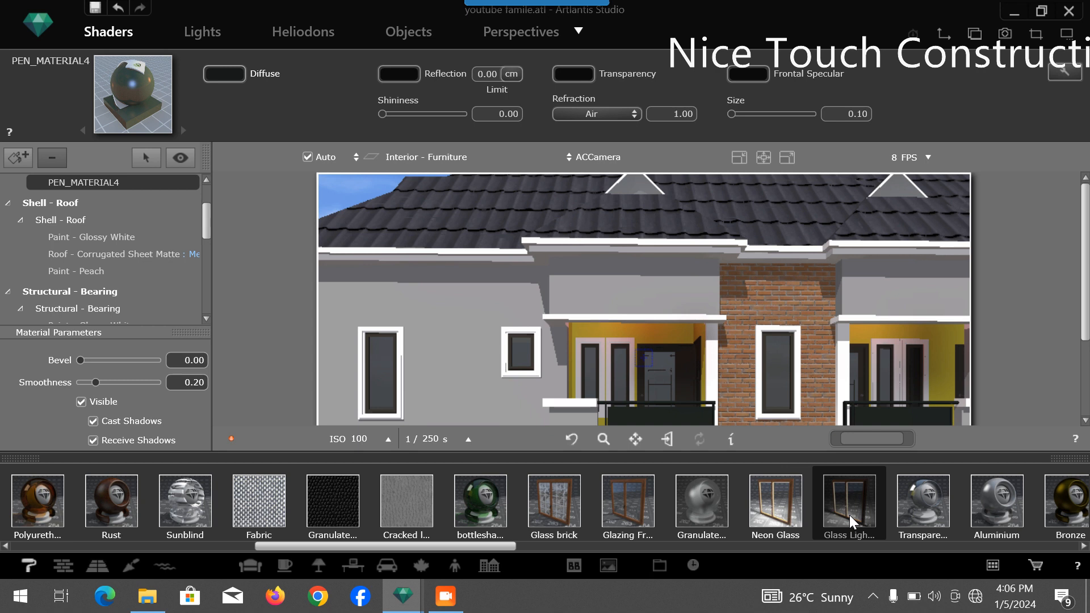
left_click_drag(849, 515, 687, 423)
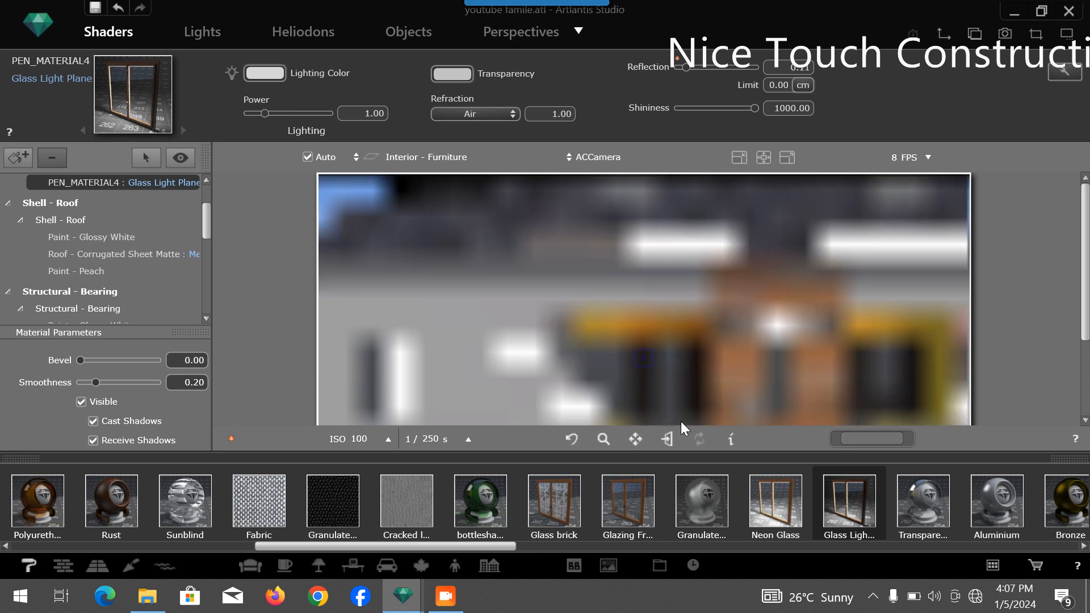
left_click(1068, 459)
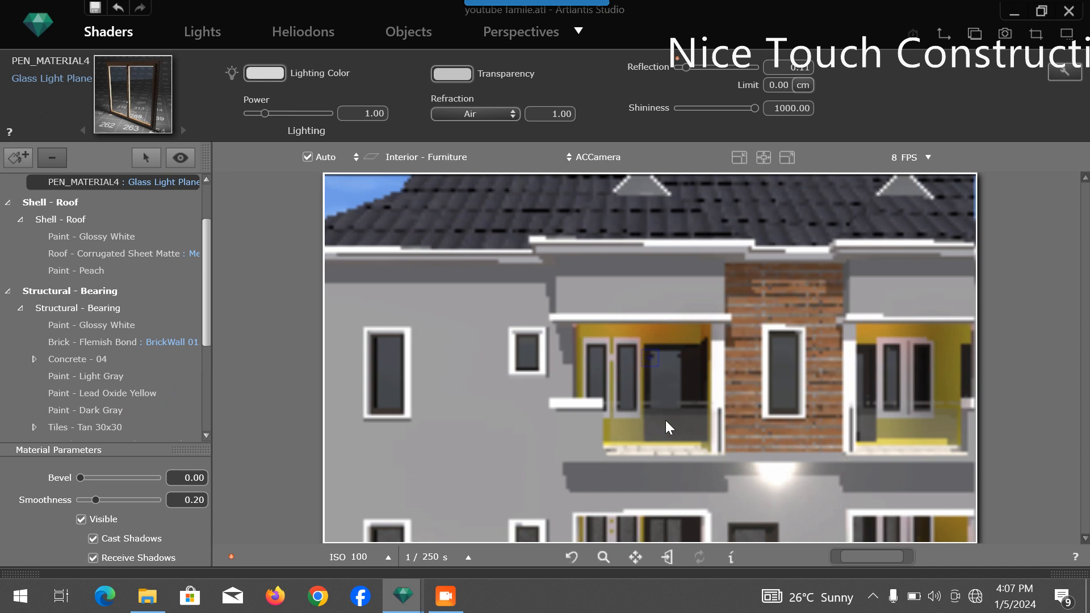
Step: Set the railing glass's refraction to Glass and its lighting colour to a dark grey
left_click(462, 114)
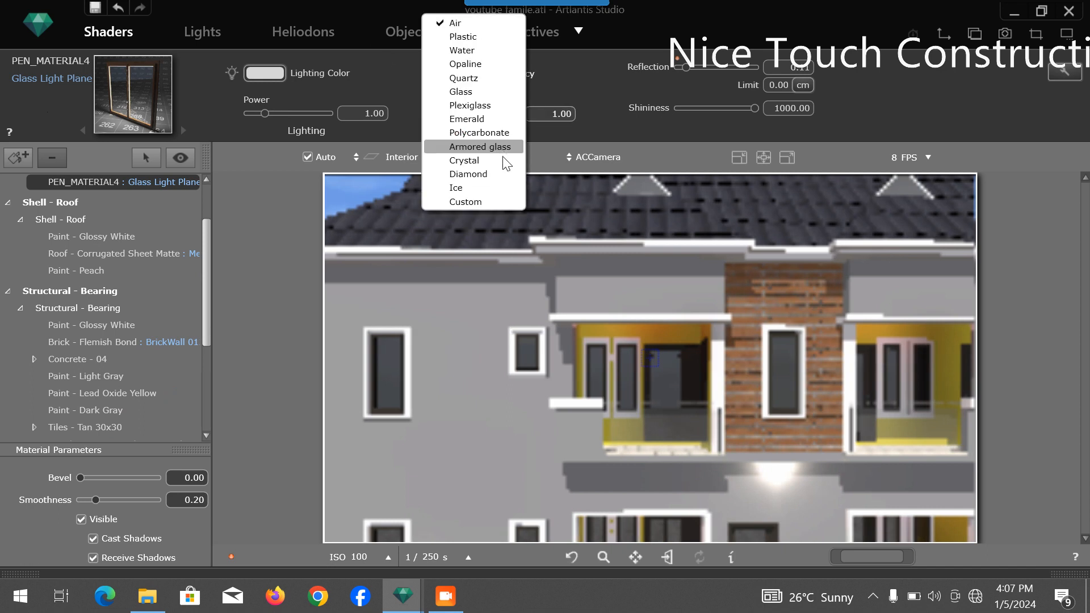
left_click(482, 97)
left_click(274, 76)
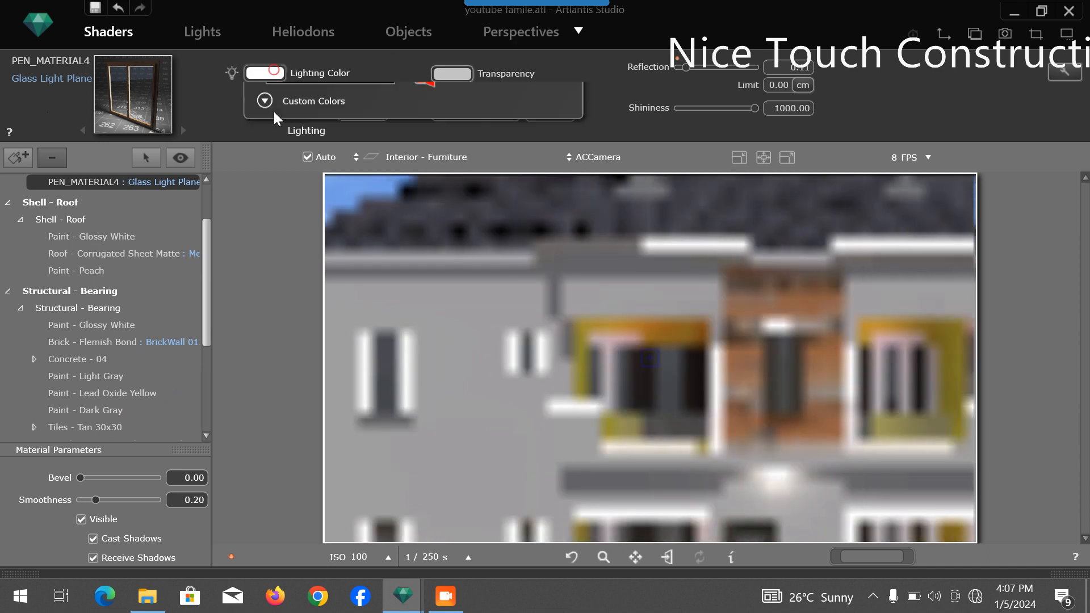
left_click(272, 205)
Step: Set the railing glass's transparency colour to dark grey 353030 and its lighting colour to 191313
left_click(438, 76)
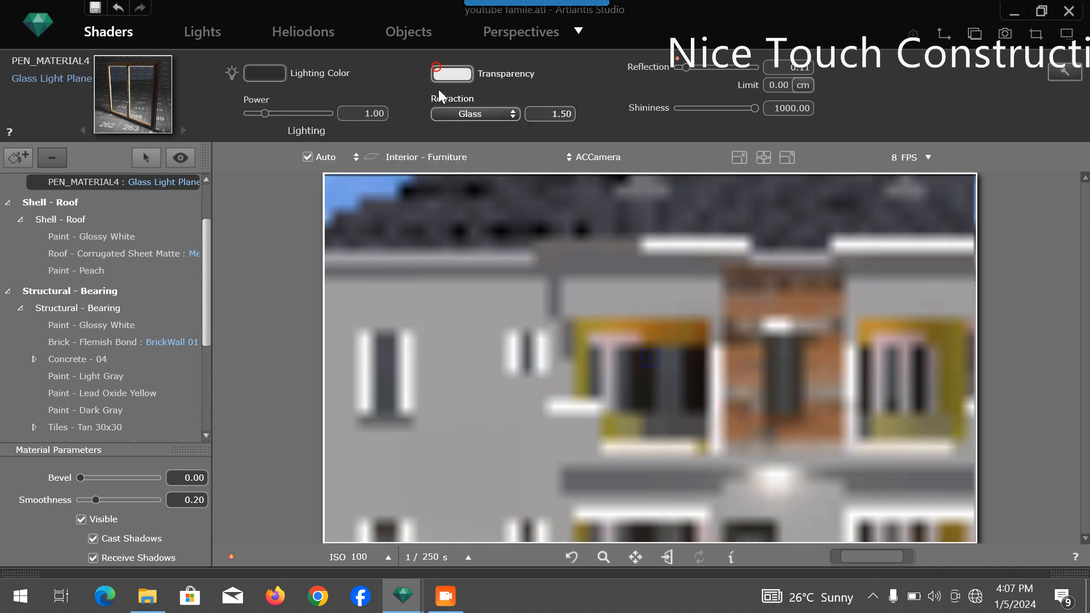
left_click(463, 200)
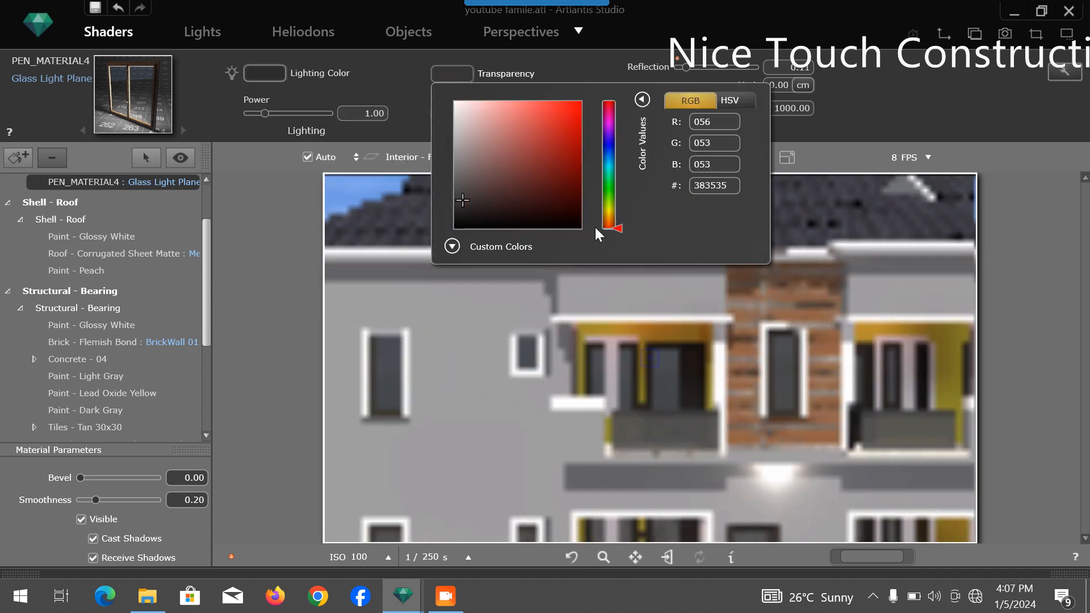
left_click(557, 216)
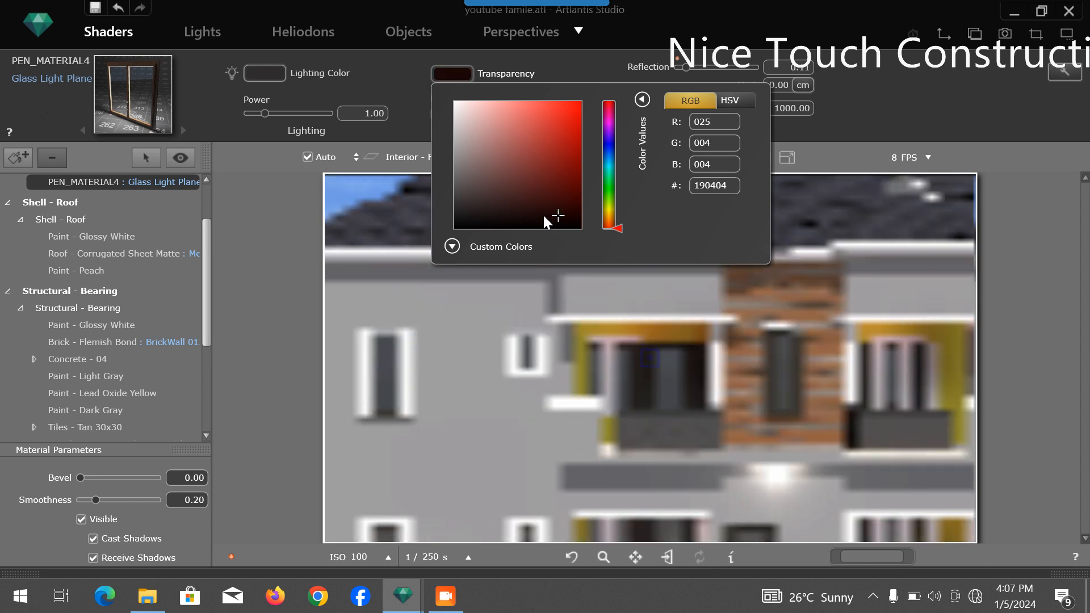
left_click(467, 202)
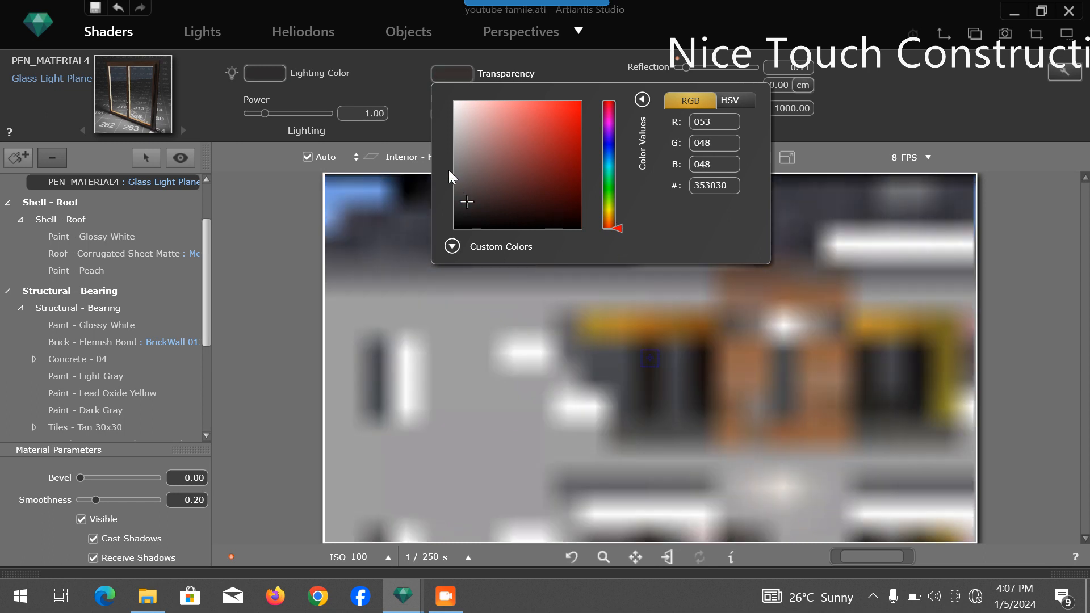
left_click(266, 70)
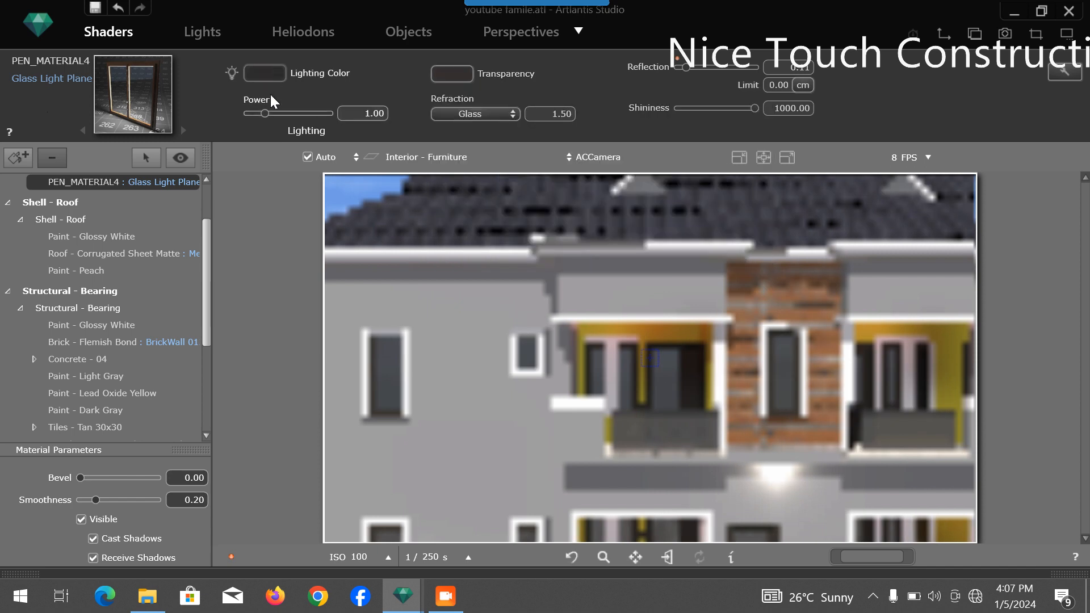
left_click(297, 216)
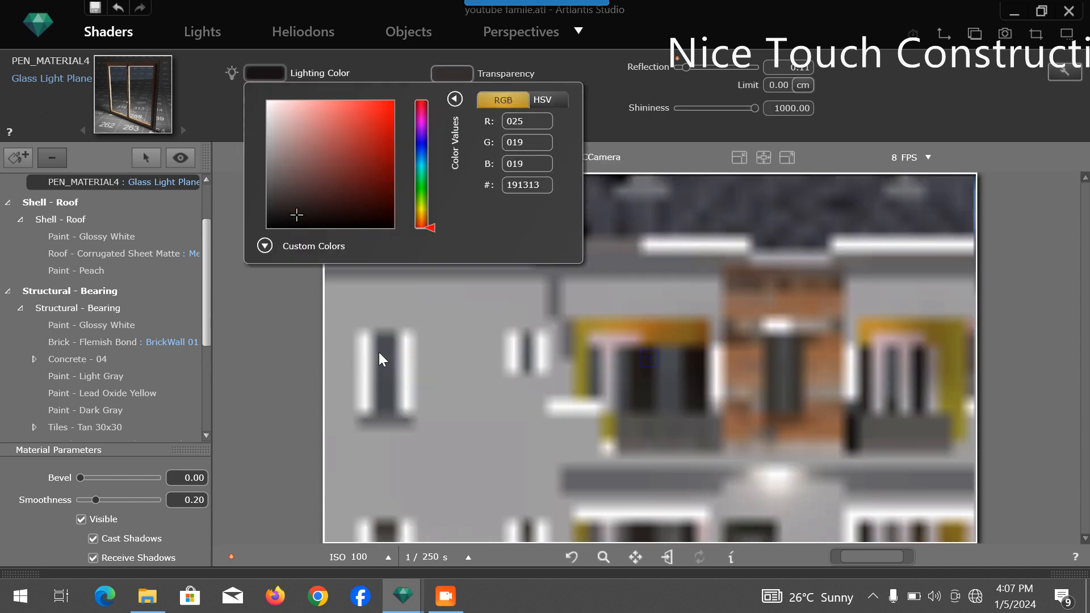
Step: Set the transparency colour of the window glass material (Glass - Clear Fast) to mid grey 908B8B
left_click(381, 368)
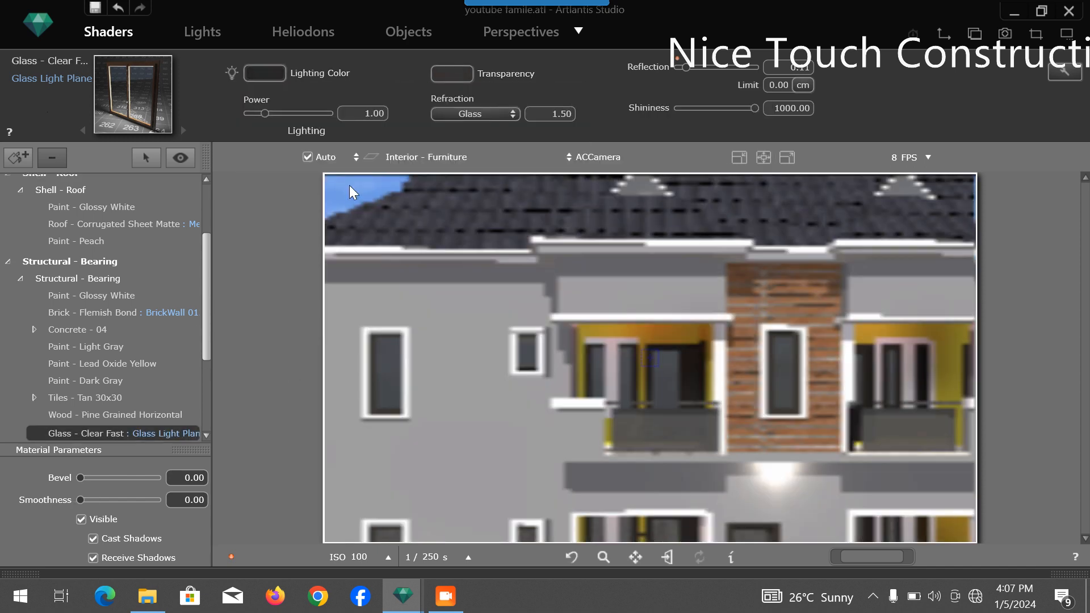
left_click(473, 79)
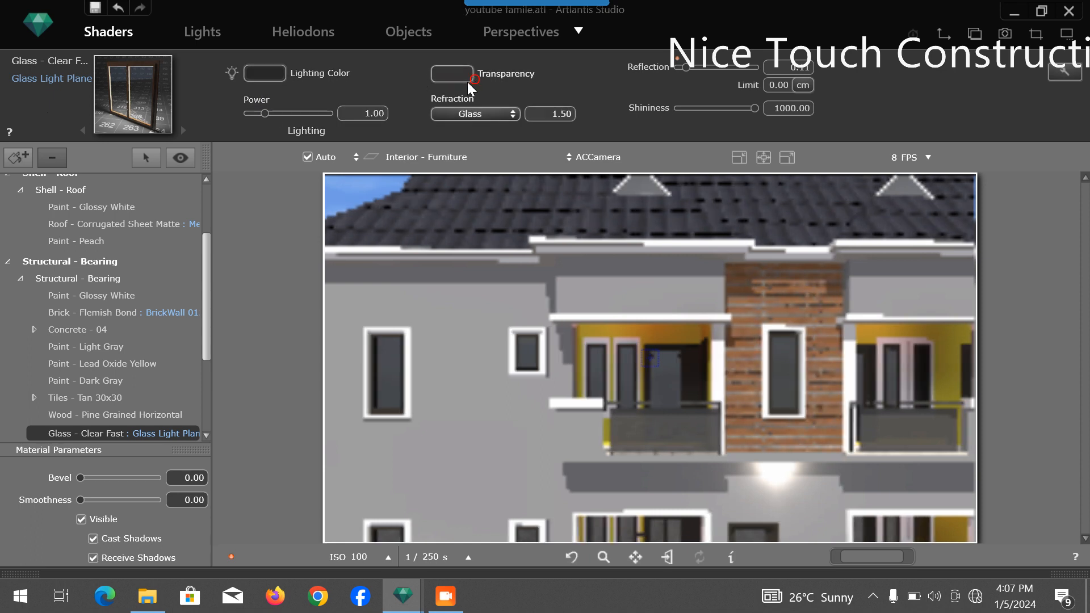
left_click(461, 125)
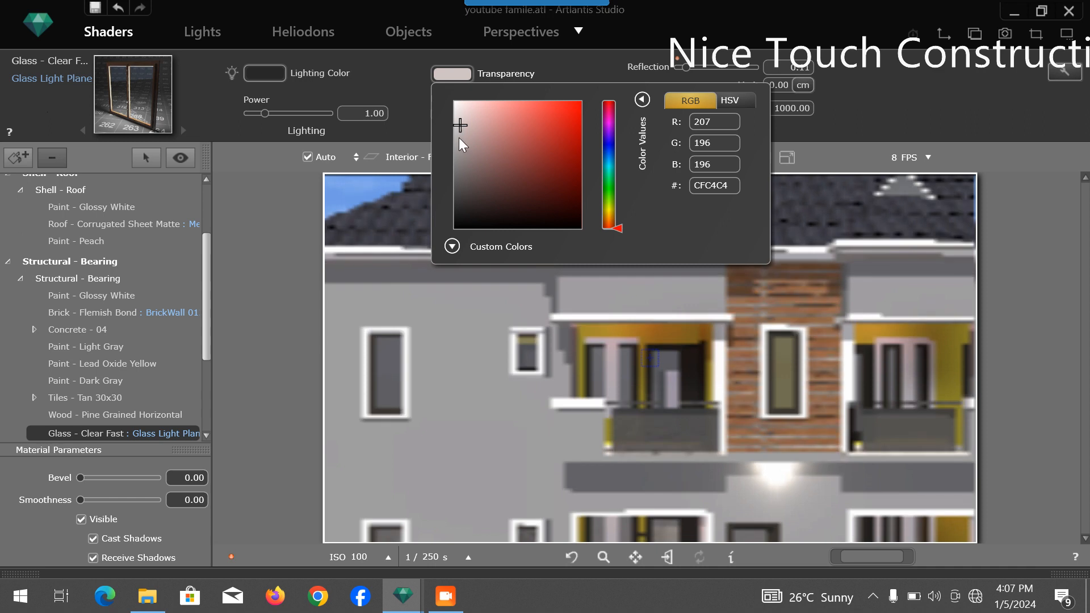
left_click(459, 158)
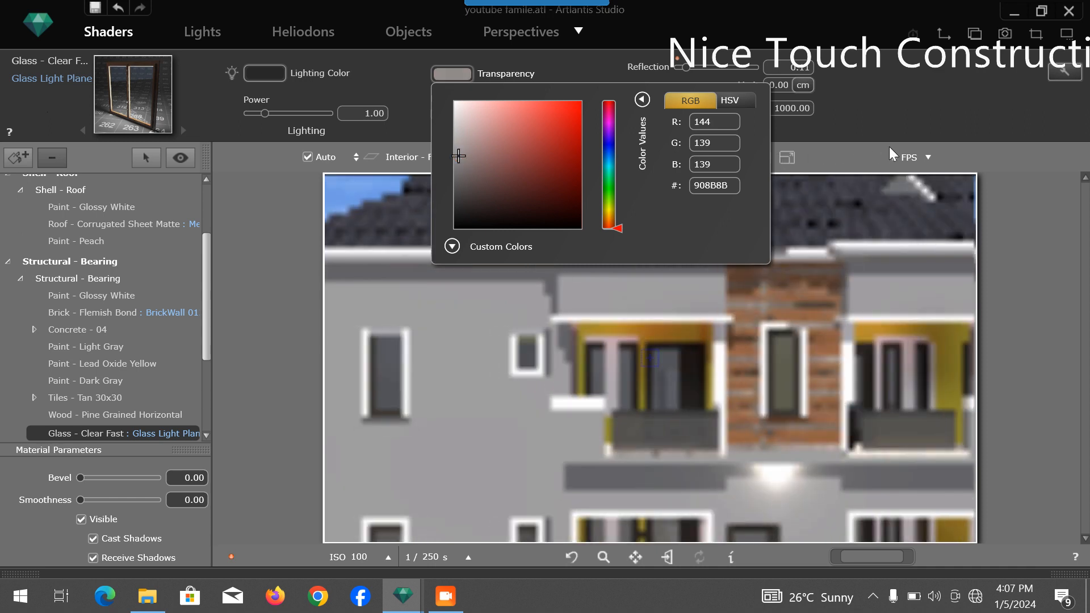
left_click(907, 111)
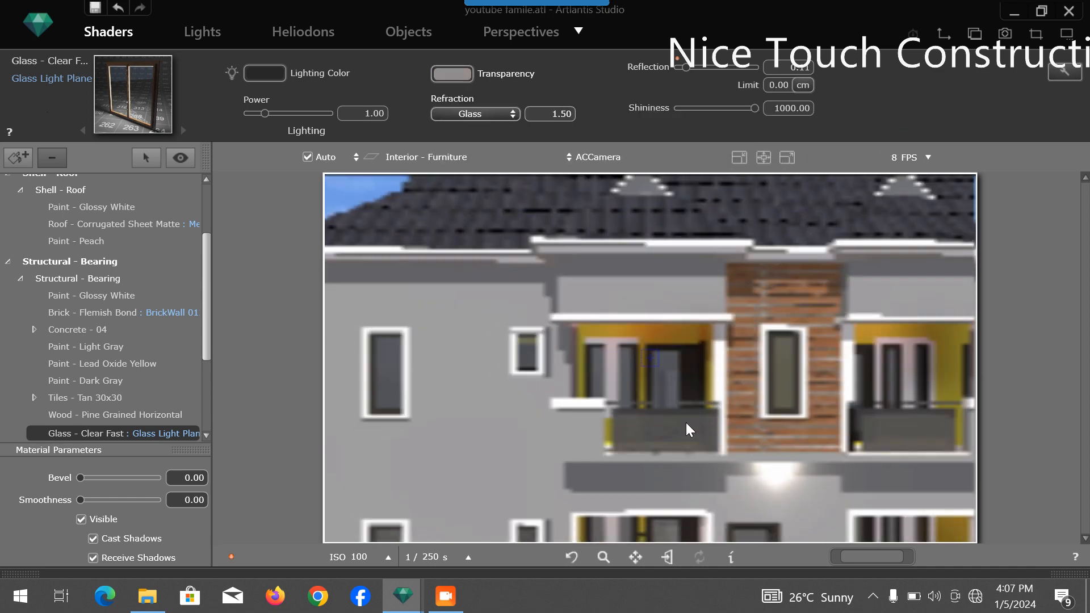
left_click(43, 32)
left_click(69, 129)
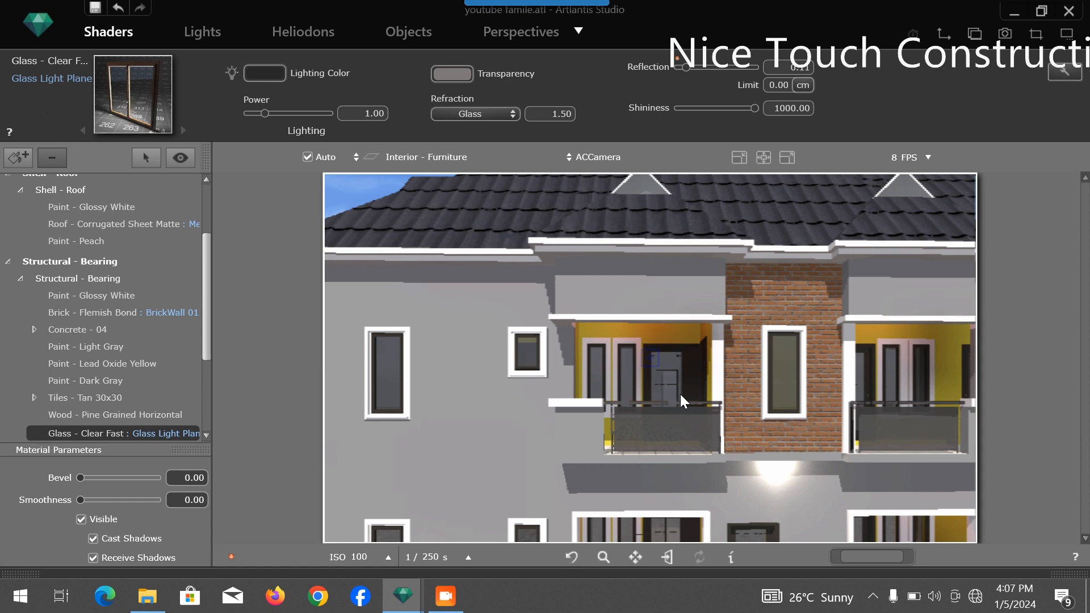
Step: Raise the reflection of the railing glass to about 0.44 and that of the window glass to about 0.51
left_click(678, 428)
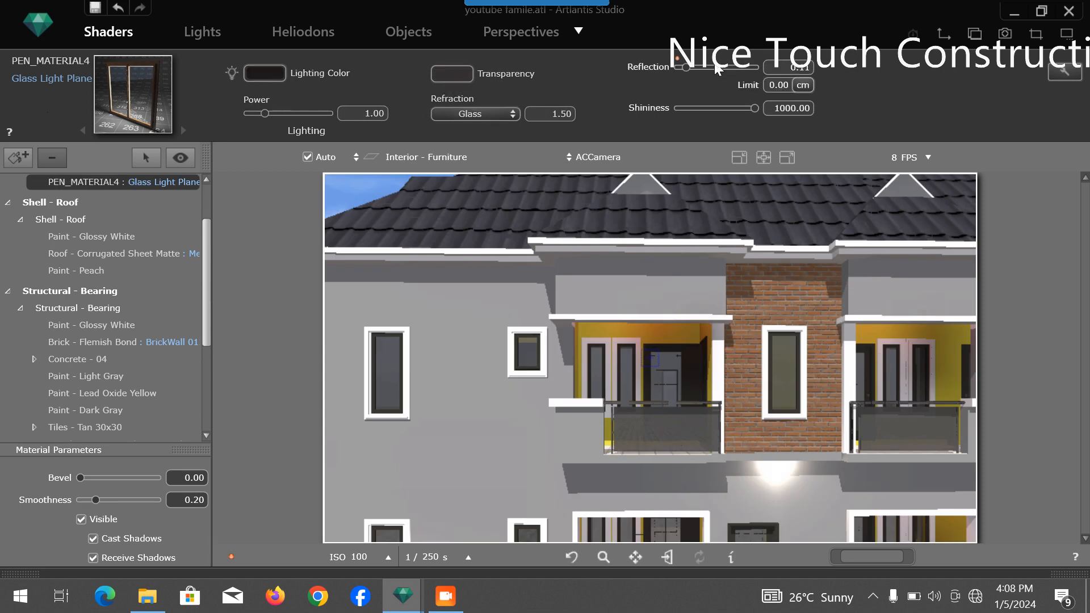
left_click_drag(686, 65, 712, 68)
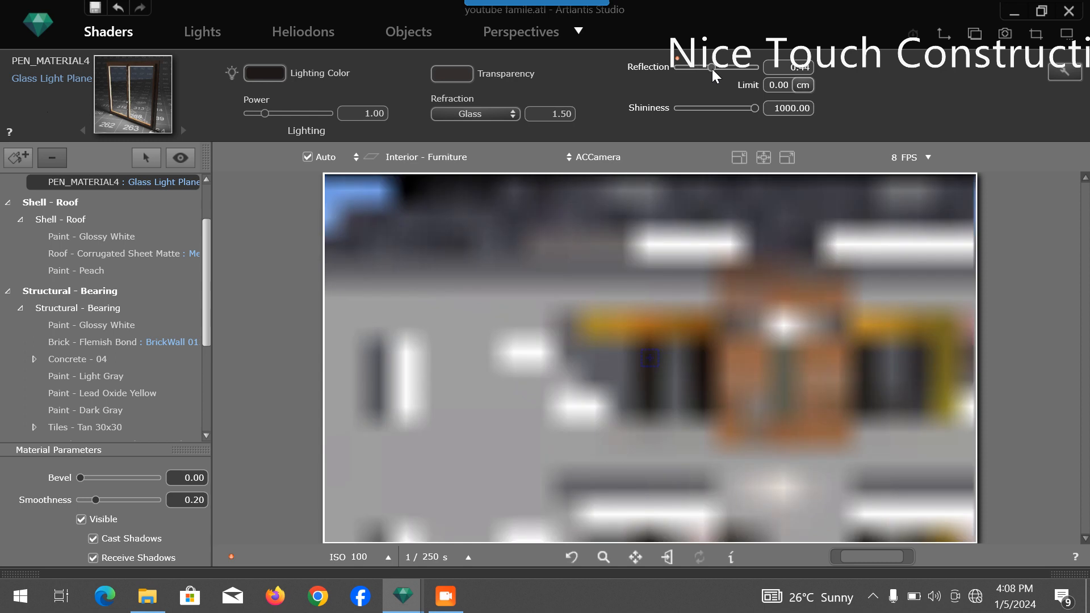
left_click(385, 377)
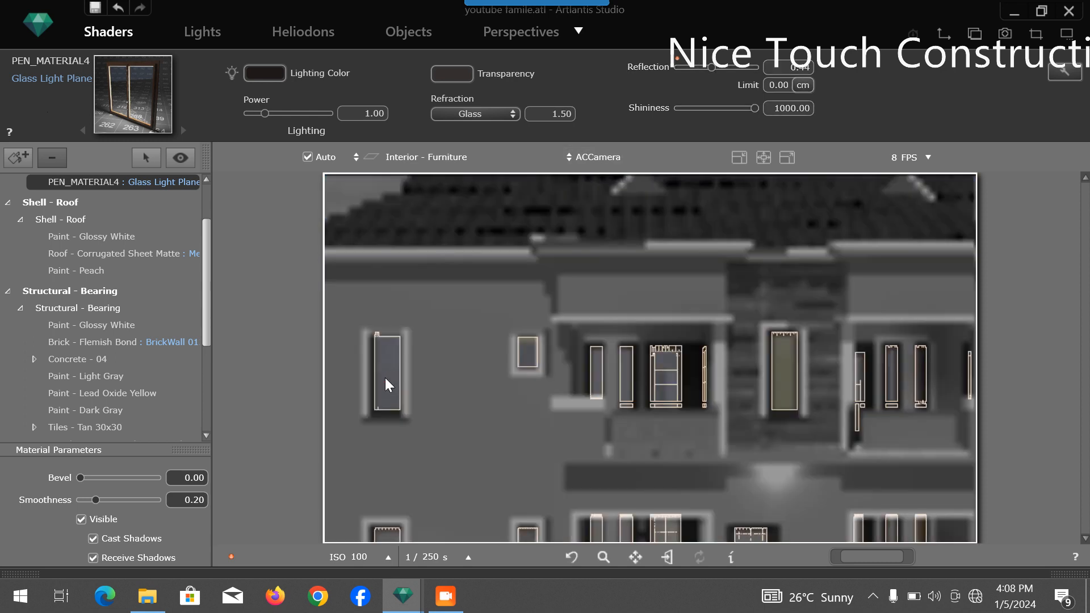
left_click_drag(685, 66, 715, 67)
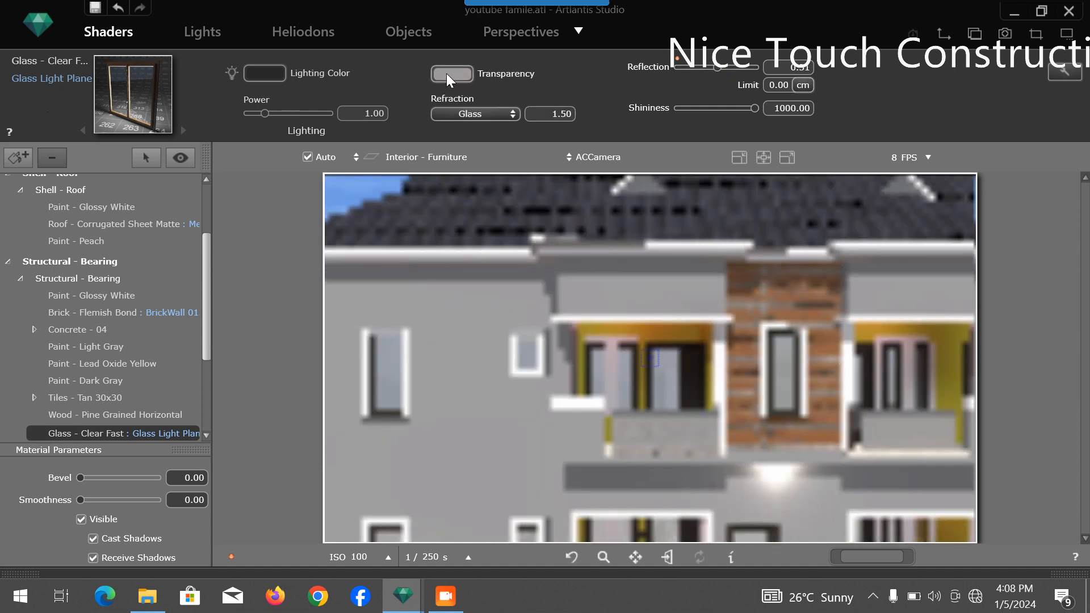
Step: Replace the shader on the balcony railing material PEN_MATERIAL4 with Neon Glass from the library
left_click(657, 428)
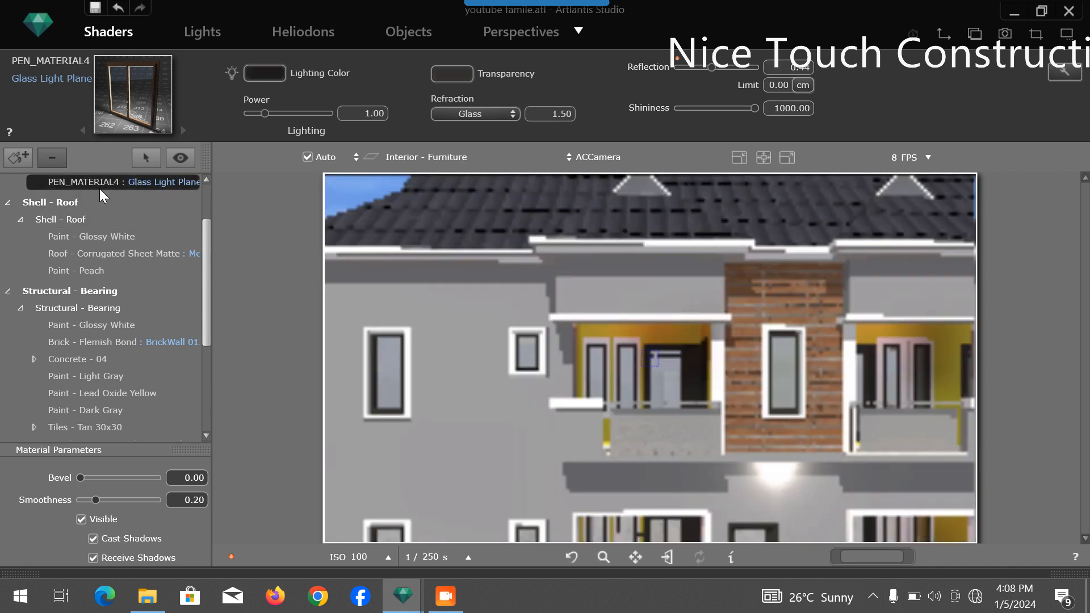
right_click(152, 184)
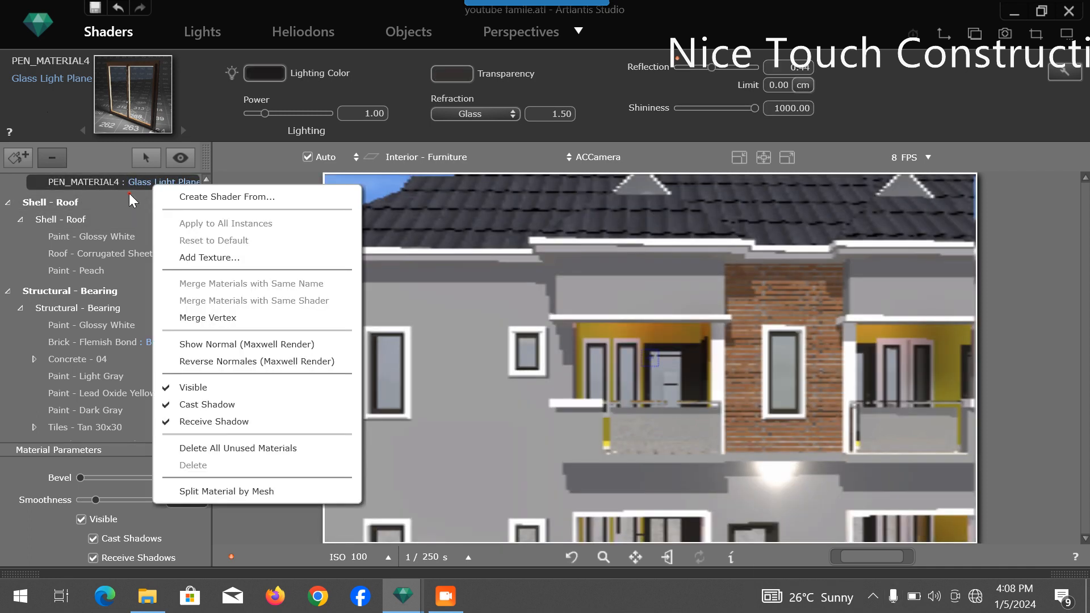
left_click(129, 193)
mouse_move(952, 572)
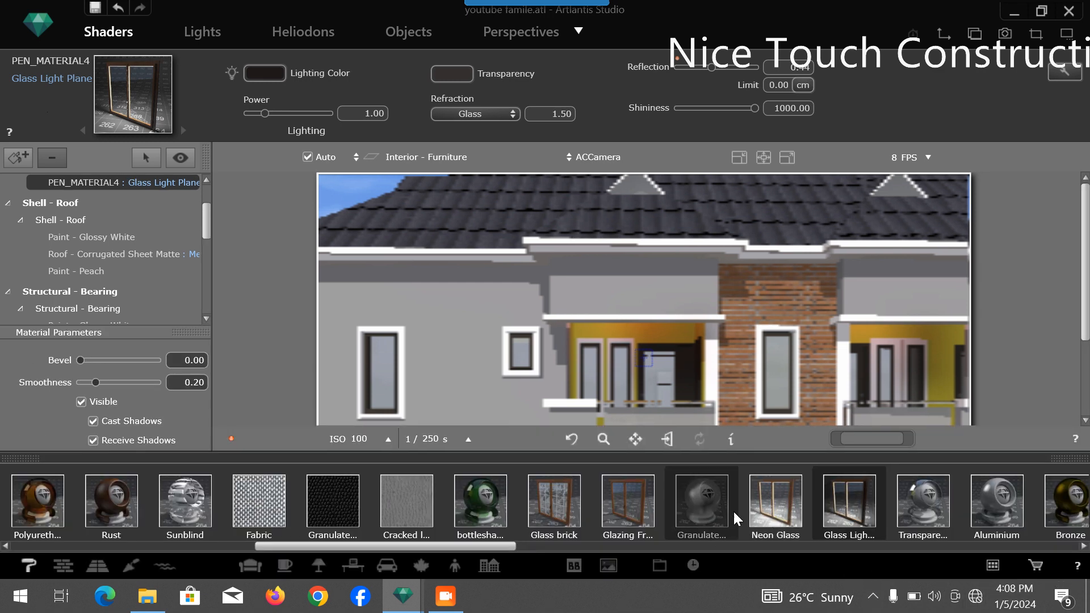
left_click_drag(770, 507, 674, 423)
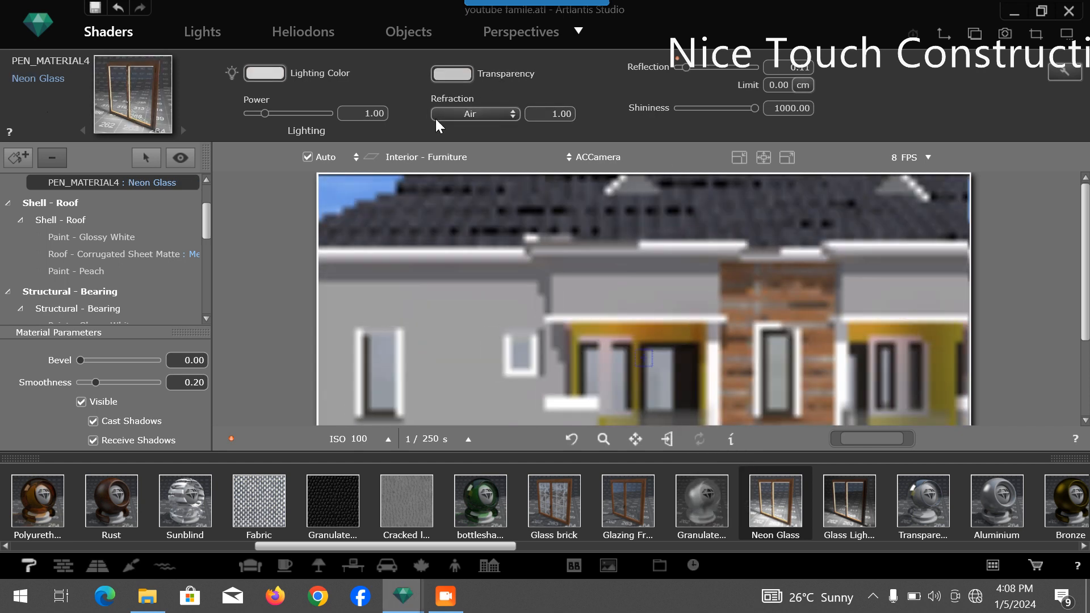
Step: Set the Neon Glass railing's refraction to Glass and its lighting colour to near-black 0A0909
left_click(479, 113)
left_click(471, 95)
left_click(264, 73)
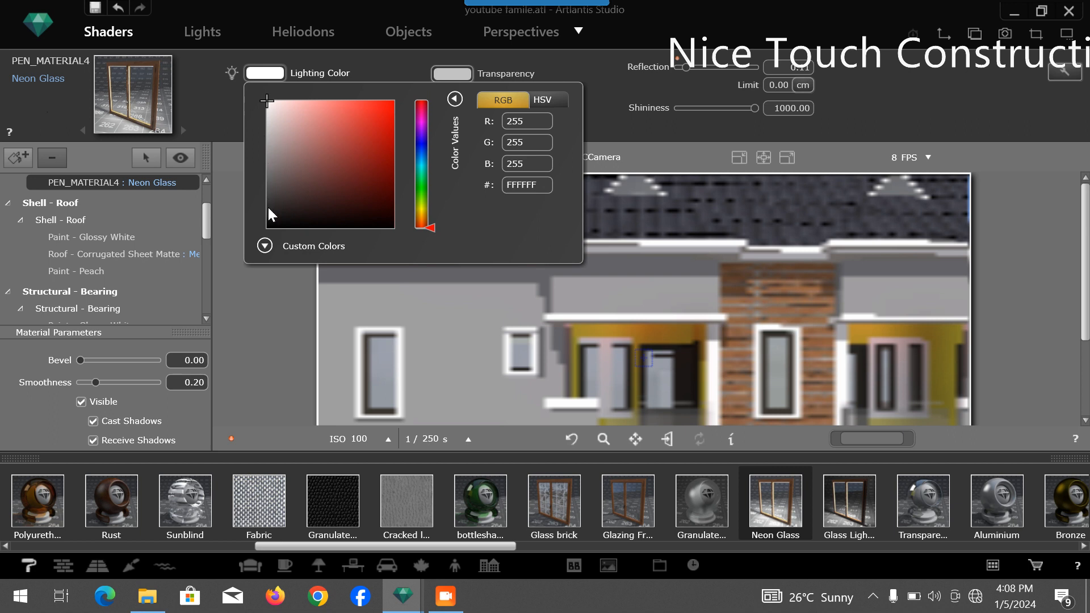
left_click(268, 206)
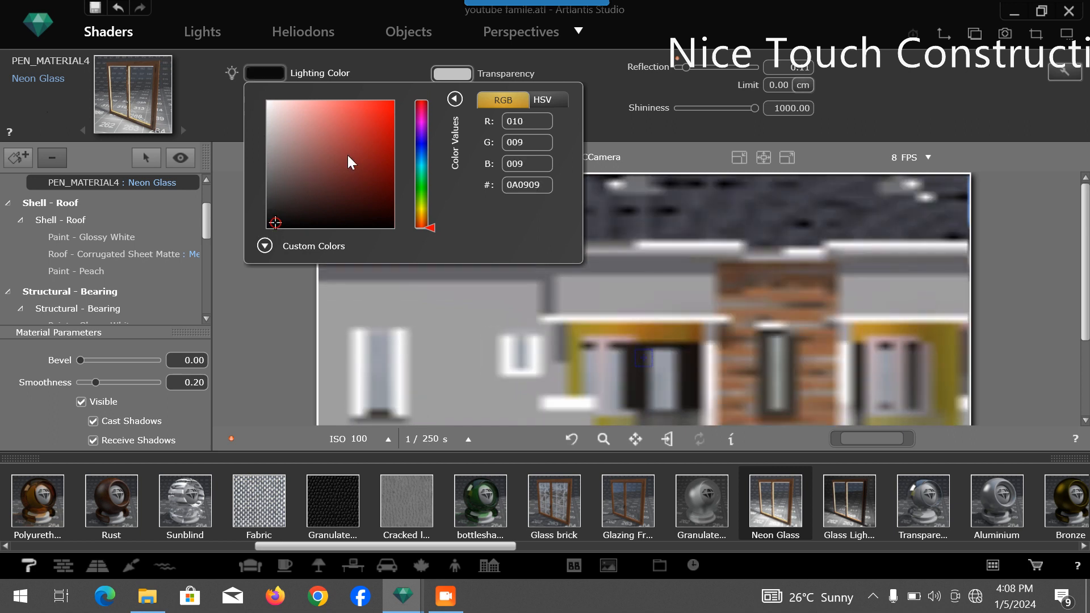
Step: Darken the railing glass's transparency colour to mid grey and raise its reflection to about 0.35
left_click(451, 74)
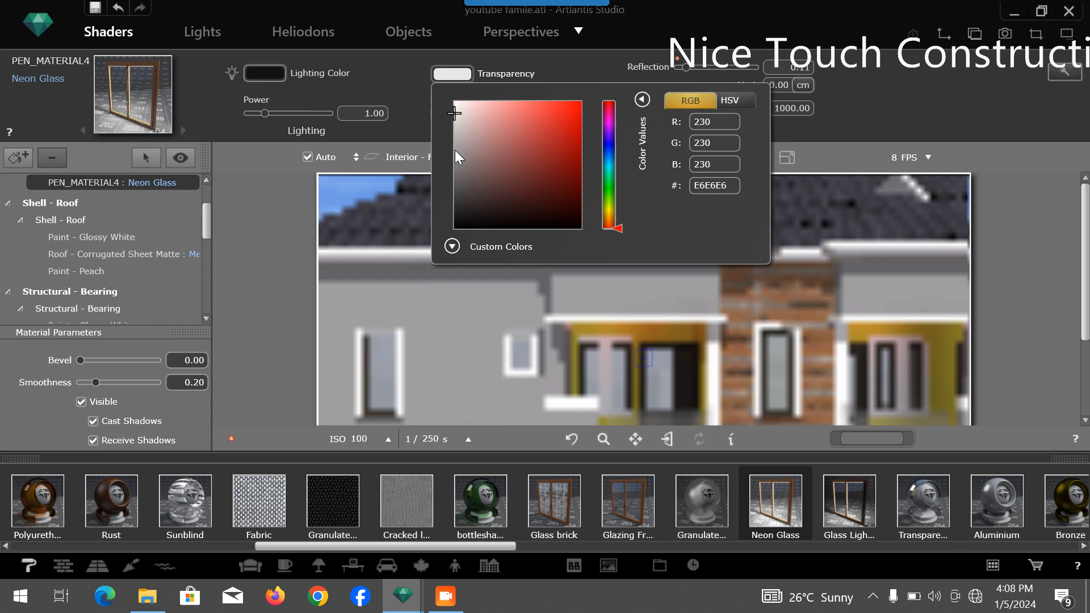
left_click(455, 150)
left_click_drag(673, 69, 704, 69)
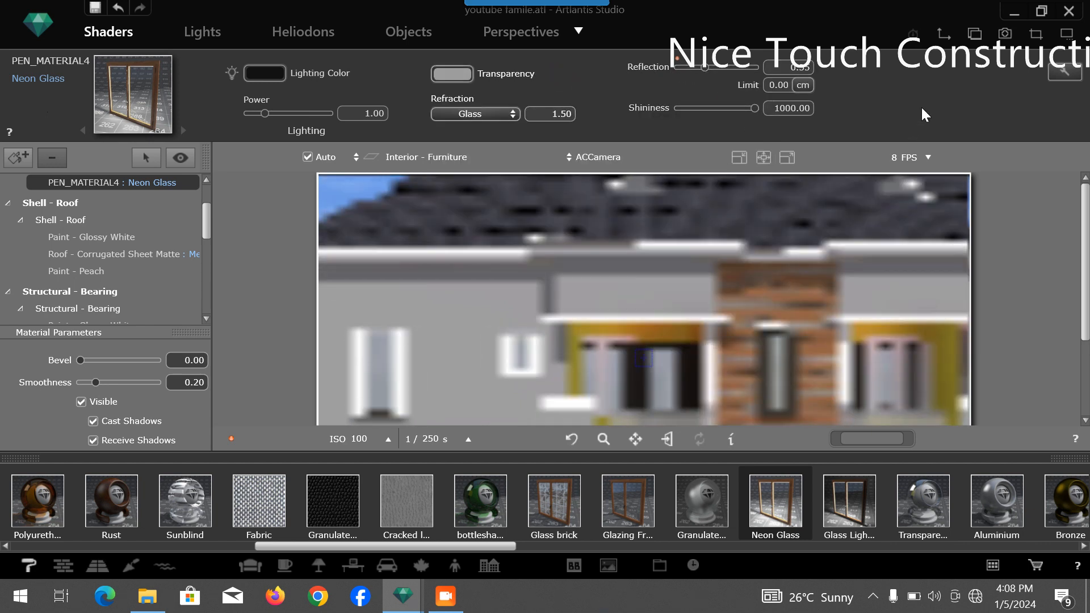
Step: Set the smoothness of the Neon Glass railing material to 0.00 and save the document
left_click_drag(95, 382, 56, 383)
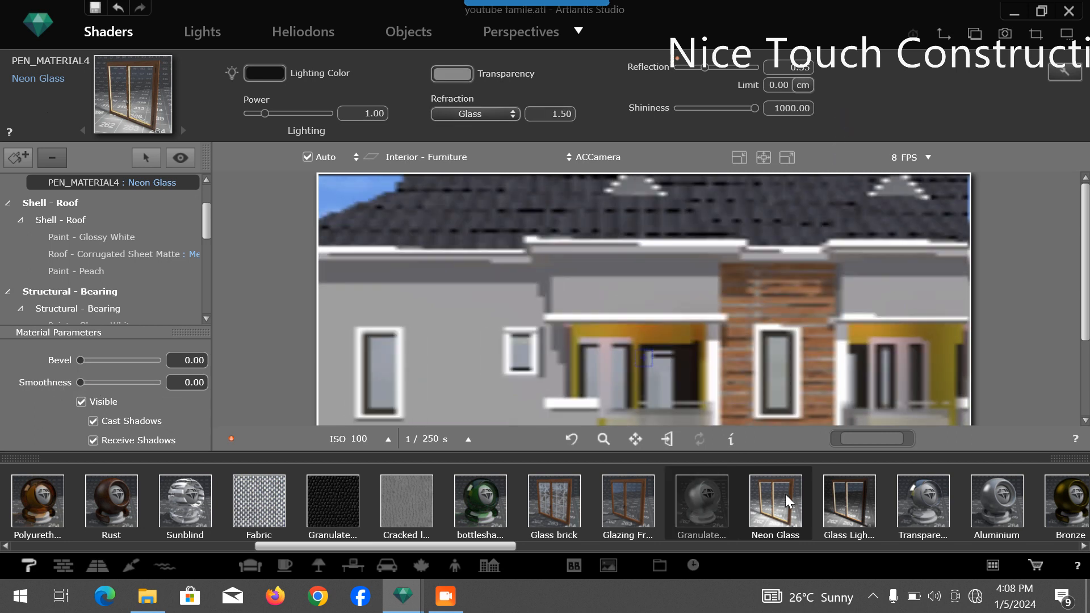
left_click(1065, 458)
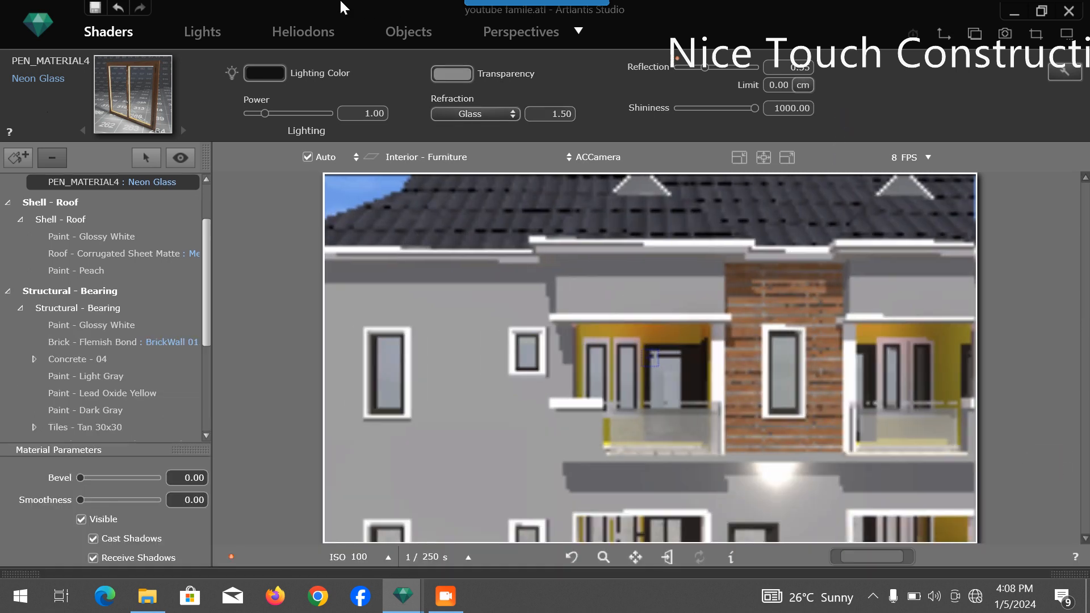
left_click(38, 31)
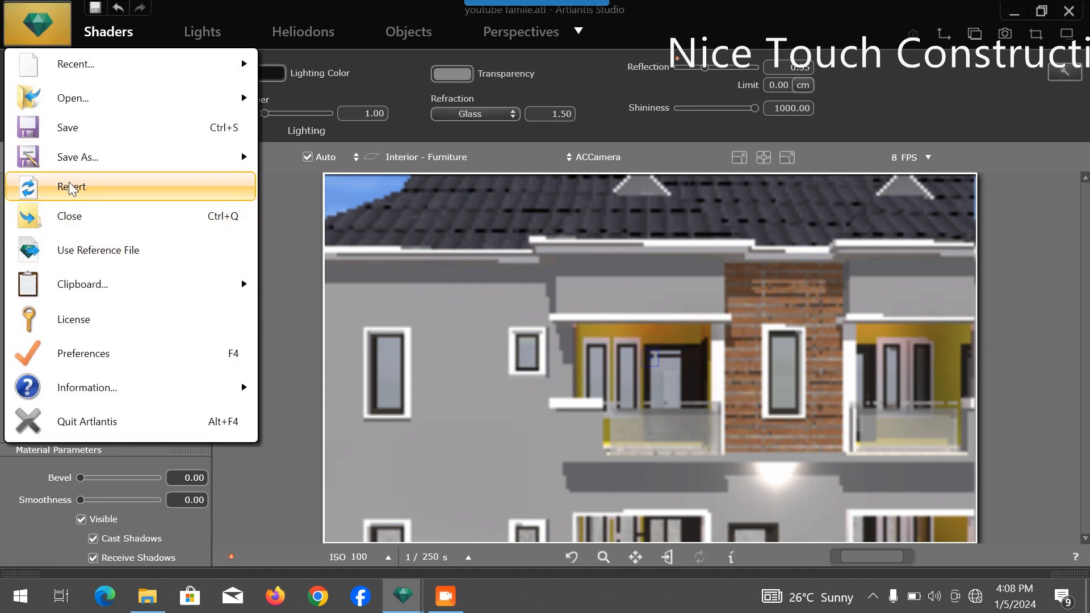
left_click(84, 128)
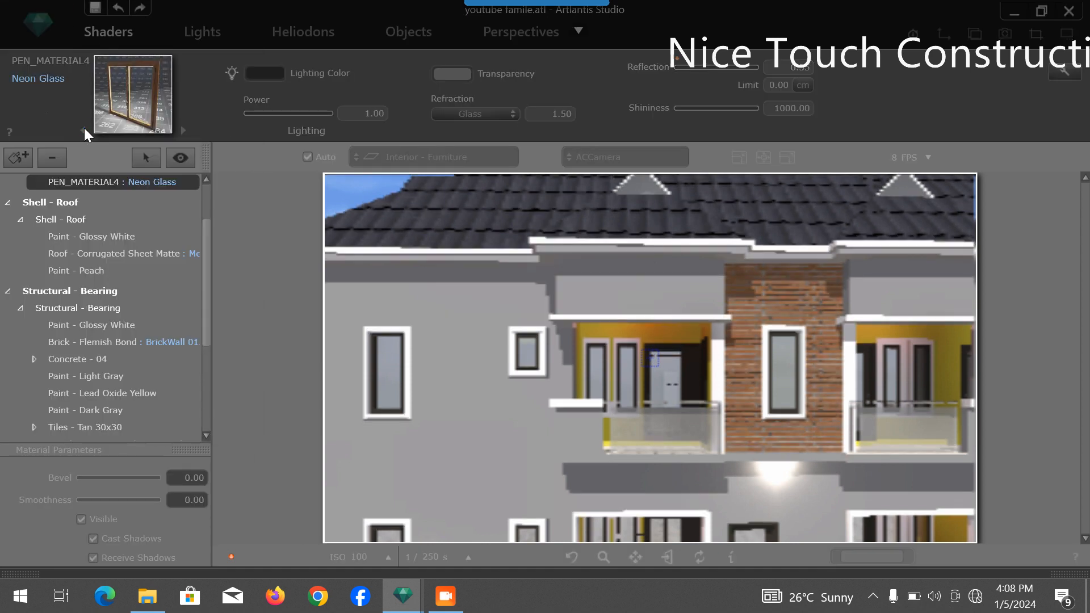
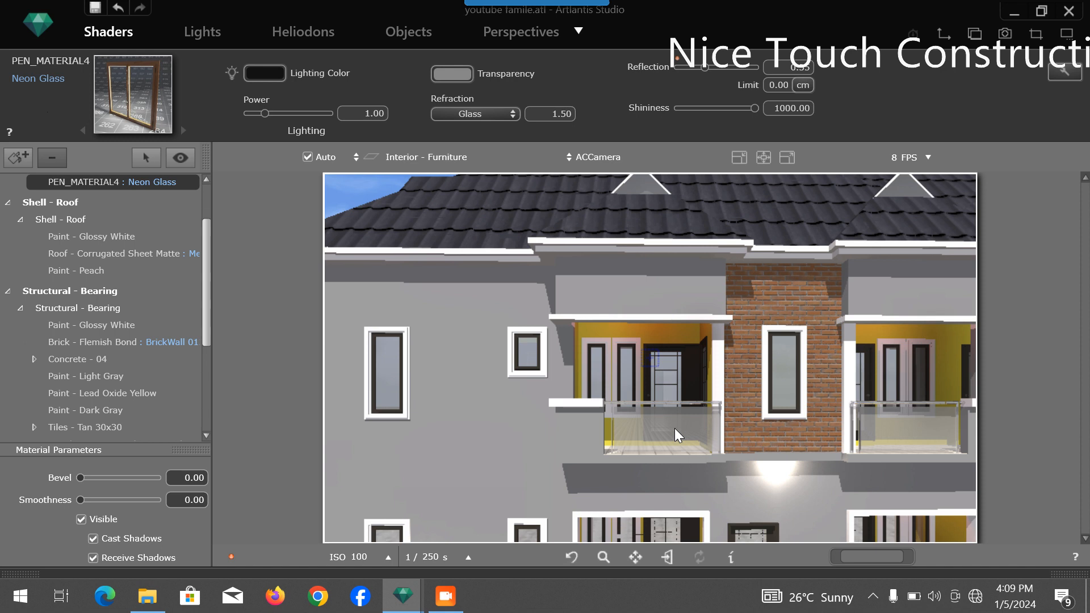
Step: Darken the Neon Glass railing's transparency colour to near-black 191818
left_click(470, 74)
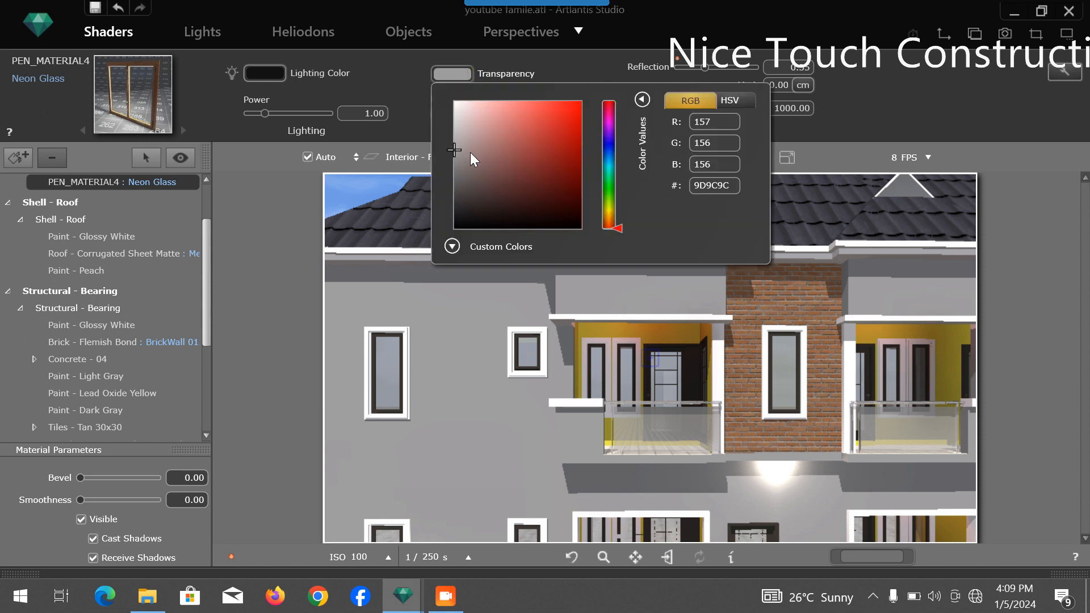
left_click(458, 217)
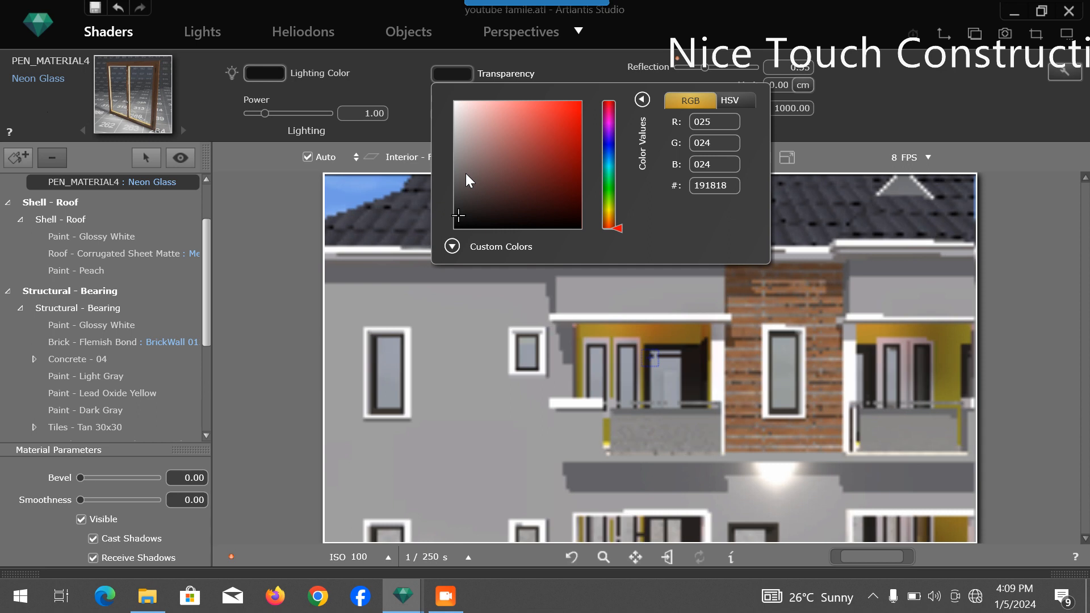
left_click(276, 73)
left_click(275, 73)
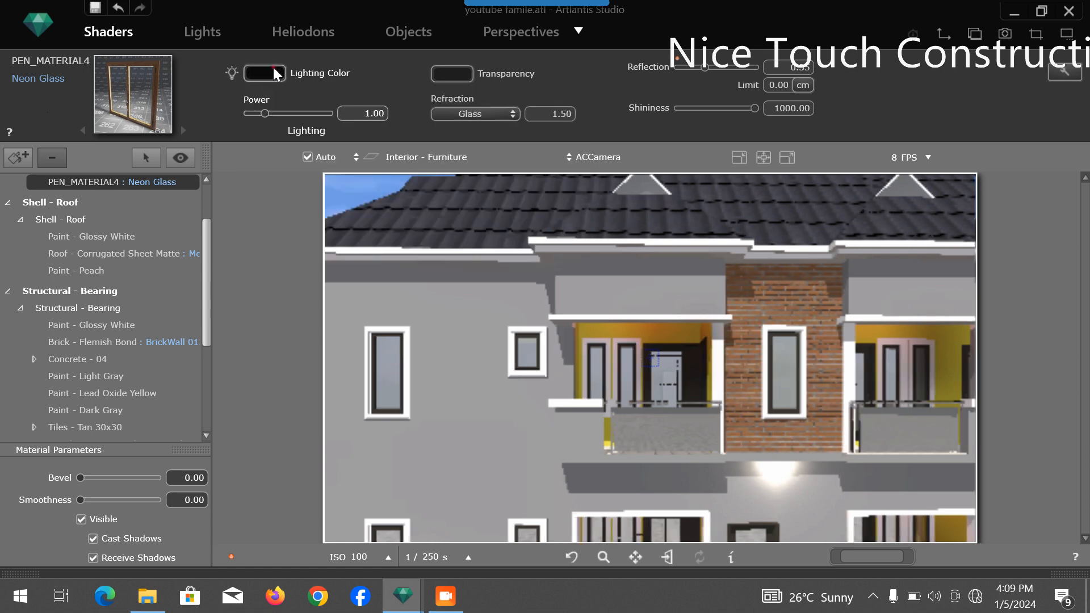
Step: Replace the shader on railing material PEN_MATERIAL4 with Glass Light Plane from the library and set its refraction to Glass
left_click(1055, 575)
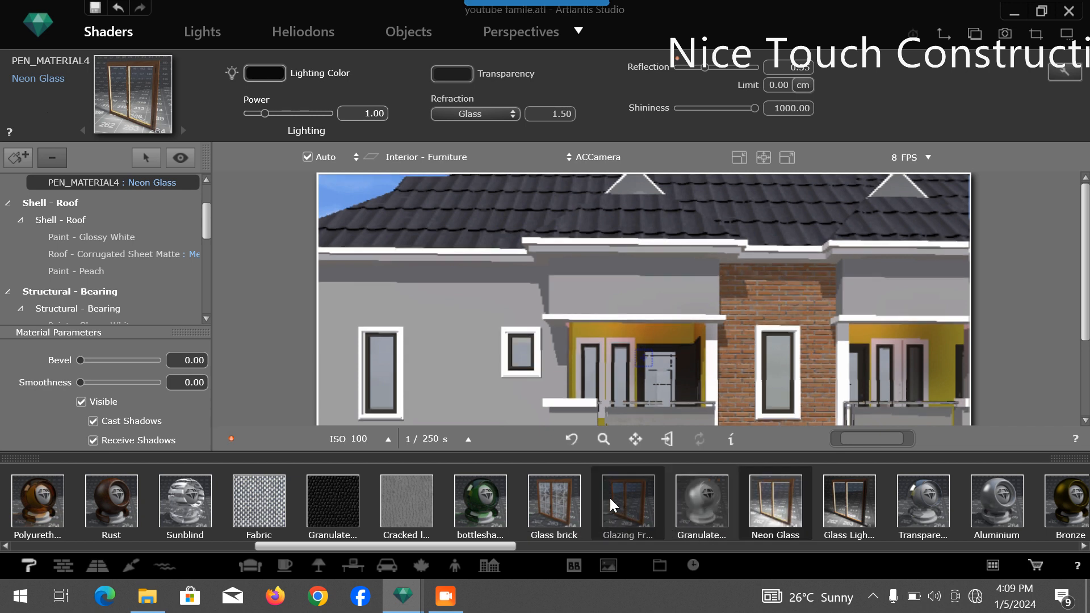
left_click_drag(848, 508, 679, 416)
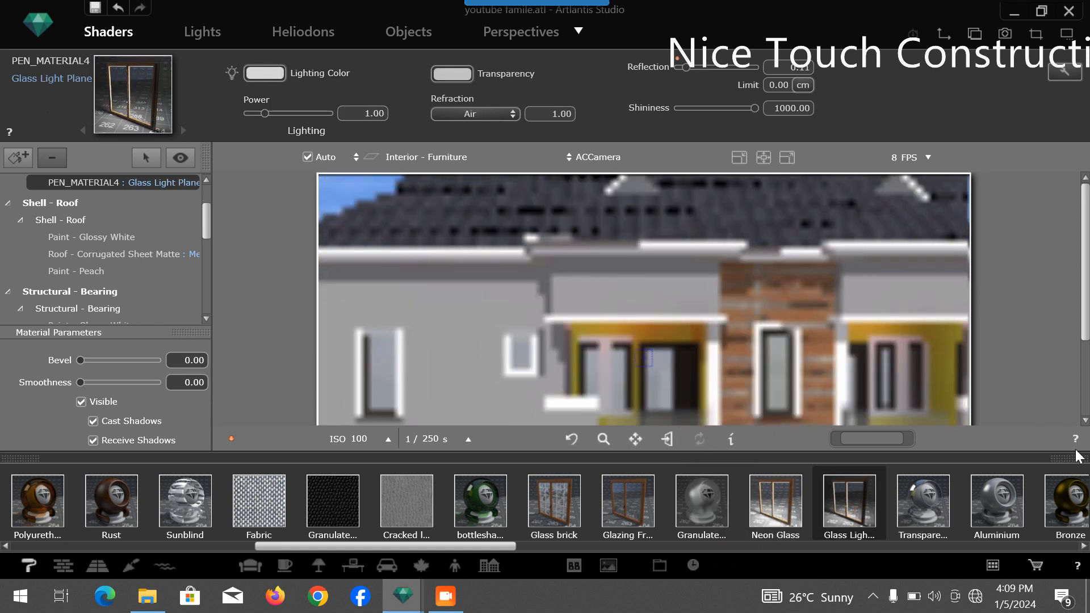
left_click(1078, 457)
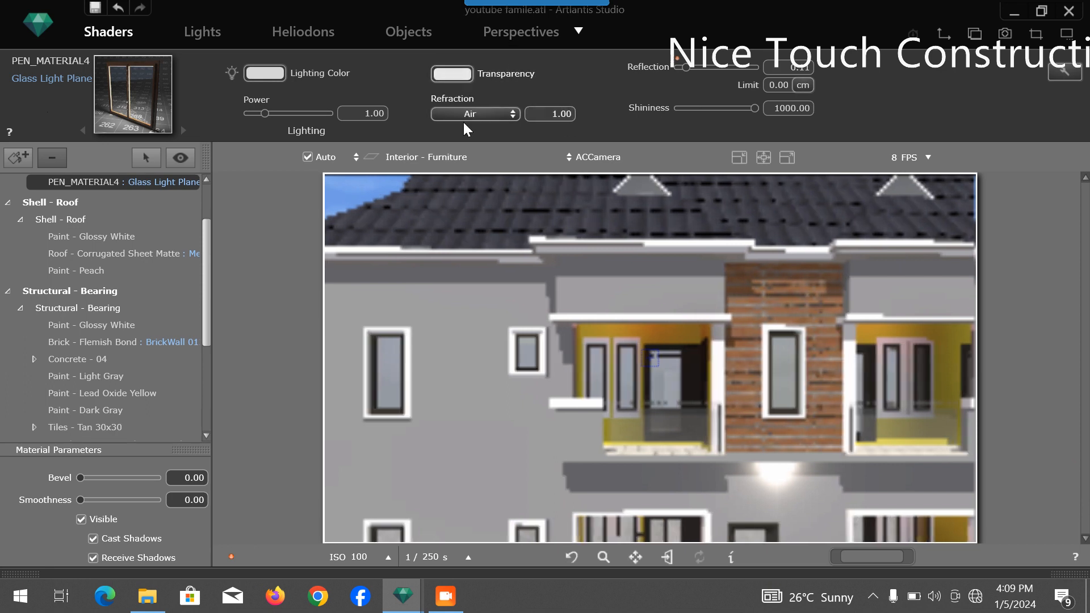
left_click(463, 117)
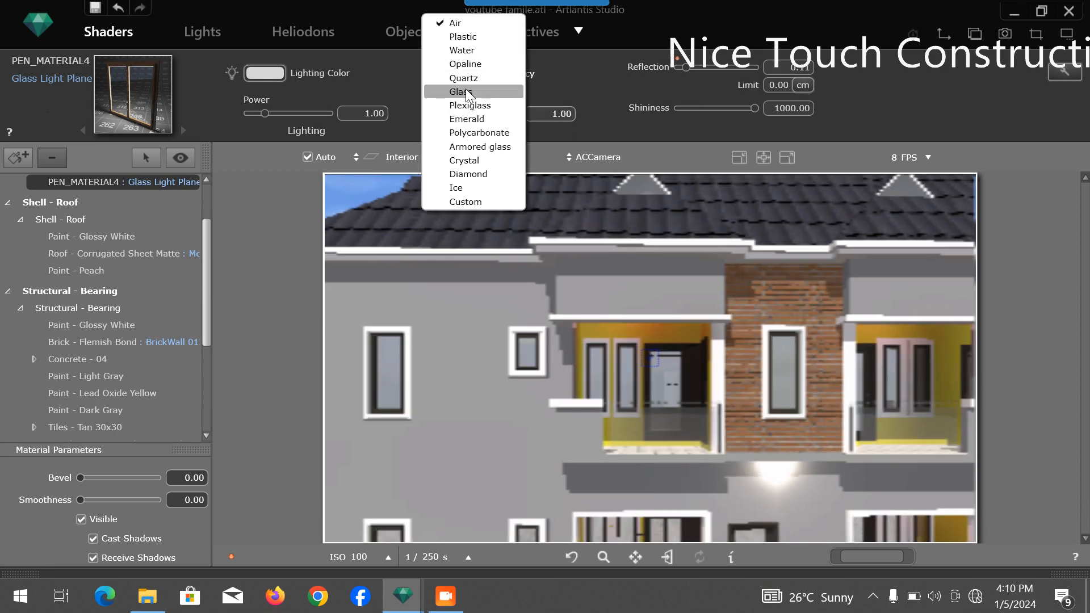
left_click(465, 92)
Step: Set the railing glass's lighting colour to dark grey 2F2E2E and its transparency colour to 635B5B
left_click(265, 73)
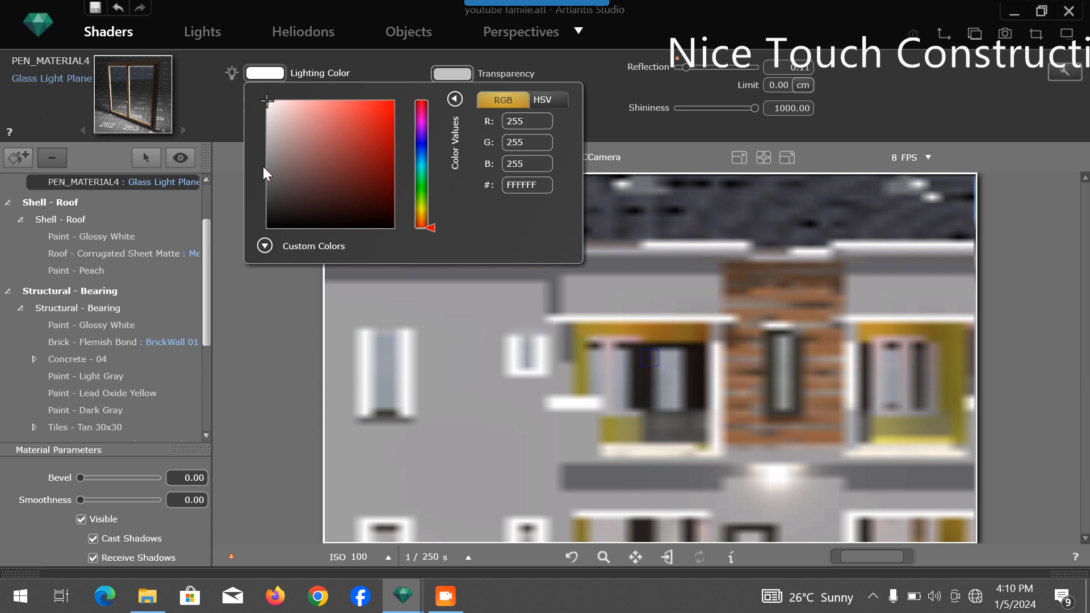
left_click(270, 202)
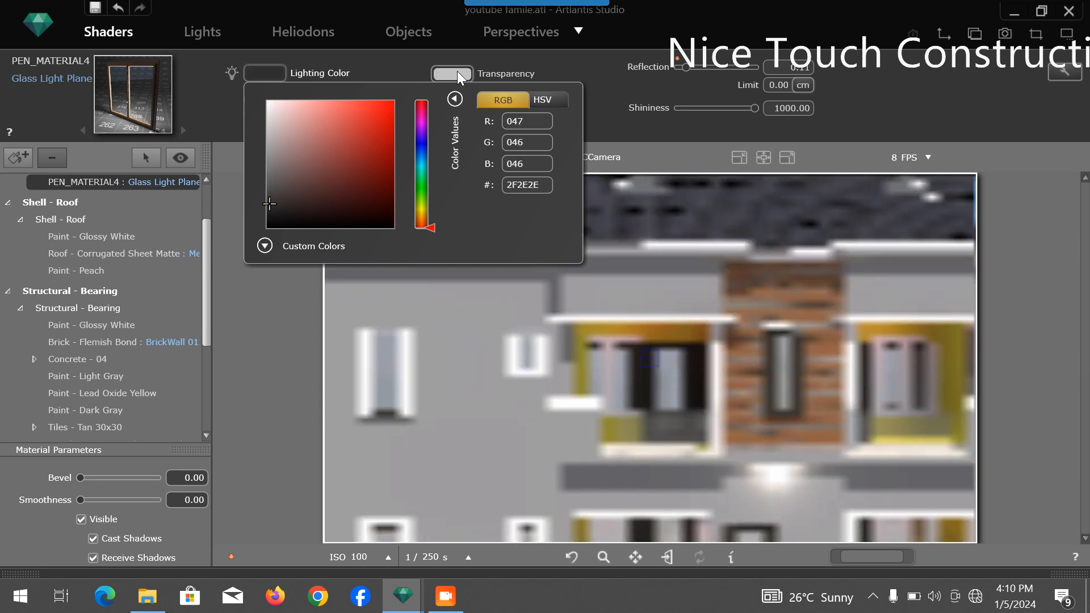
left_click(457, 73)
left_click(464, 187)
Step: Raise the reflection of the Glass Light Plane railing material to about 0.33 and save the document
left_click(702, 67)
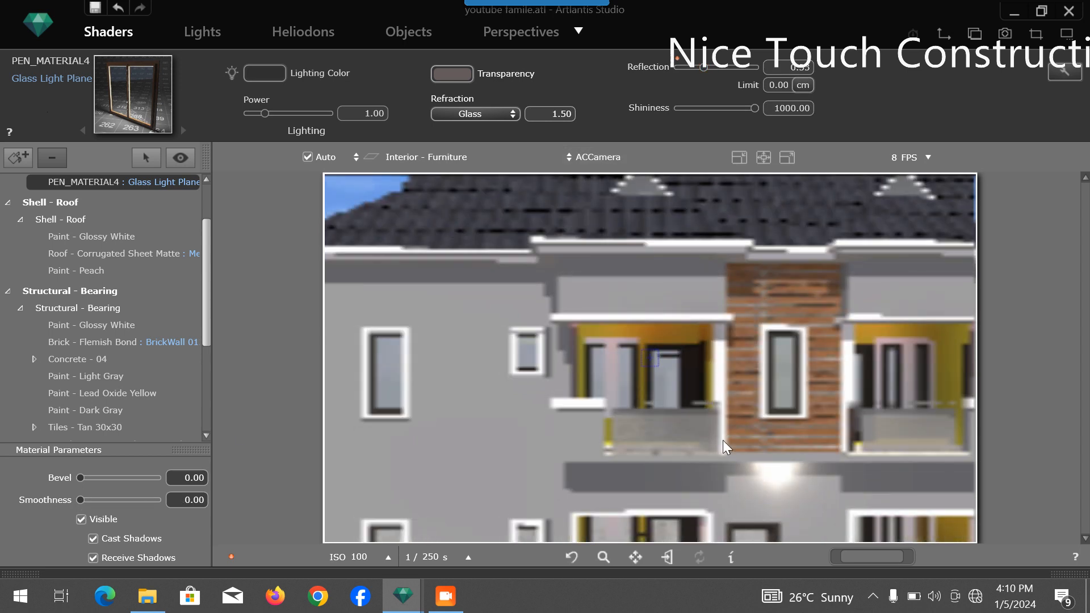
left_click(660, 423)
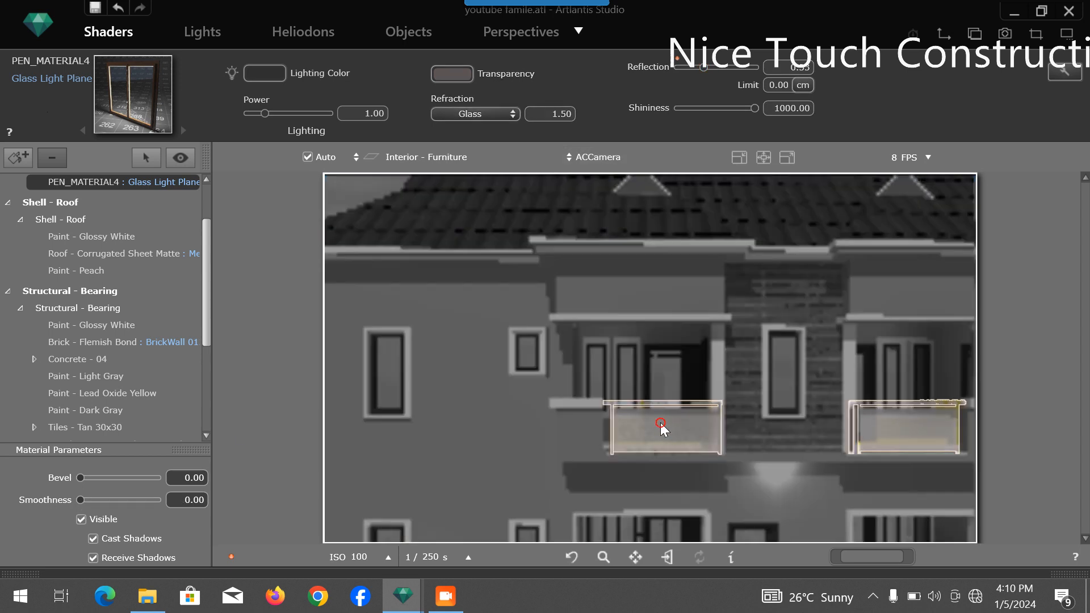
scroll(153, 205, "up", 2)
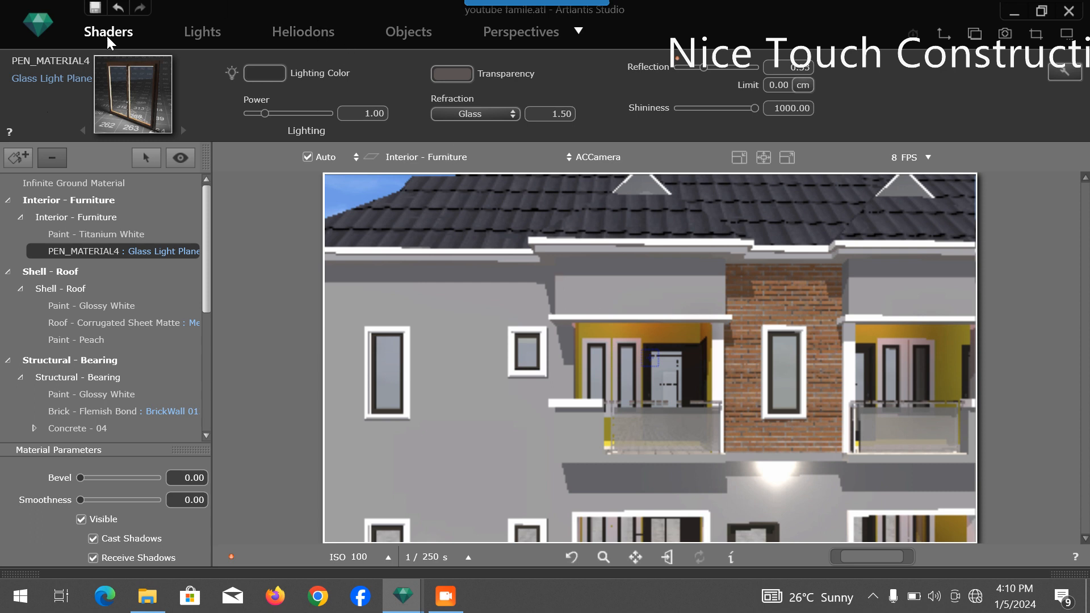
left_click(37, 26)
mouse_move(84, 164)
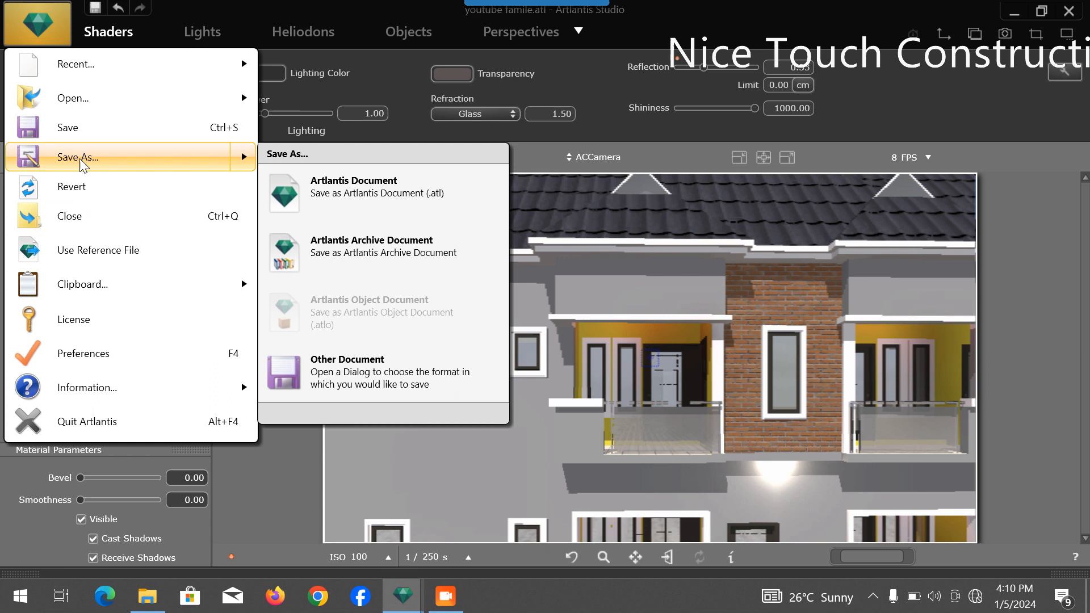
left_click(68, 127)
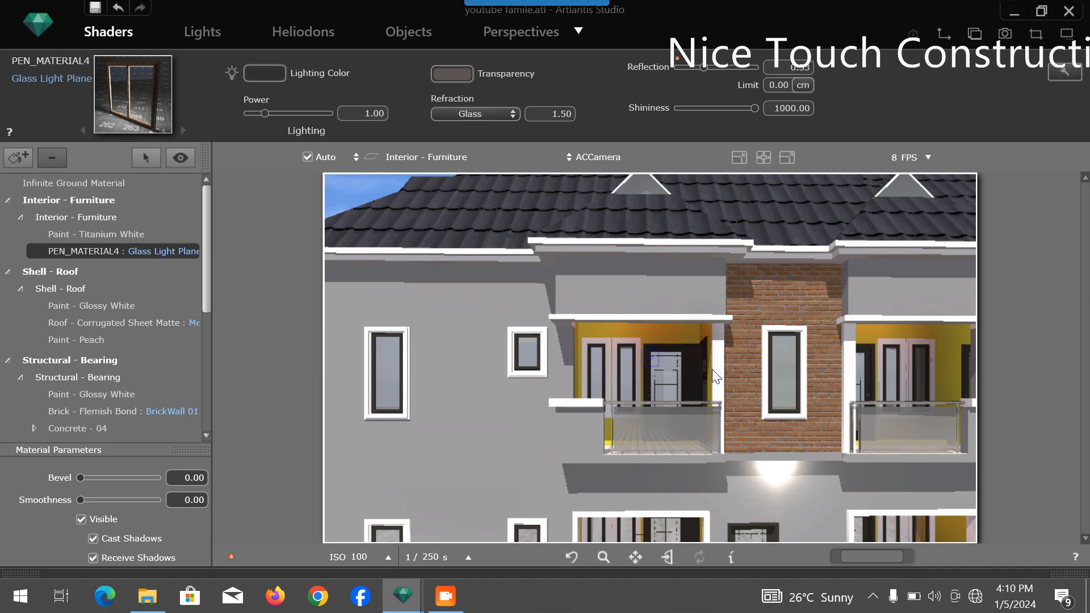
Step: Darken the transparency colour of the window glass material Glass - Clear Fast to near-black
left_click(784, 363)
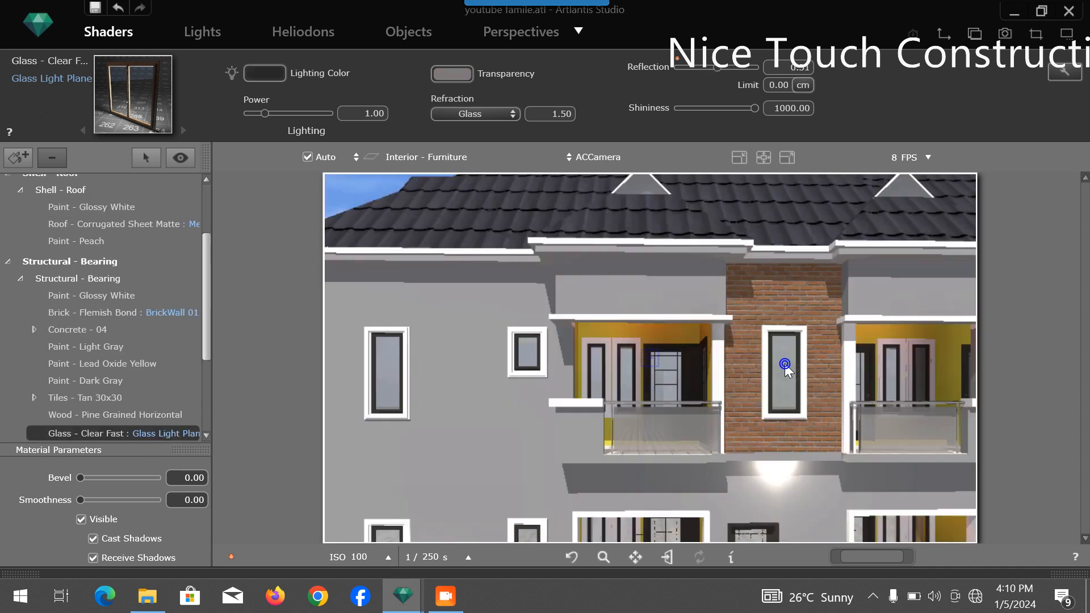
left_click(460, 74)
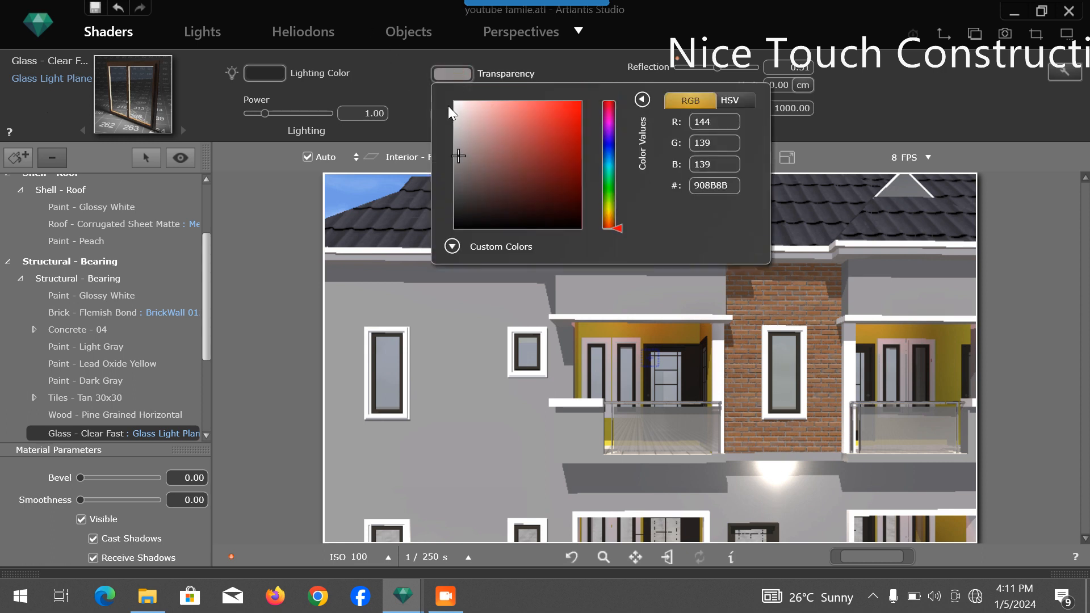
left_click(459, 189)
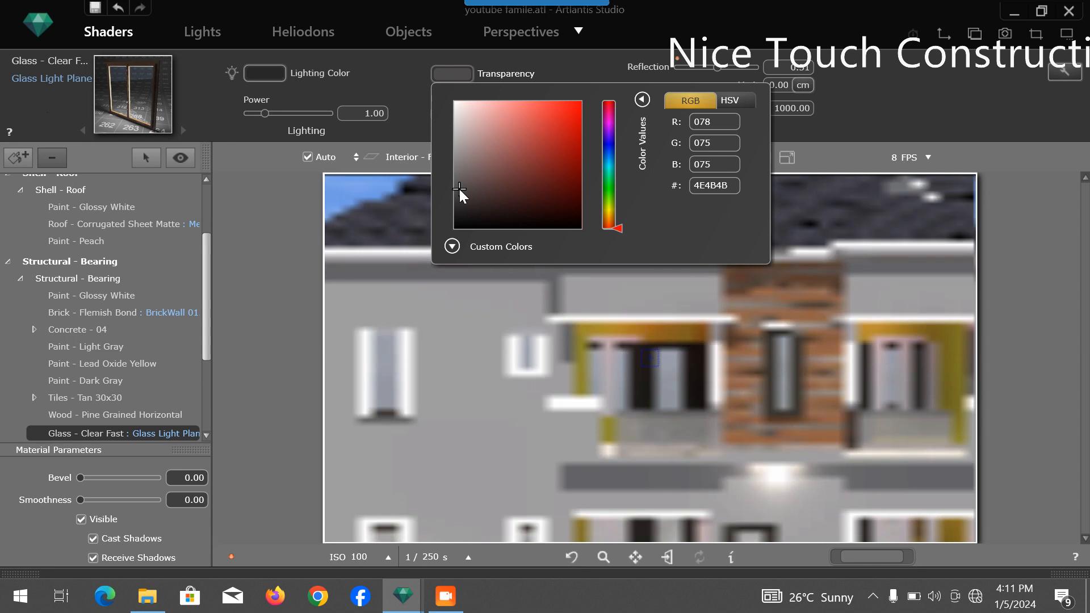
left_click(462, 206)
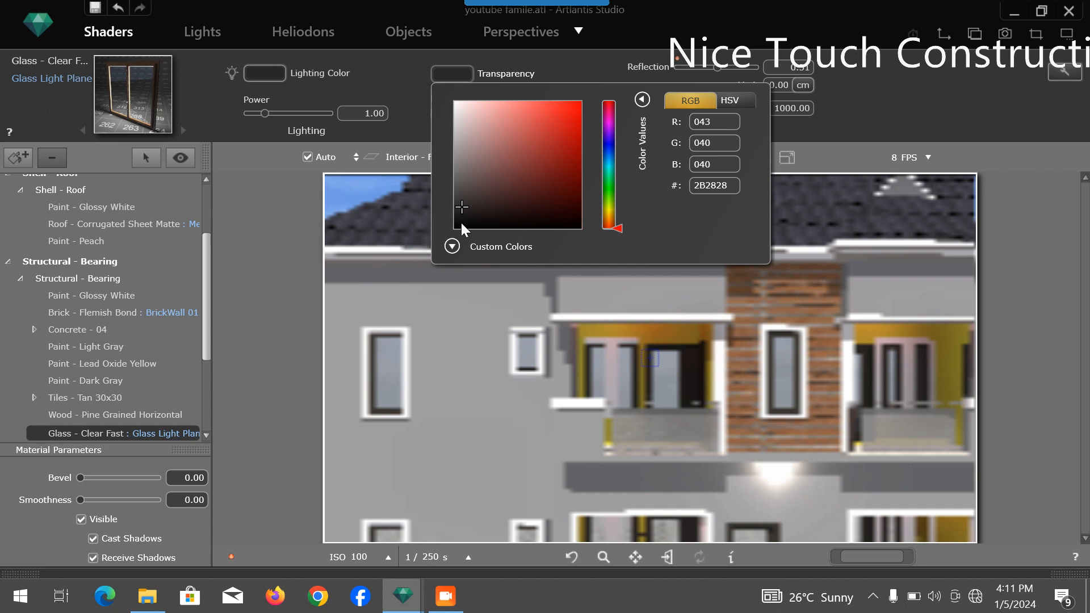
left_click(409, 87)
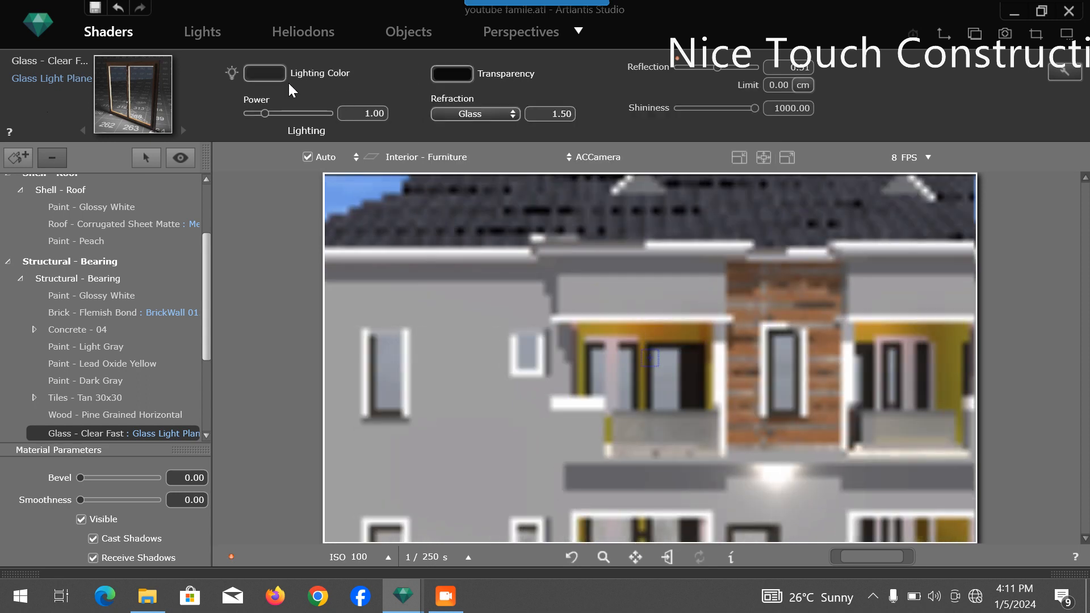
left_click(273, 72)
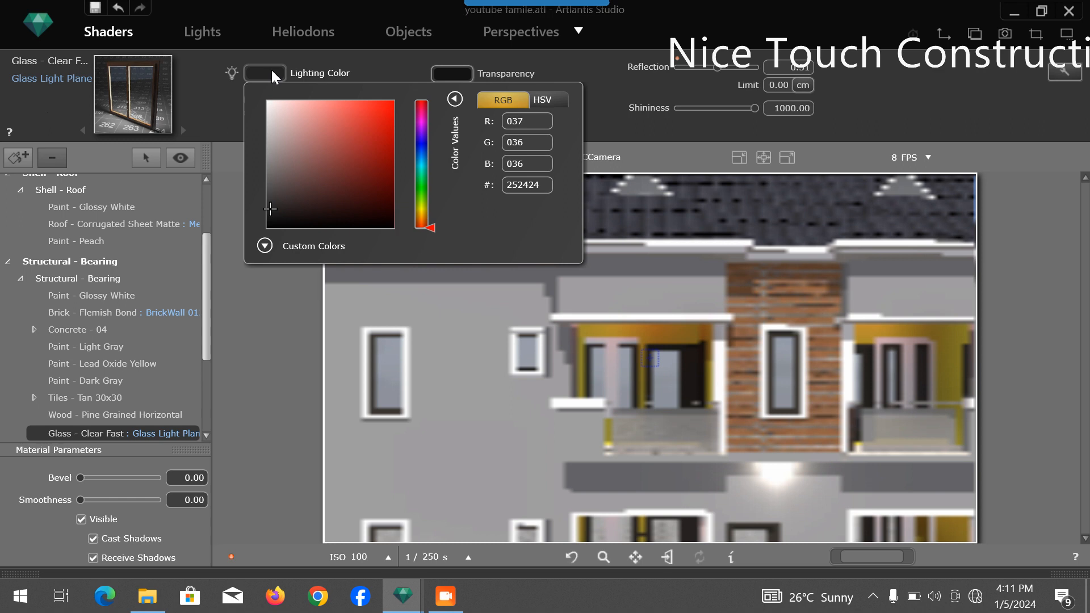
left_click(272, 73)
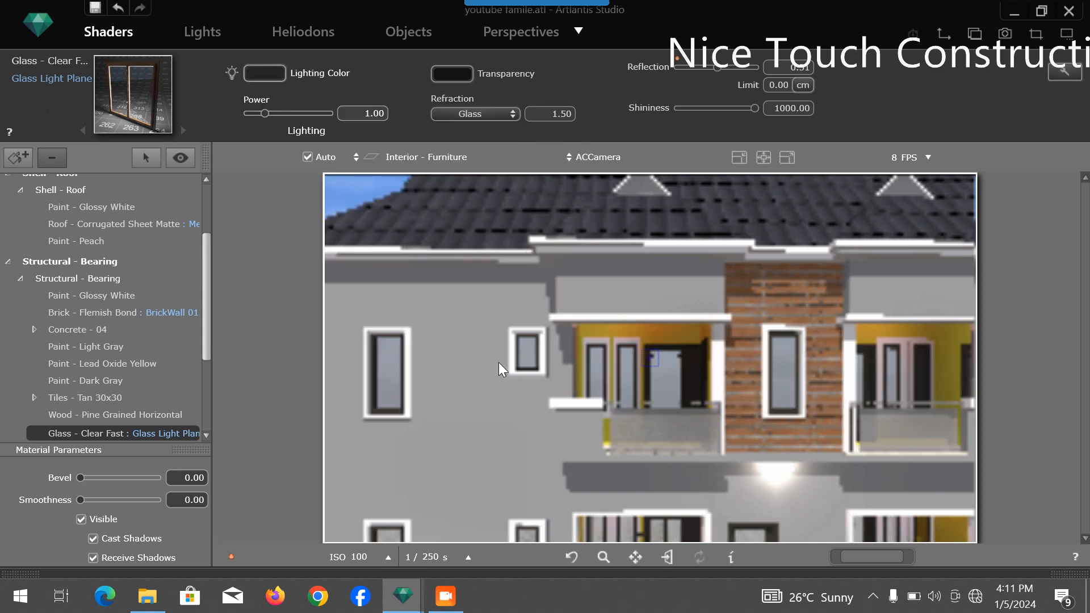
Step: Darken the balcony railing glass's transparency and lighting colours to near-black and save the document
left_click(674, 428)
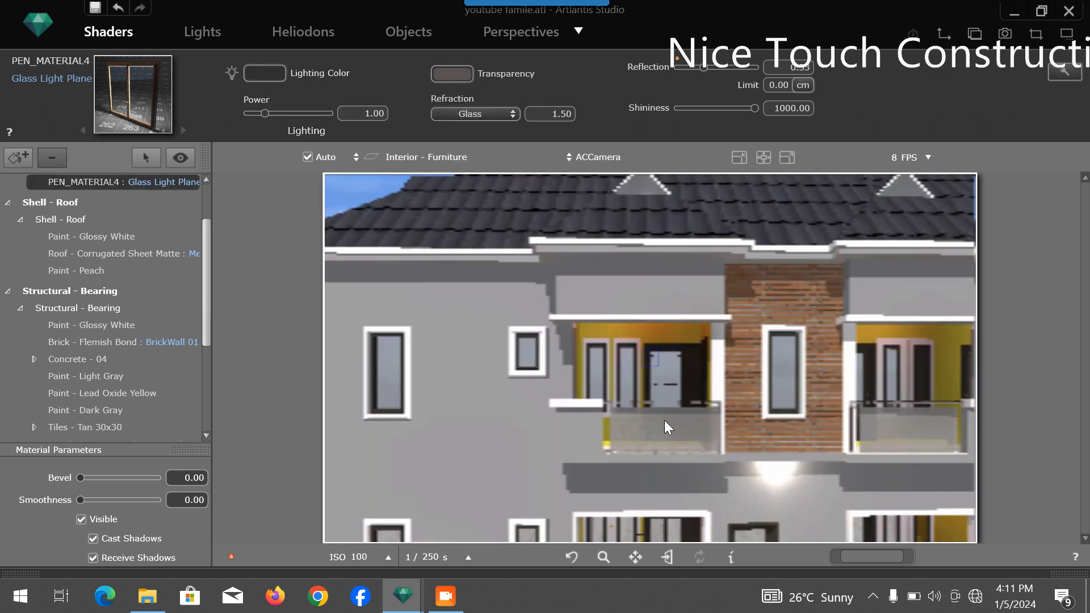
left_click(452, 74)
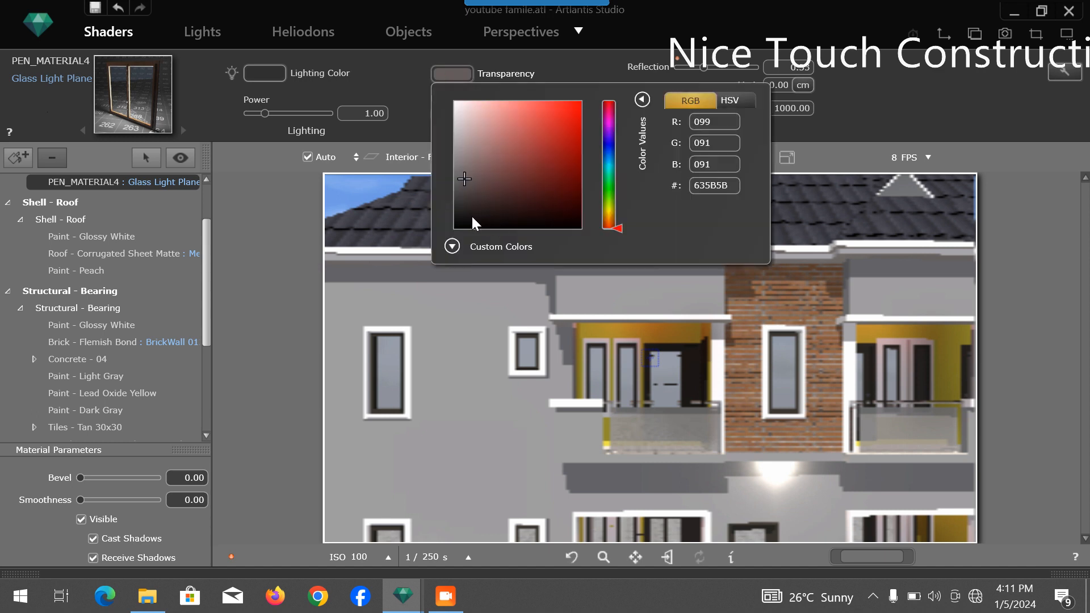
left_click(471, 223)
left_click(265, 69)
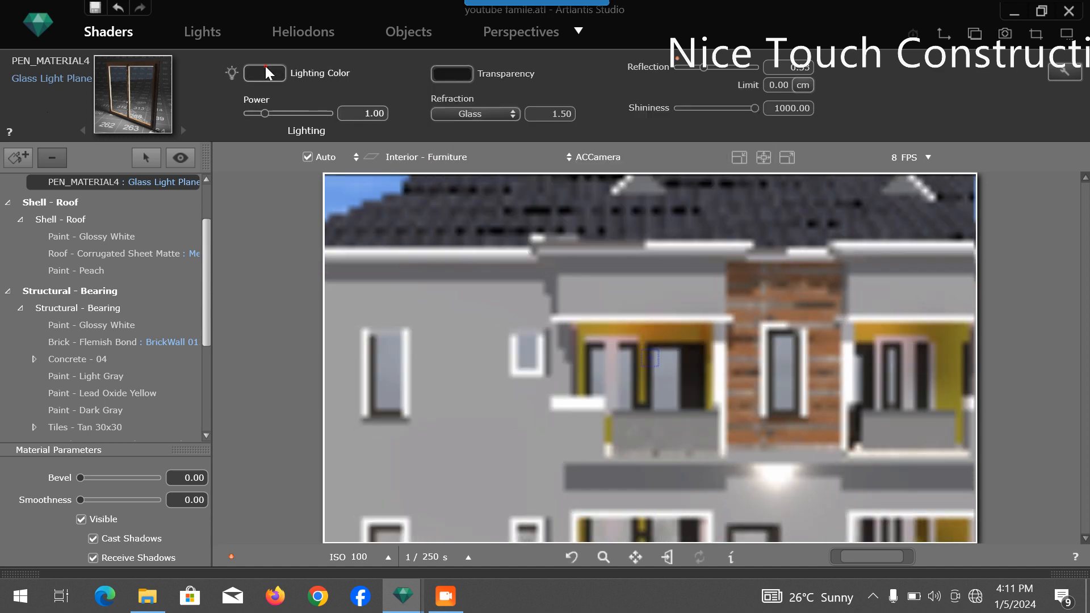
left_click(266, 73)
left_click(270, 220)
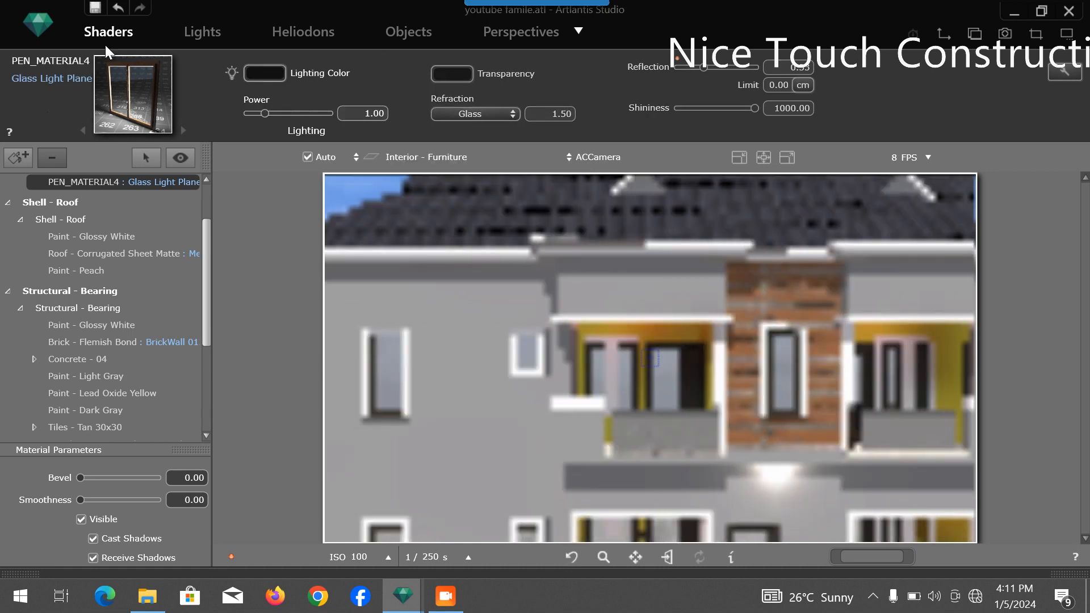
left_click(37, 24)
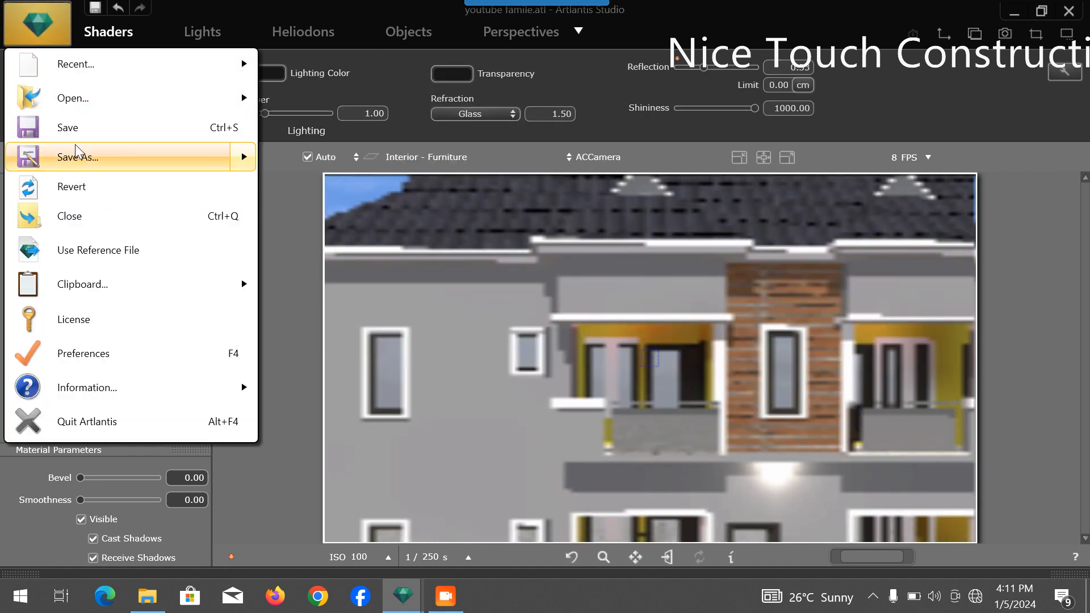
left_click(72, 128)
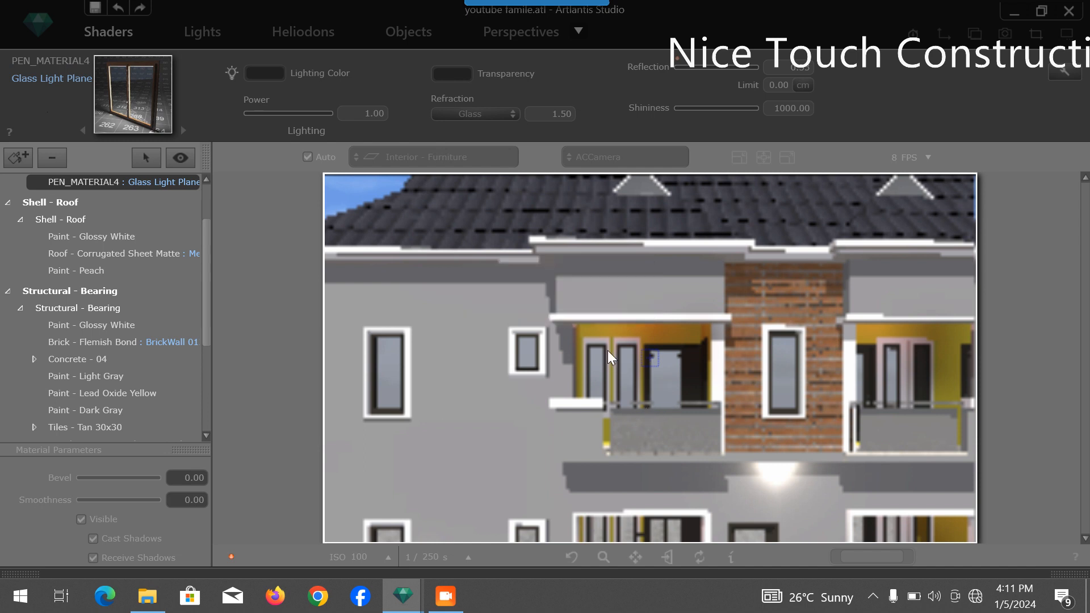
Step: Raise the shininess of the yellow balcony wall paint to about 164 and set its smoothness to 0
scroll(640, 368, "down", 2)
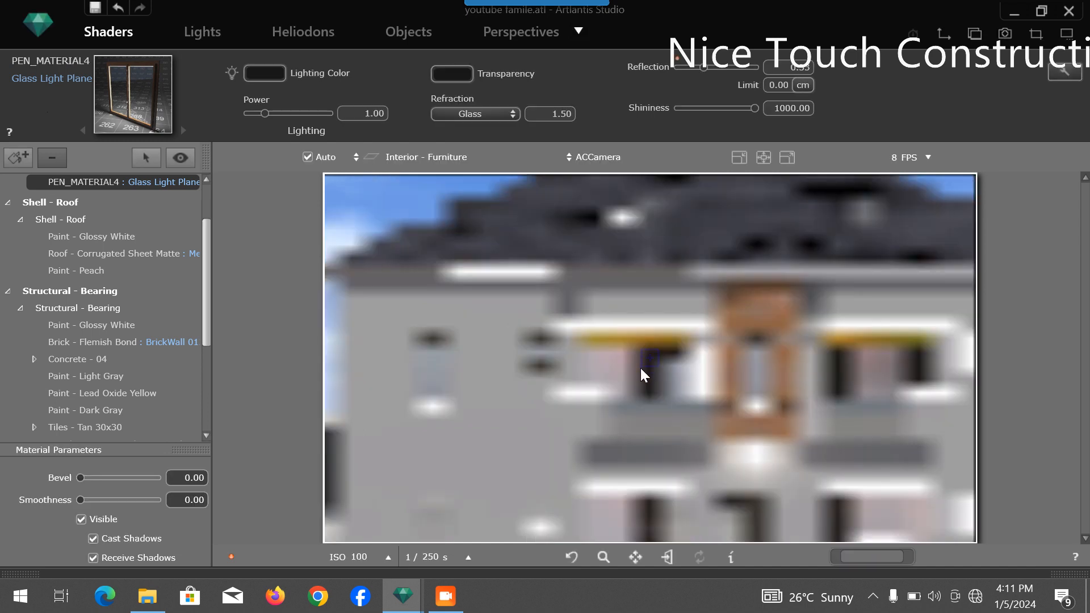
scroll(609, 397, "down", 3)
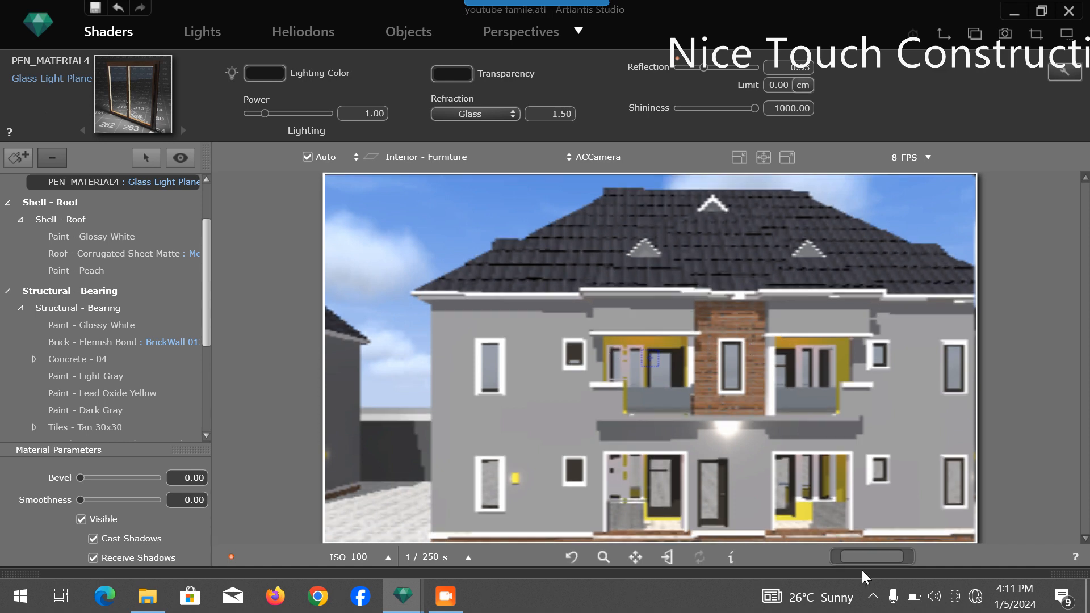
left_click(802, 514)
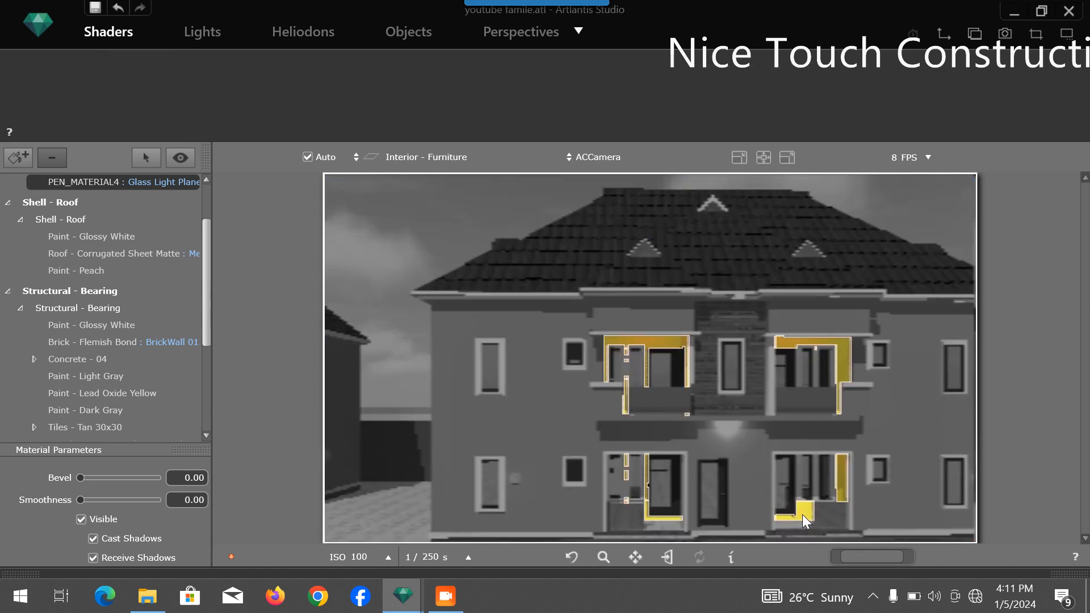
left_click_drag(386, 111, 415, 114)
left_click_drag(94, 499, 73, 499)
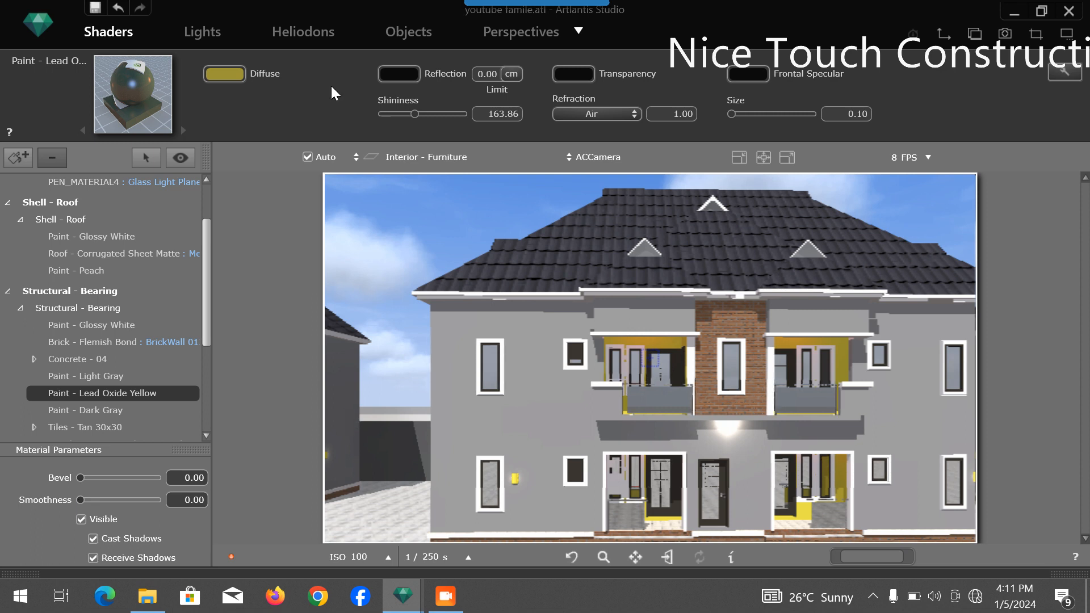
Step: Remove the Poured Concrete 01 GS.tif texture from the ground's Concrete - 04 material
left_click(511, 32)
left_click_drag(522, 407, 704, 370)
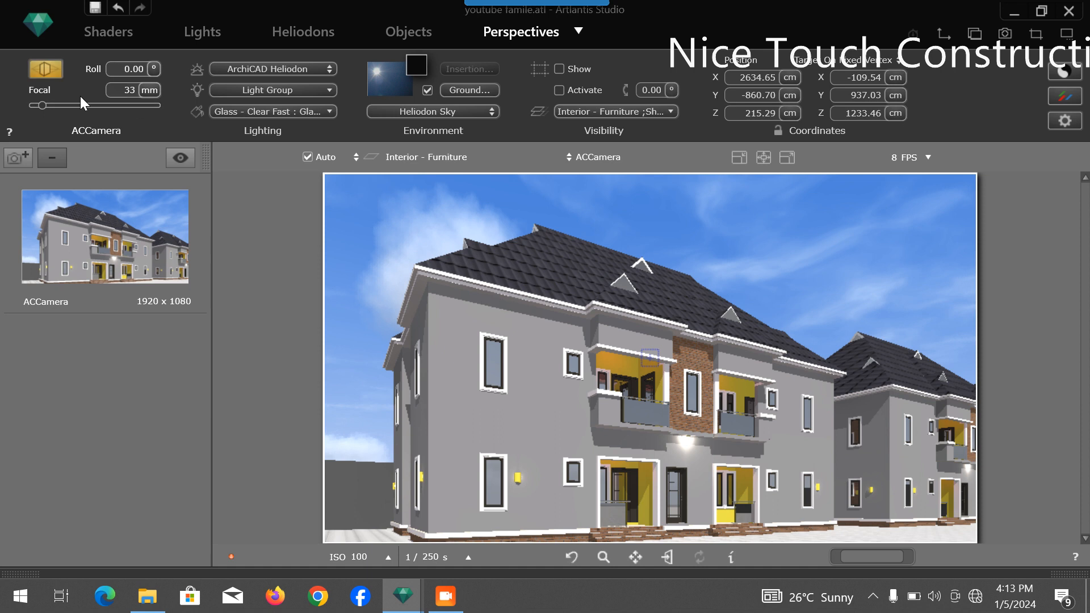
left_click(101, 30)
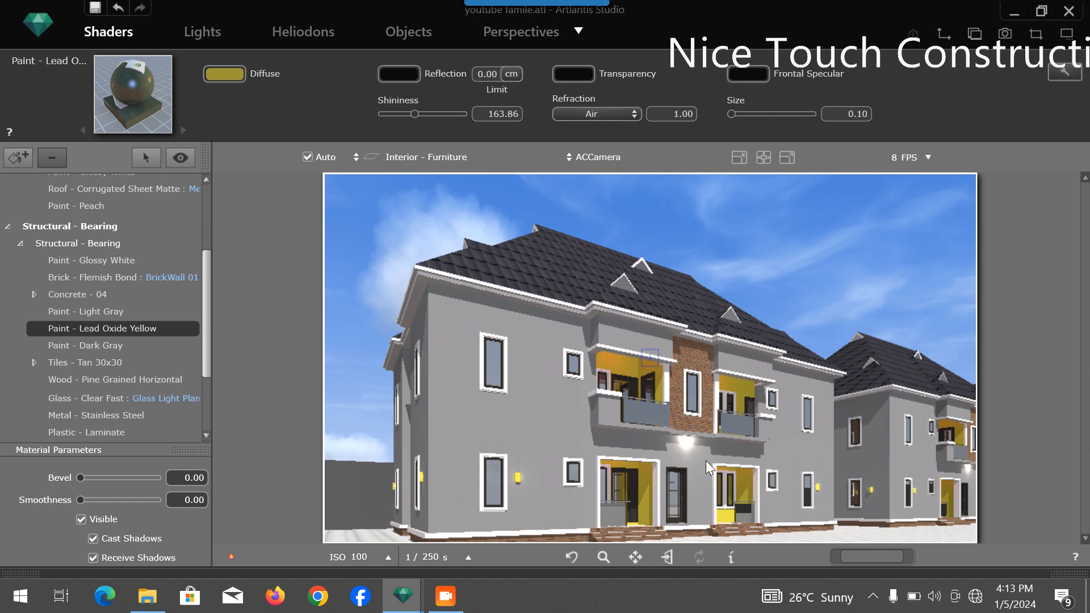
left_click(674, 532)
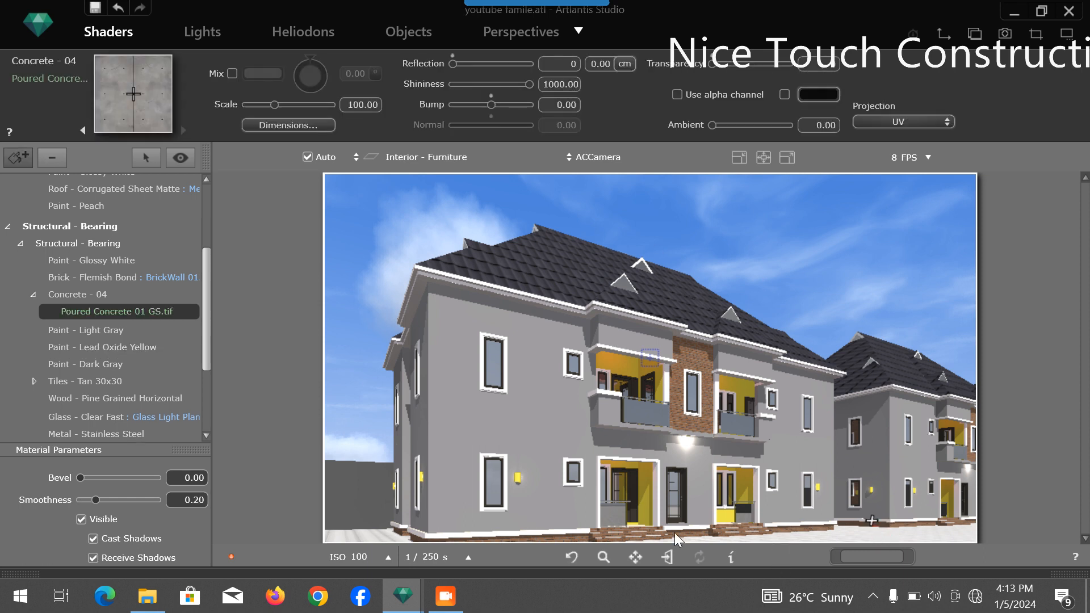
right_click(161, 312)
left_click(247, 325)
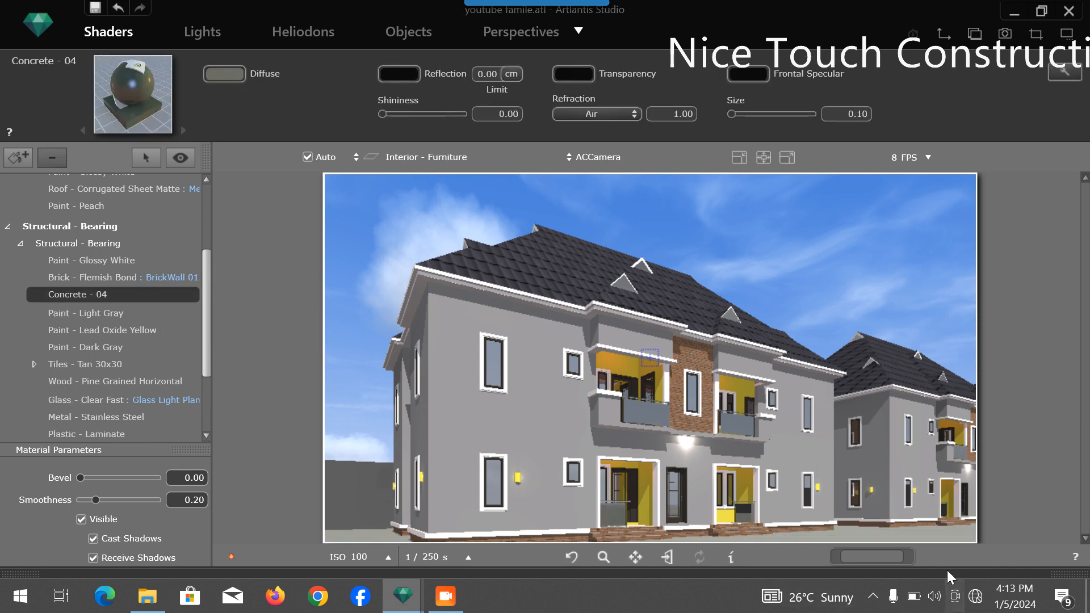
Step: Apply the Paving 10 shader from the catalog to the ground around the buildings
left_click(1065, 574)
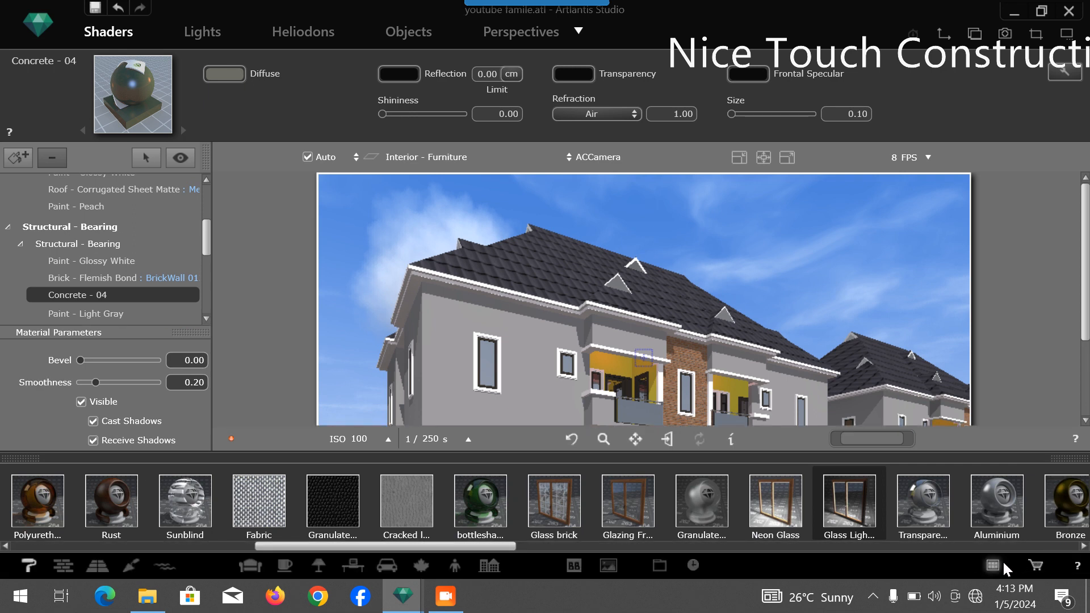
left_click(995, 565)
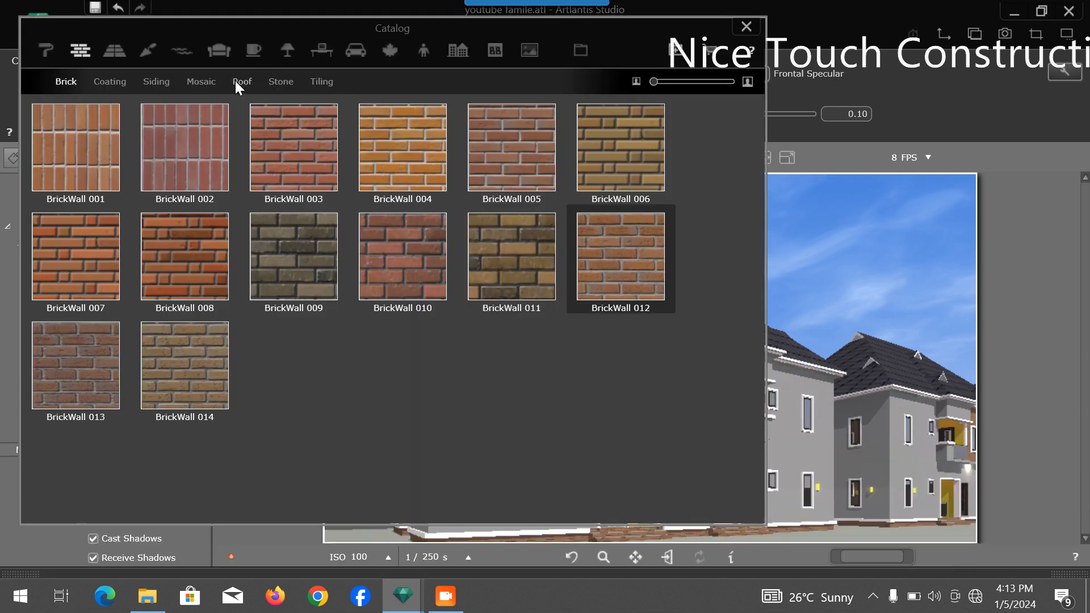
left_click(116, 53)
scroll(298, 259, "down", 4)
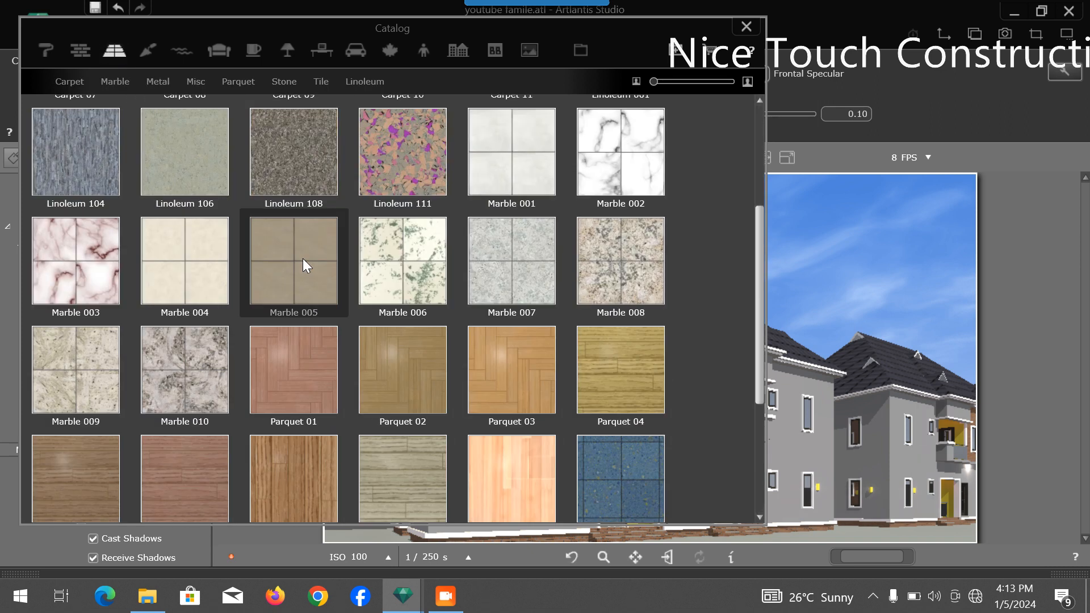
scroll(302, 259, "down", 4)
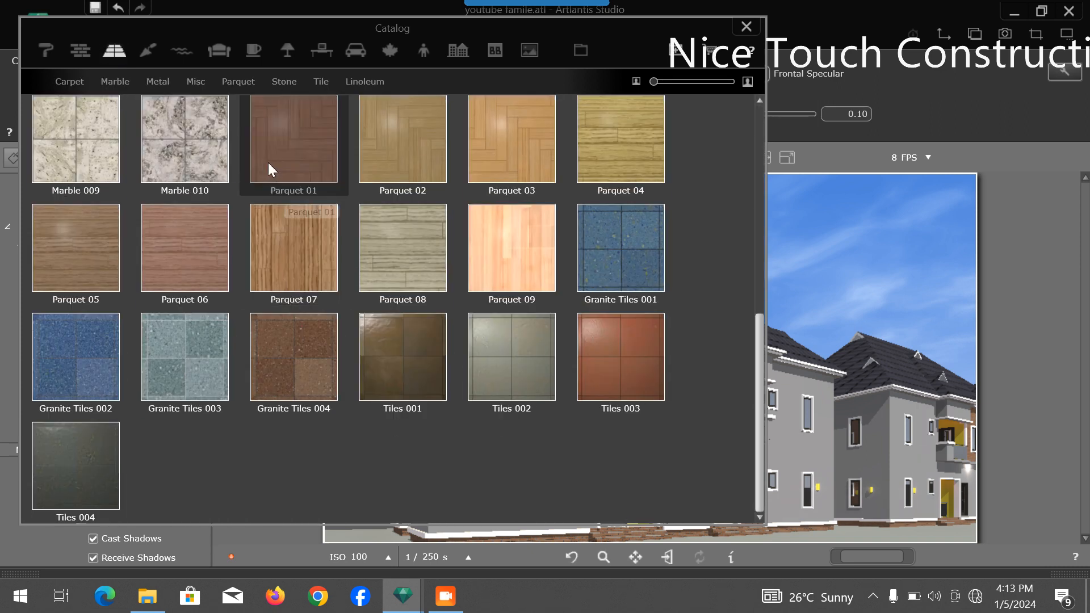
scroll(268, 170, "up", 5)
scroll(335, 254, "down", 3)
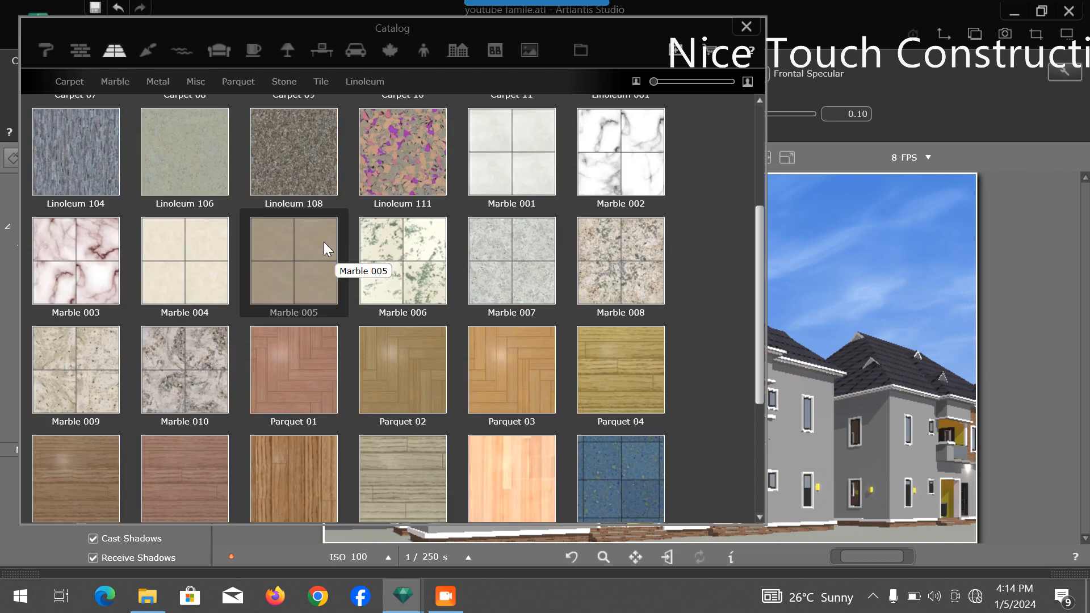
left_click(118, 83)
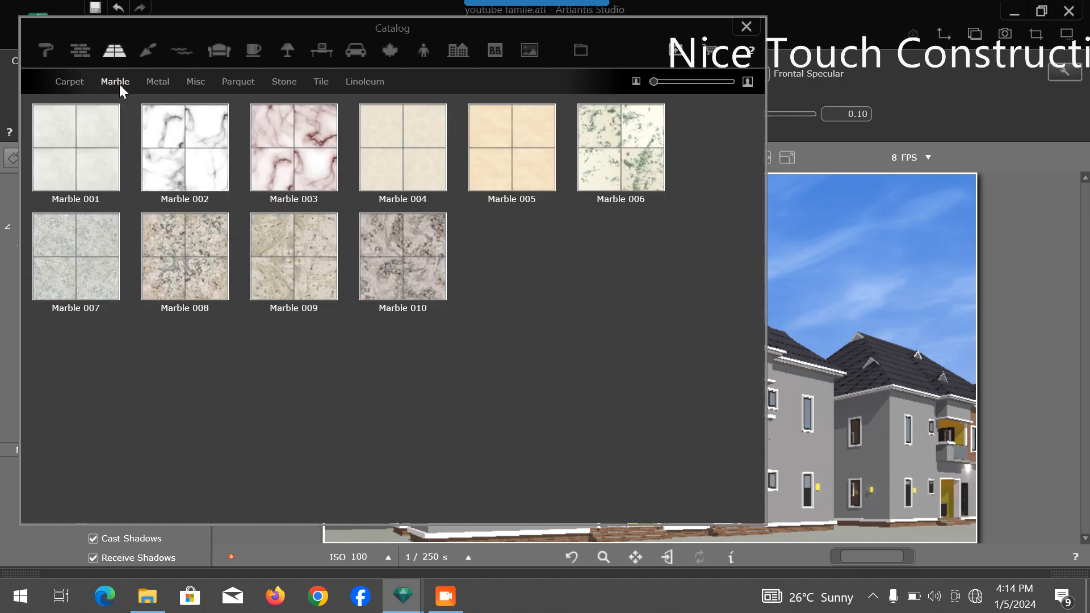
left_click(146, 54)
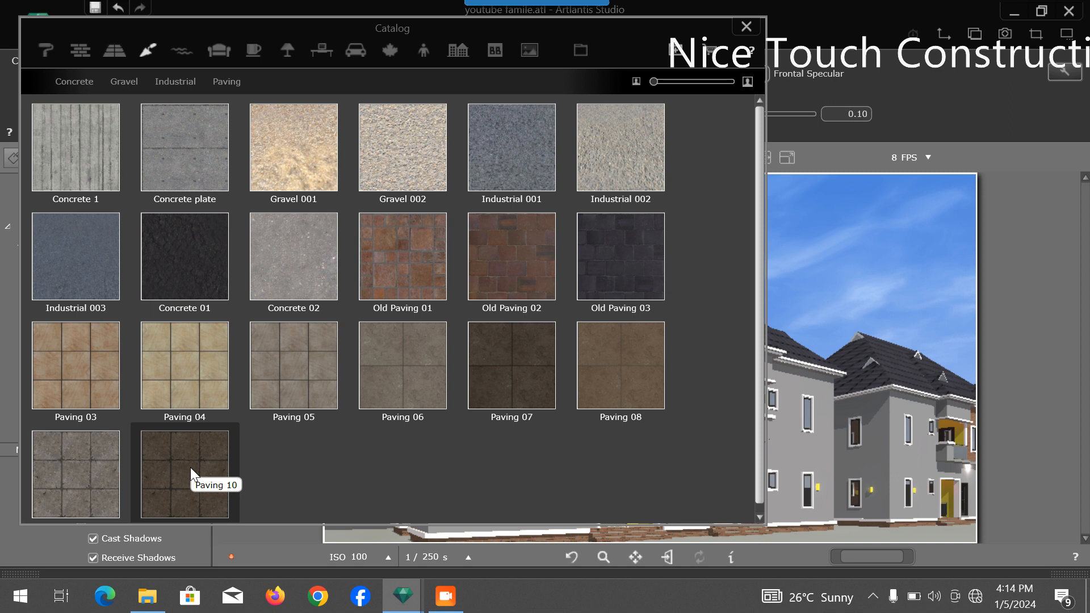
left_click_drag(190, 468, 874, 538)
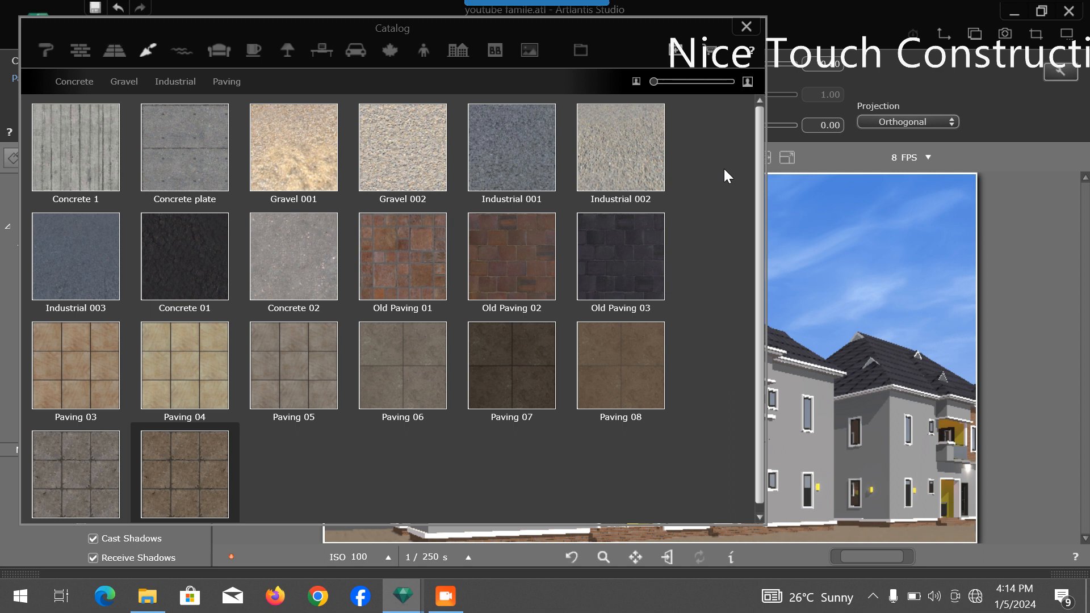
left_click(741, 24)
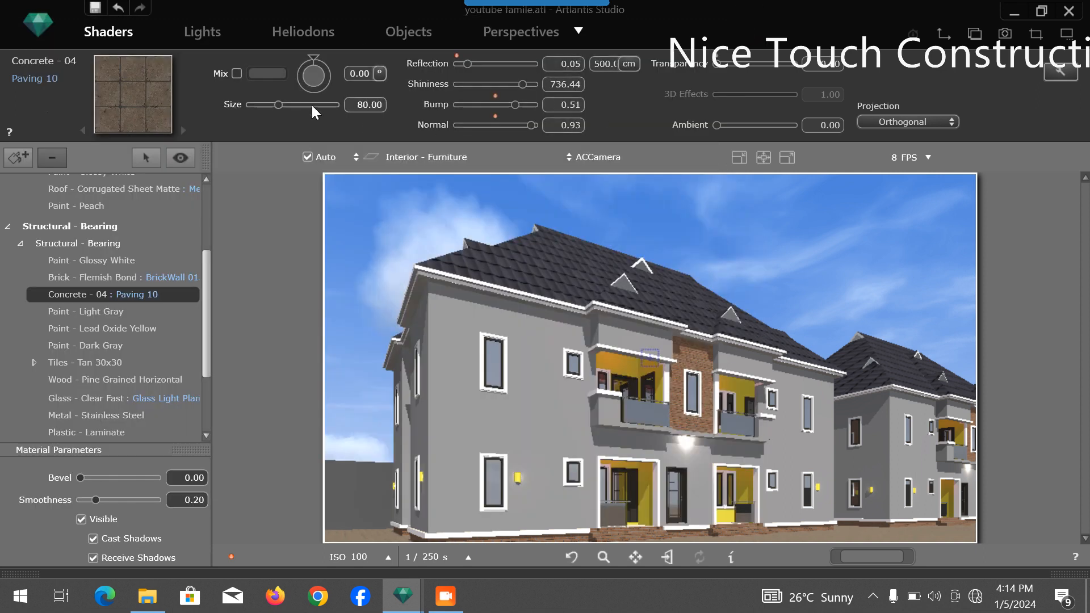
Step: Set the ground's Paving 10 size to 113.60 and its smoothness to 0, and save the document
left_click_drag(278, 103, 303, 105)
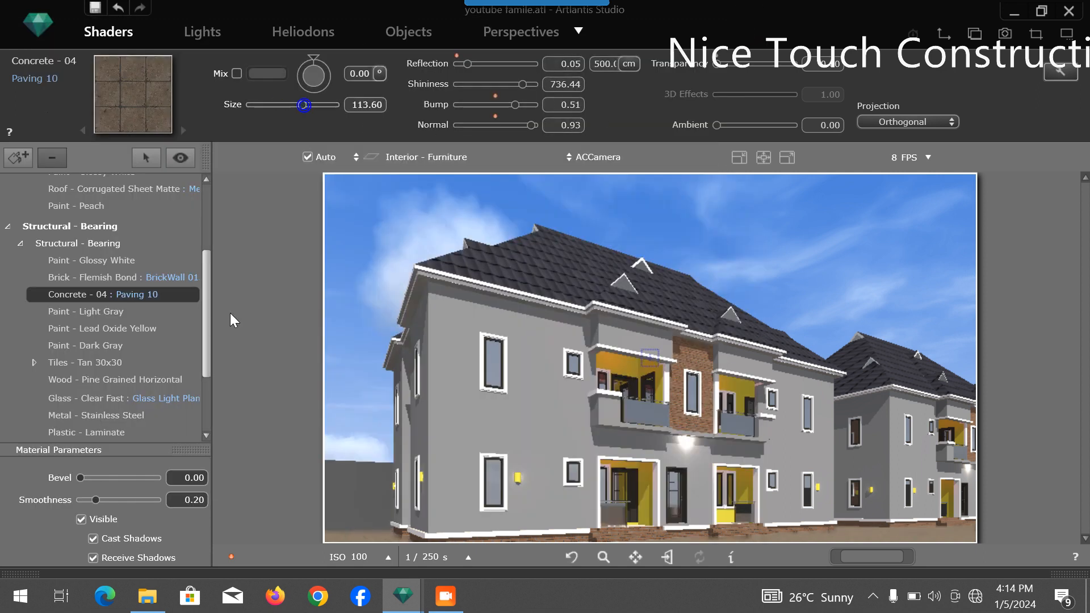
left_click_drag(90, 499, 44, 494)
left_click(493, 30)
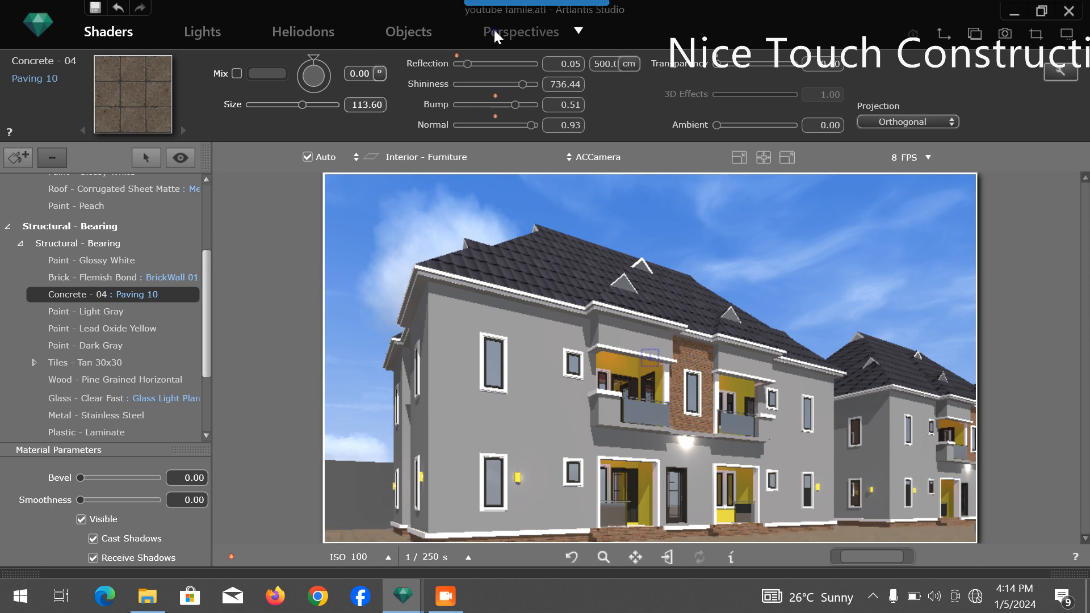
left_click_drag(646, 328, 727, 417)
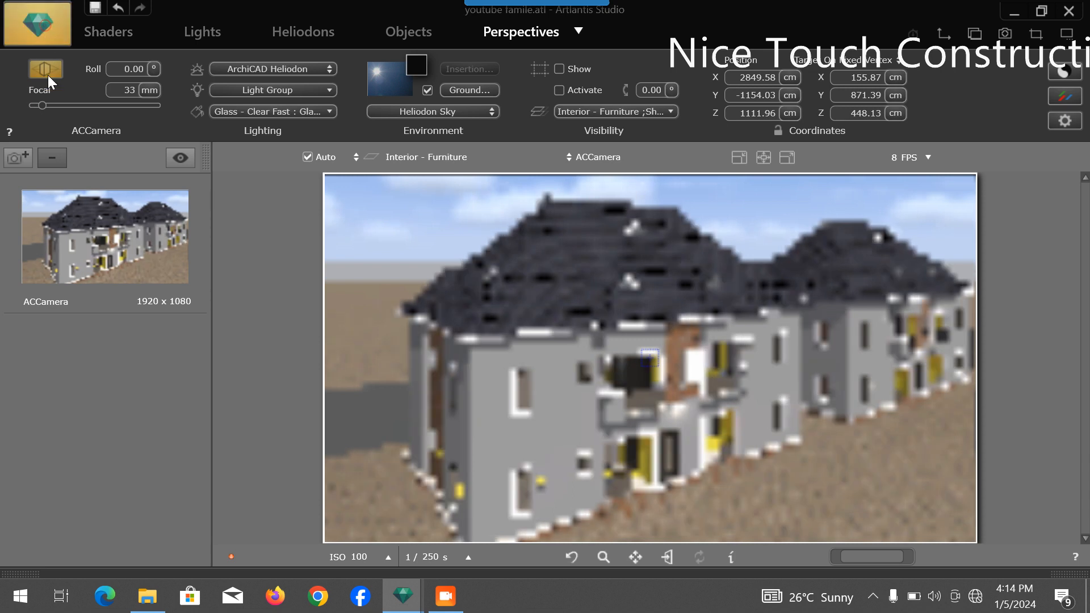
left_click(45, 25)
left_click(82, 134)
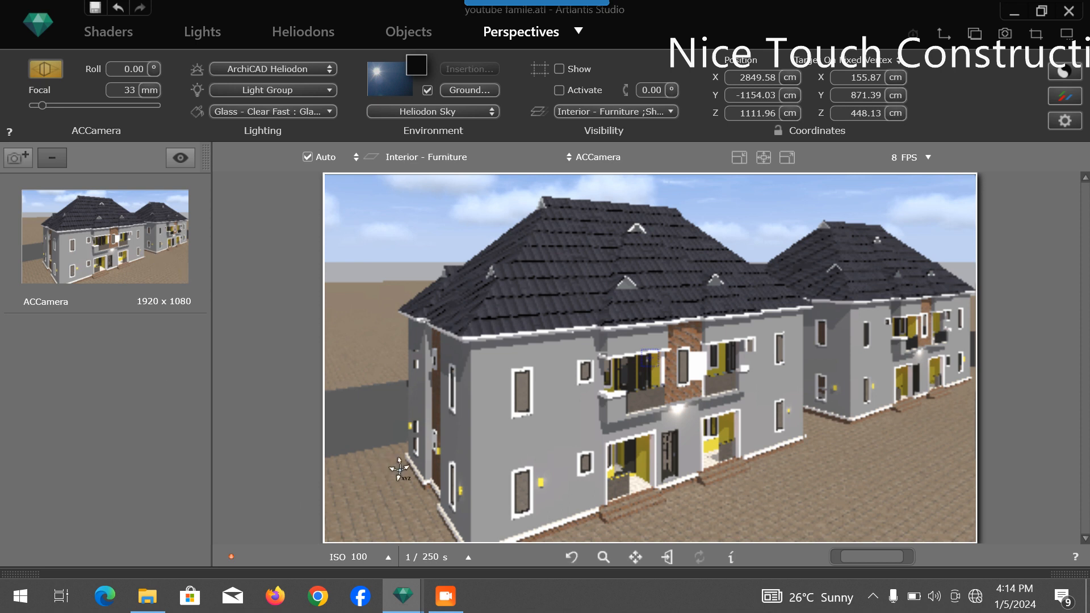
mouse_move(445, 593)
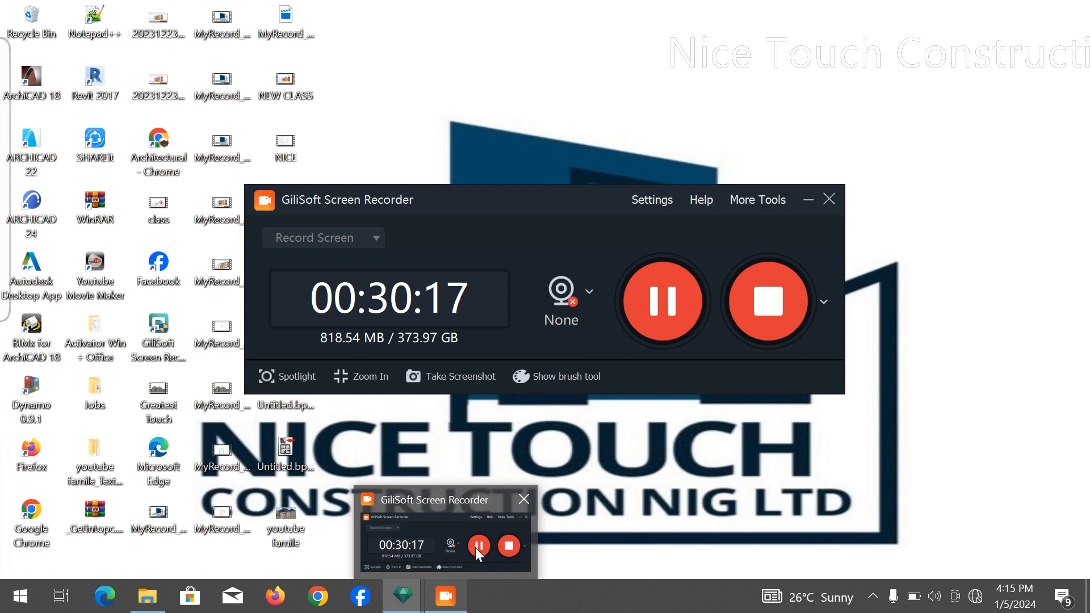
left_click(477, 551)
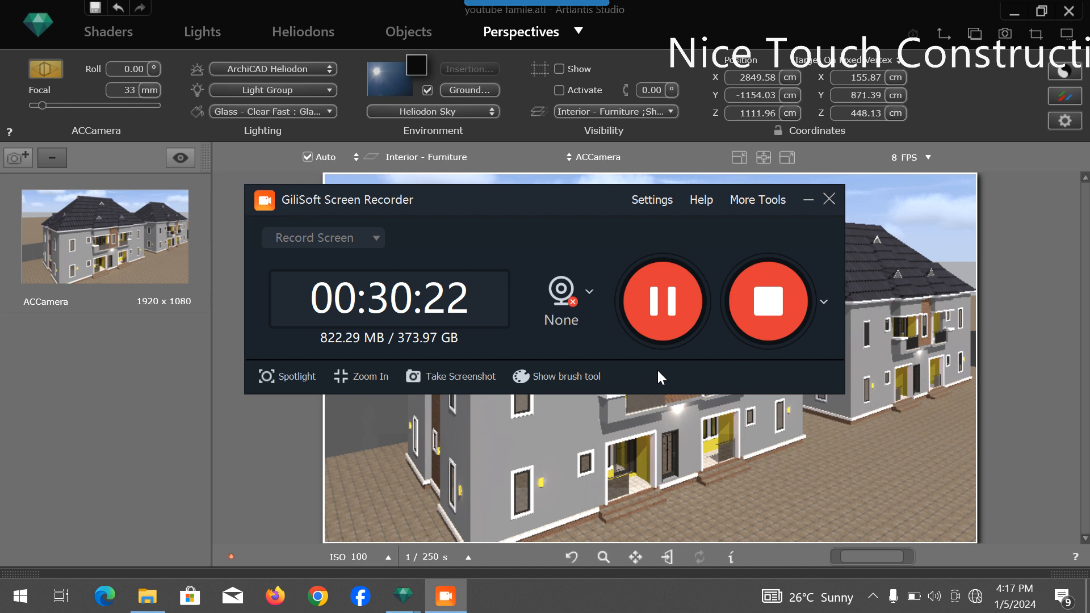
left_click(728, 508)
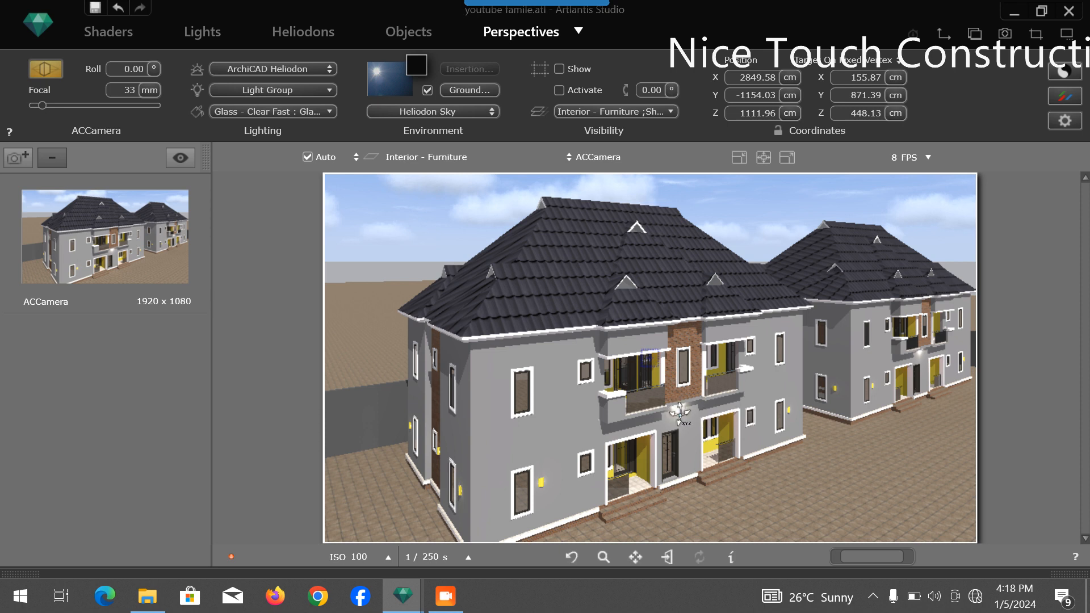
Step: Reposition ACCamera to a low corner view of the small end building, with the other apartment blocks receding behind it
scroll(541, 285, "down", 2)
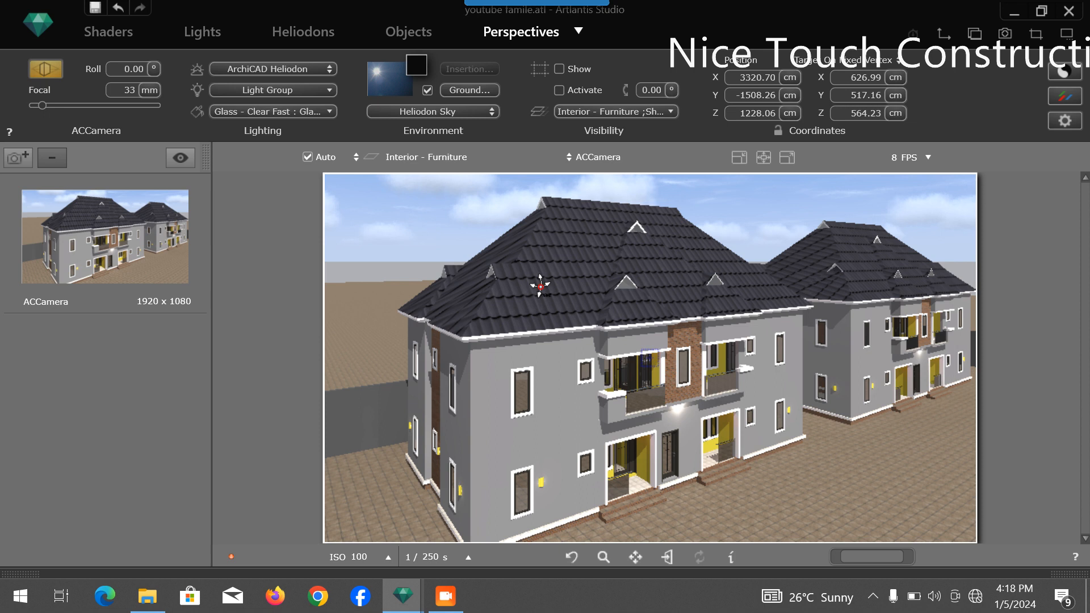
scroll(605, 347, "down", 3)
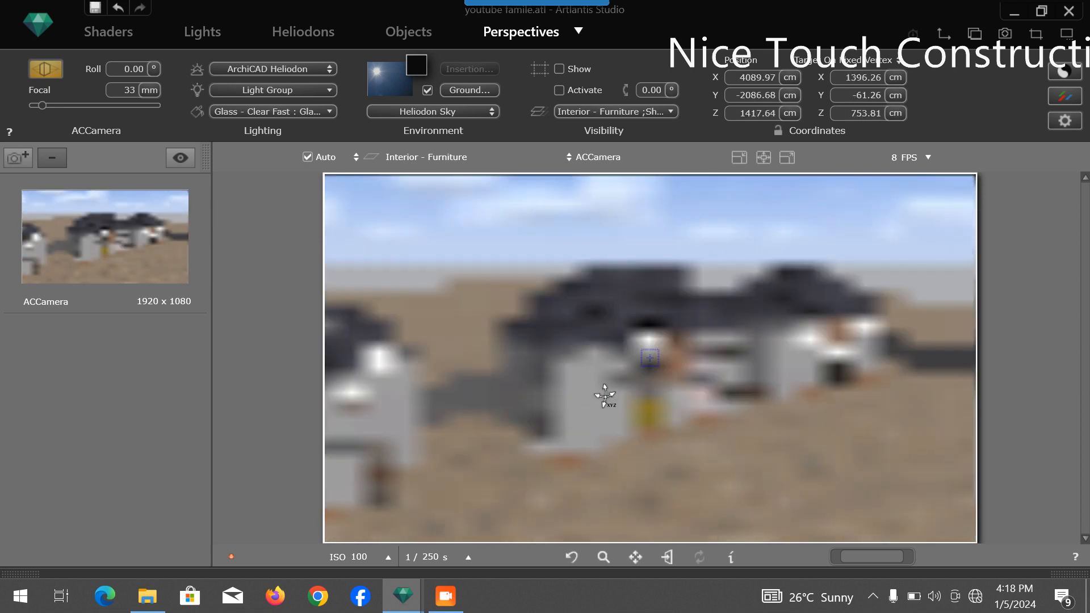
mouse_move(603, 426)
left_mouse_down()
mouse_move(657, 425)
mouse_move(698, 406)
mouse_move(613, 431)
mouse_move(455, 428)
mouse_move(458, 363)
mouse_move(597, 410)
left_mouse_up()
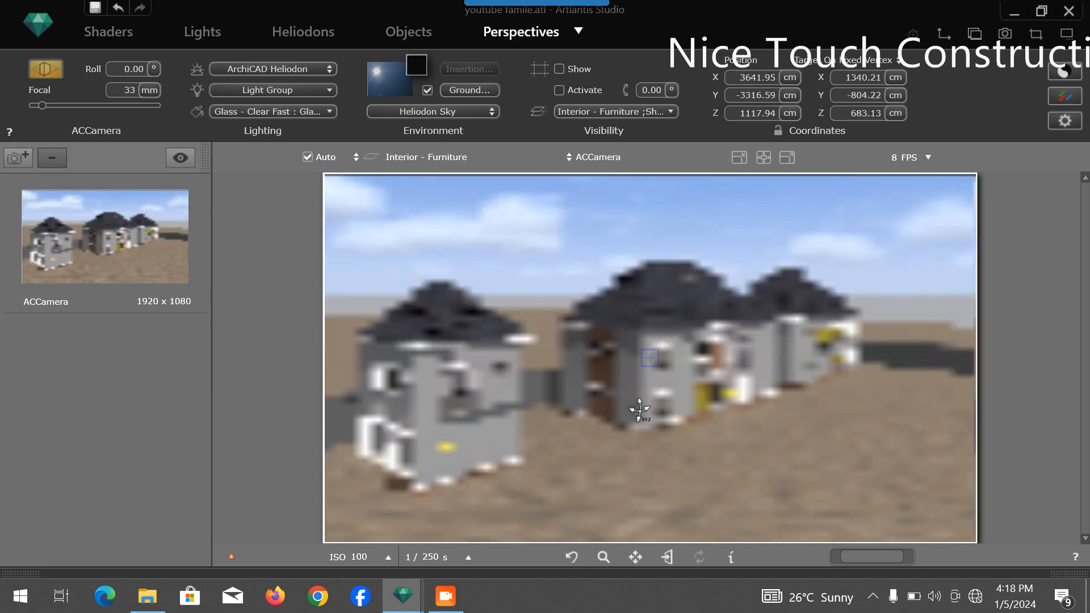
scroll(632, 436, "down", 3)
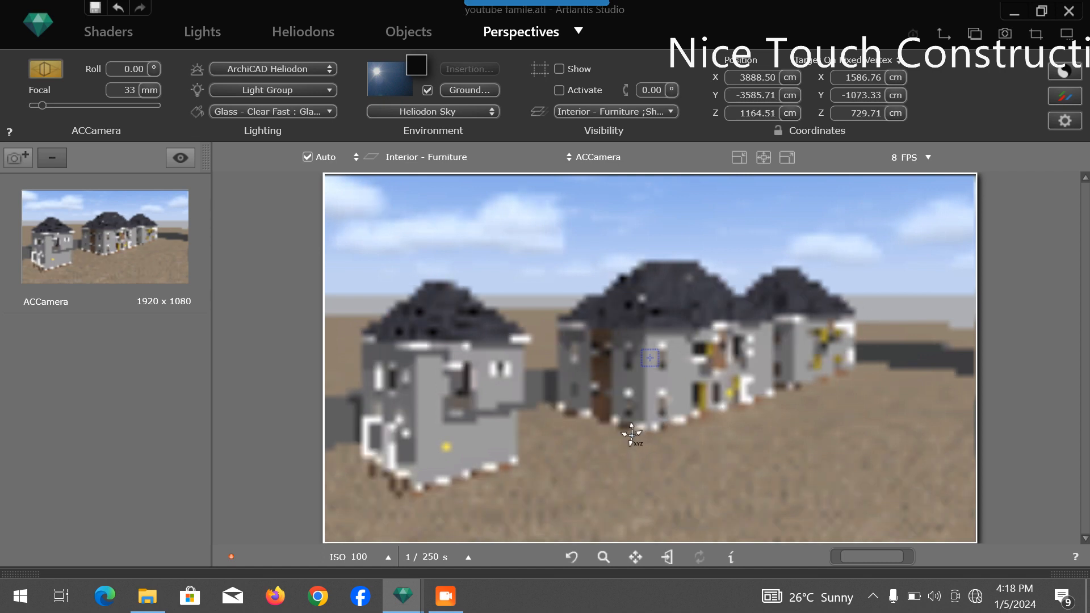
scroll(437, 332, "up", 3)
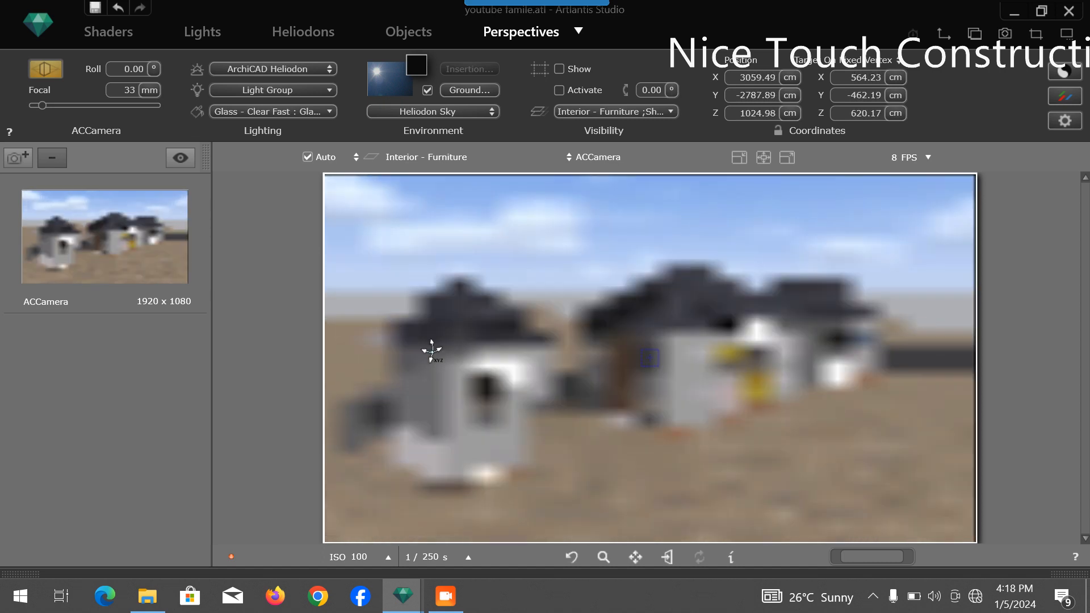
left_click_drag(459, 398, 454, 420)
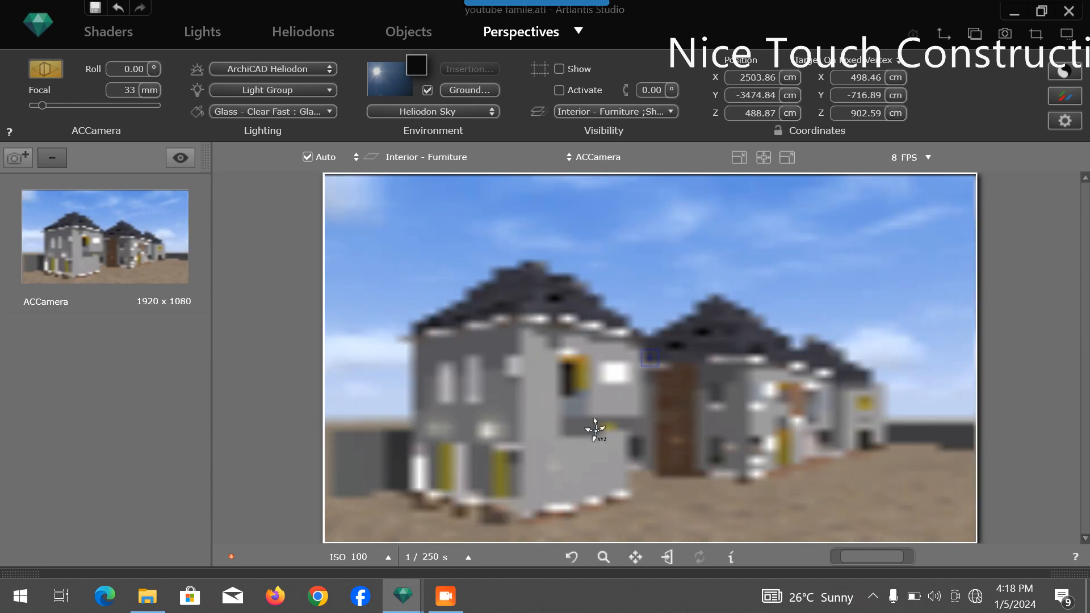
left_click_drag(594, 448, 590, 421)
left_click_drag(600, 364, 585, 393)
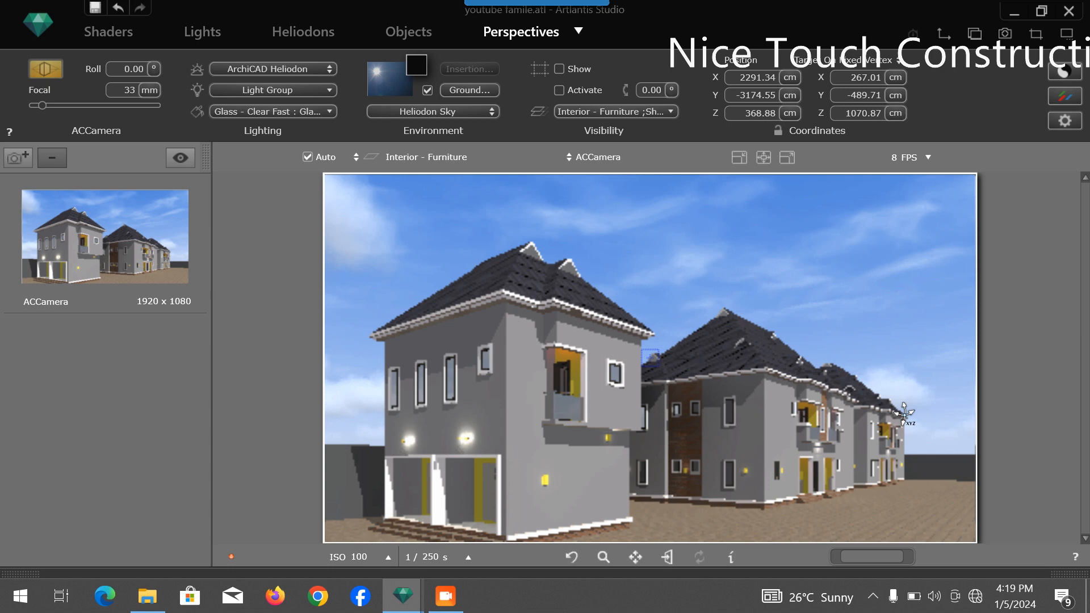
Step: Switch the ArchiCAD Heliodon's sun shadows off and back on to compare the lighting on the facades
left_click(293, 32)
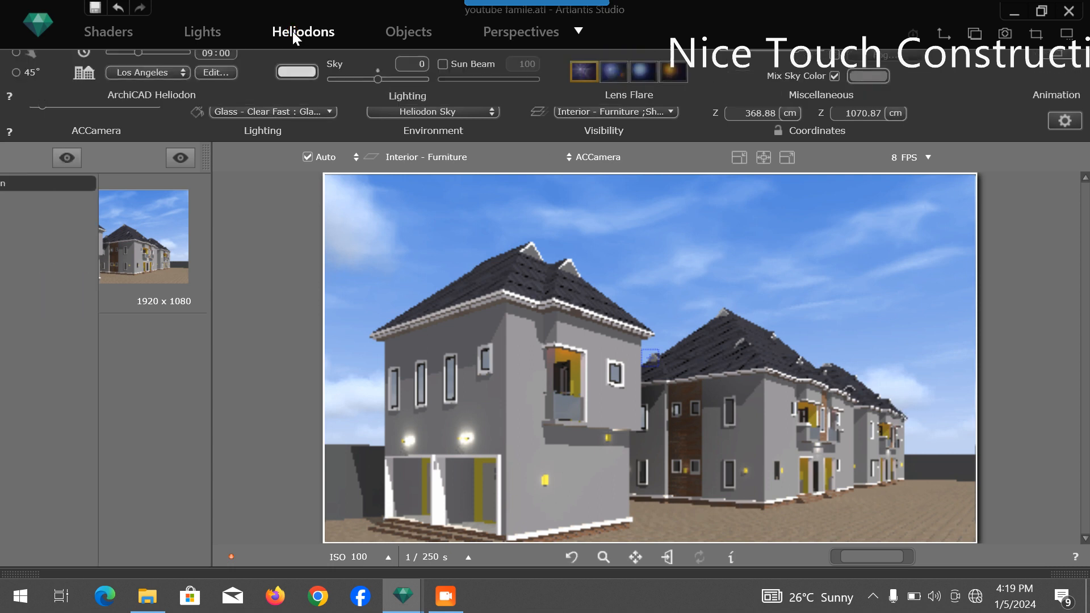
left_click(442, 64)
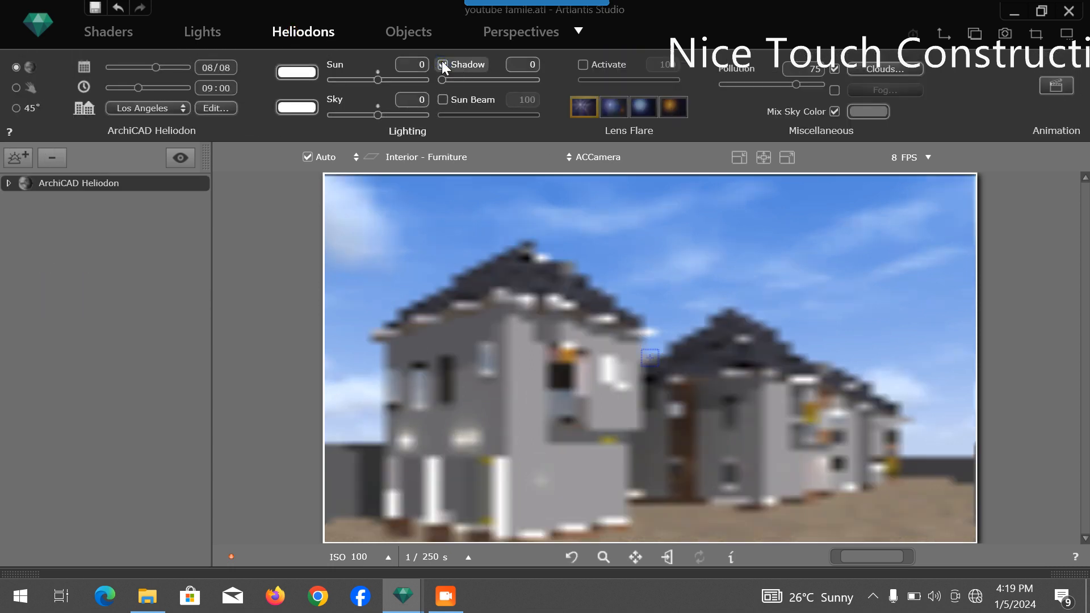
left_click(442, 63)
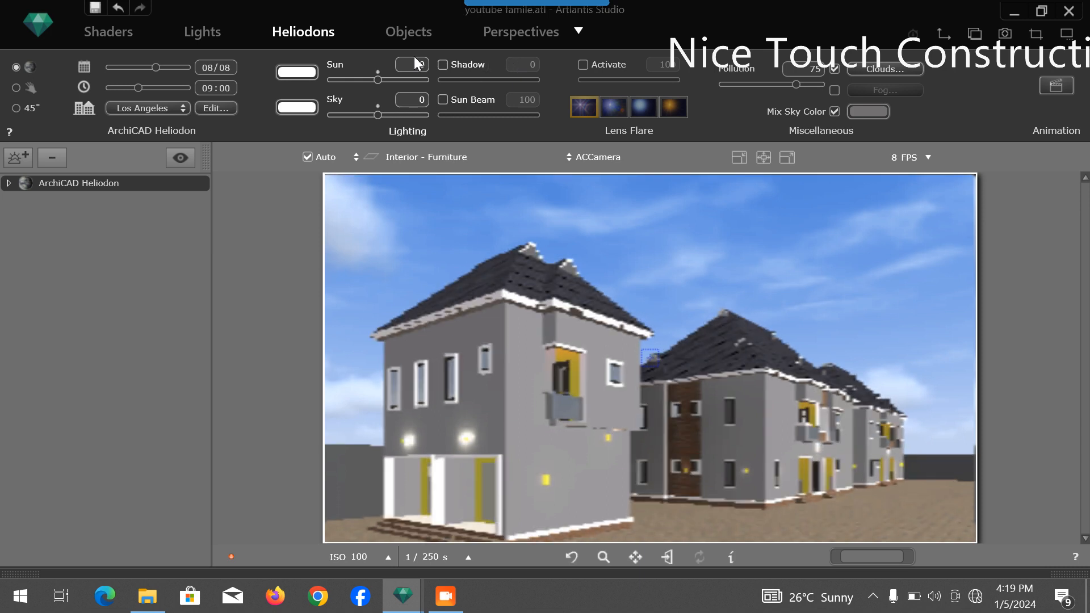
left_click(442, 67)
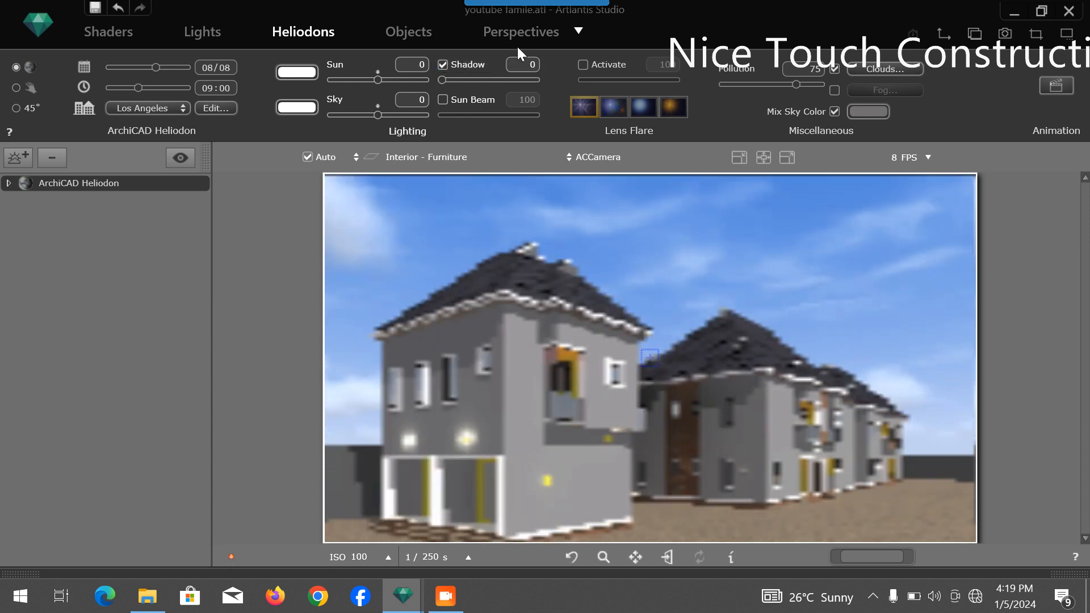
Step: Reposition ACCamera to a height of about 114 cm near the small end building's corner, looking up with the apartment blocks receding behind
left_click(509, 32)
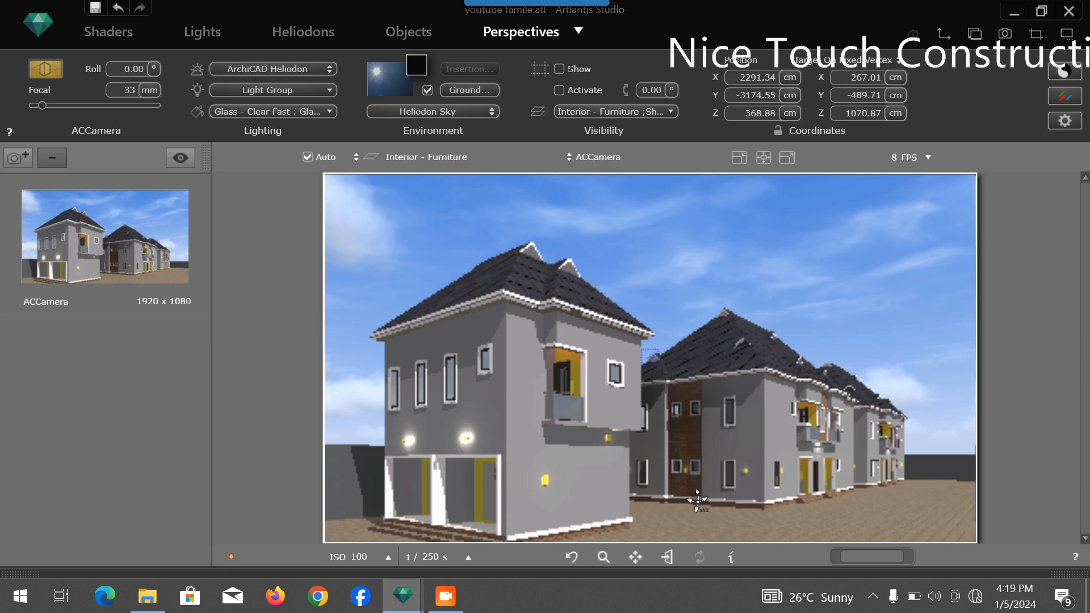
left_click_drag(698, 501, 687, 499)
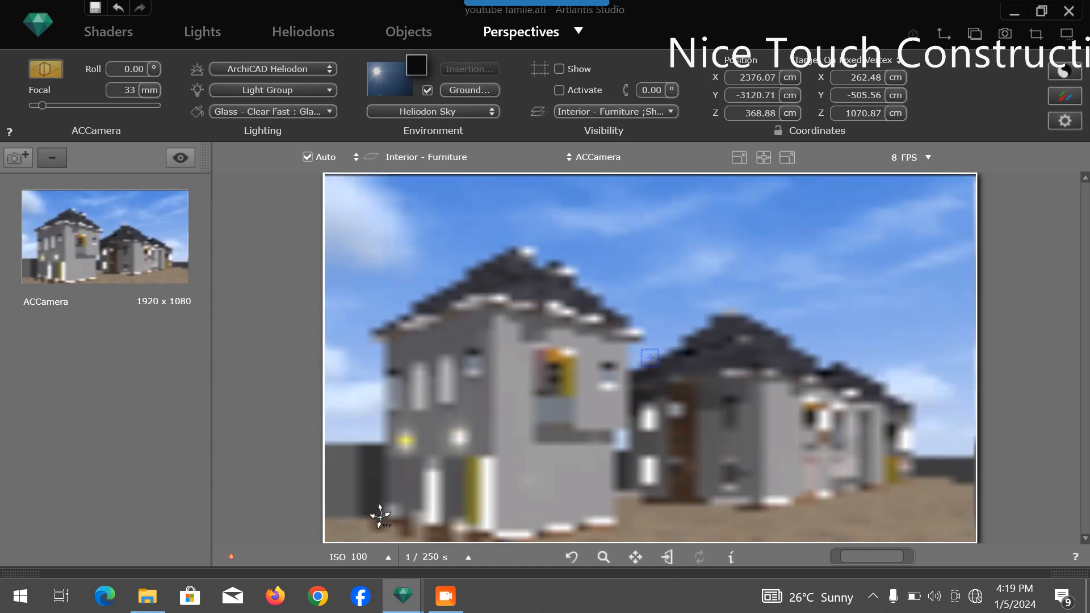
left_click_drag(382, 526, 412, 514)
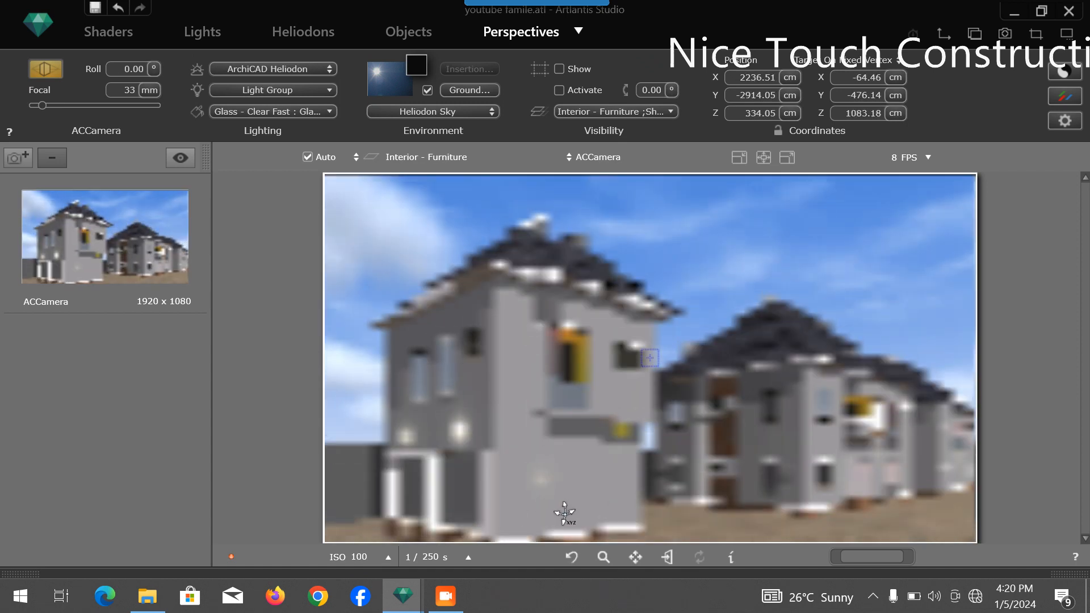
left_click_drag(764, 501, 655, 506)
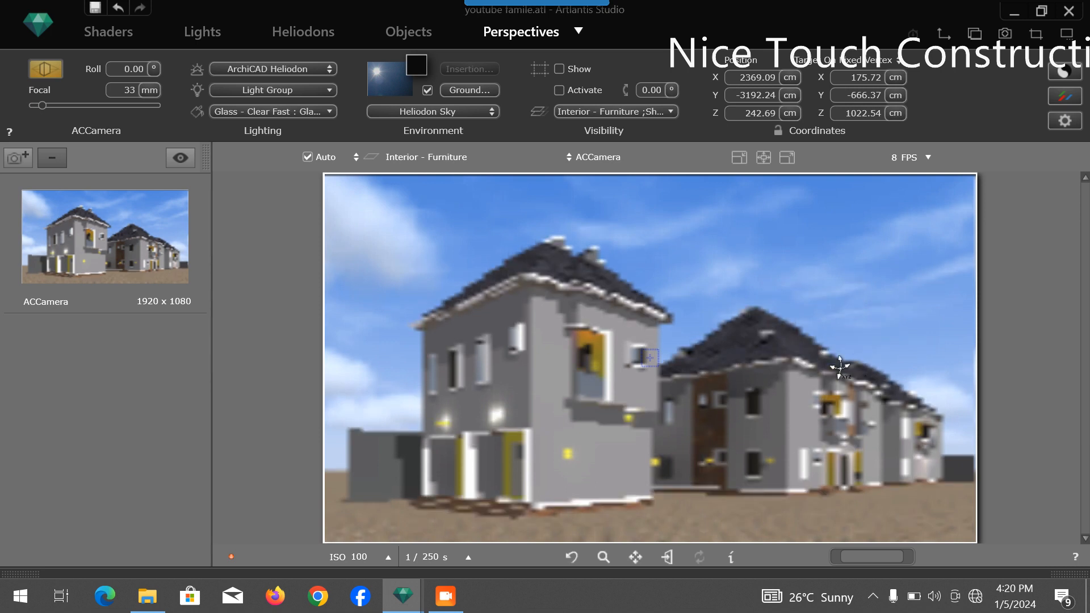
left_click_drag(745, 369, 644, 371)
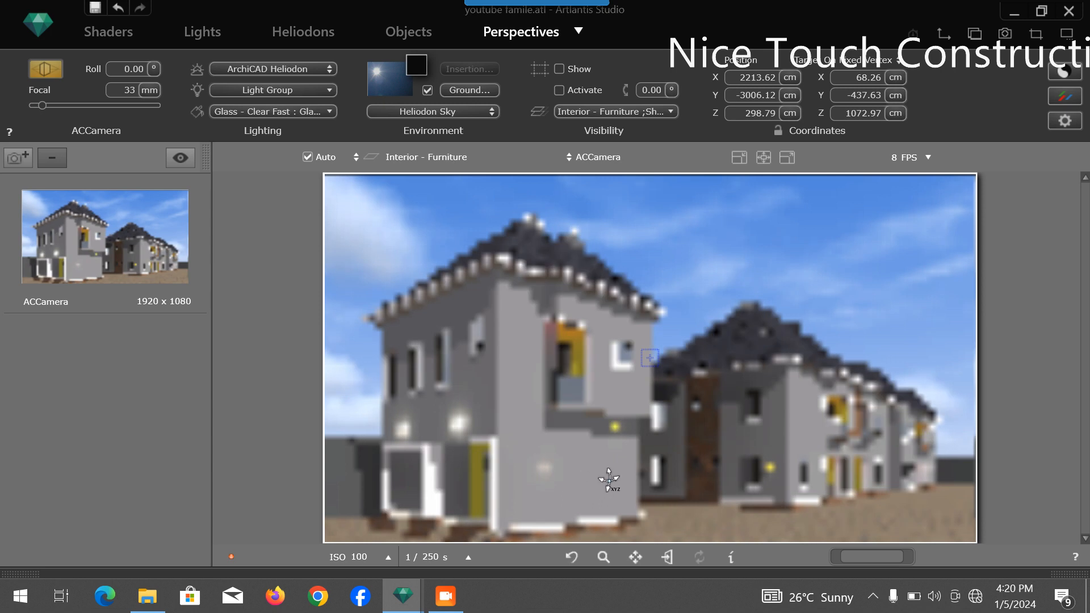
left_click_drag(632, 493, 633, 472)
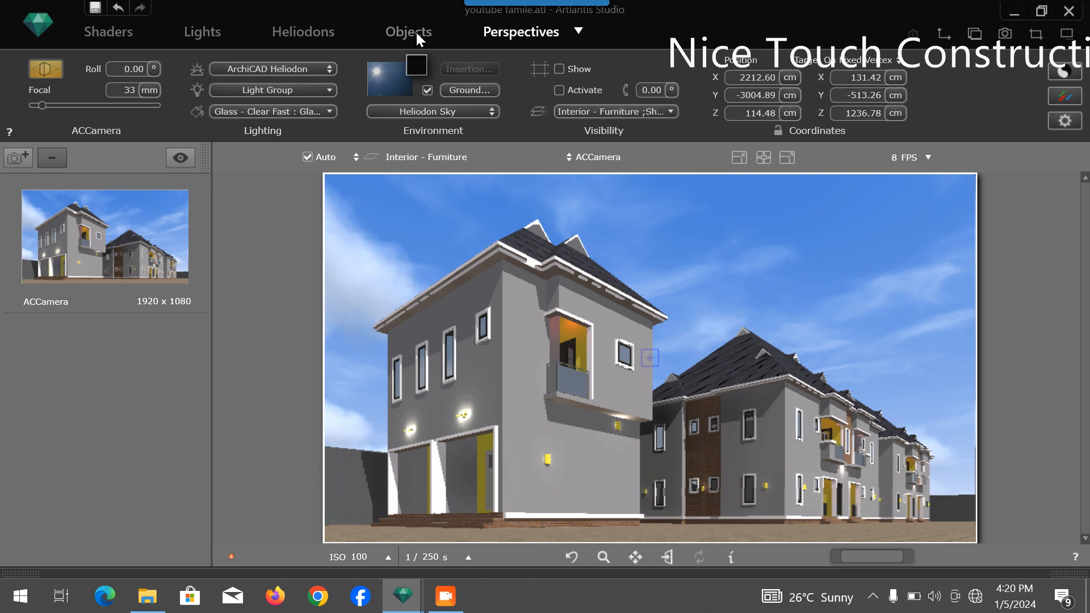
Step: Reduce the smoothness of the perimeter wall's Paint - Dark Gray material to its minimum
left_click(415, 33)
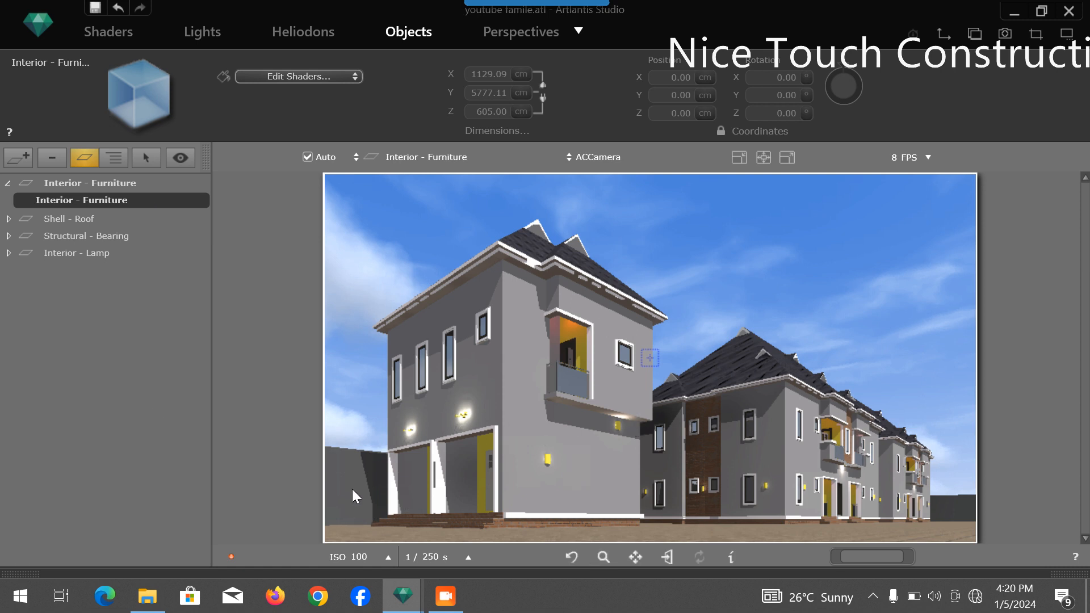
left_click(341, 476)
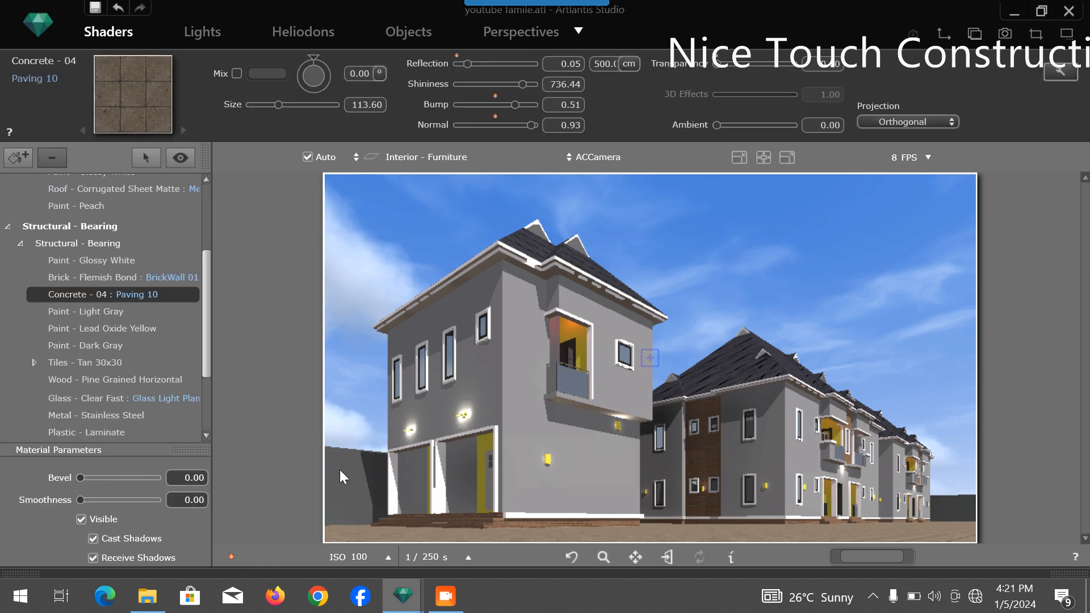
left_click(358, 486)
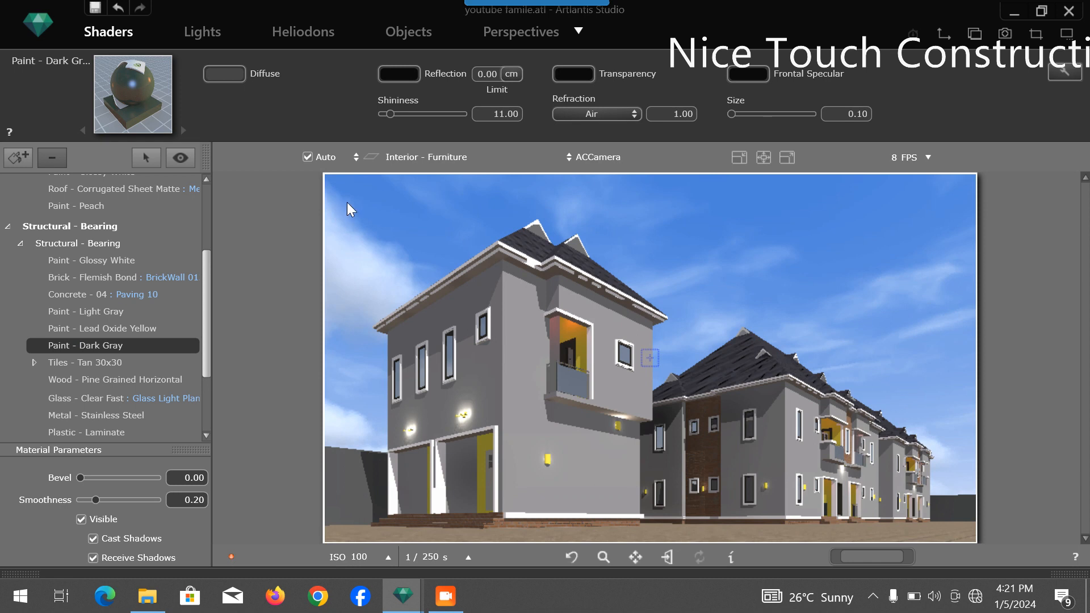
left_click_drag(97, 497, 67, 496)
Step: Place a Lime tree 14m from the plant catalog on the ground beside the apartment buildings
left_click(420, 31)
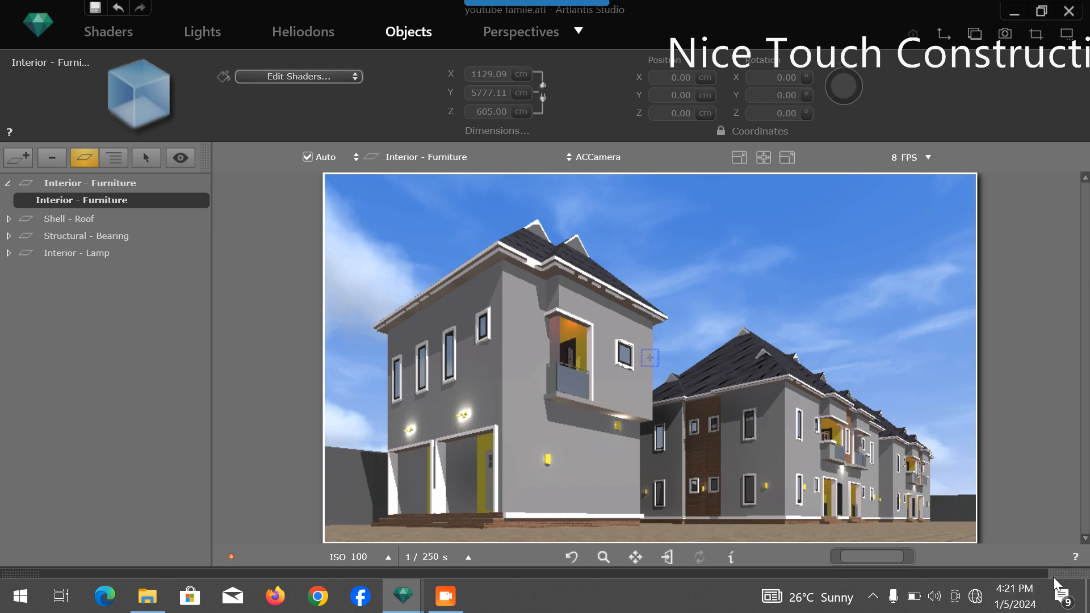
mouse_move(1046, 574)
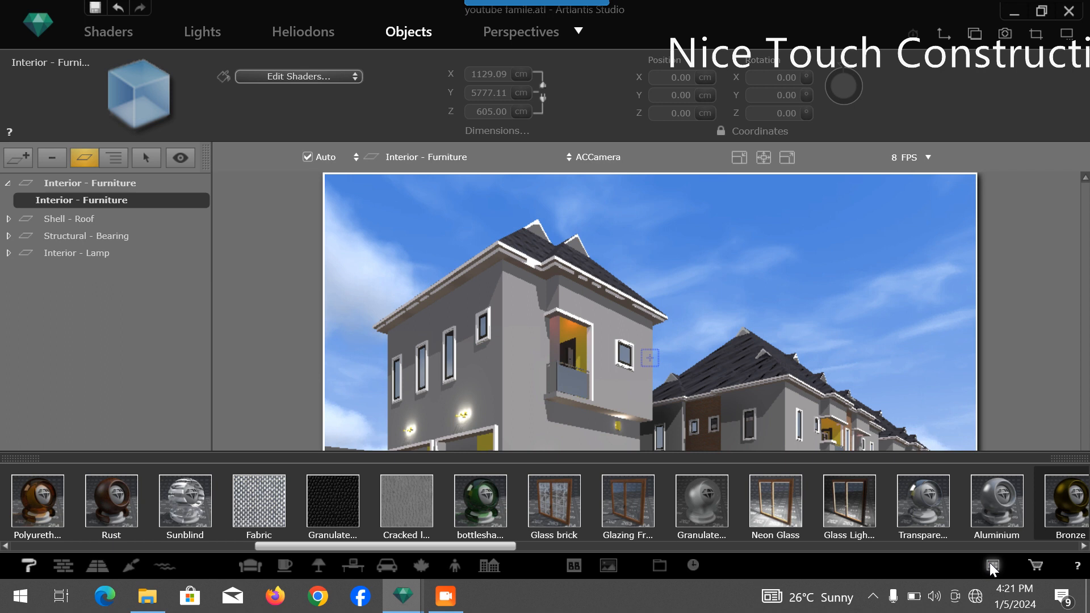
left_click(991, 565)
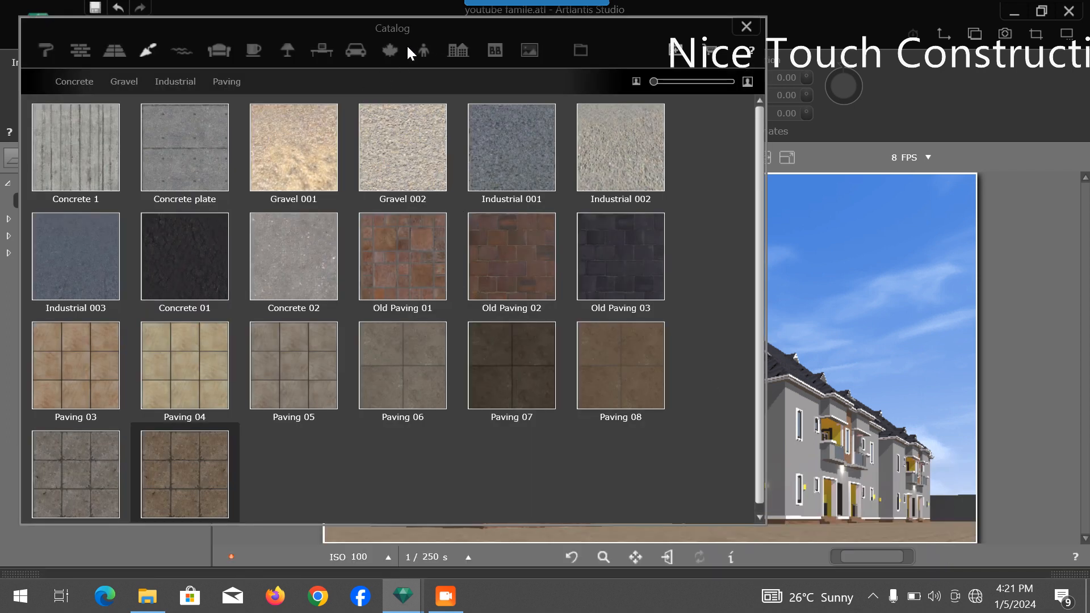
left_click(391, 50)
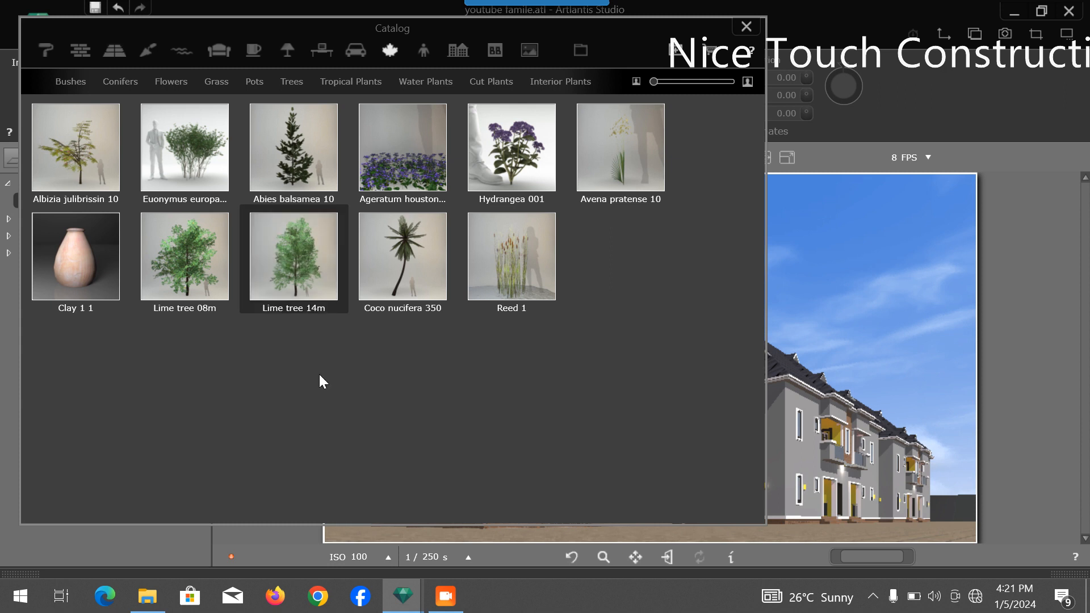
left_click_drag(294, 262, 946, 535)
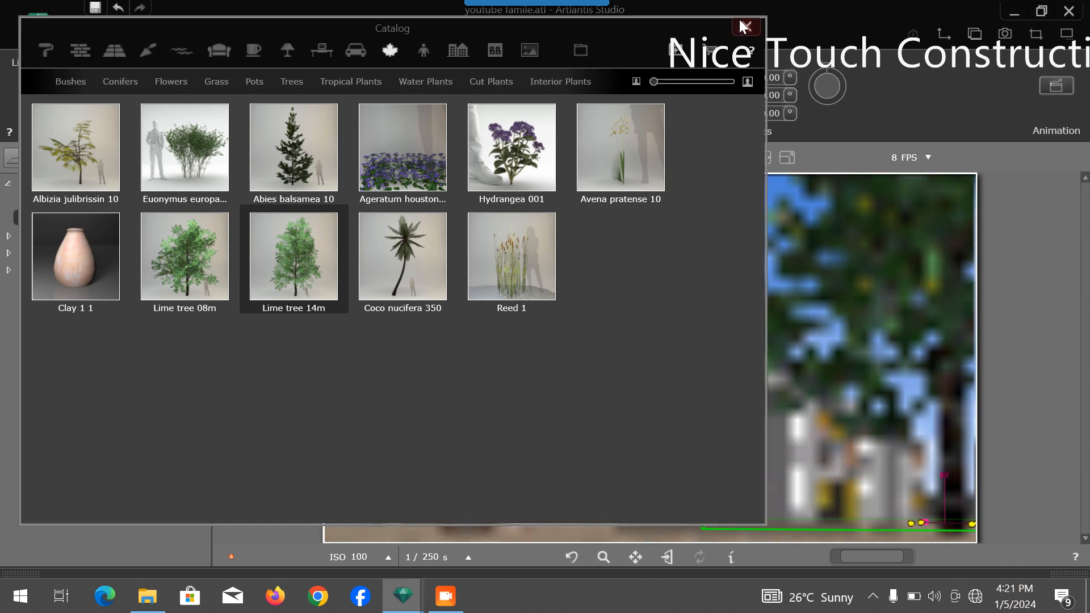
left_click(746, 27)
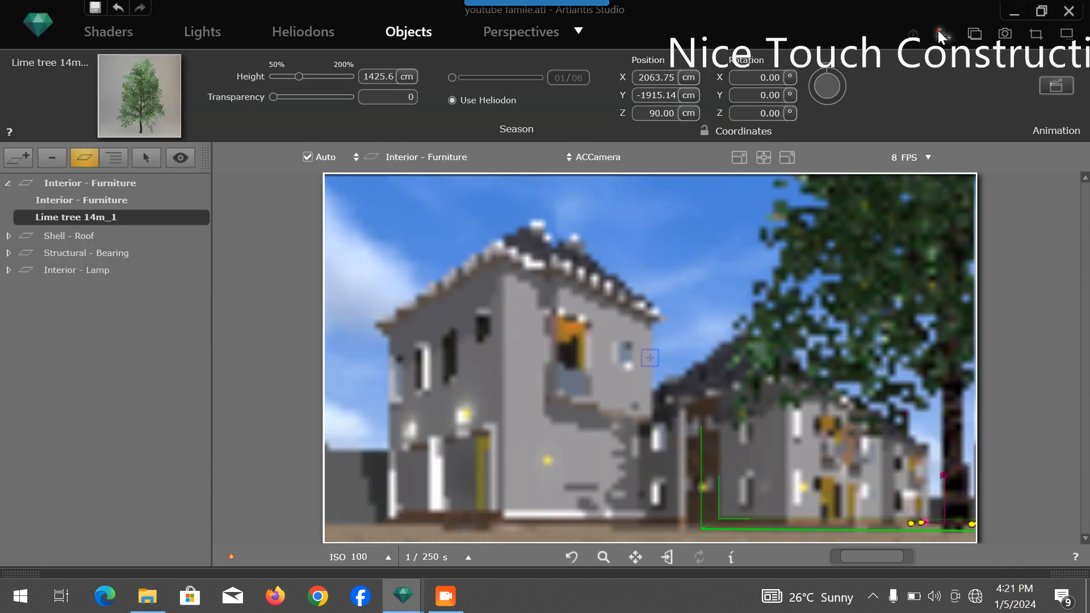
Step: In the top 2D view, move the lime tree behind the farthest apartment block, to about X 1261 cm, Y 4792 cm
left_click(940, 31)
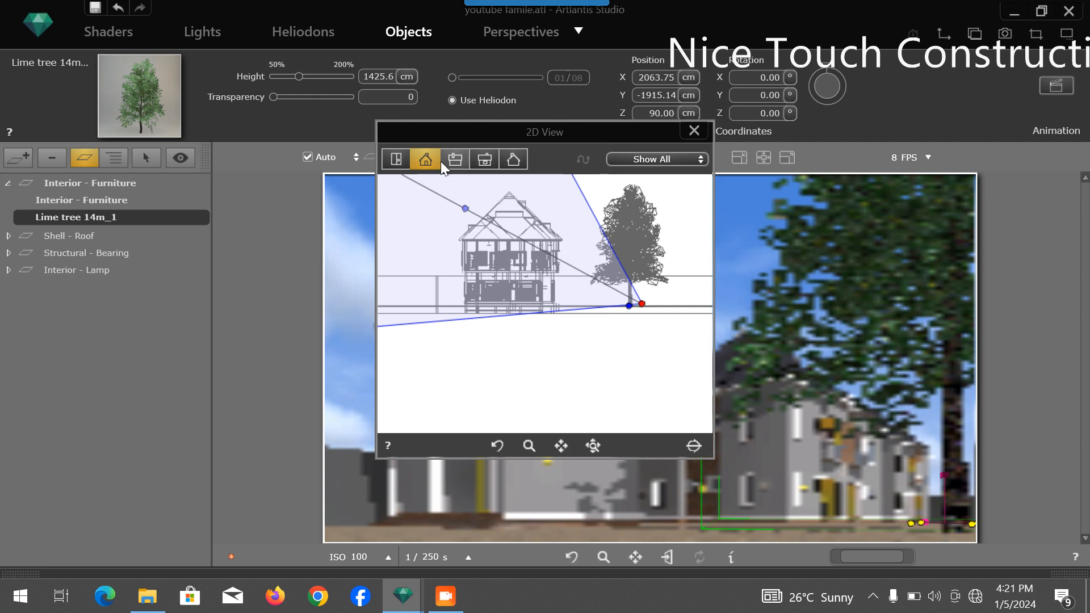
left_click(396, 159)
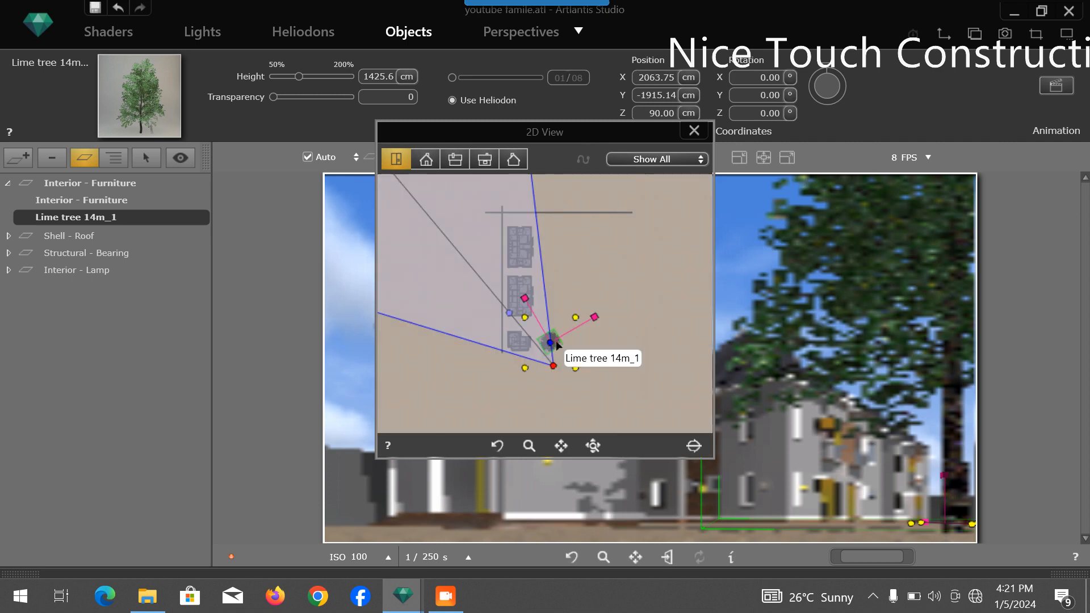
left_click_drag(550, 343, 533, 201)
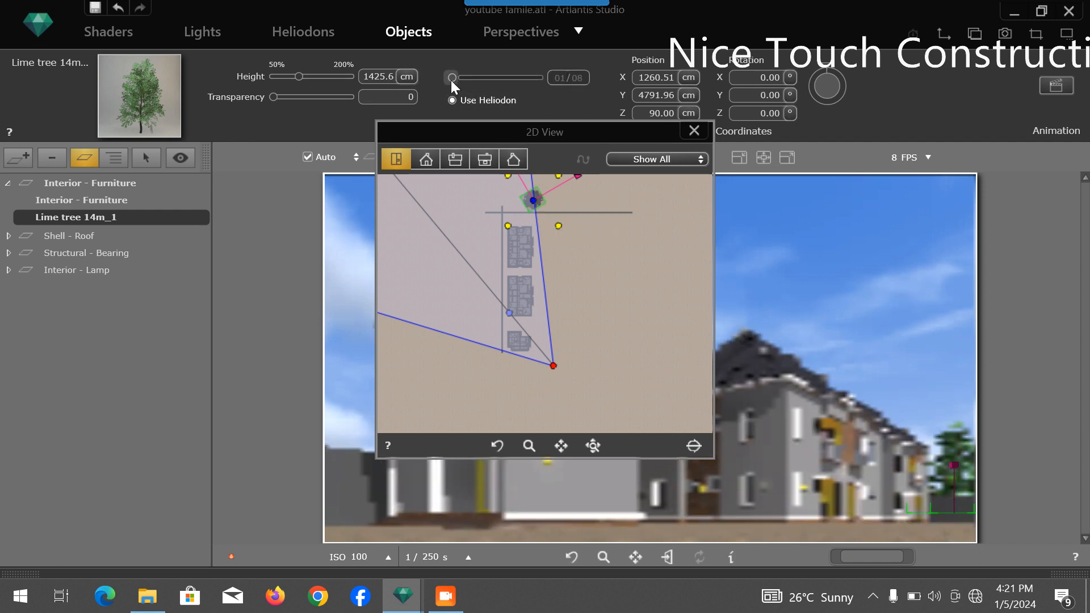
Step: Give the lime tree its own season date of 01/08 instead of the Heliodon date, and enlarge it to 1834.1 cm high
right_click(540, 206)
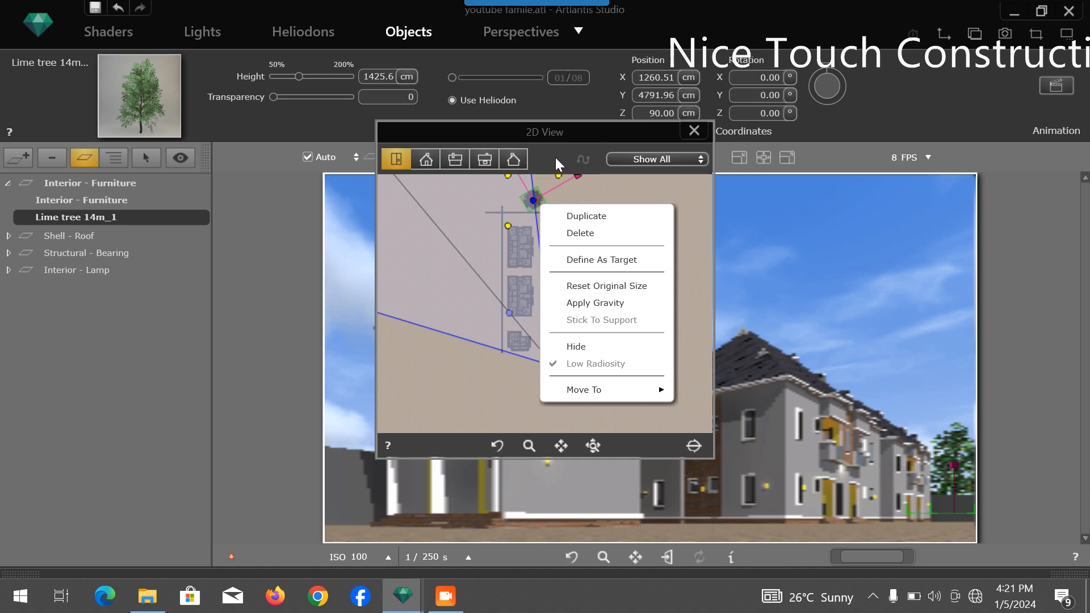
left_click(465, 84)
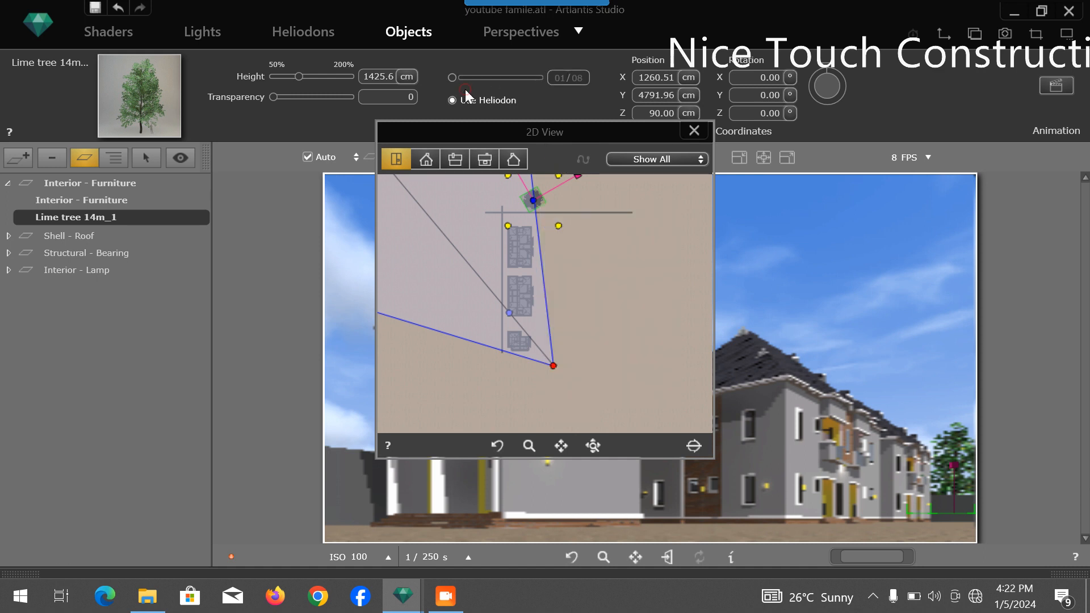
left_click(451, 78)
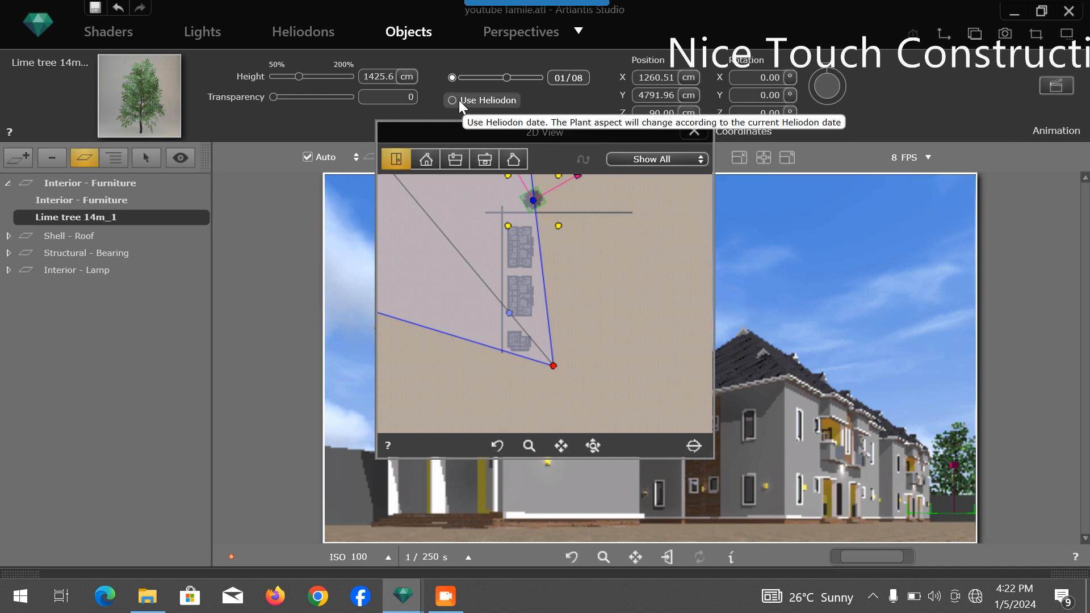
right_click(538, 204)
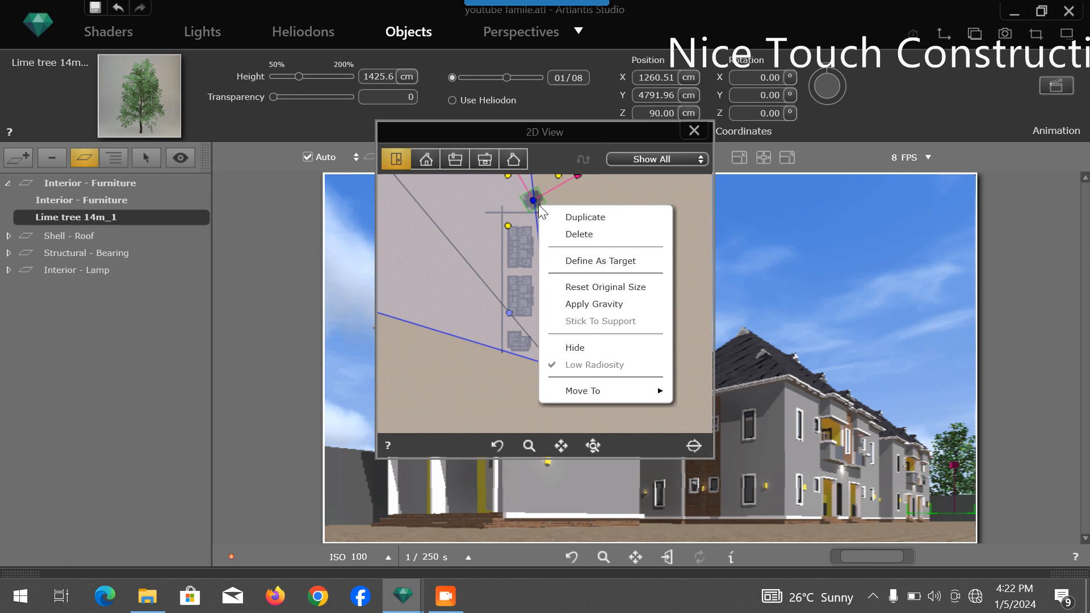
left_click(537, 194)
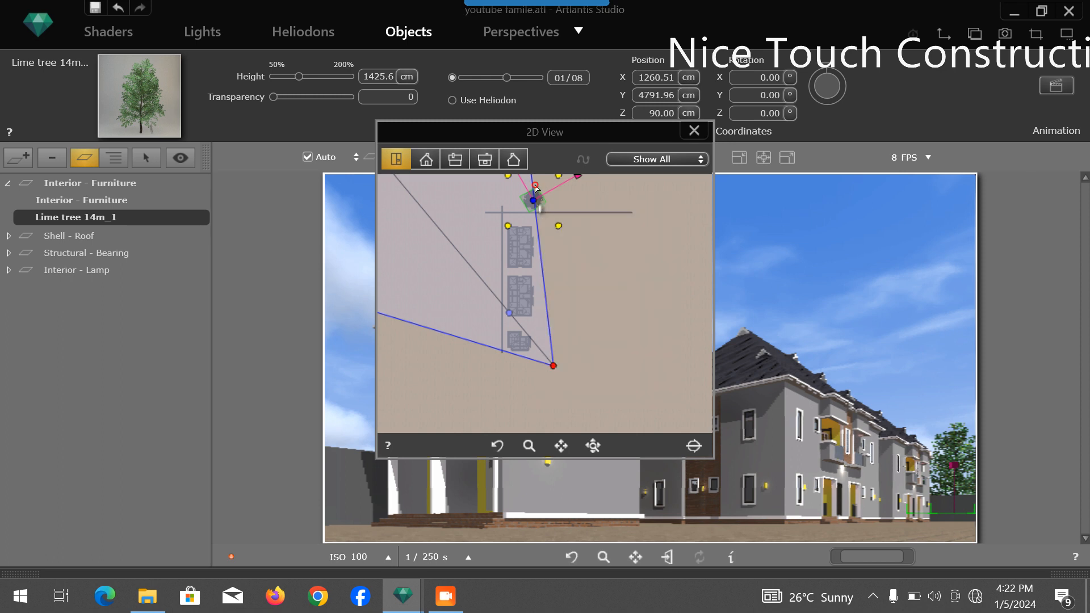
scroll(555, 257, "down", 2)
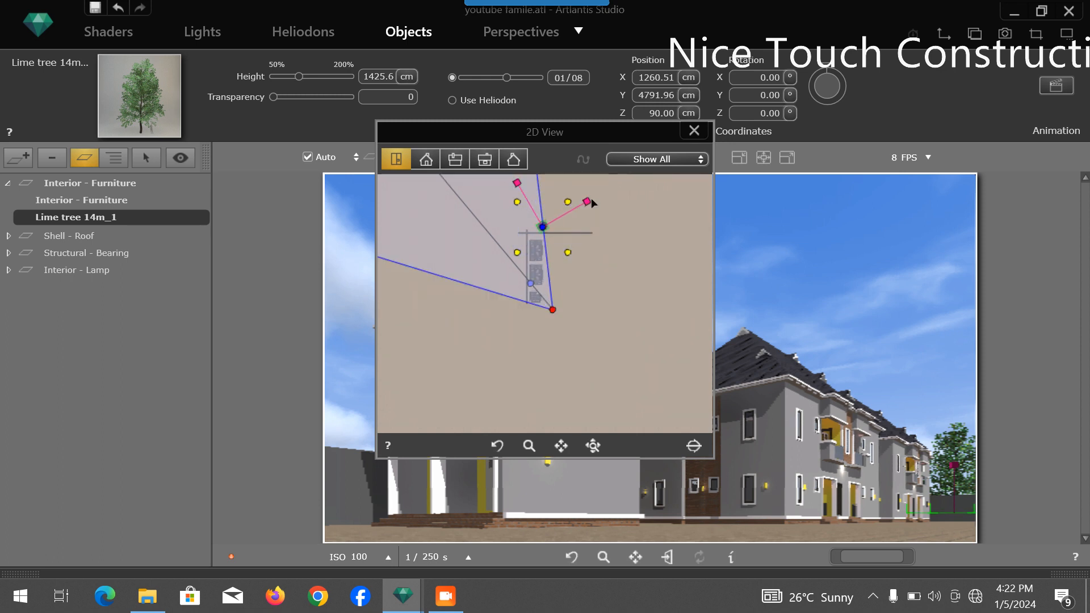
left_click_drag(589, 202, 605, 197)
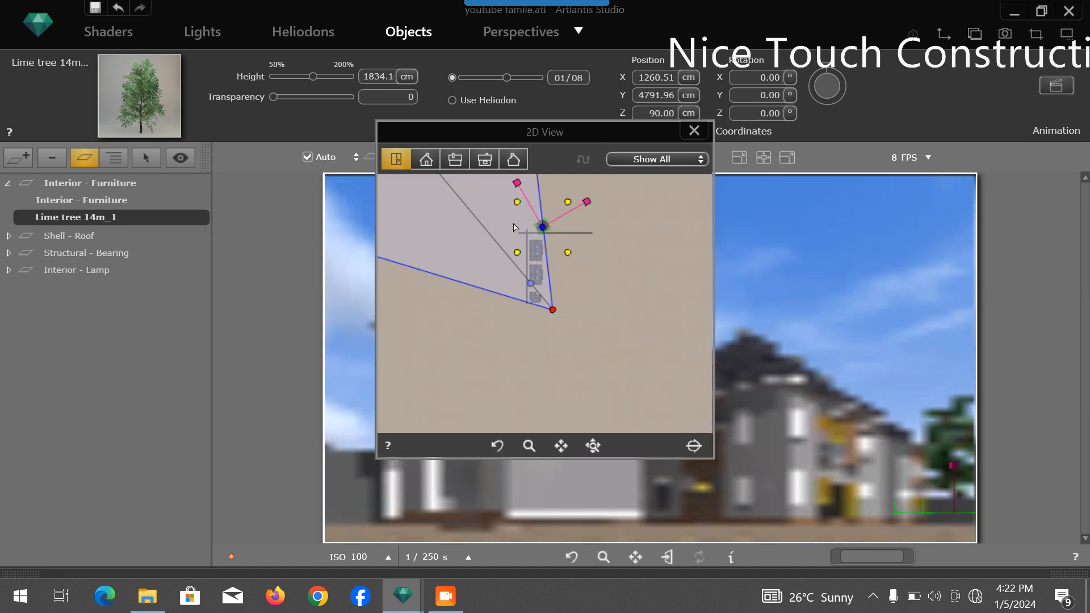
Step: Duplicate the lime tree and place the copy behind the small end building, at about X -587 cm, Y -2357 cm
right_click(542, 228)
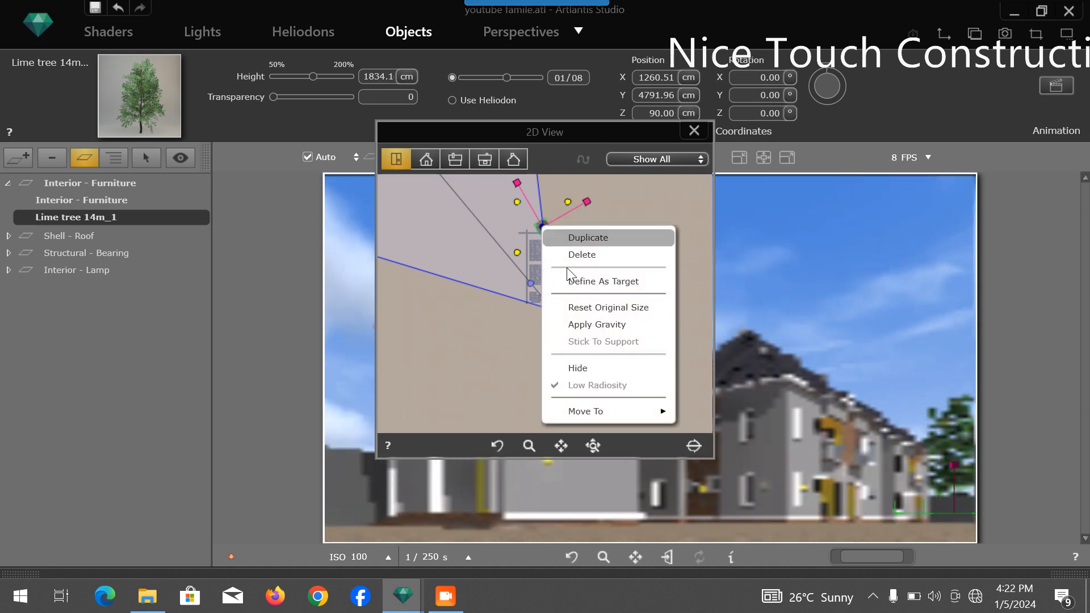
left_click(597, 241)
left_click_drag(542, 228, 523, 304)
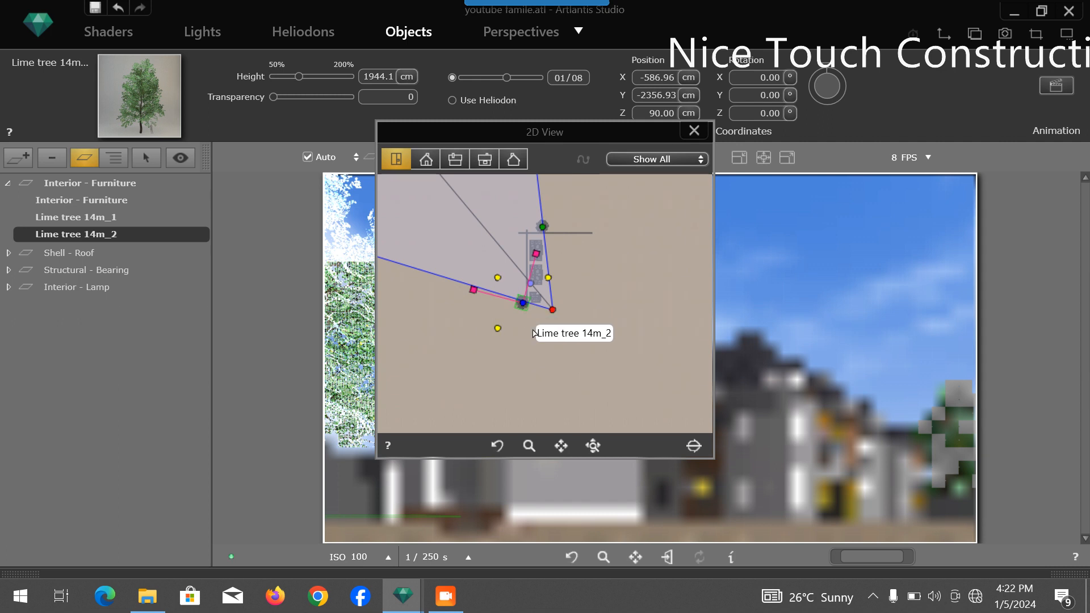
left_click(539, 372)
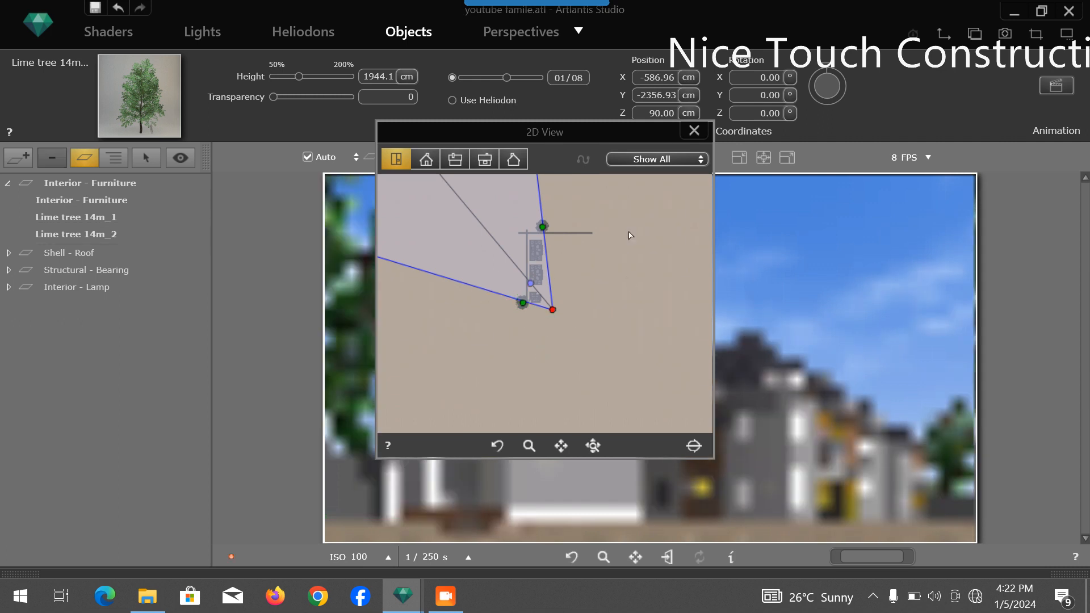
Step: Shrink the copied lime tree to 1072.4 cm high and shift it closer to the small end building, to about X -507 cm, Y -2196 cm
left_click_drag(574, 134, 694, 149)
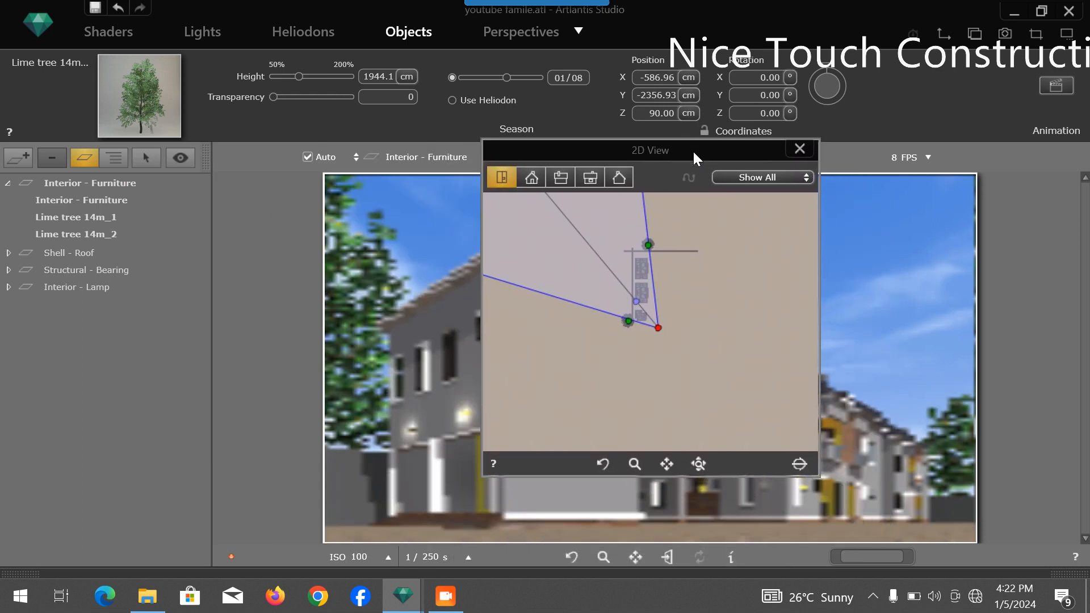
left_click(625, 331)
left_click(621, 325)
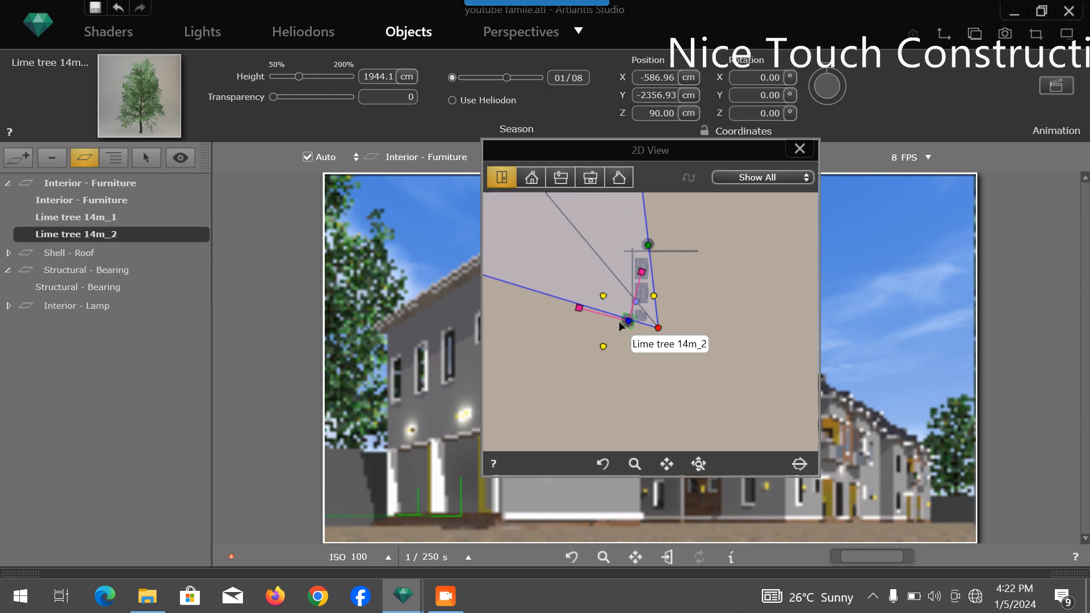
left_click_drag(641, 271, 638, 315)
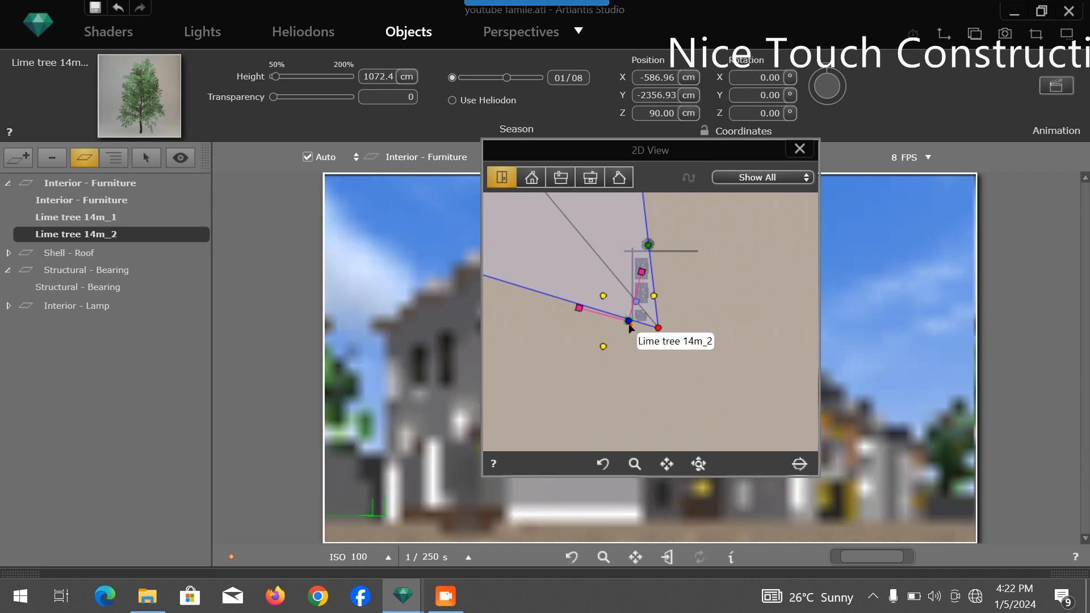
left_click_drag(631, 324, 631, 324)
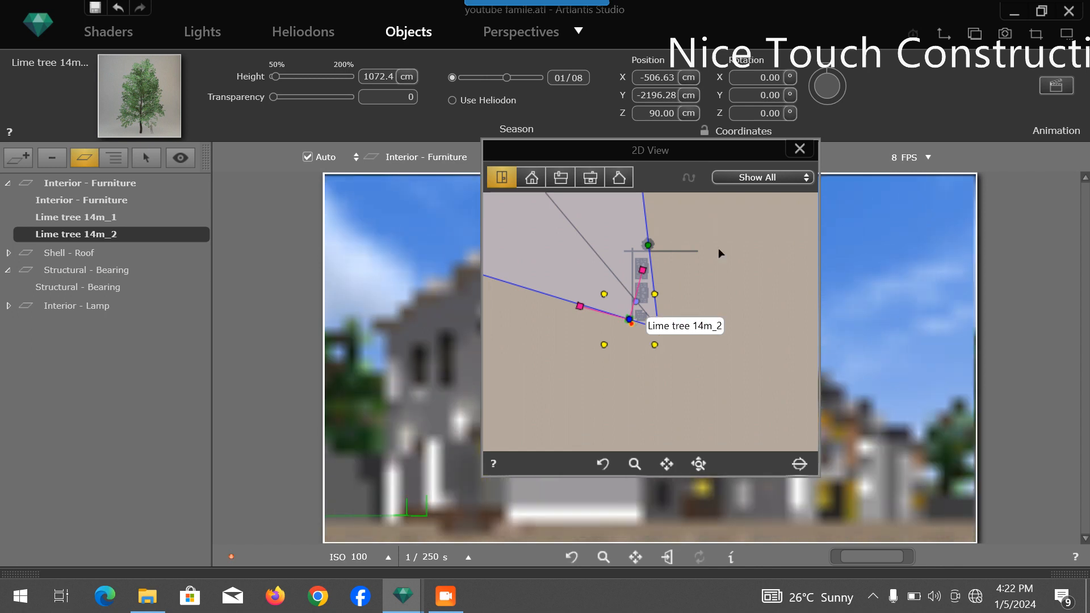
left_click(793, 150)
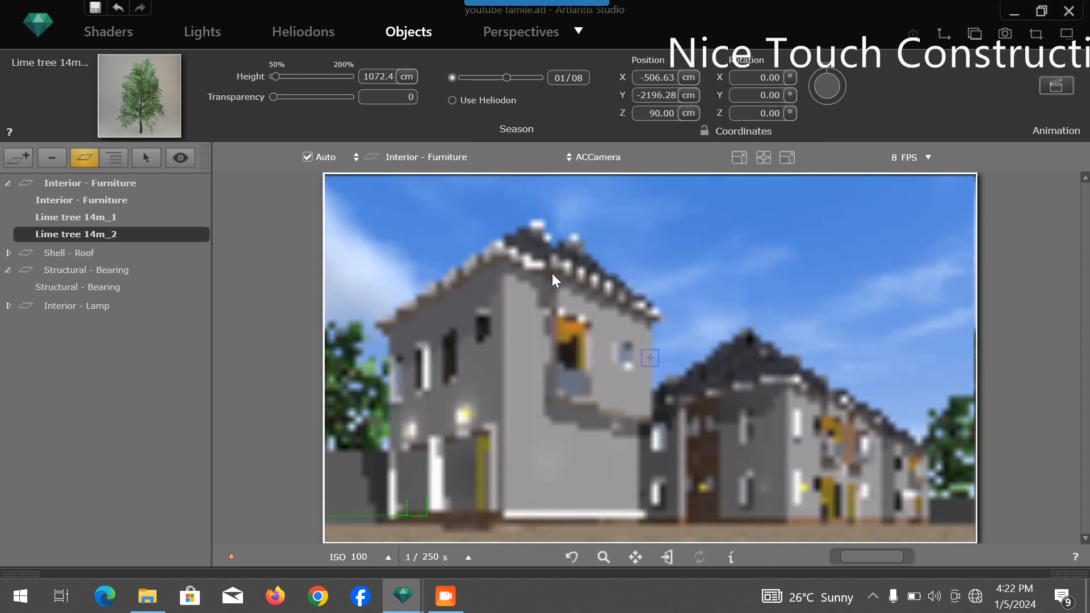
Step: Save the document and reopen the media catalog
left_click(37, 24)
left_click(77, 132)
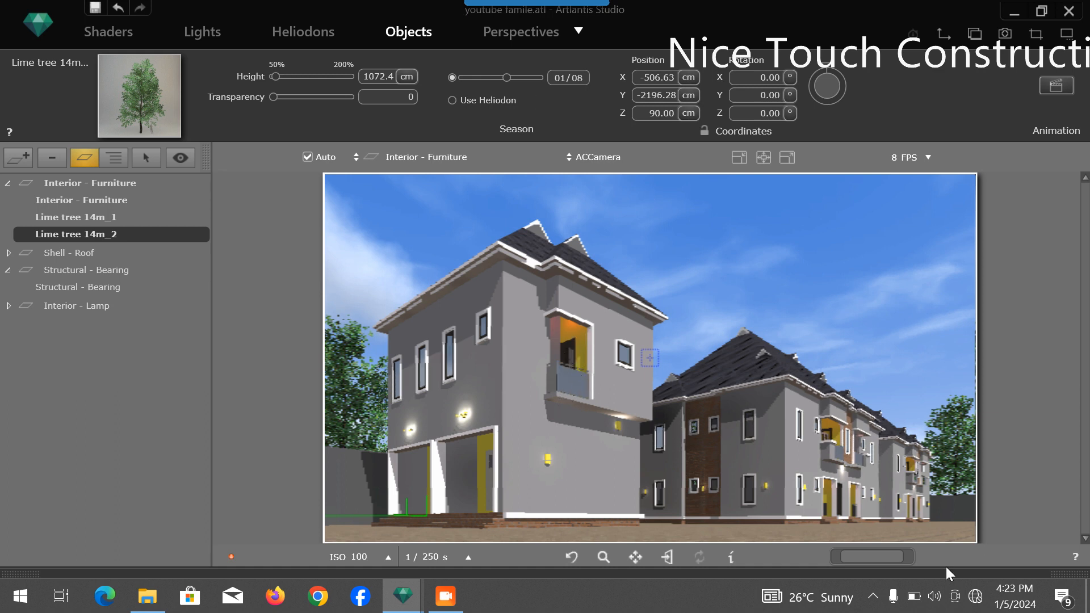
left_click(1066, 572)
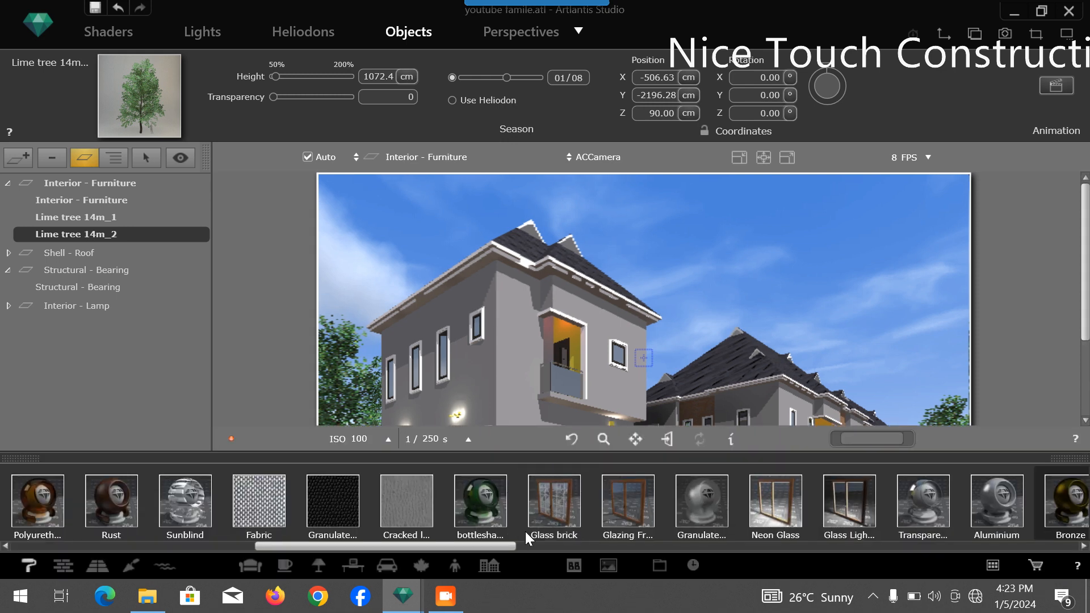
Step: Place Man 0002, Man-C0016 and Servant 01 from the catalog's people category on the ground in front of the rear buildings
left_click(983, 560)
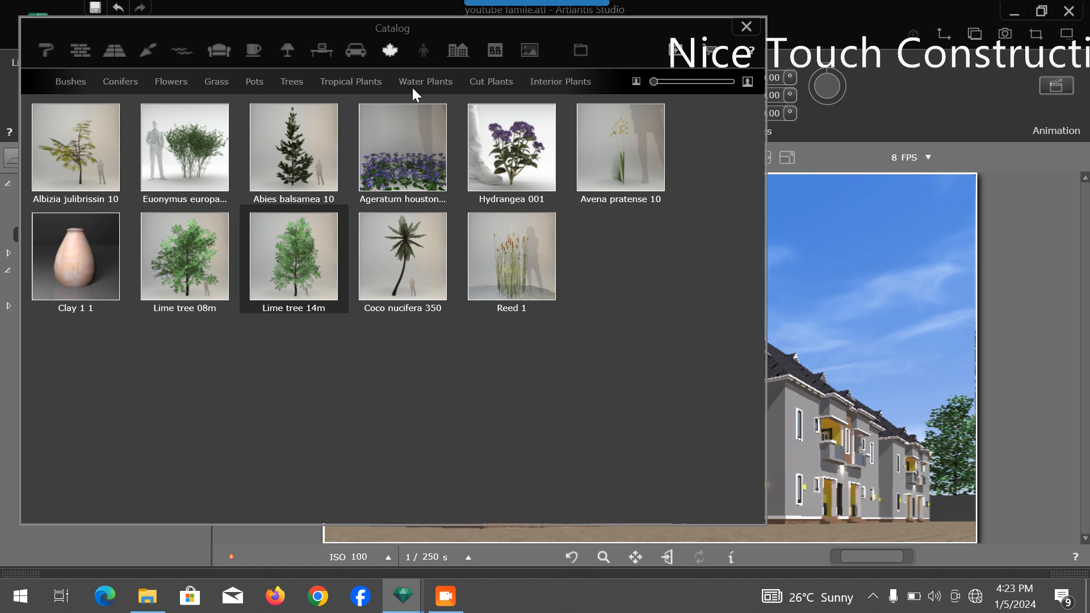
left_click(424, 50)
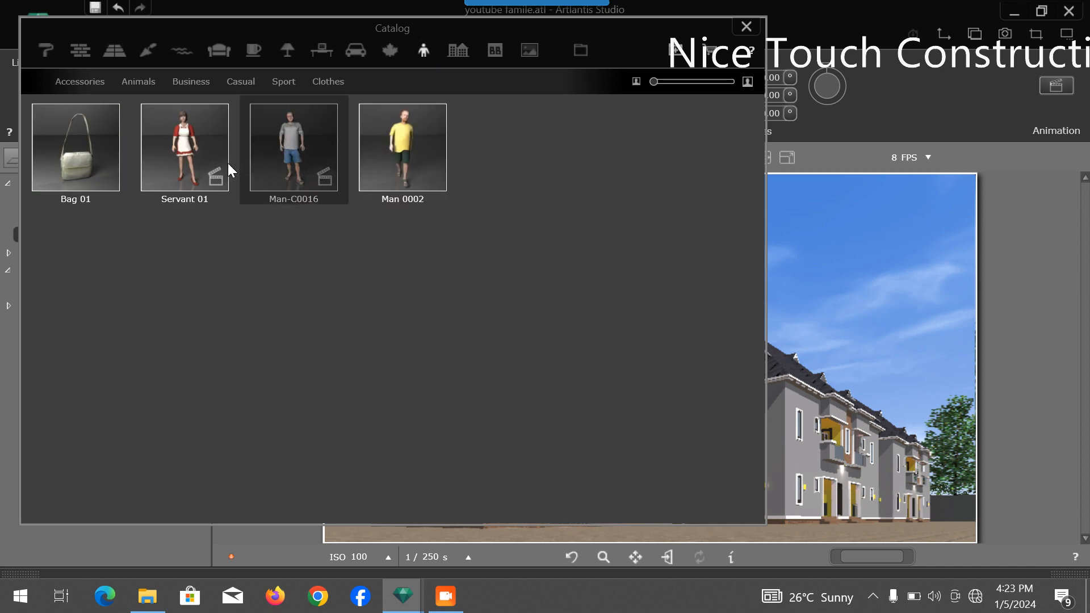
left_click_drag(394, 149, 800, 526)
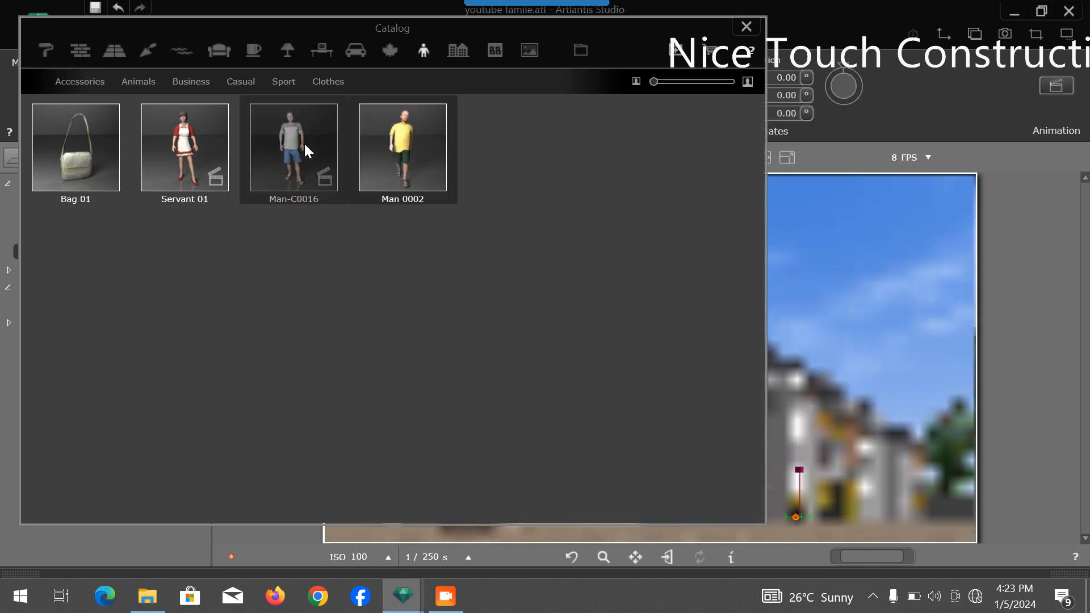
left_click_drag(299, 148, 888, 525)
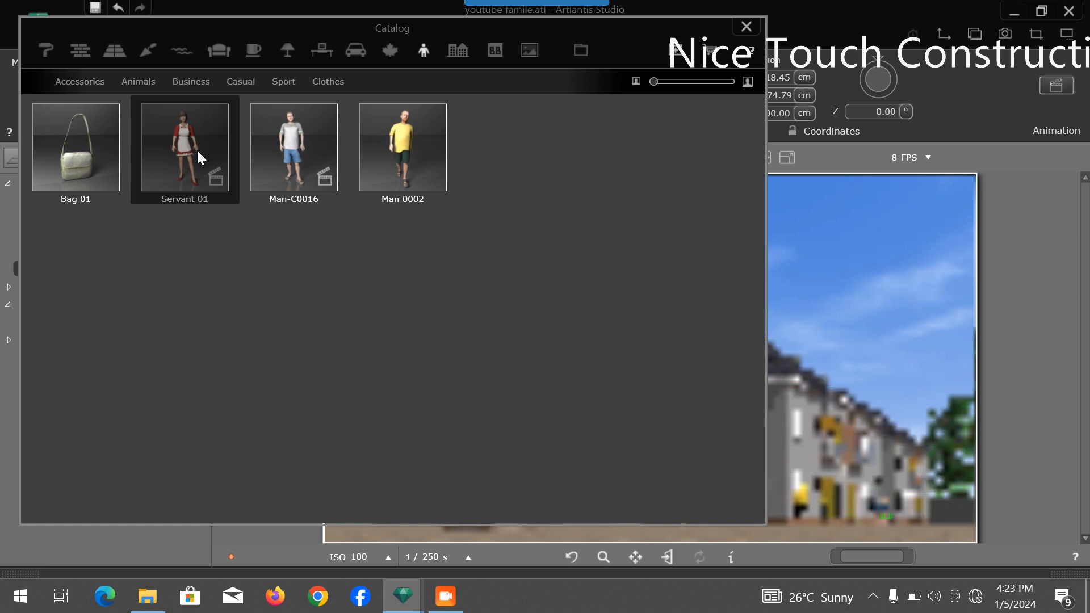
left_click_drag(213, 180, 782, 520)
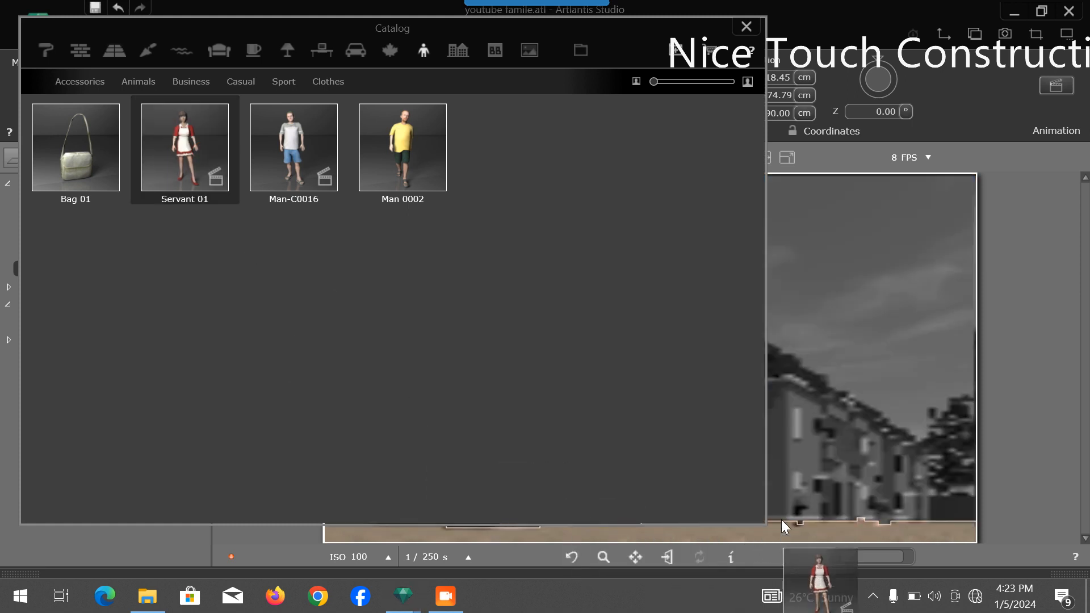
left_click(746, 26)
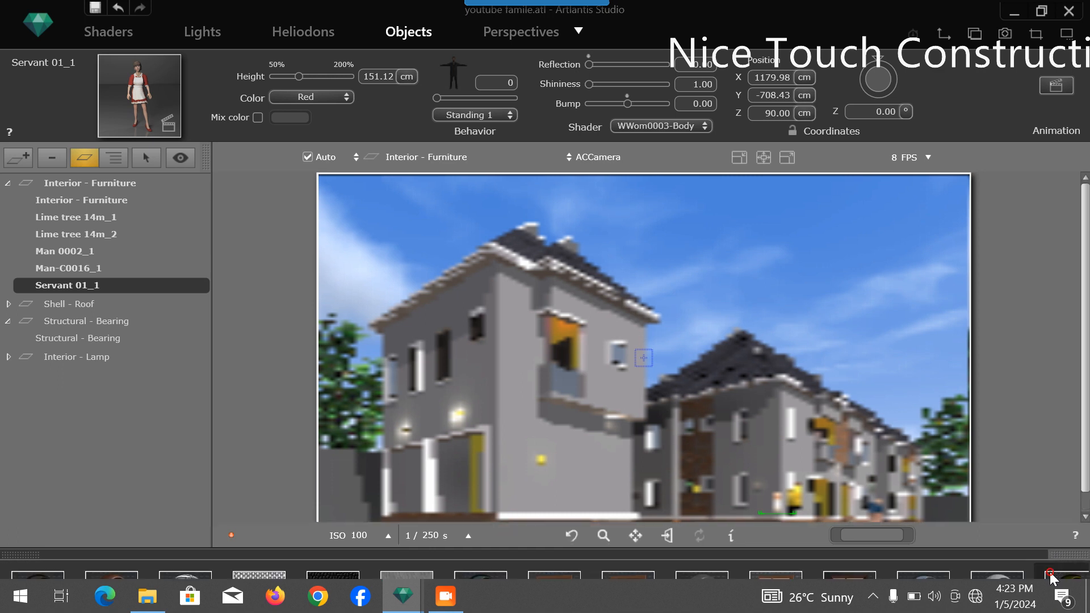
Step: Add a second Man-C0016 from the catalog on the upper balcony of the small end building, at about X 1099 cm, Y -2053 cm
left_click(1050, 572)
left_click(995, 565)
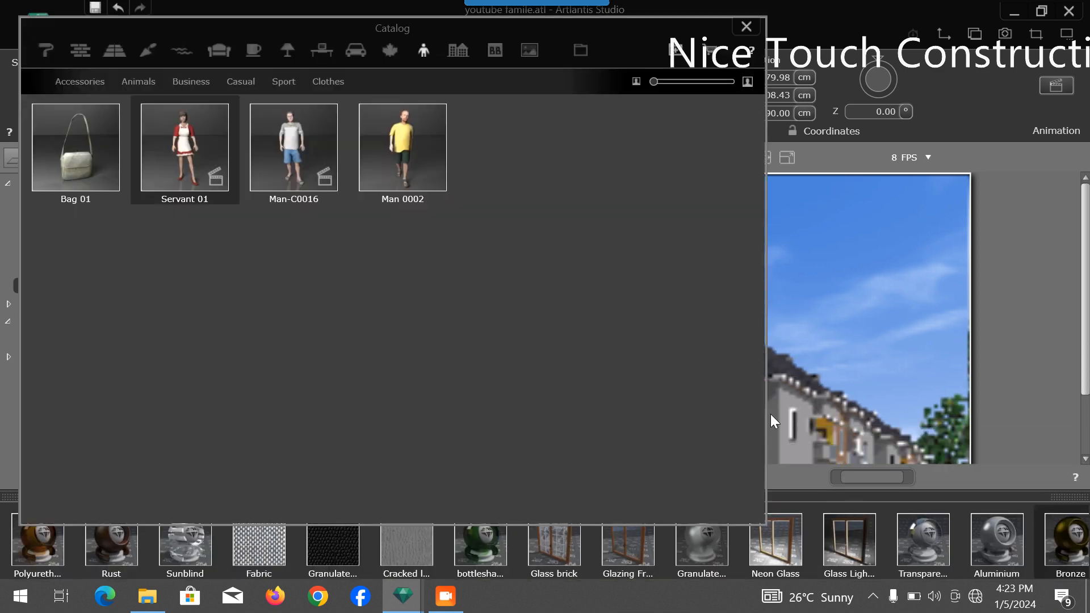
left_click_drag(499, 29, 1073, 109)
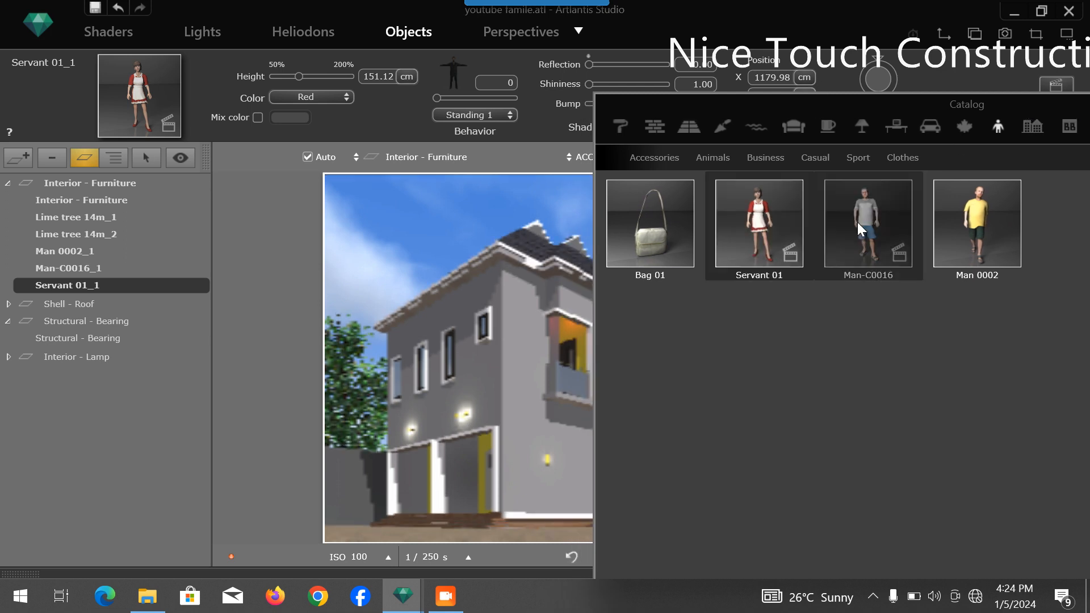
left_click_drag(868, 220, 570, 386)
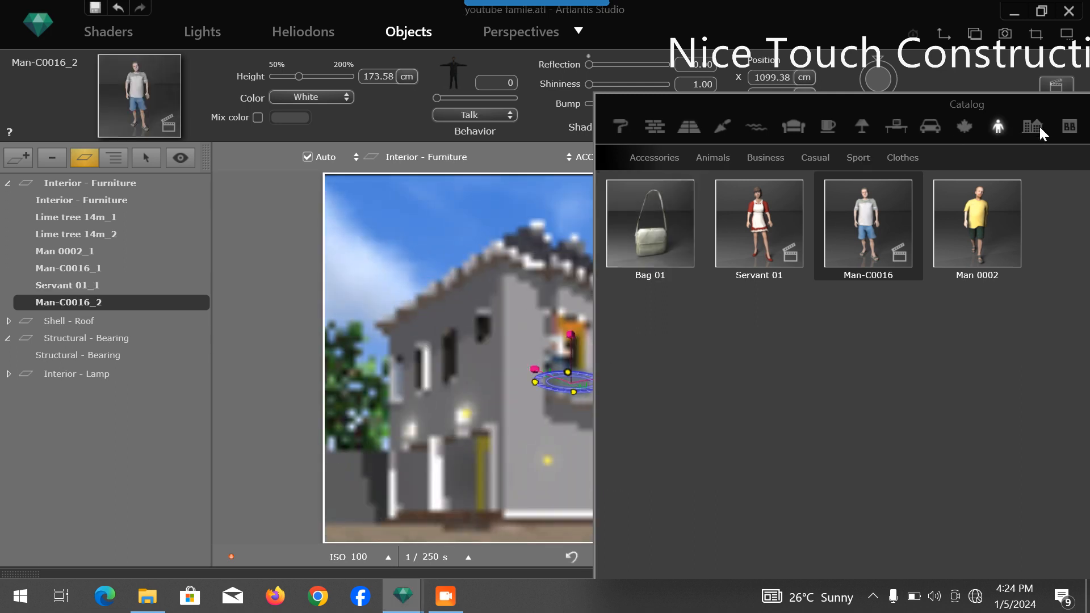
left_click_drag(986, 111, 652, 102)
double_click(651, 102)
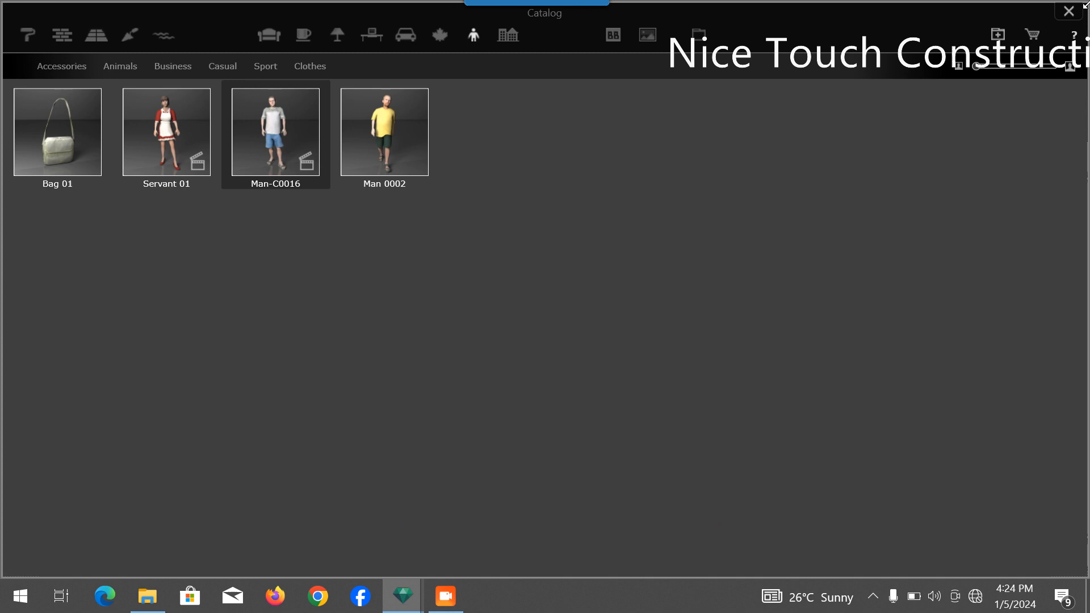
double_click(1072, 10)
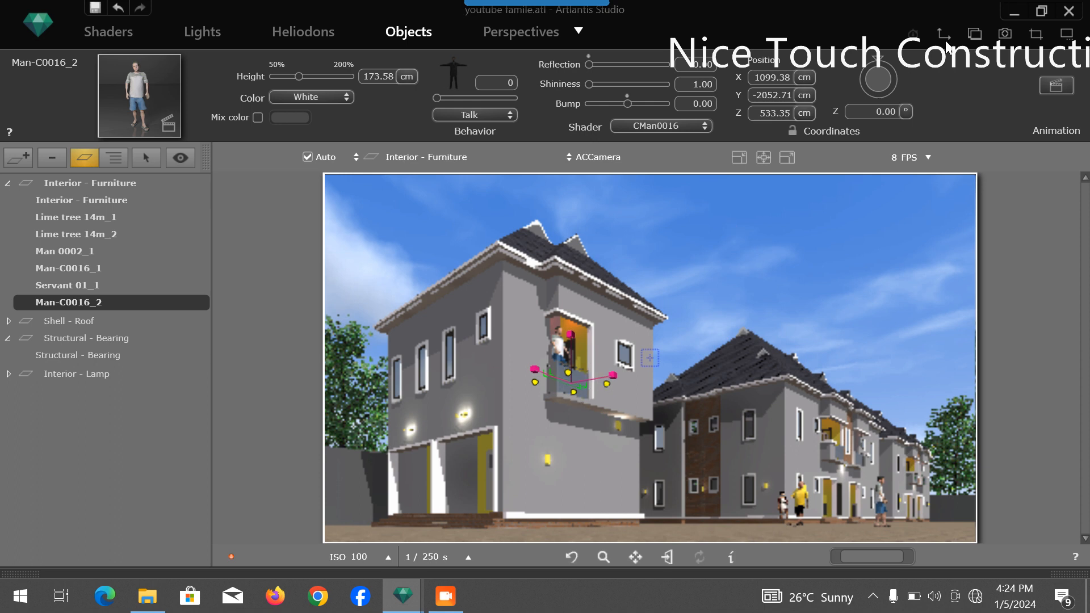
Step: In the 2D top view, shift the balcony man further inside the balcony, to about X 1058 cm, Y -2016 cm
scroll(649, 298, "up", 2)
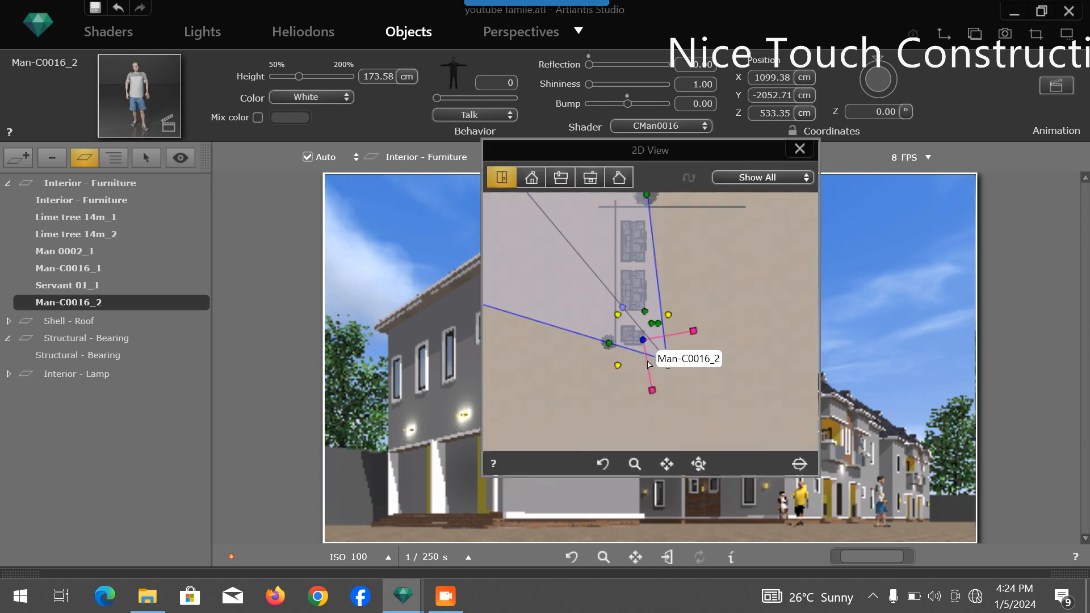
scroll(635, 359, "up", 3)
scroll(635, 343, "up", 3)
scroll(713, 251, "down", 2)
scroll(728, 207, "up", 3)
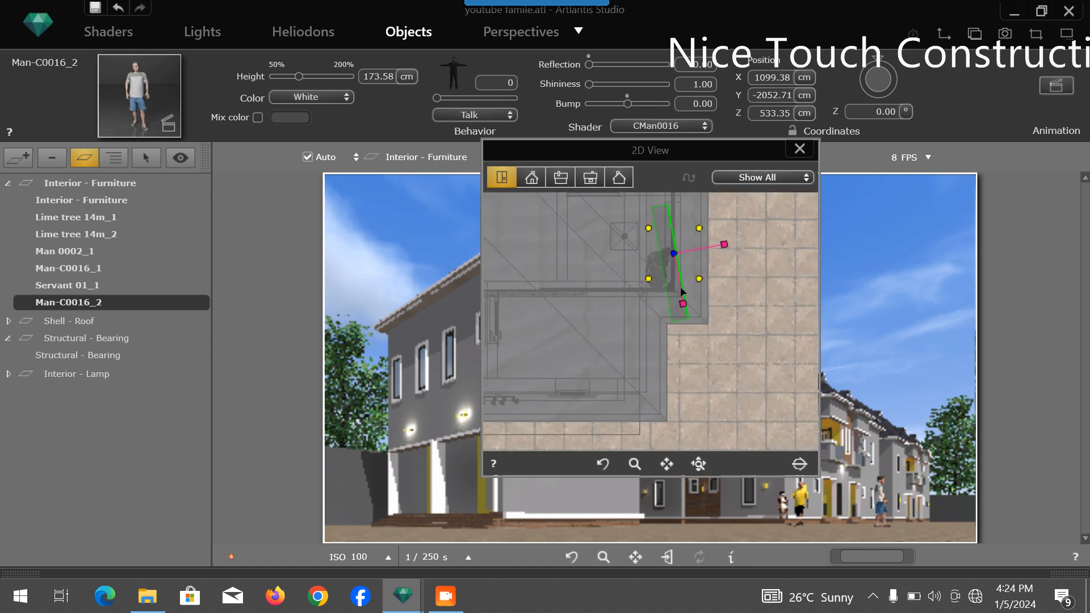
left_click(658, 273)
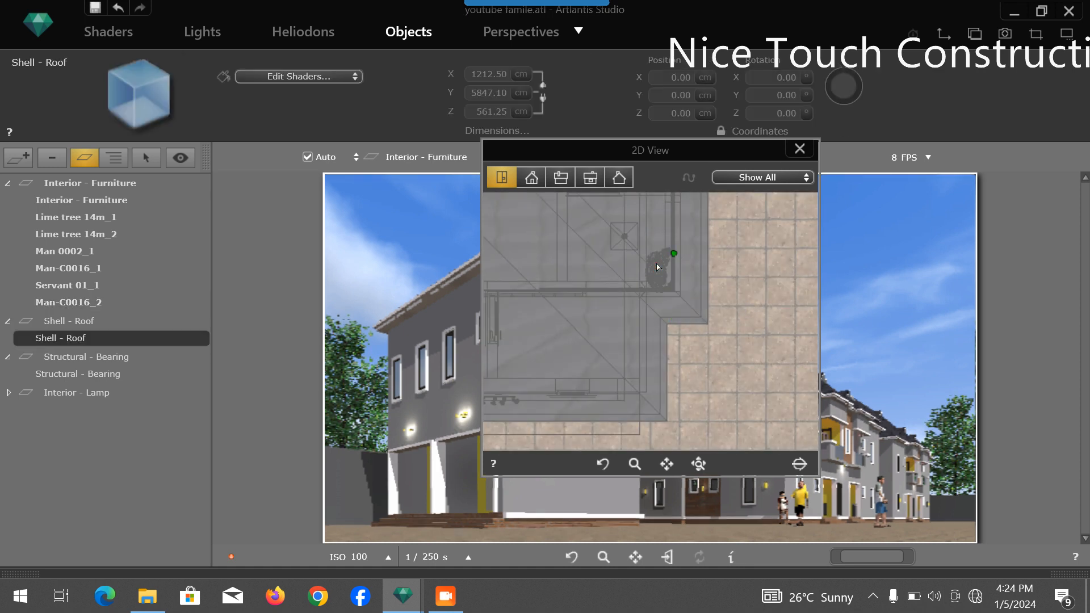
left_click(670, 256)
left_click_drag(671, 255, 645, 228)
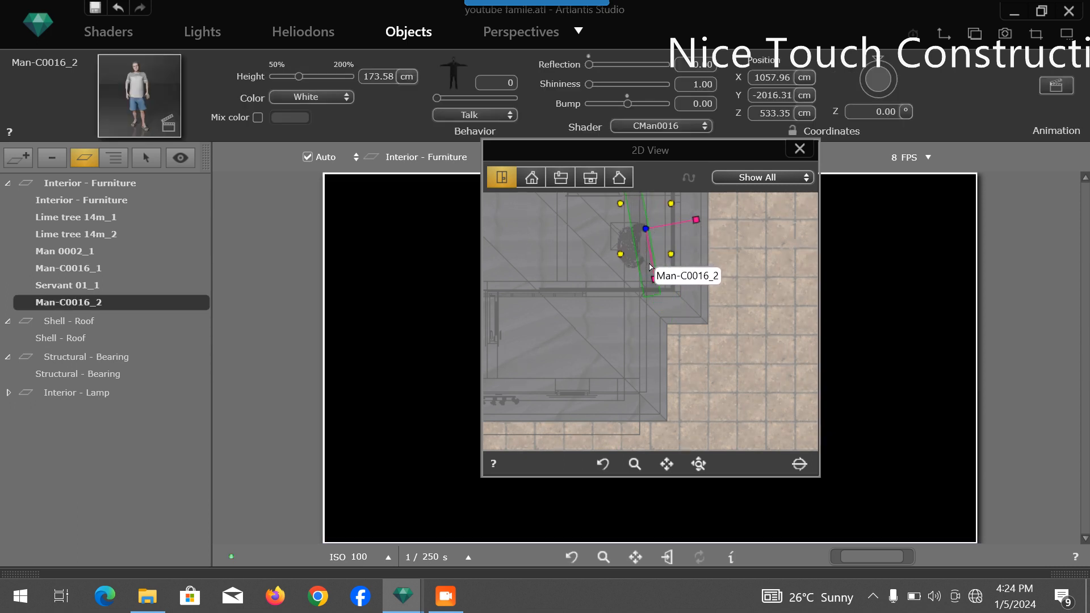
Step: Reduce the balcony man's height to about 156.6 cm and rotate him to about 51.6° in the 2D top view
left_click_drag(768, 146, 463, 135)
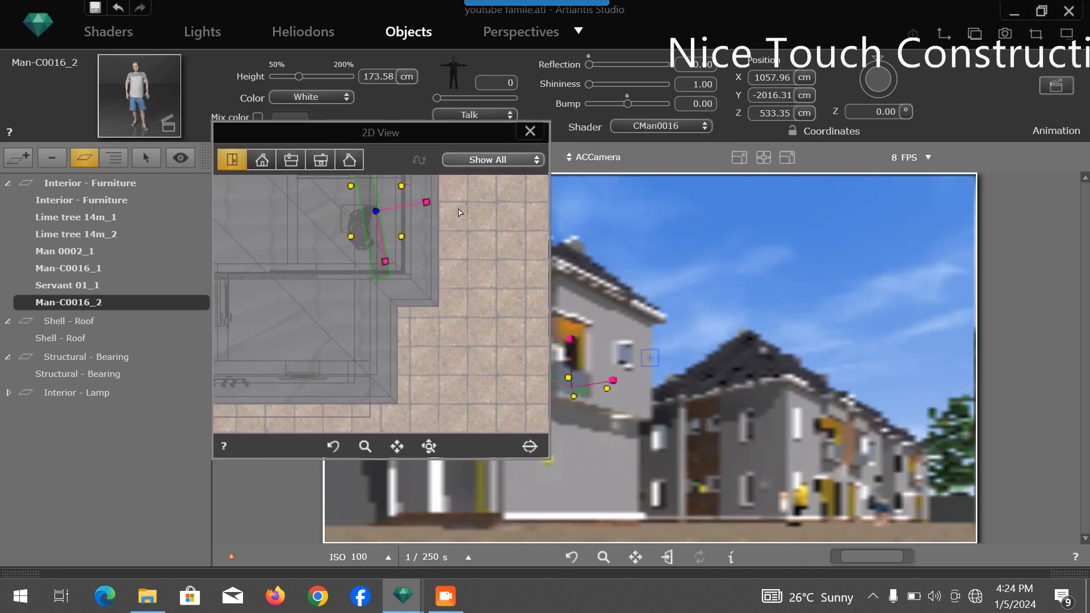
left_click_drag(426, 202, 428, 224)
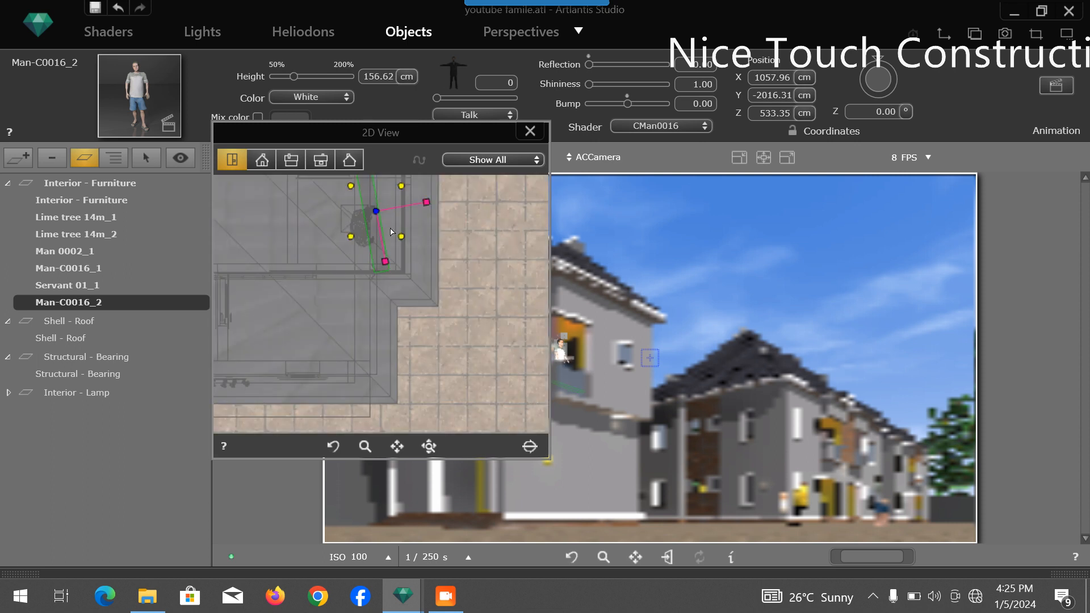
left_click_drag(350, 236, 330, 205)
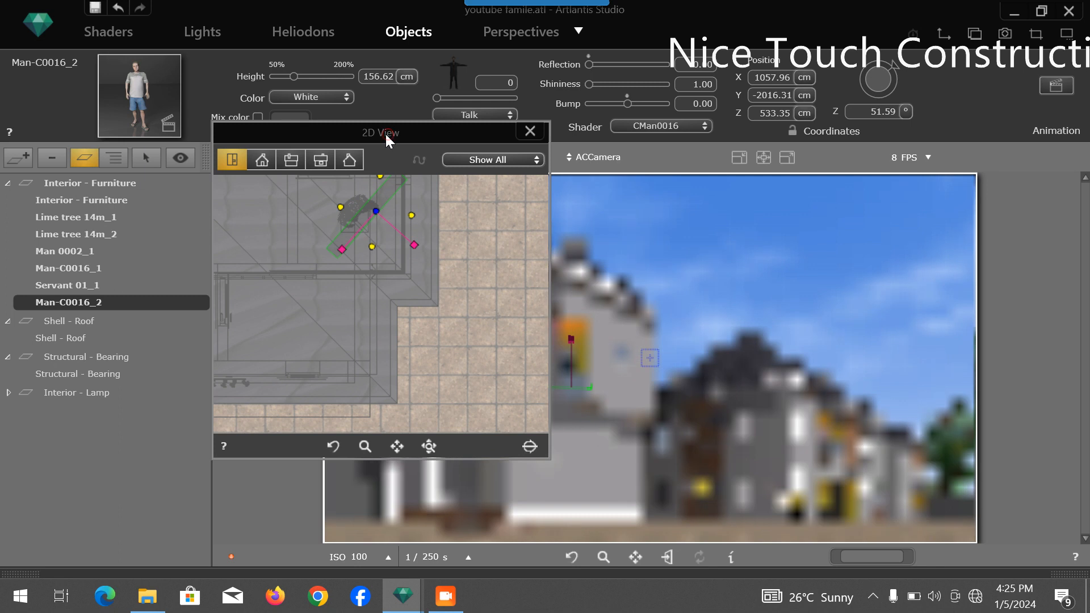
left_click_drag(388, 135, 345, 131)
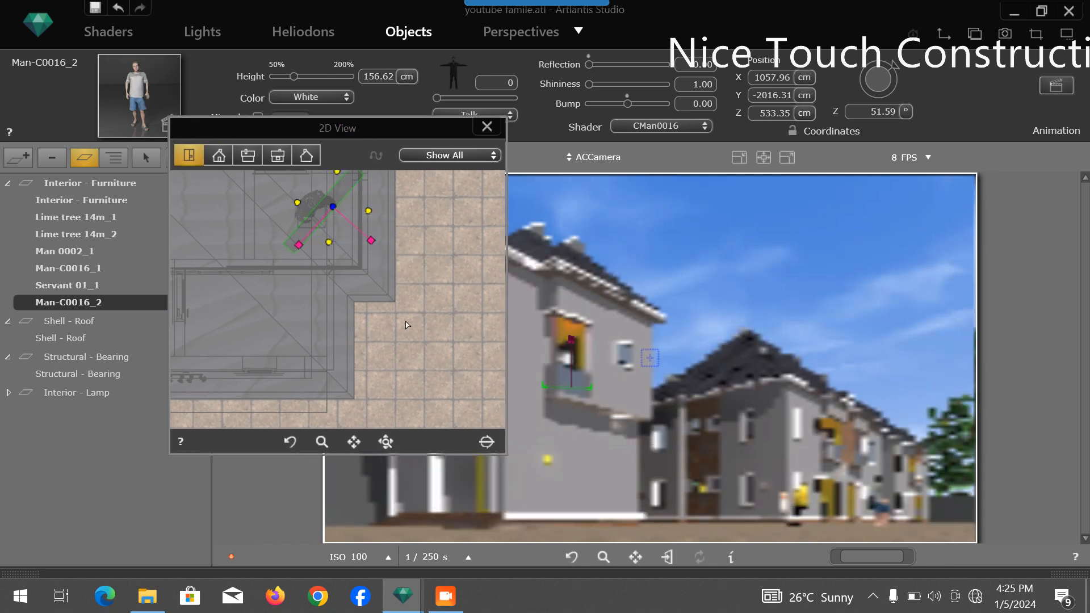
middle_click_drag(411, 288, 410, 346)
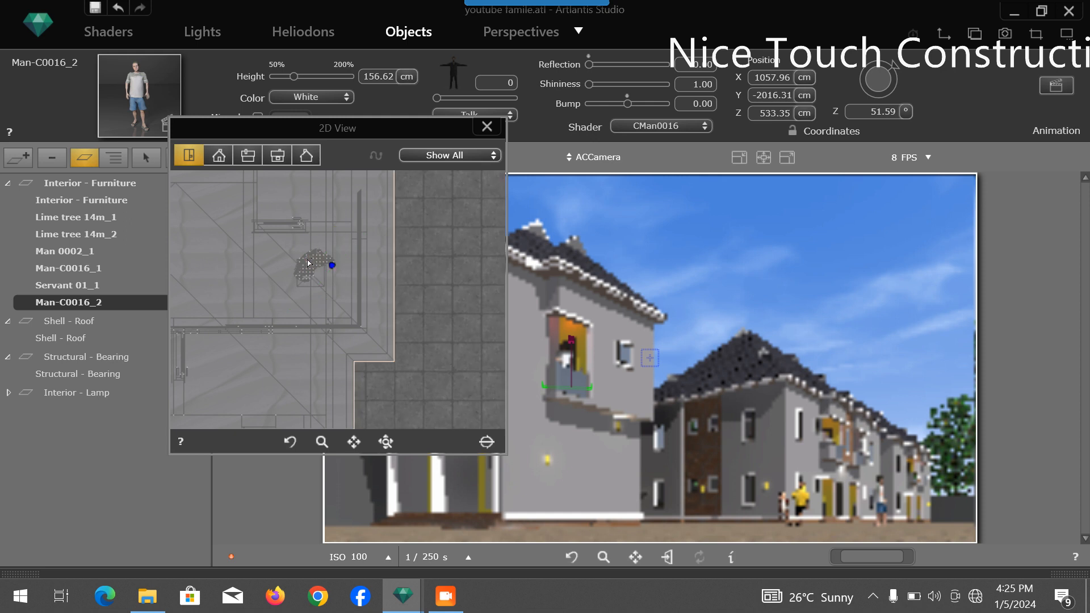
Step: Fine-tune the balcony man's rotation to about 45.4° in the 2D top view and close that view
left_click(294, 276)
left_click(295, 277)
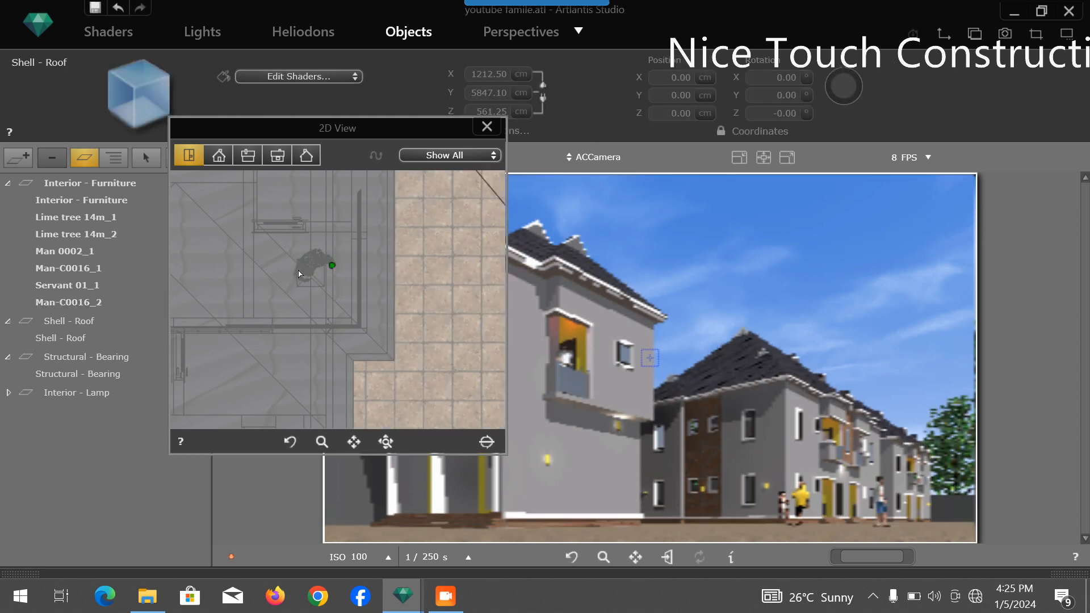
left_click(330, 268)
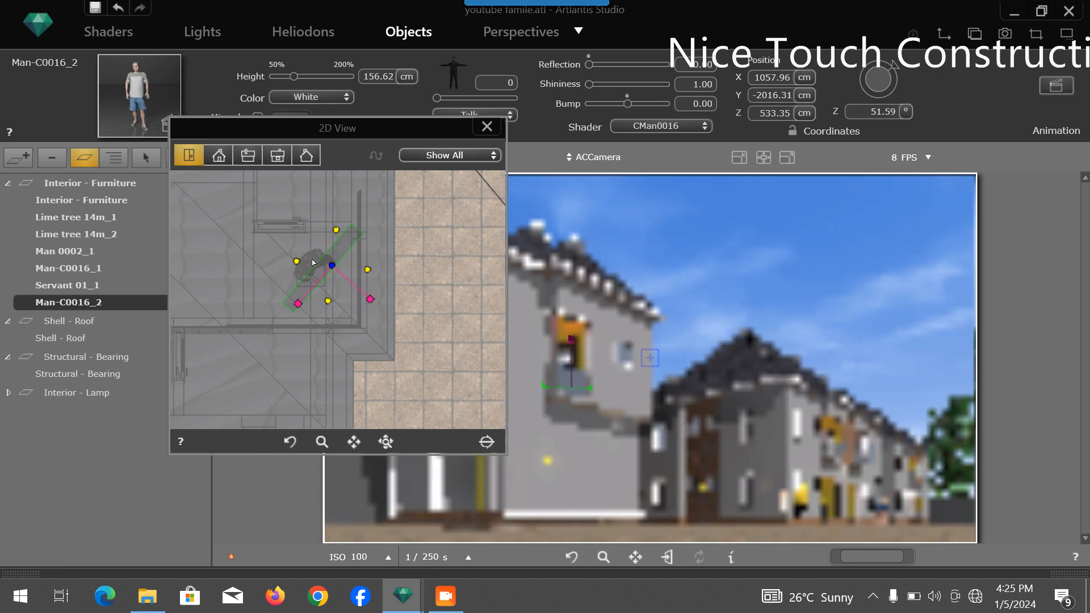
left_click(302, 276)
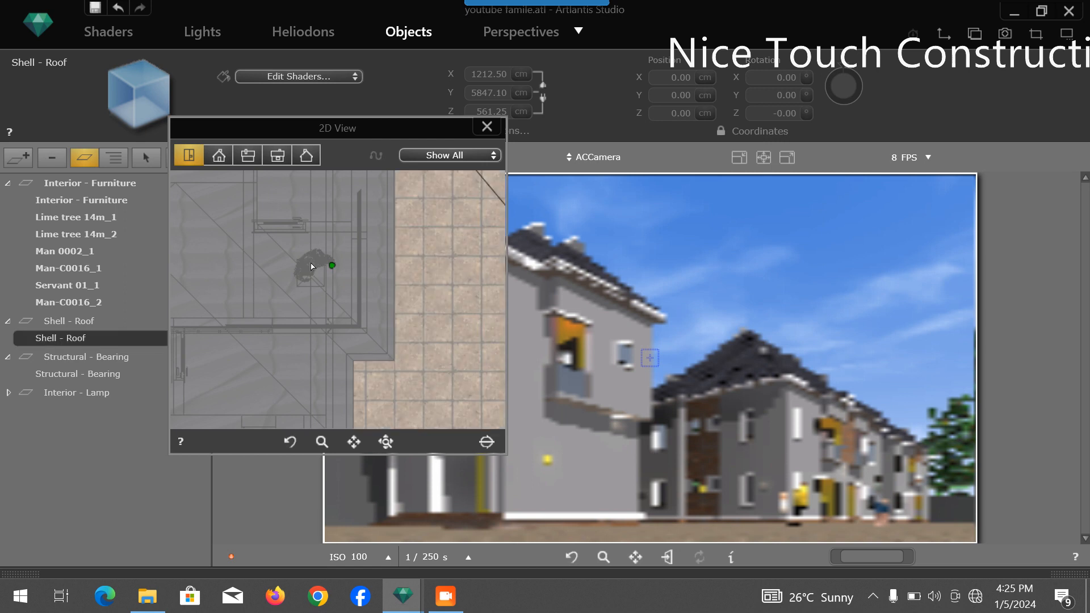
left_click(321, 268)
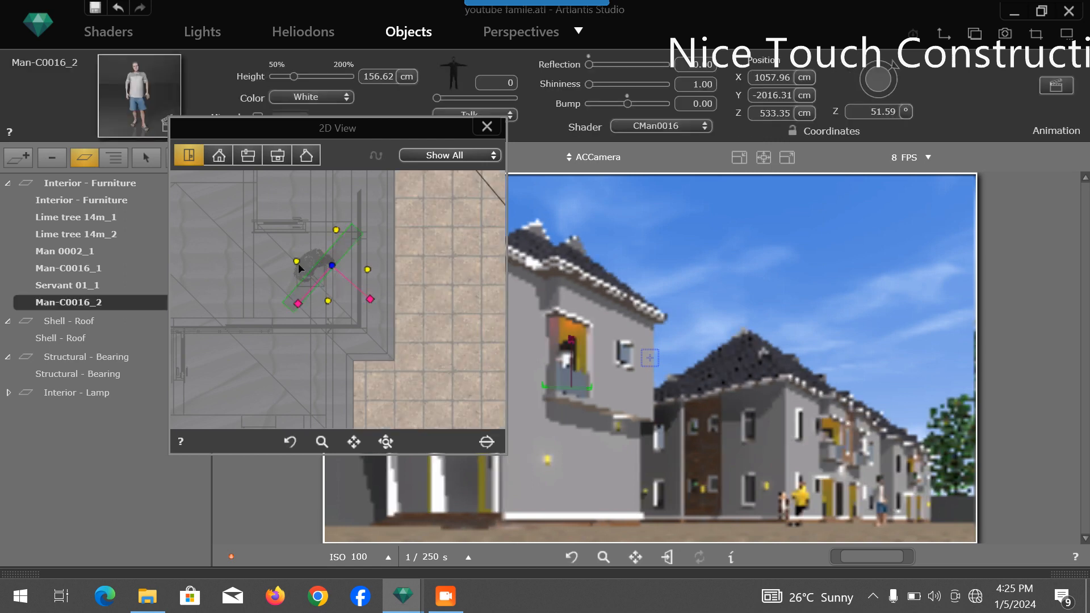
left_click_drag(301, 268, 301, 269)
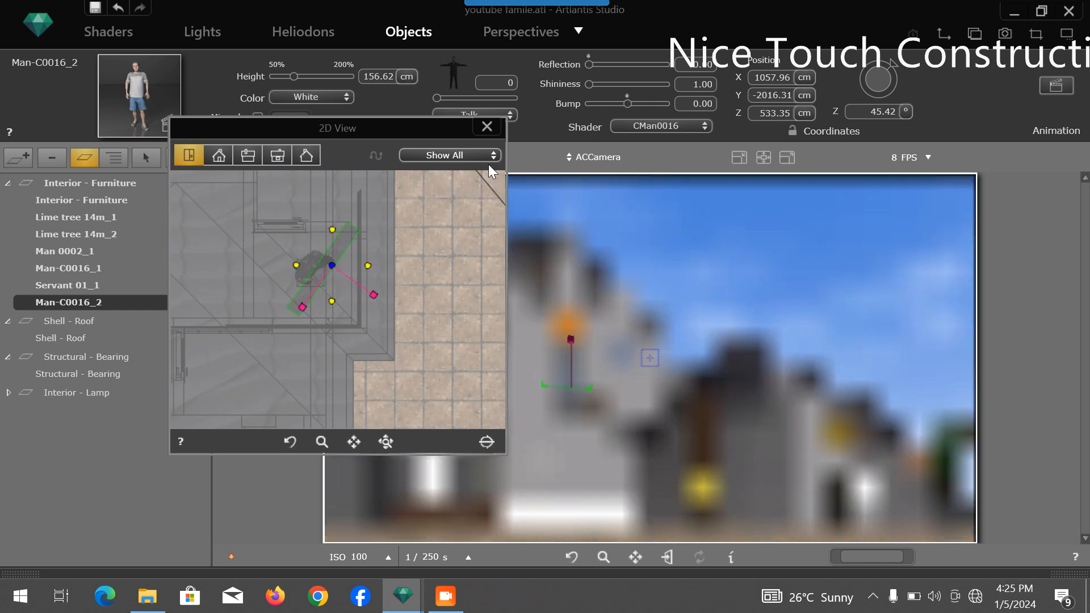
left_click(487, 127)
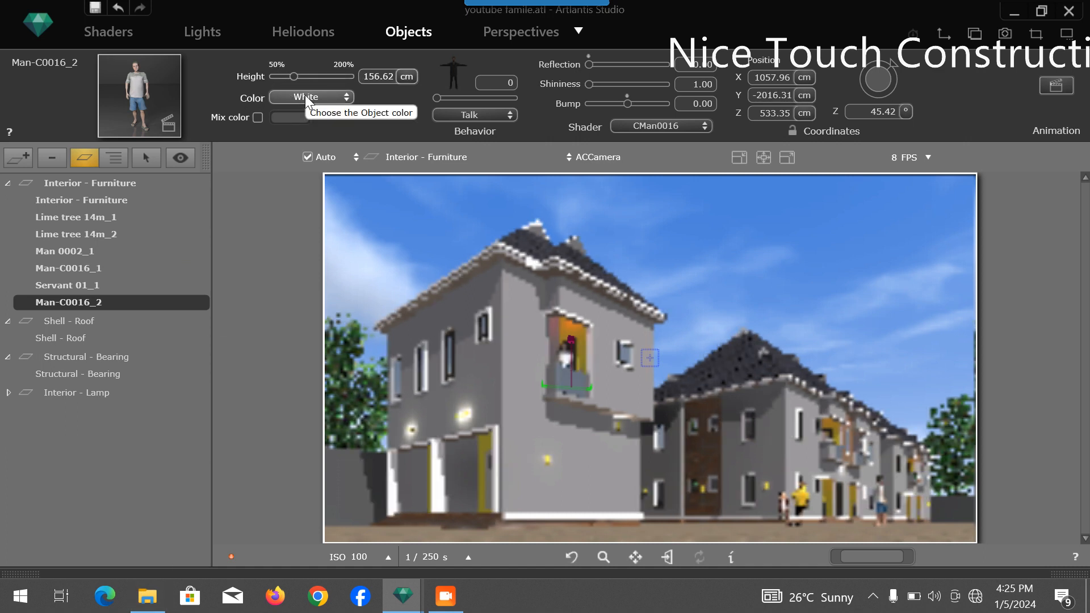
Step: Set the balcony man's behavior to Leaning on wall_Male and move him within the balcony to about X 1067 cm, Y -1988 cm
left_click(462, 114)
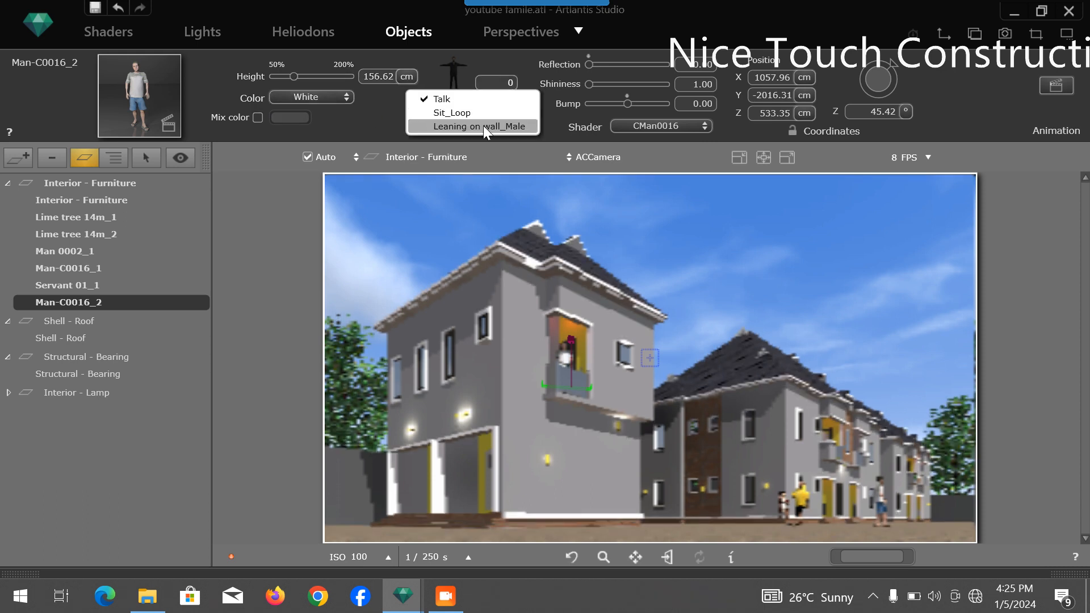
left_click(482, 125)
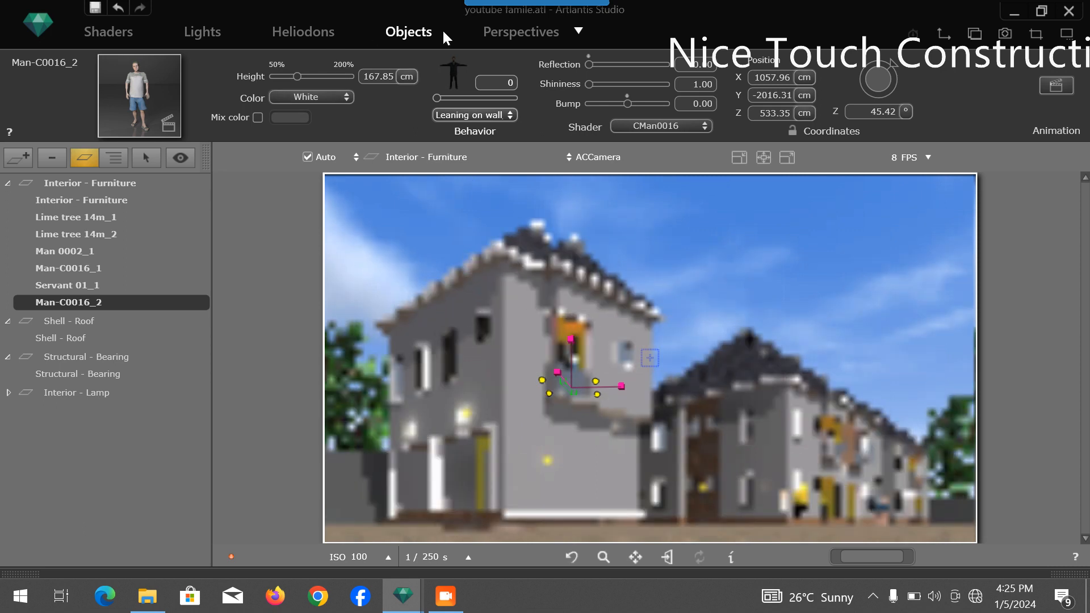
left_click(943, 31)
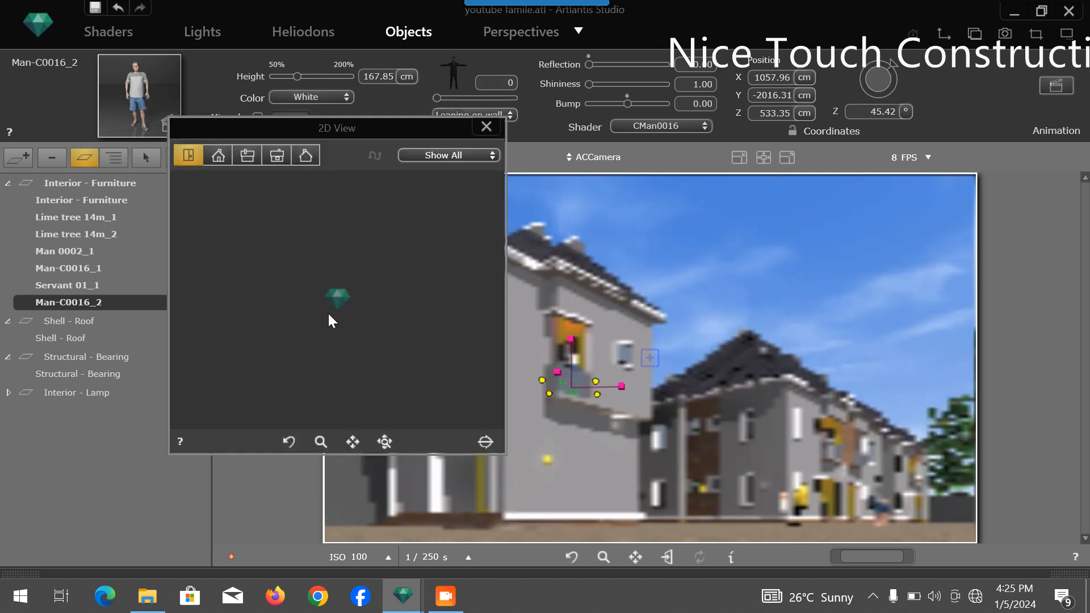
scroll(347, 284, "up", 3)
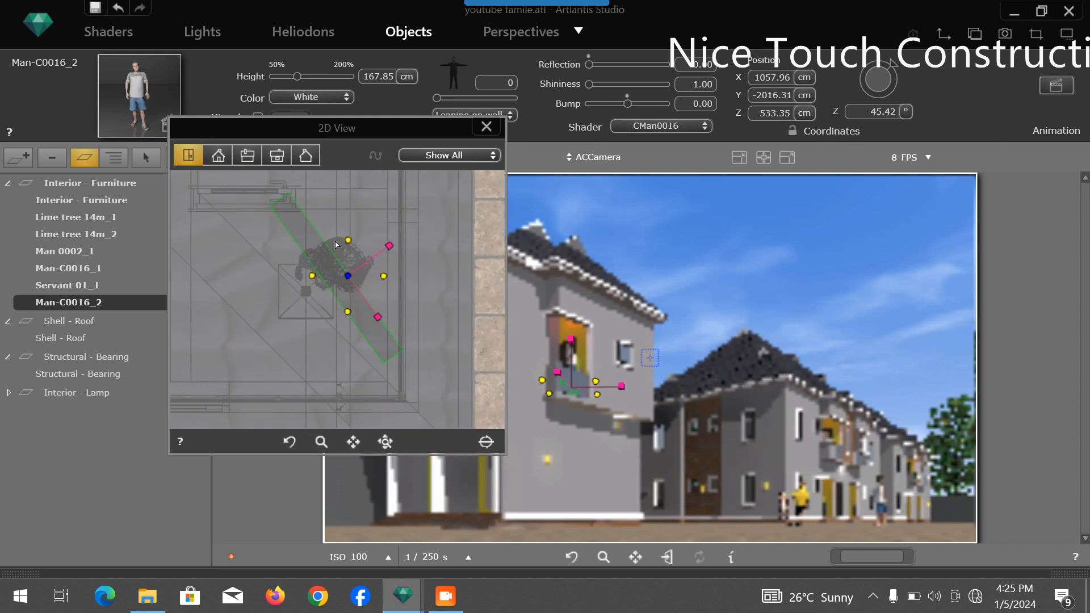
left_click(340, 268)
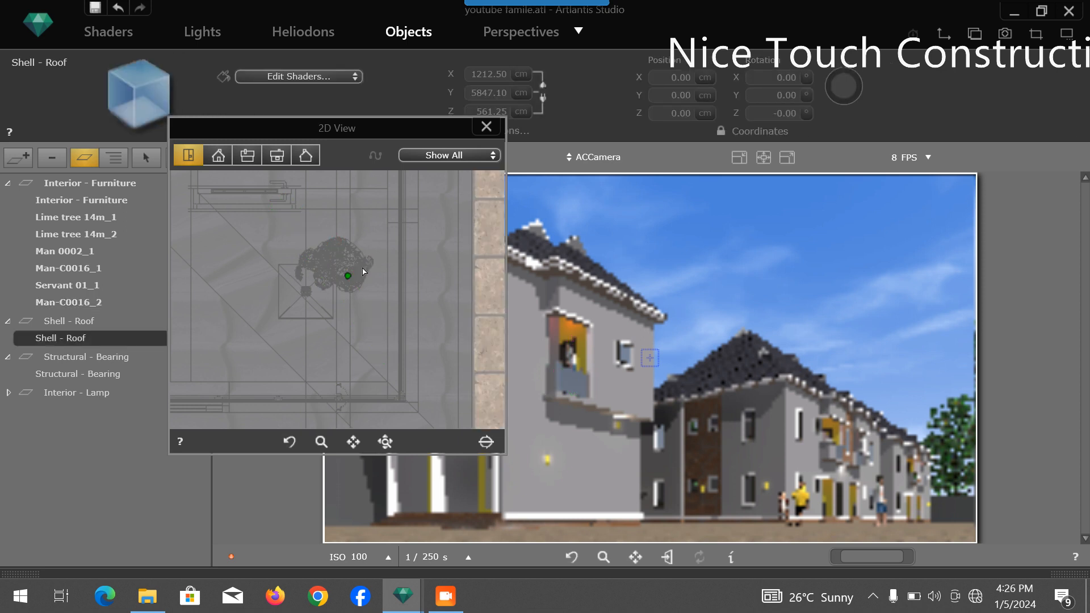
left_click(348, 276)
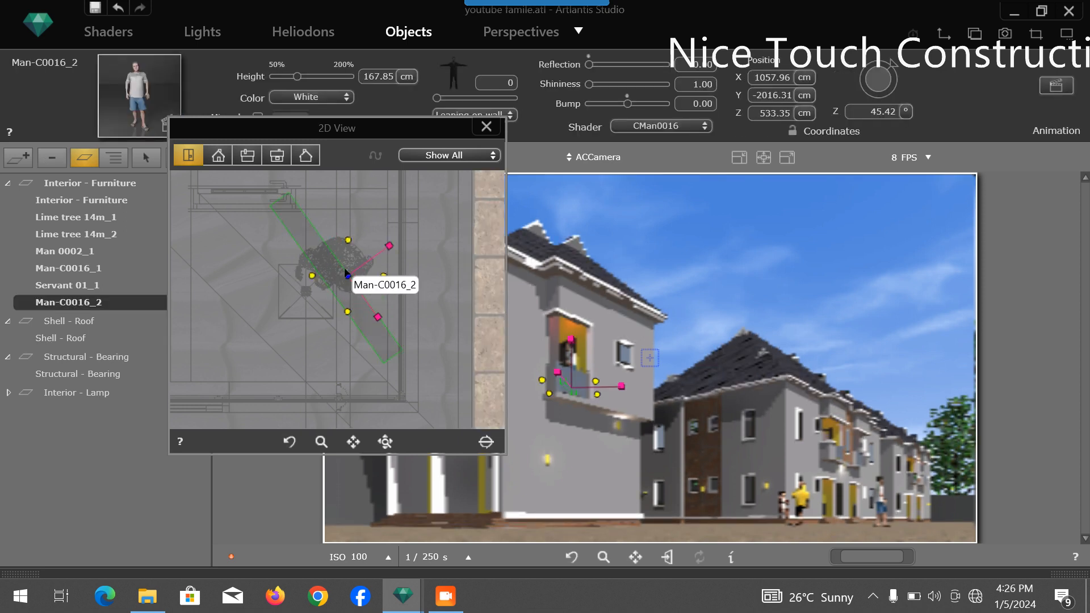
left_click_drag(344, 268, 359, 209)
middle_click_drag(357, 350, 350, 407)
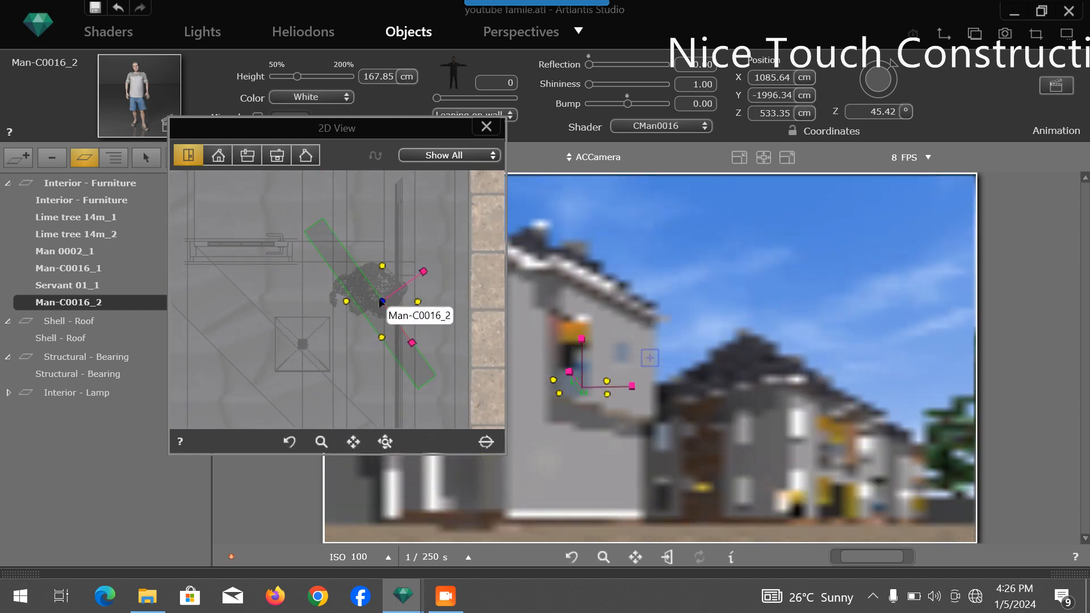
left_click_drag(381, 303, 357, 288)
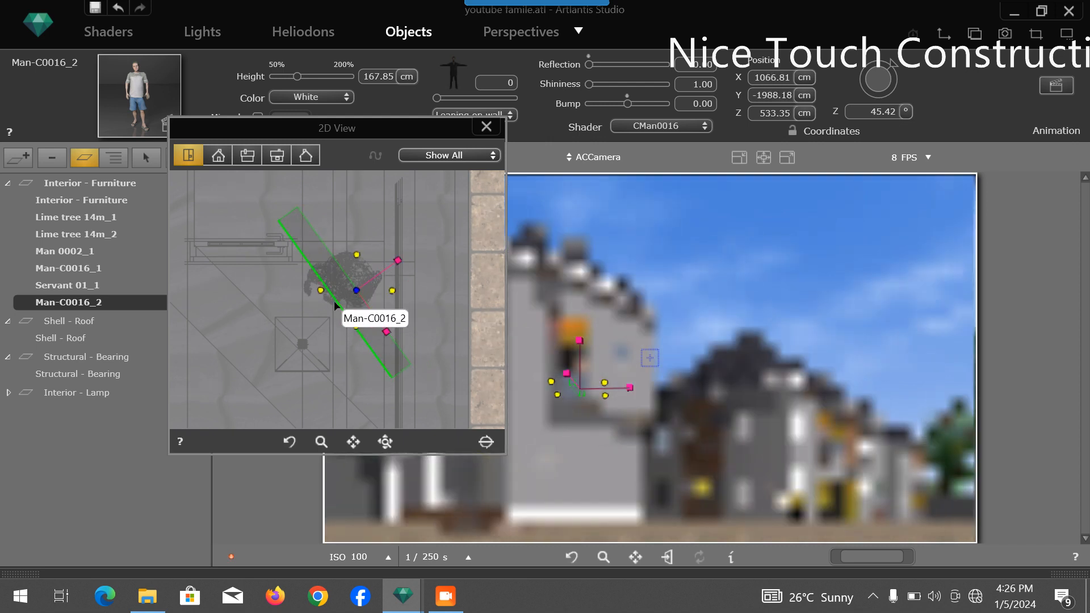
left_click(487, 127)
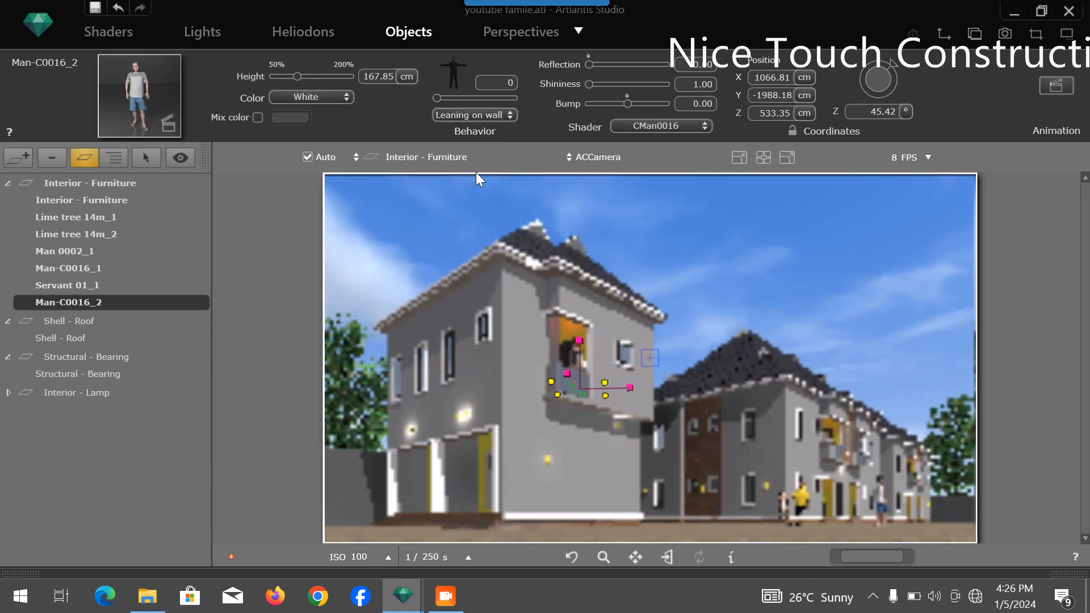
Step: Apply Low Radiosity to the balcony man, the yellow-shirted man, the man in blue shorts on the ground and the servant
right_click(575, 360)
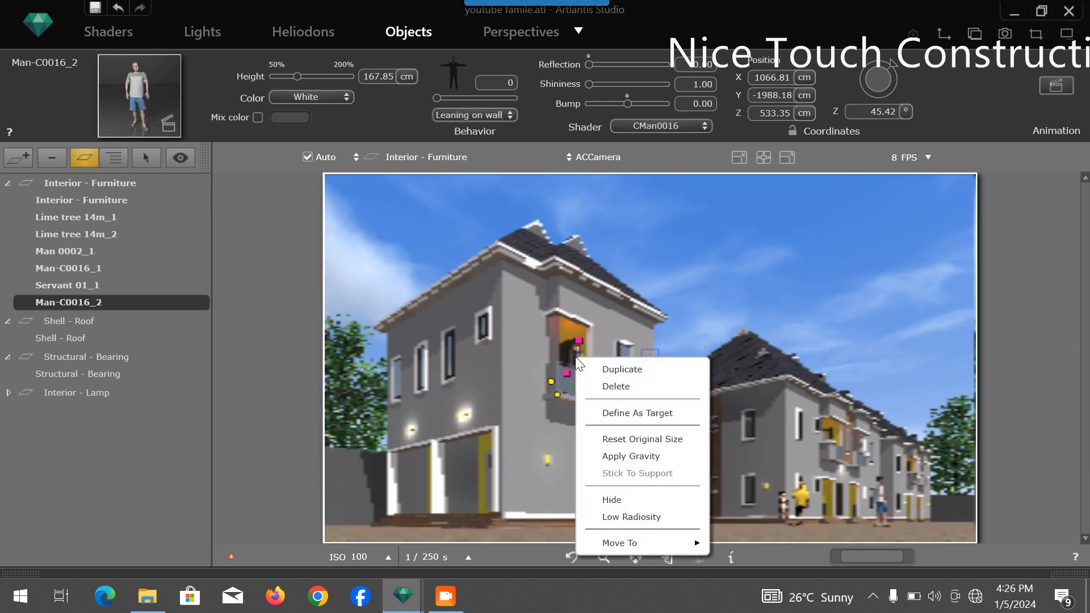
left_click(656, 519)
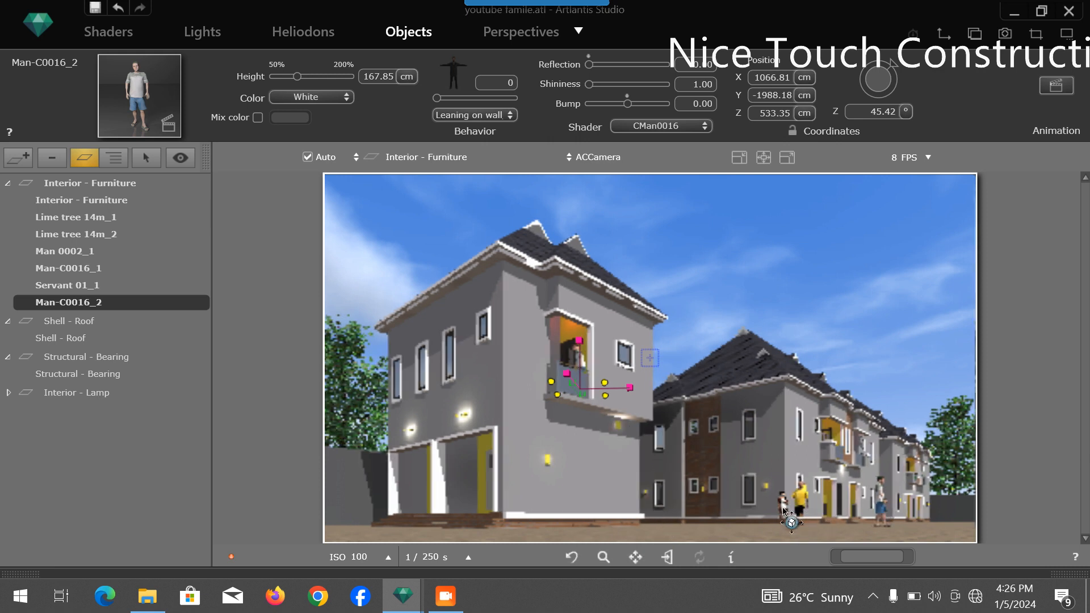
left_click(803, 498)
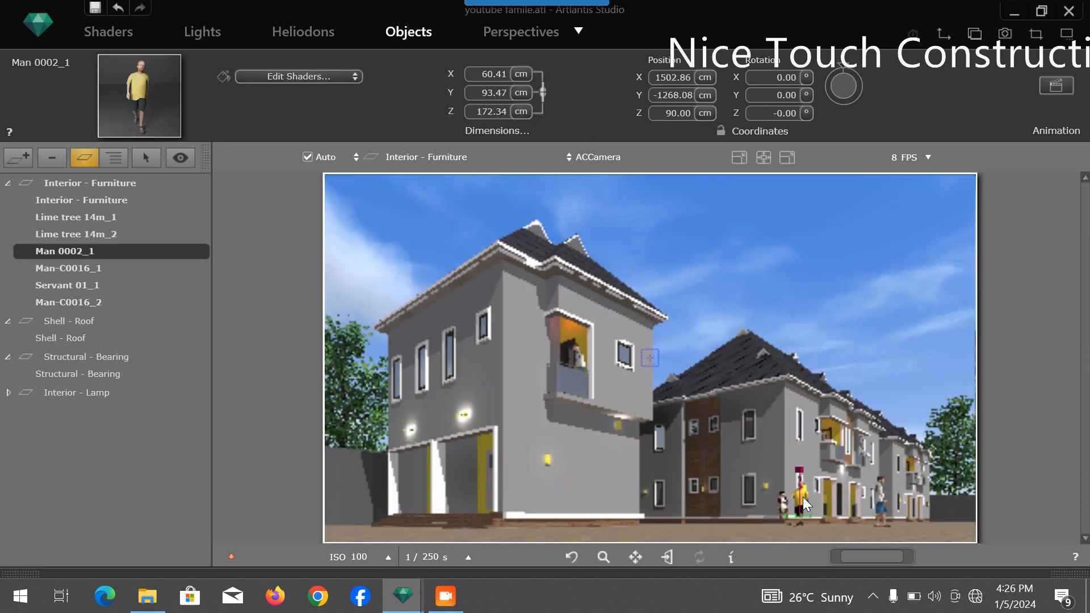
right_click(803, 500)
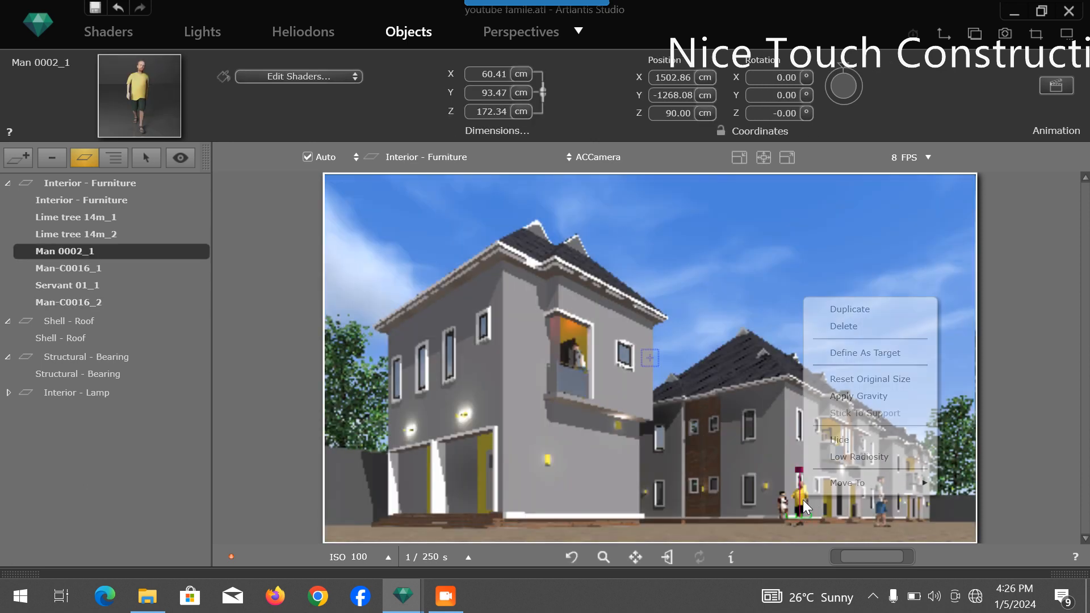
left_click(877, 501)
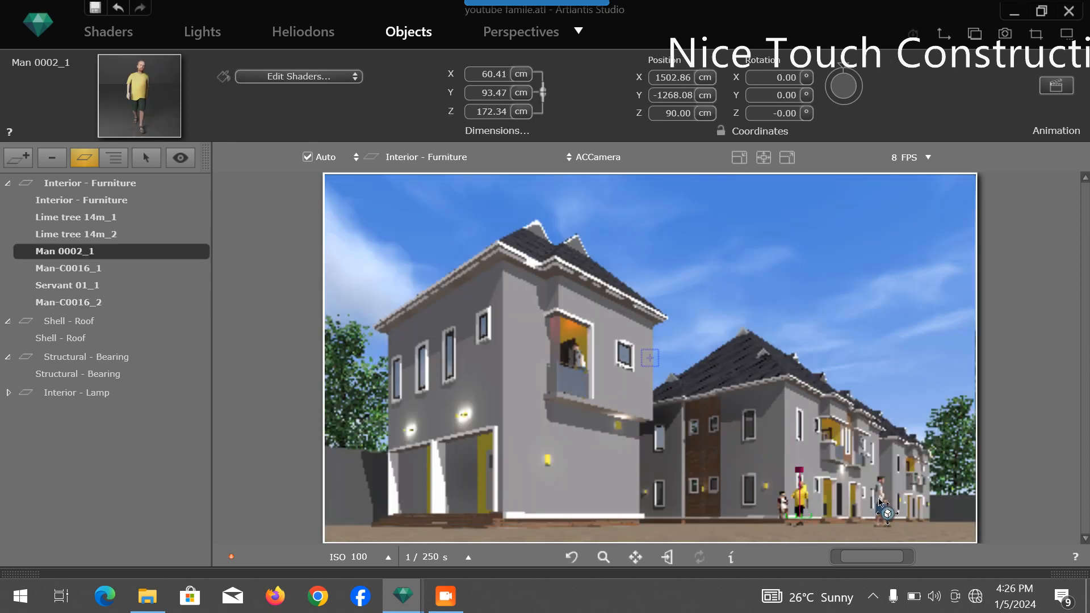
right_click(879, 502)
left_click(907, 454)
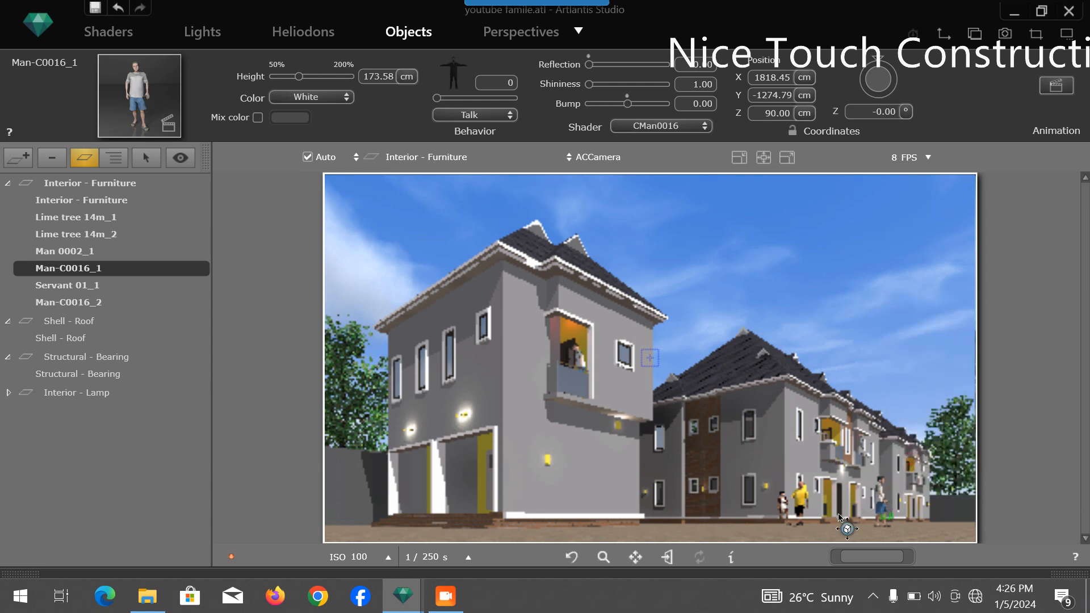
right_click(782, 508)
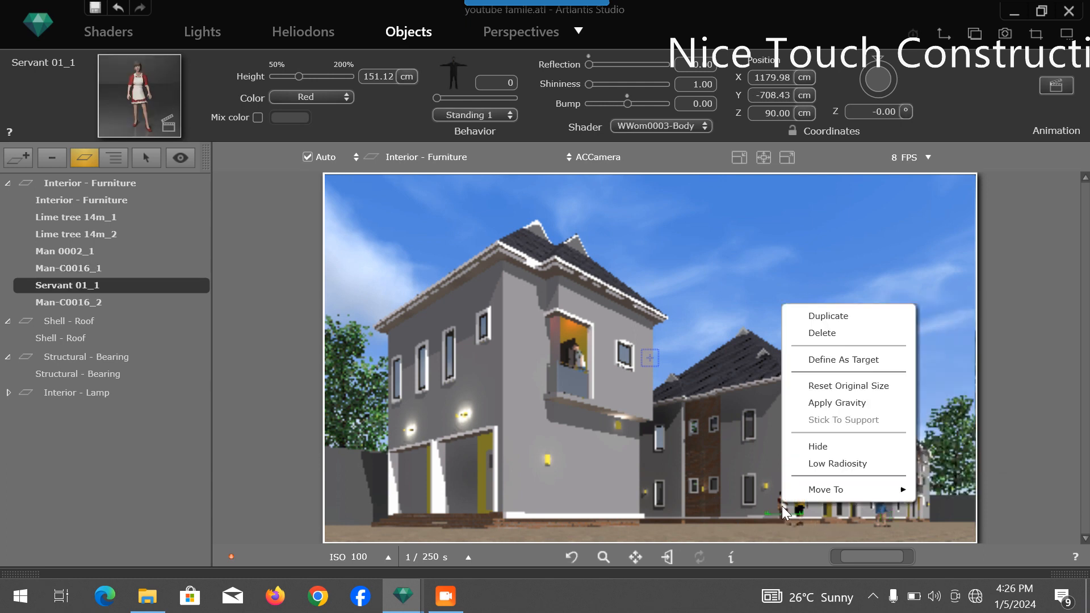
left_click(809, 464)
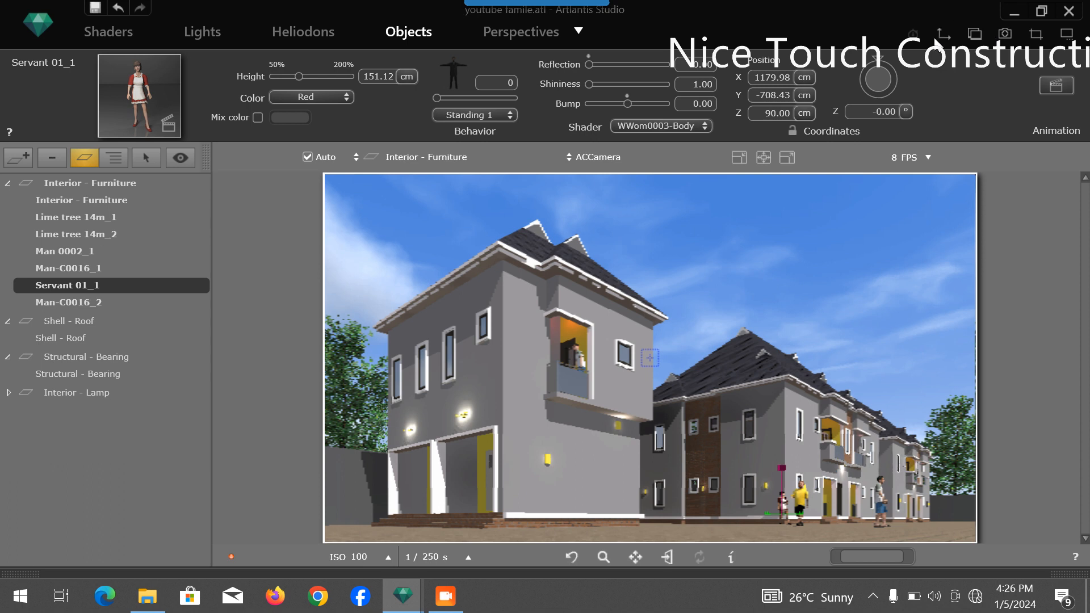
Step: In the 2D top view, place the servant at about X 909 cm, Y -1060 cm, rotated to about -1.5° and about 181 cm tall
scroll(359, 319, "down", 5)
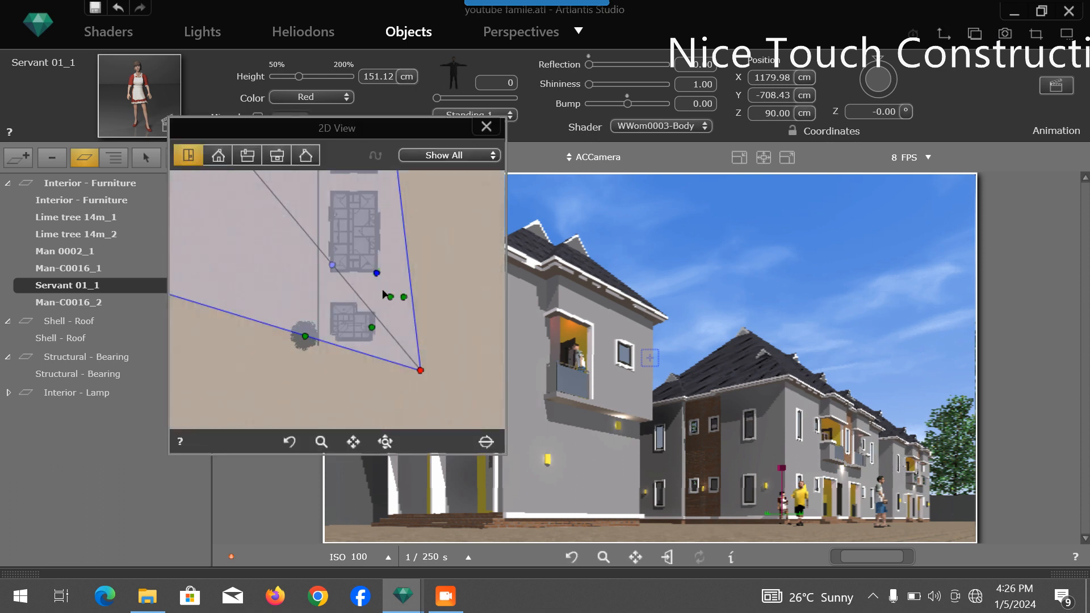
scroll(384, 294, "down", 5)
scroll(385, 295, "up", 5)
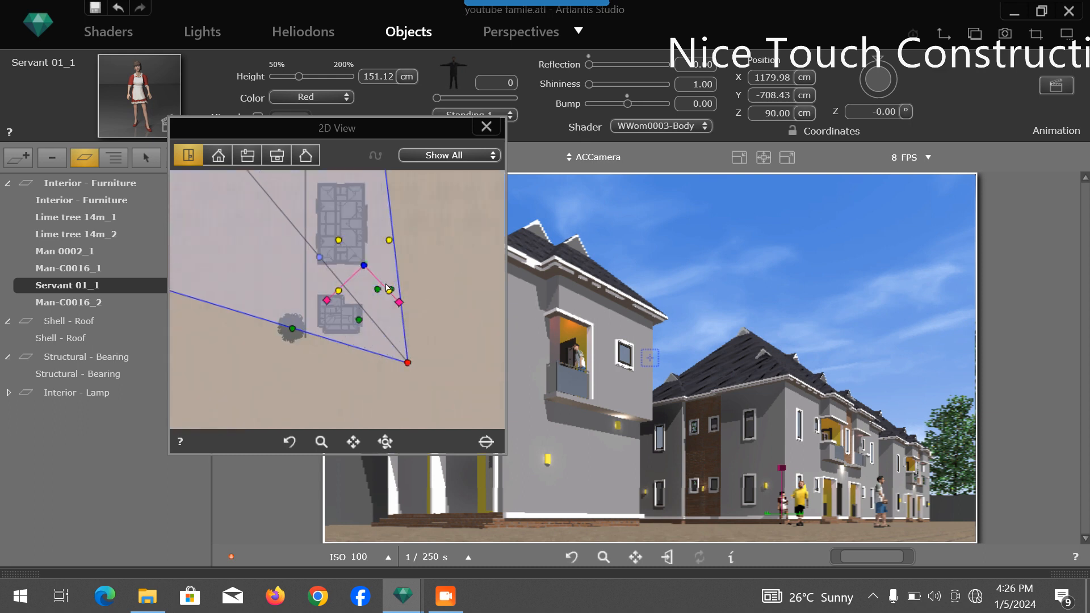
scroll(386, 287, "up", 5)
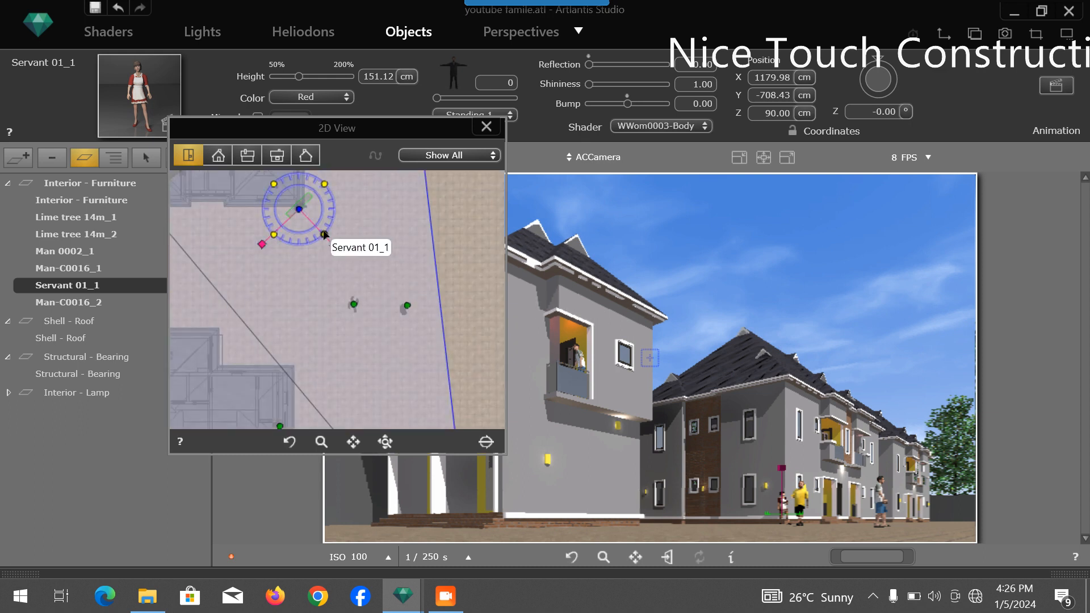
left_click_drag(324, 236, 311, 291)
left_click_drag(300, 220, 257, 268)
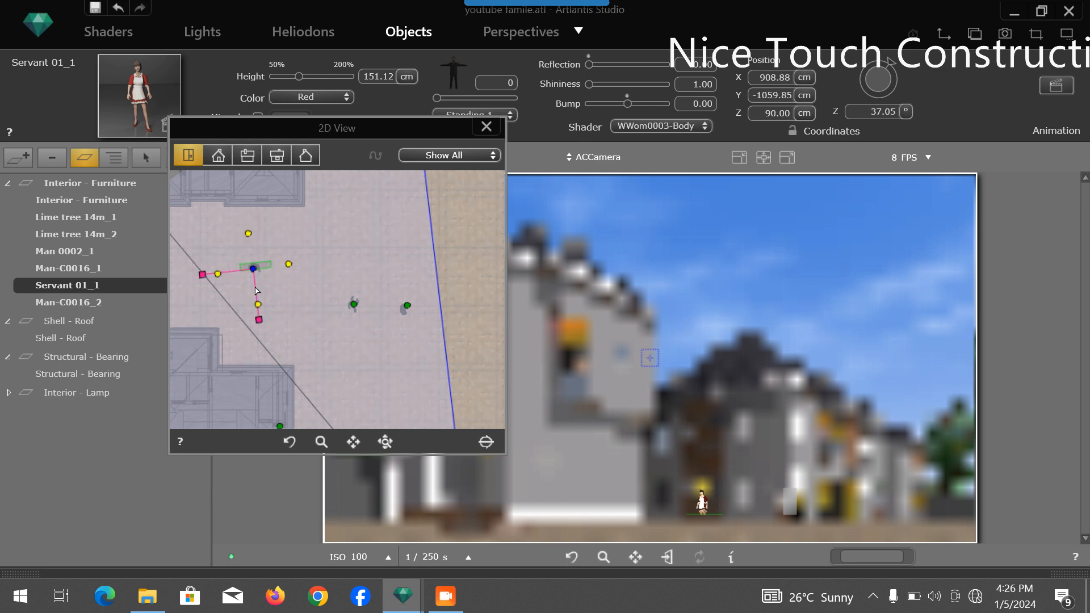
left_click_drag(259, 320, 289, 304)
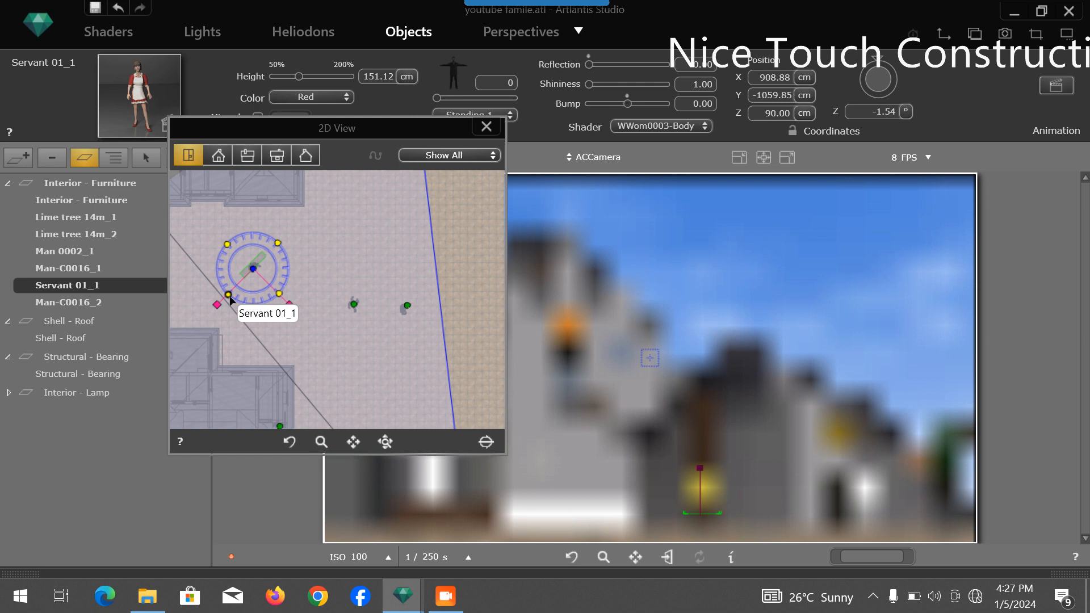
left_click_drag(292, 307, 305, 314)
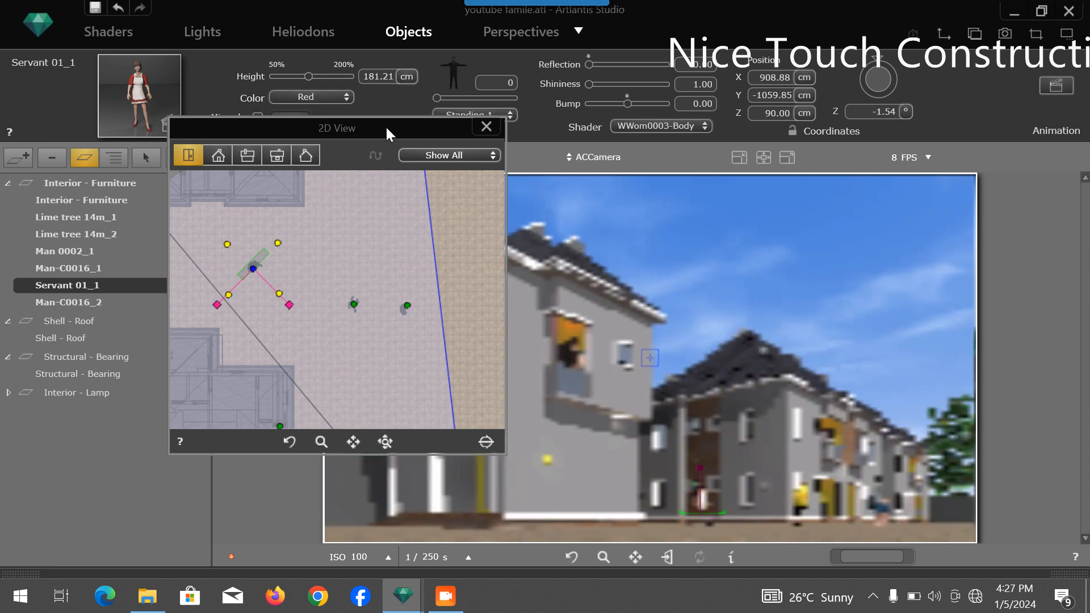
Step: Enlarge the yellow-shirted man to a height of about 181 cm in the 2D top view
left_click(352, 305)
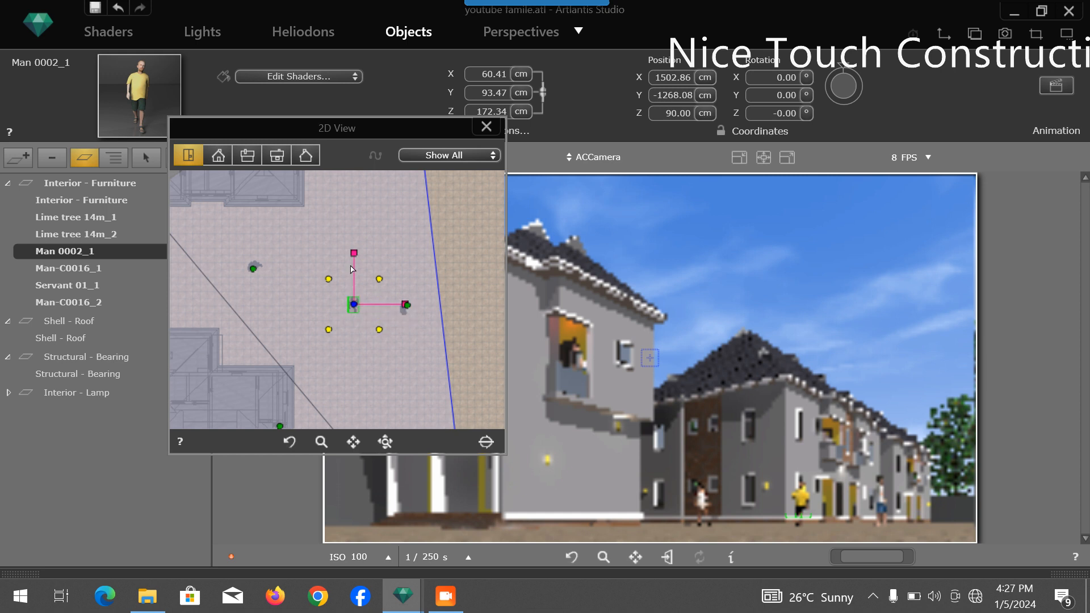
mouse_move(354, 253)
left_mouse_down()
mouse_move(332, 255)
mouse_move(335, 245)
mouse_move(335, 254)
left_mouse_up()
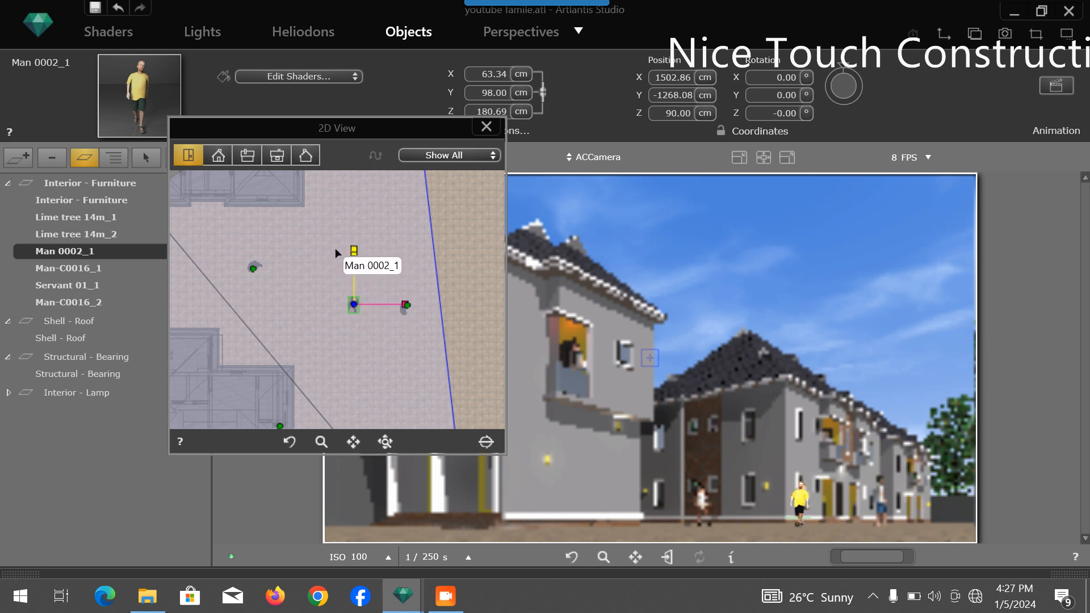
left_click(342, 313)
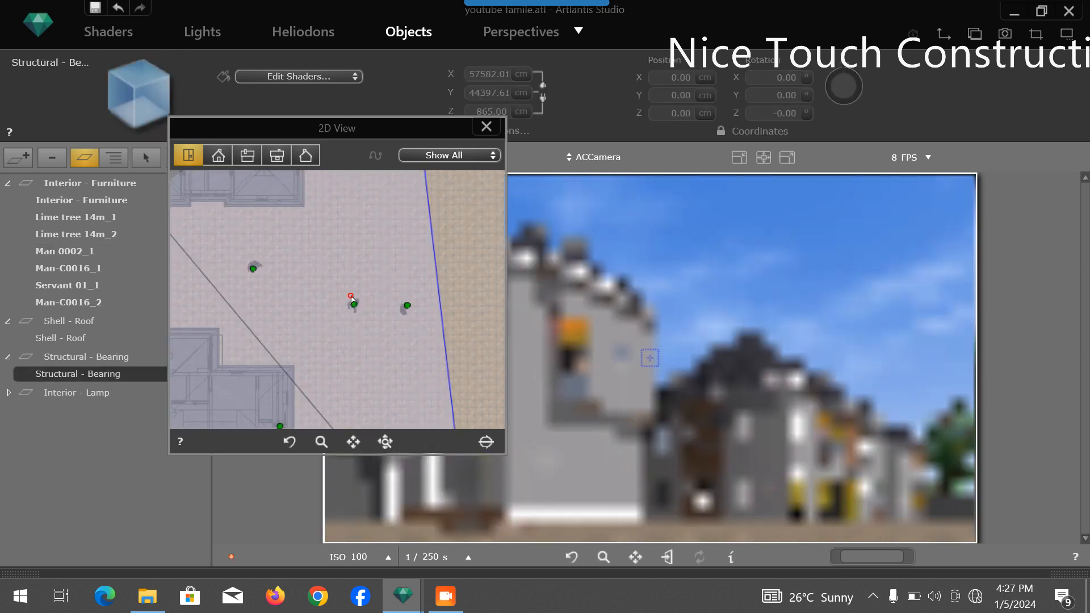
Step: Rotate the yellow-shirted man to about -162.6° around Z in the 2D top view
left_click(346, 303)
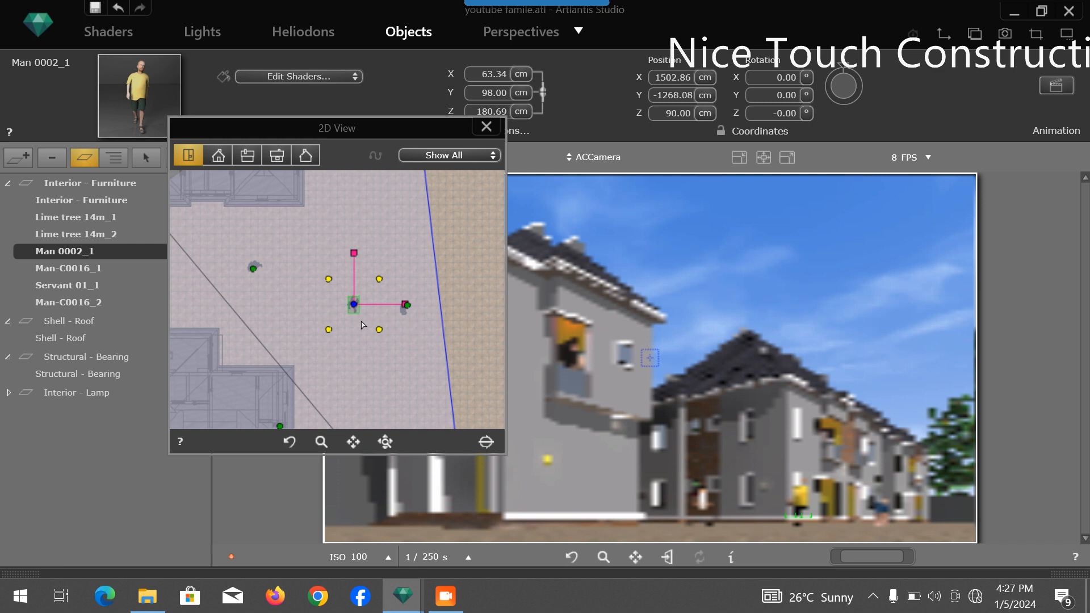
left_click_drag(378, 279, 283, 286)
left_click(314, 309)
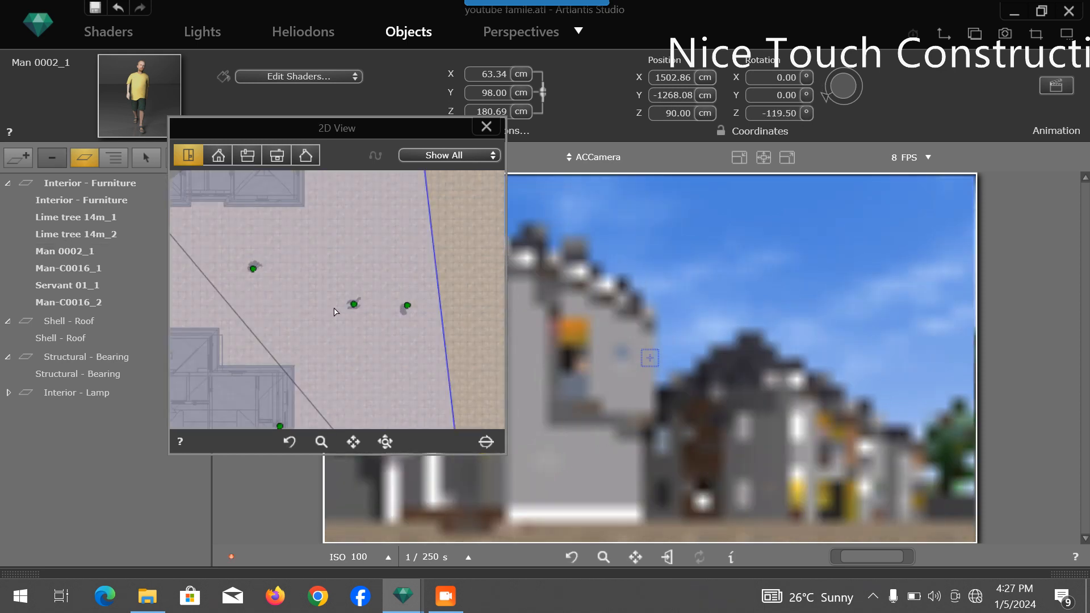
left_click(353, 304)
left_click_drag(319, 295, 322, 320)
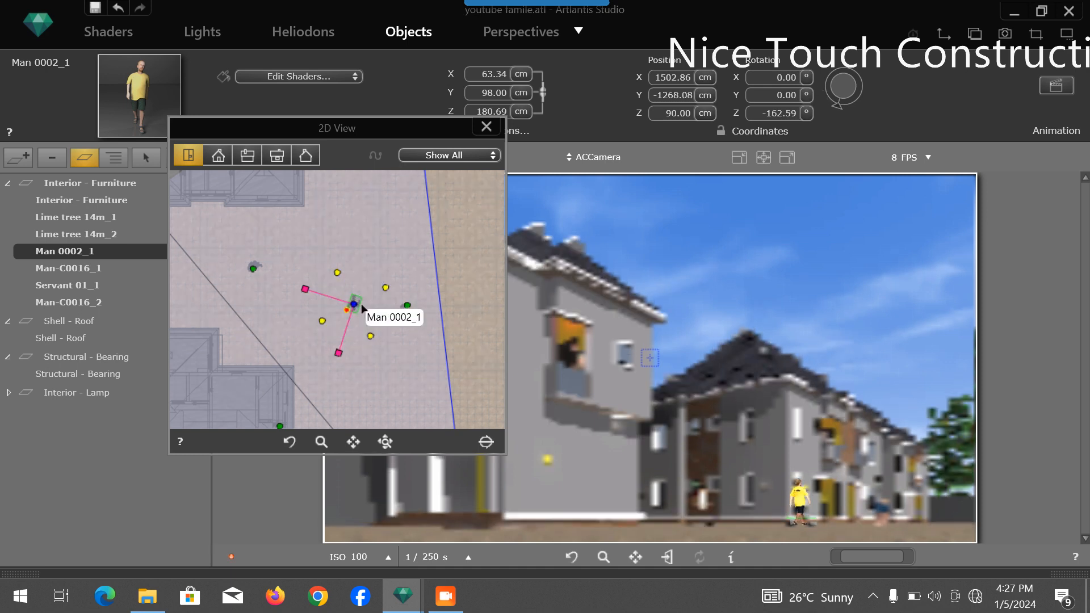
left_click(356, 304)
Step: Set Man-C0016_1 to about 212 cm tall, rotated about 94.9°, and move him beside the rear building at about X 1472 cm, Y 437 cm
left_click(409, 309)
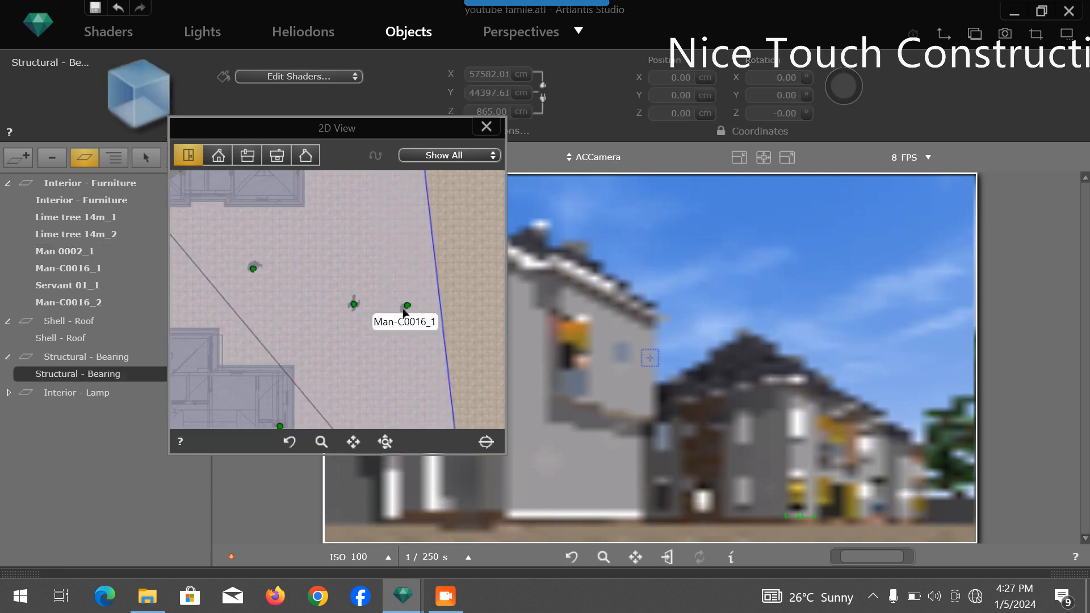
left_click_drag(388, 219, 365, 258)
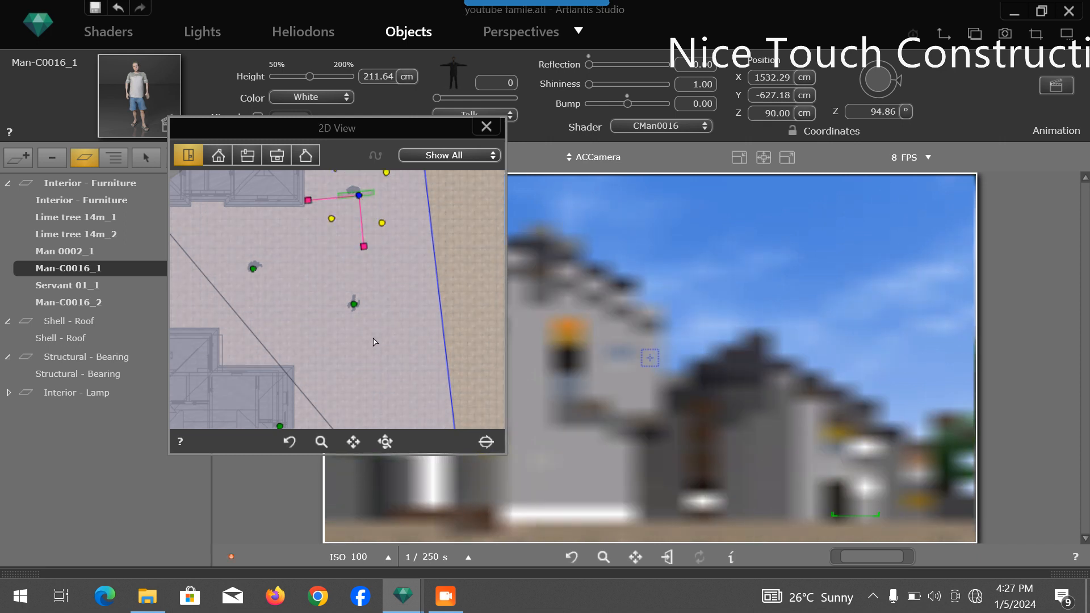
scroll(367, 289, "down", 4)
left_click_drag(369, 295, 366, 250)
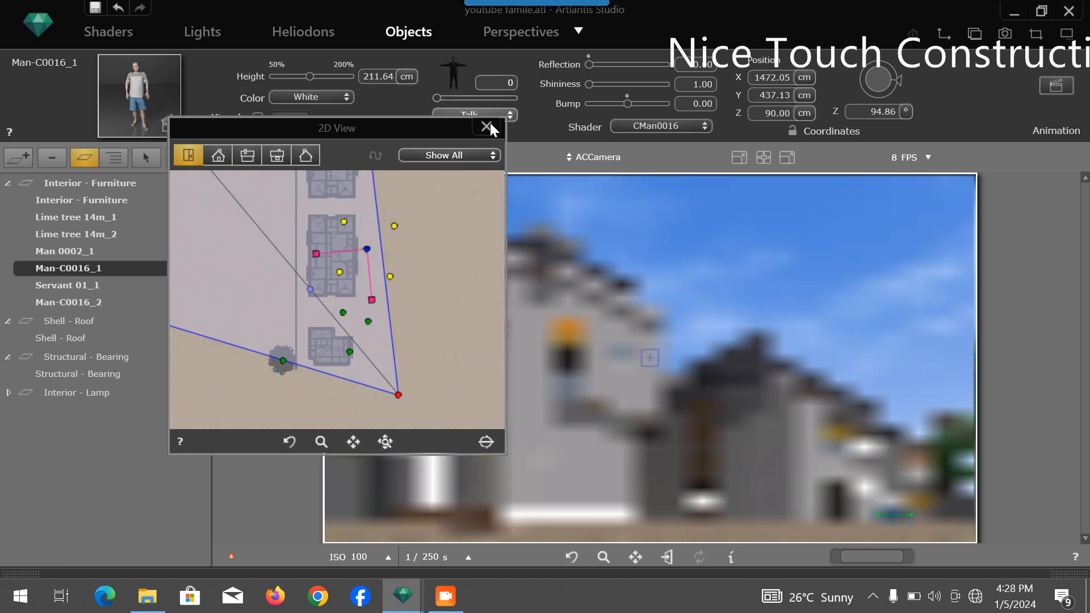
Step: Close the 2D view and save the project
left_click(487, 125)
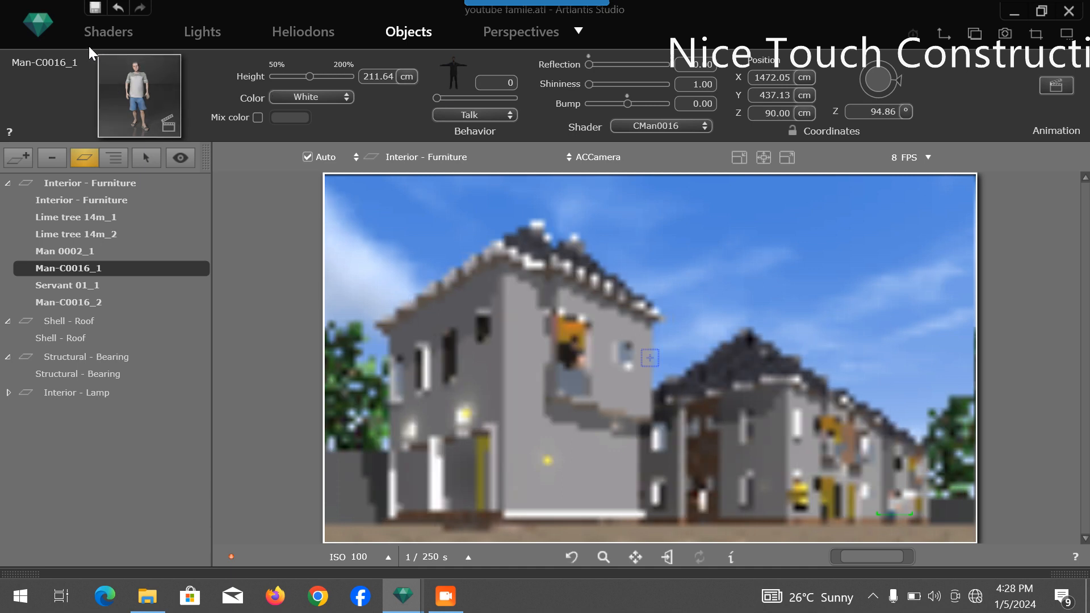
left_click(53, 18)
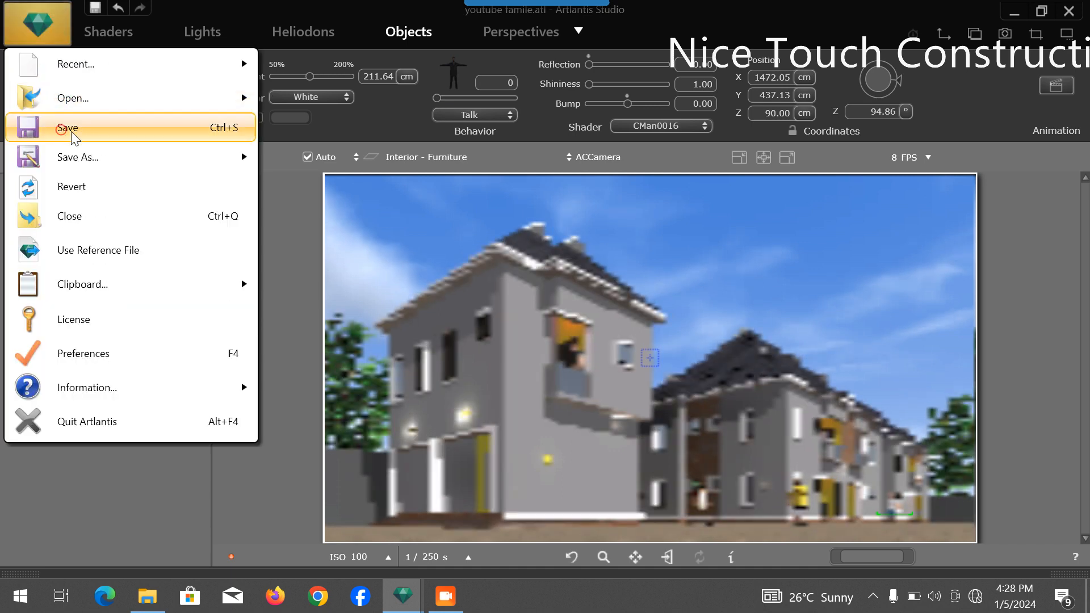
left_click(67, 128)
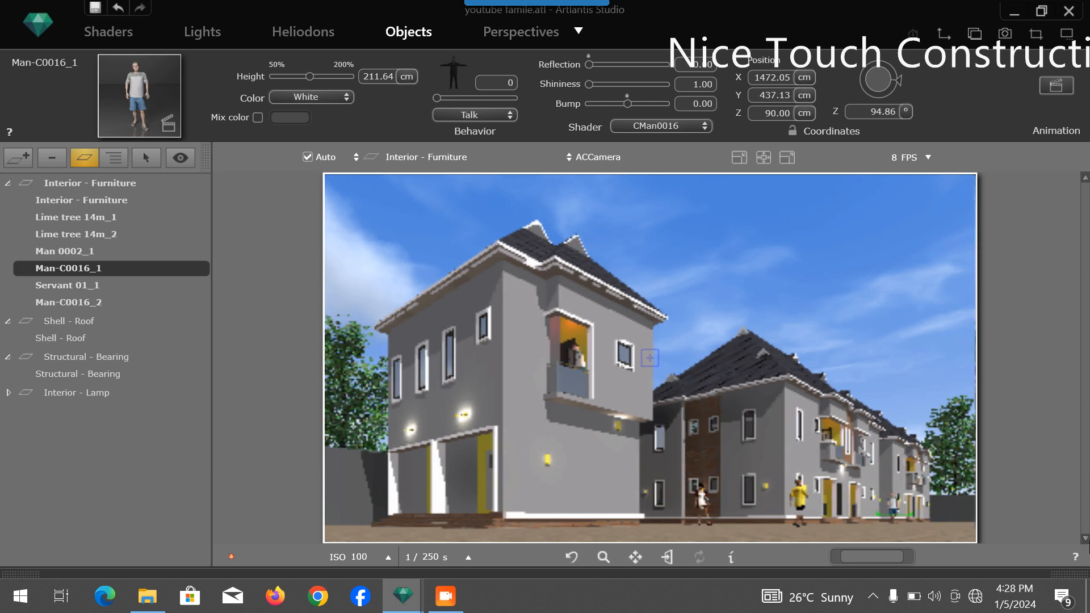
Step: Place the 2011 Holden captiva from the catalog's vehicles on the ground at about X 1802 cm, Y -1820 cm, and close the catalog
left_click(1063, 574)
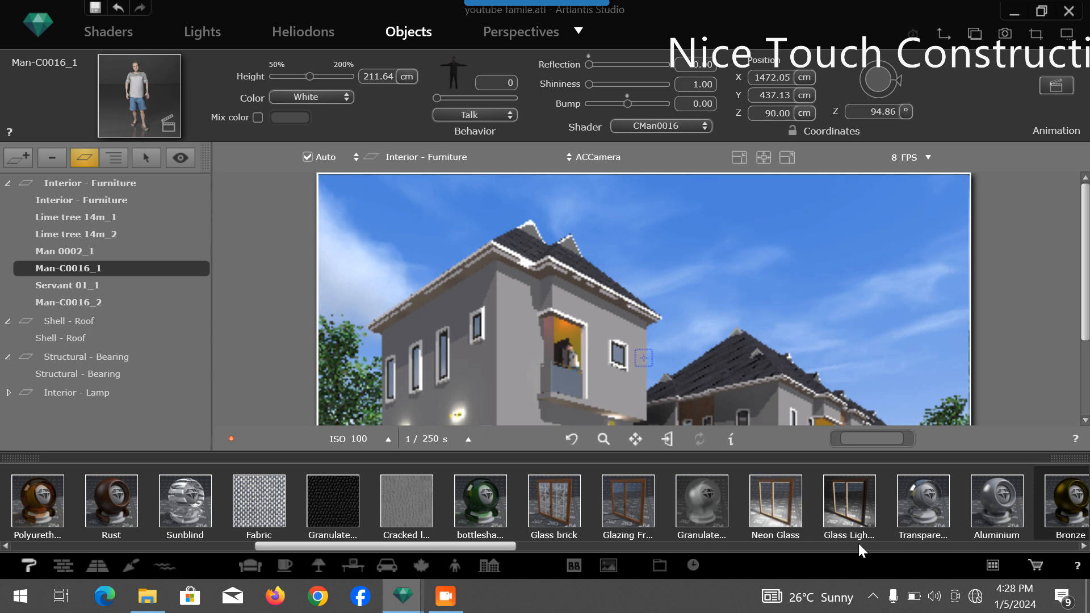
left_click(991, 566)
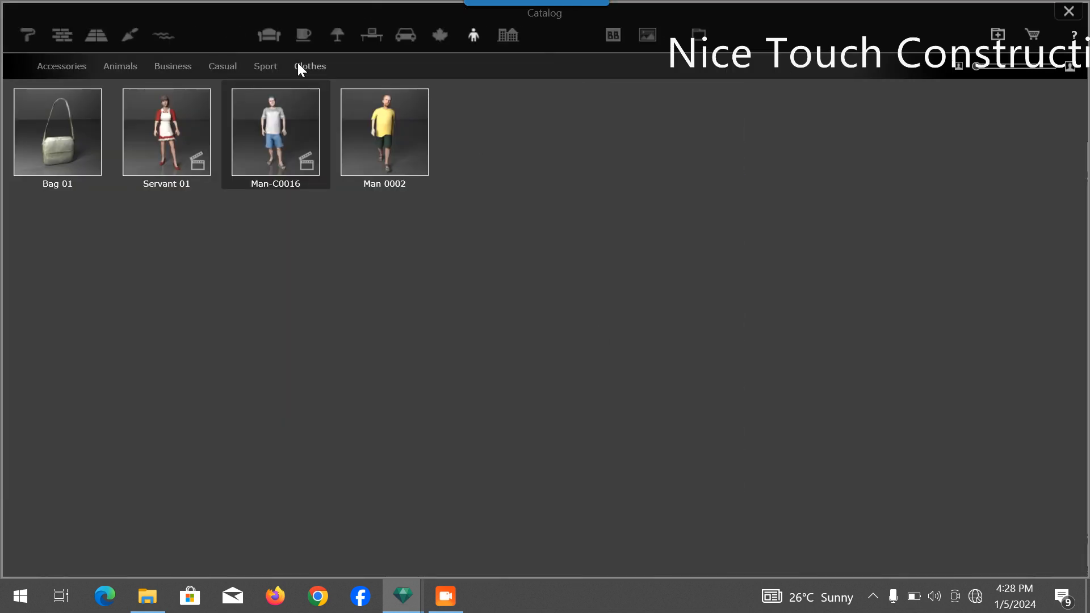
left_click(413, 34)
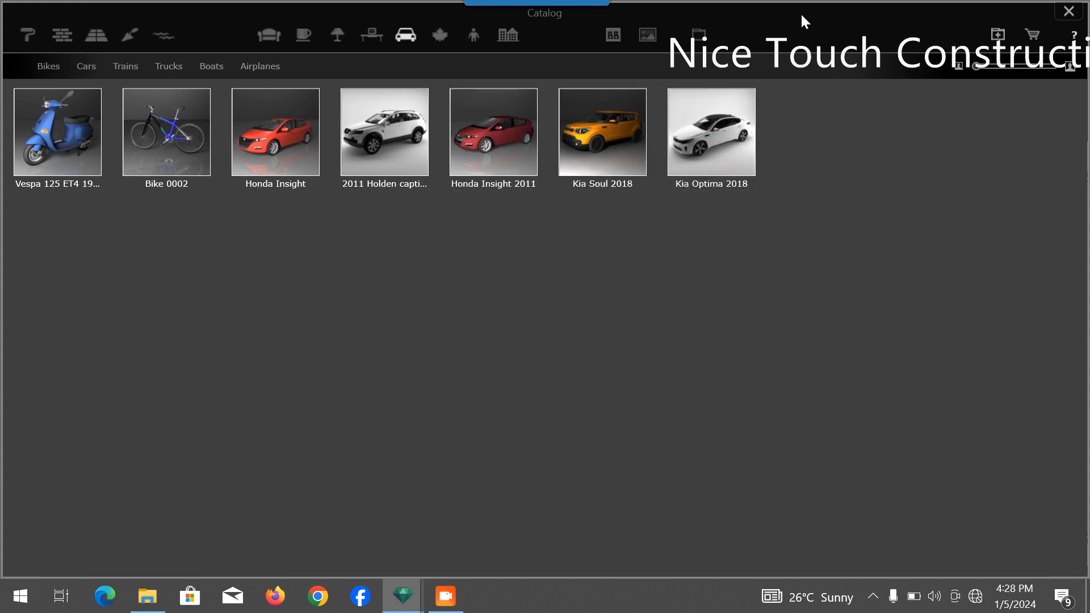
double_click(755, 17)
left_click_drag(754, 19, 500, 16)
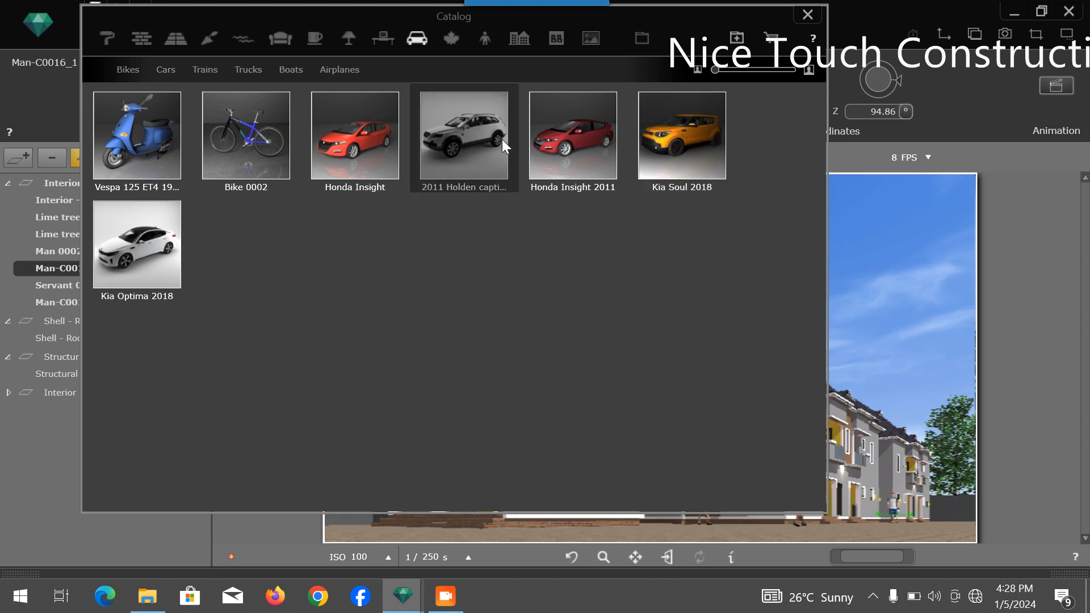
left_click_drag(489, 152, 830, 520)
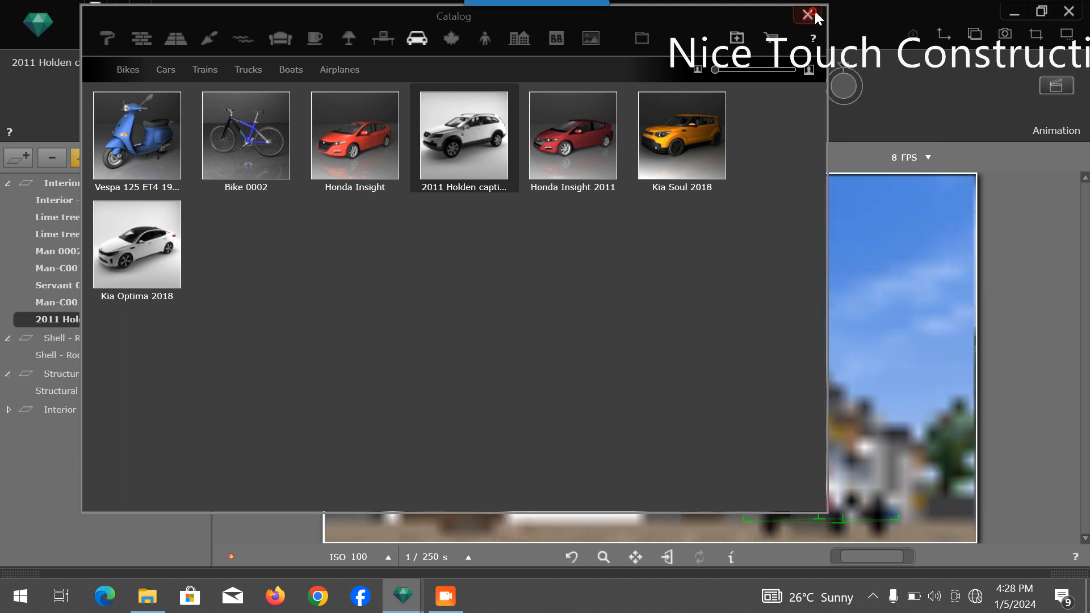
left_click(814, 16)
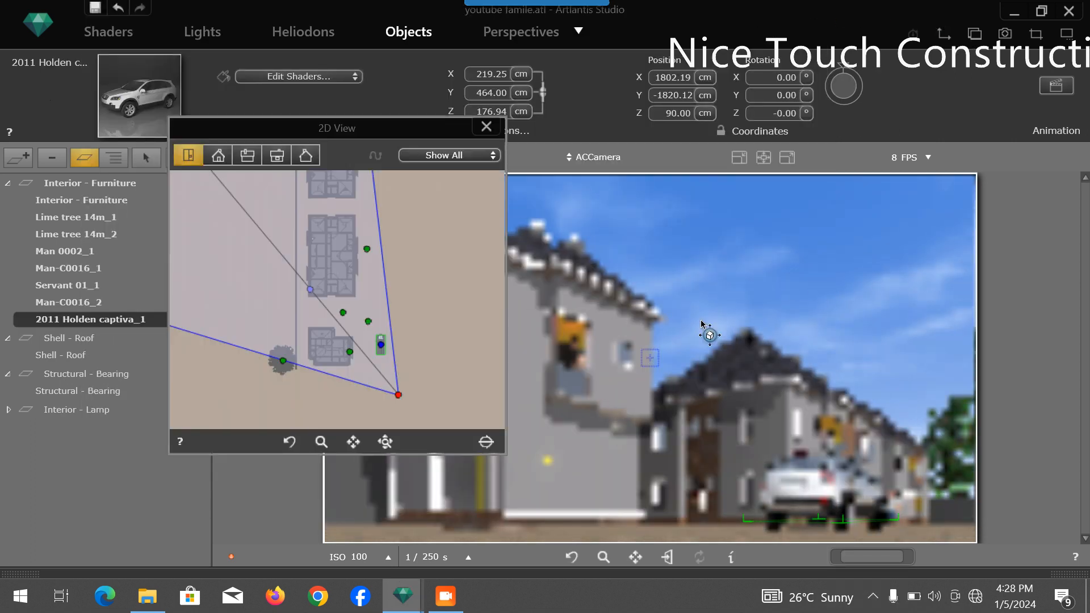
Step: Rotate the Holden captiva to about -90.3° around Z in the 2D top view
left_click(380, 344)
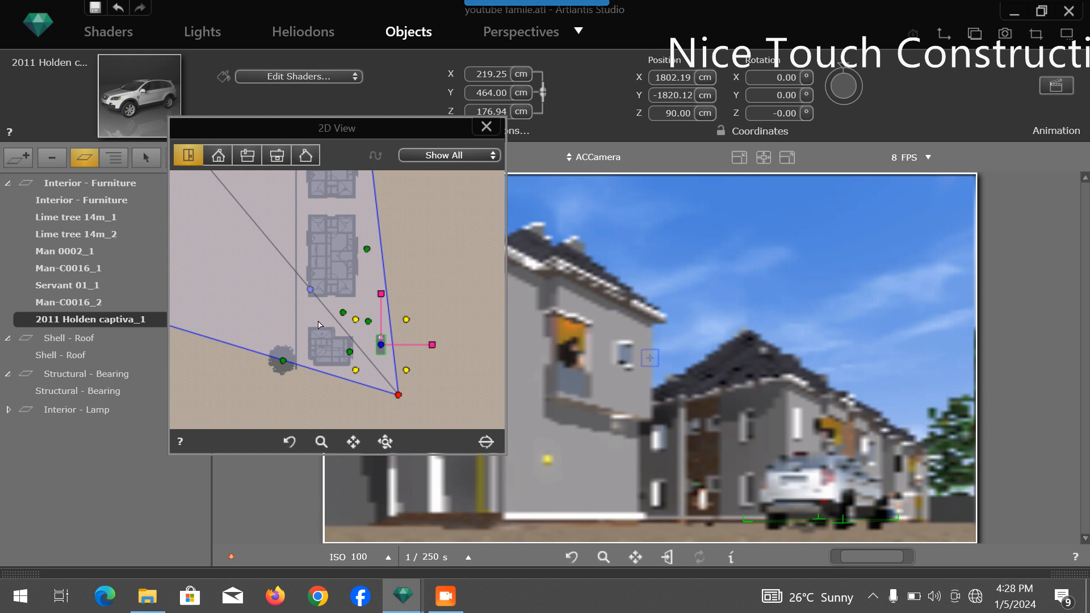
scroll(320, 325, "up", 2)
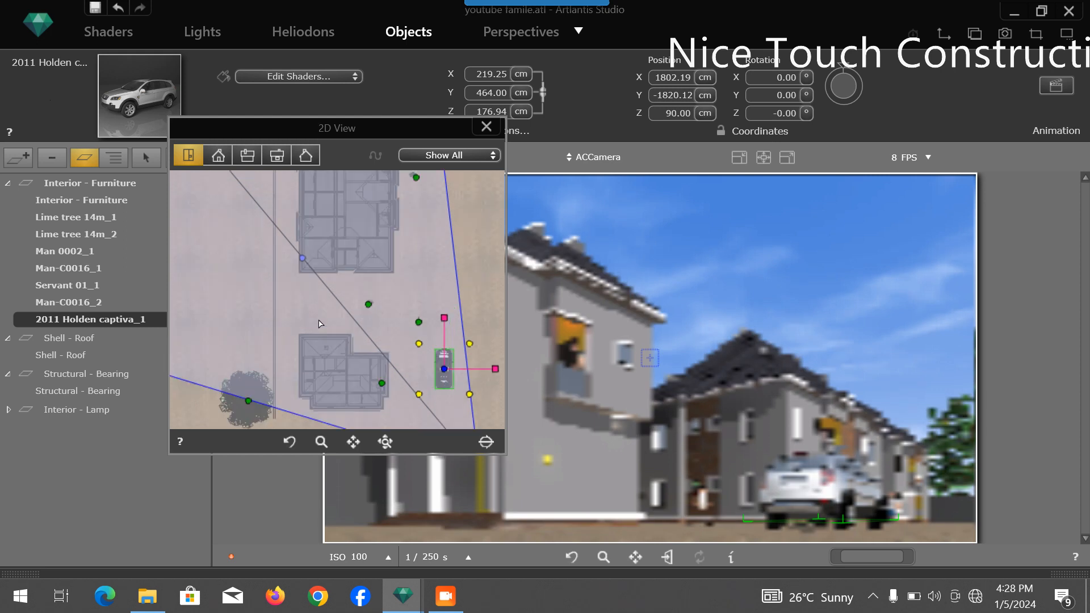
left_click_drag(419, 393, 475, 402)
left_click(445, 369)
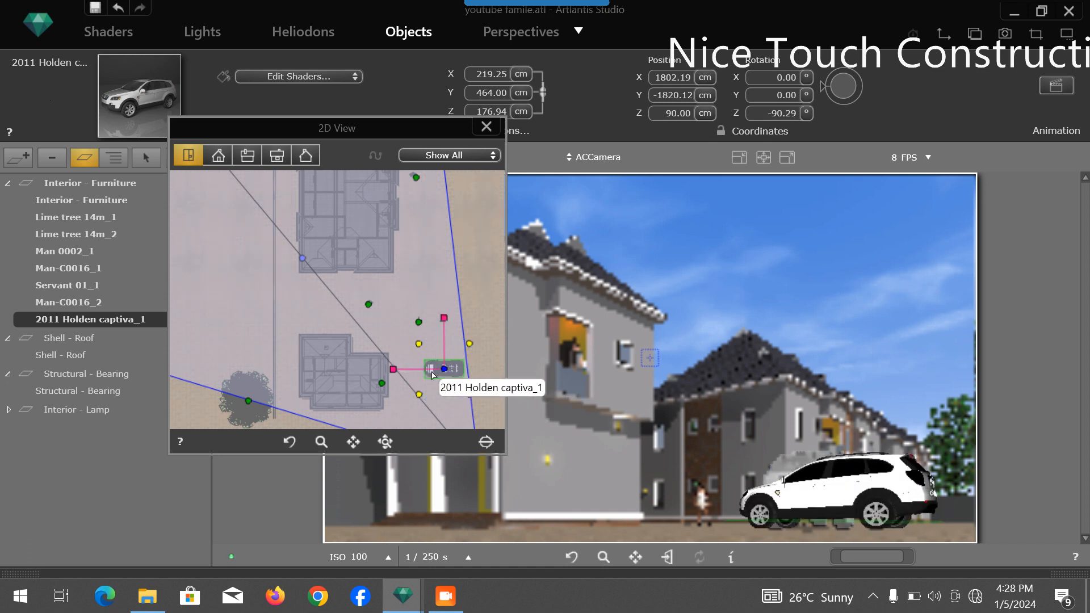
Step: Move the Holden captiva between the two buildings at about X 637 cm, Y -1117 cm and scale it to about 212 × 449 × 171 cm
left_click_drag(444, 369, 393, 308)
left_click(369, 306)
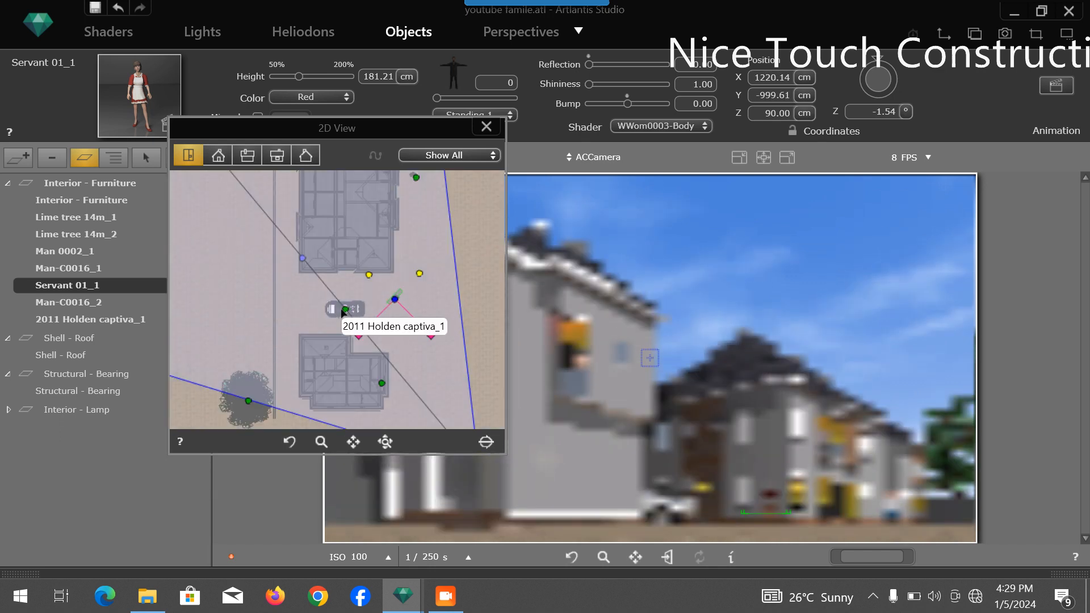
left_click(347, 309)
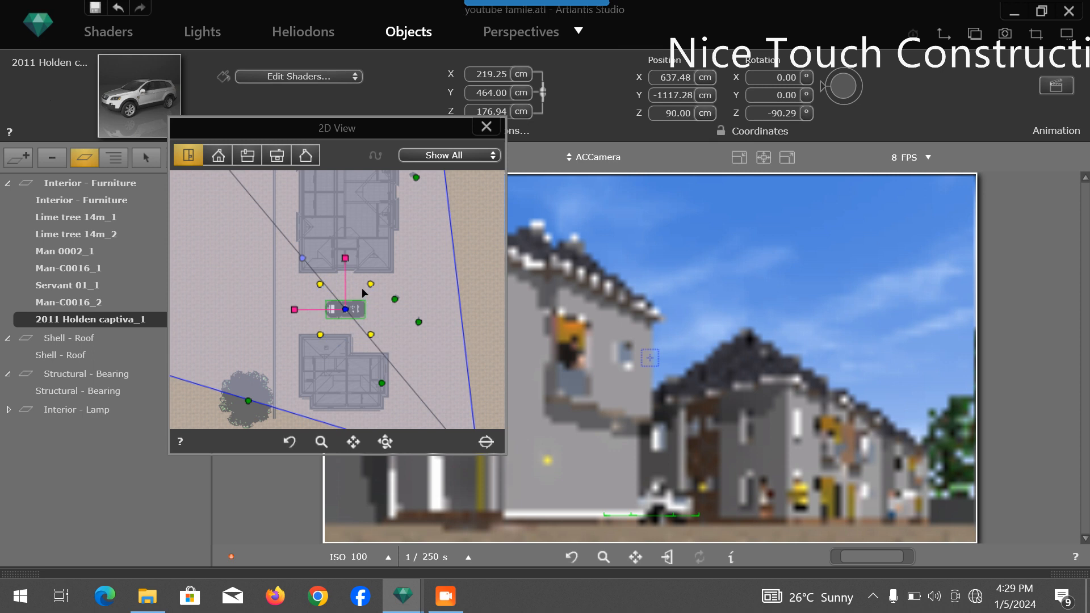
left_click_drag(345, 257, 344, 259)
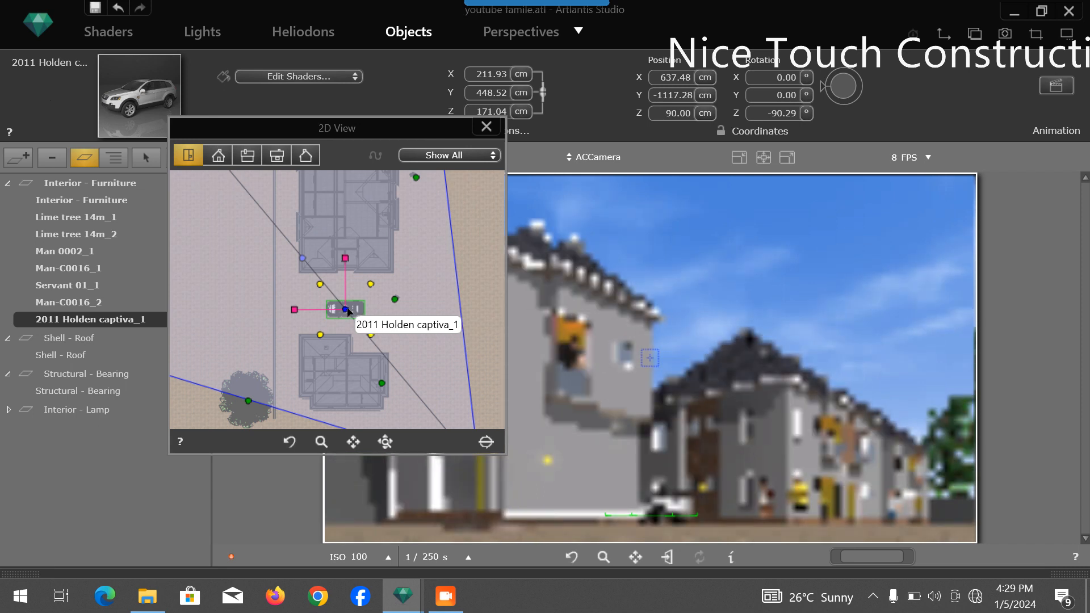
Step: Set the Holden captiva to Low Radiosity and move it to about X 668 cm, Y -1238 cm, closer to the front building
left_click_drag(350, 311, 350, 305)
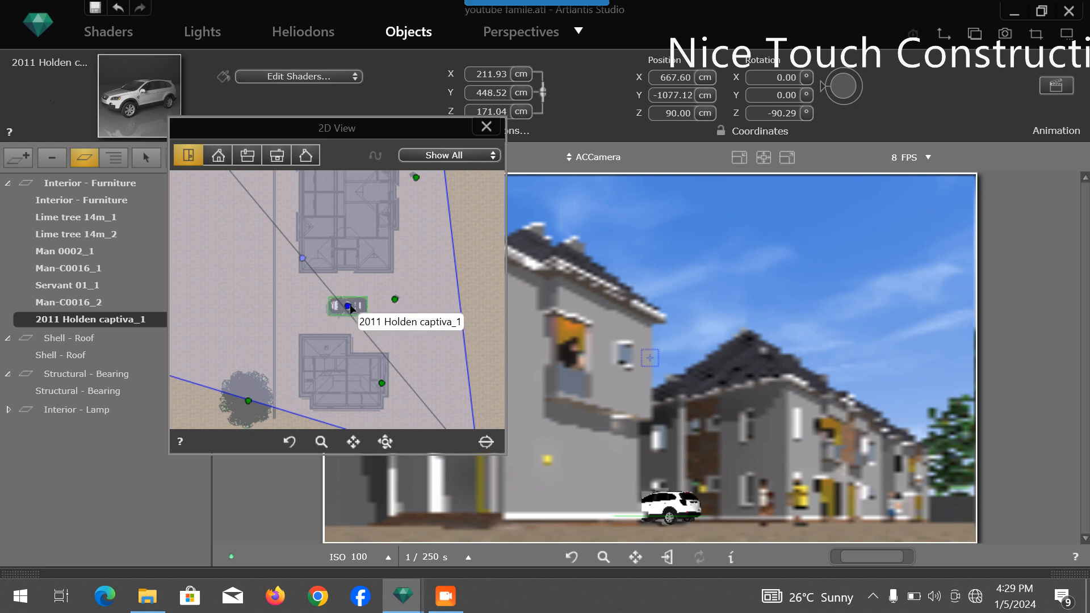
left_click(349, 307)
right_click(349, 308)
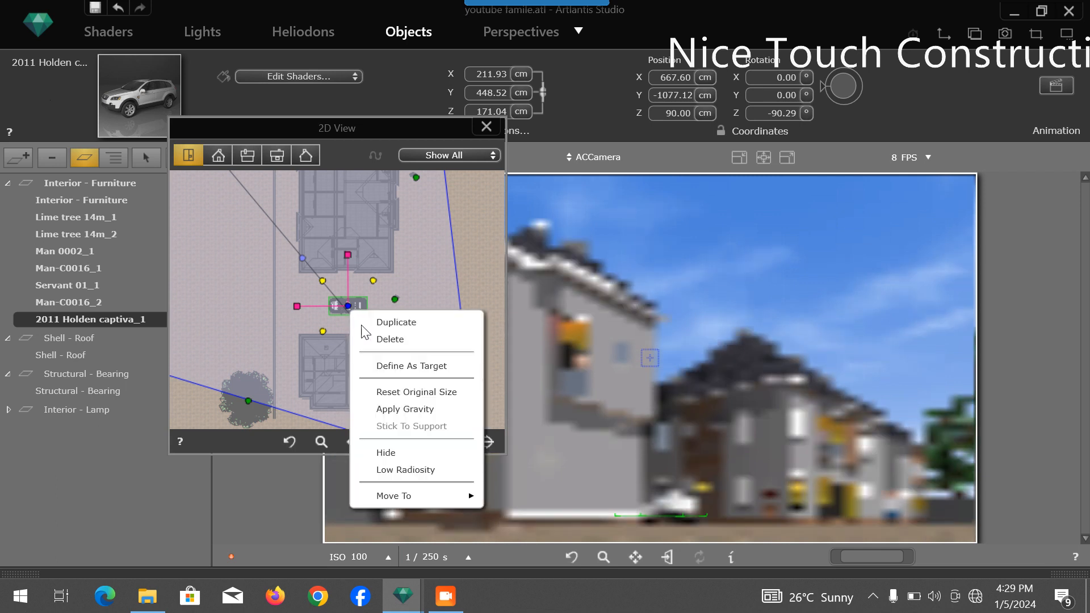
left_click(401, 467)
left_click(378, 336)
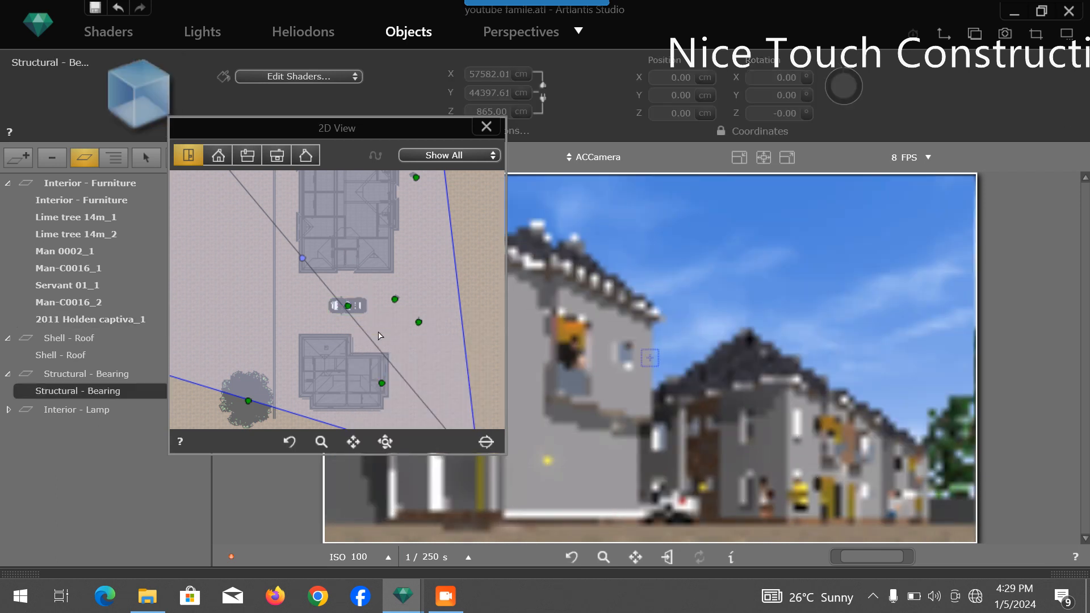
left_click(350, 307)
left_click_drag(349, 308, 349, 320)
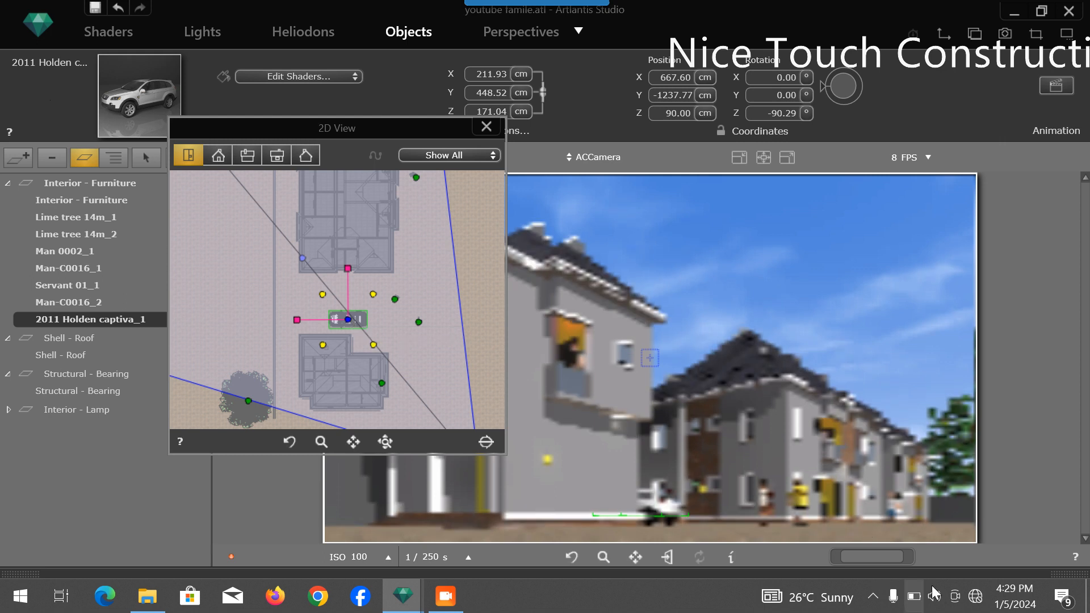
Step: Place the Kia Soul 2018 from the catalog's vehicles on the ground at about X 1699 cm, Y -1907 cm, and close the catalog
left_click(1054, 573)
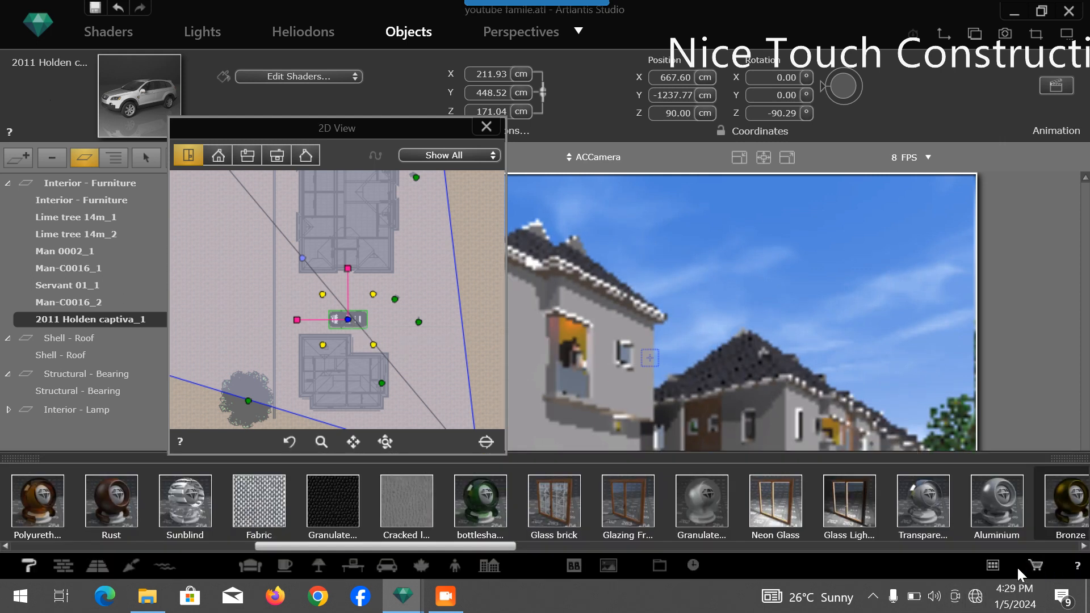
left_click(993, 567)
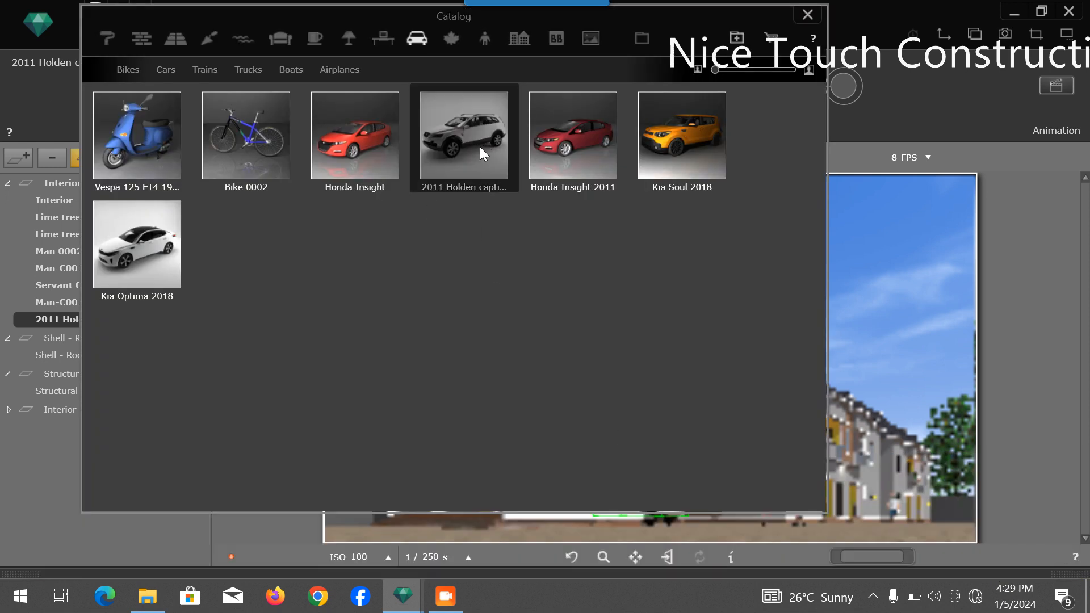
left_click_drag(681, 199, 775, 529)
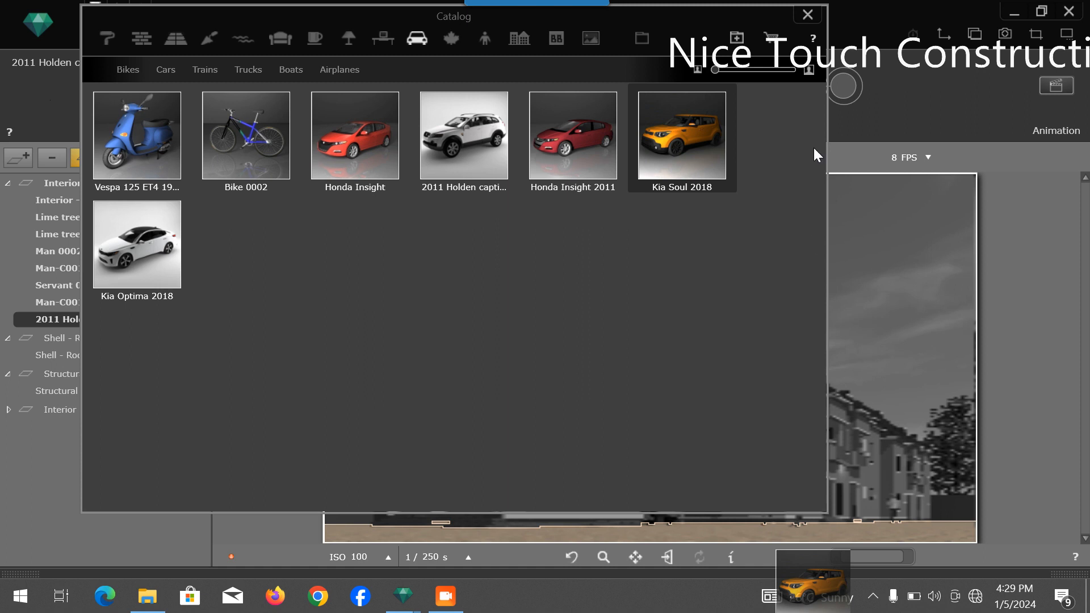
left_click(808, 14)
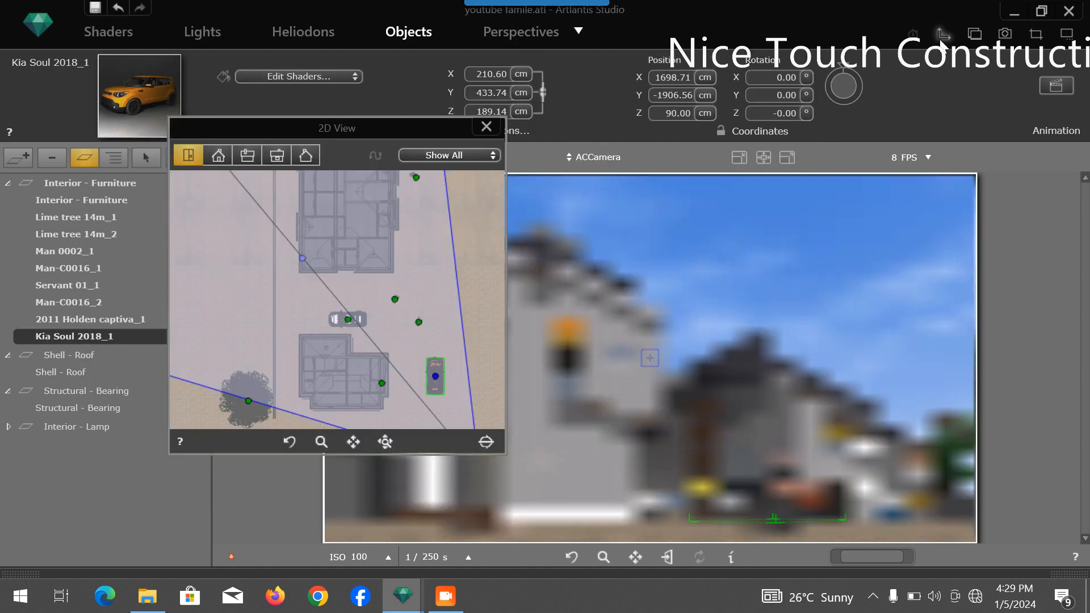
Step: Rotate the Kia Soul to about -89.8° around Z in the 2D top view
left_click(435, 376)
left_click_drag(410, 350, 414, 401)
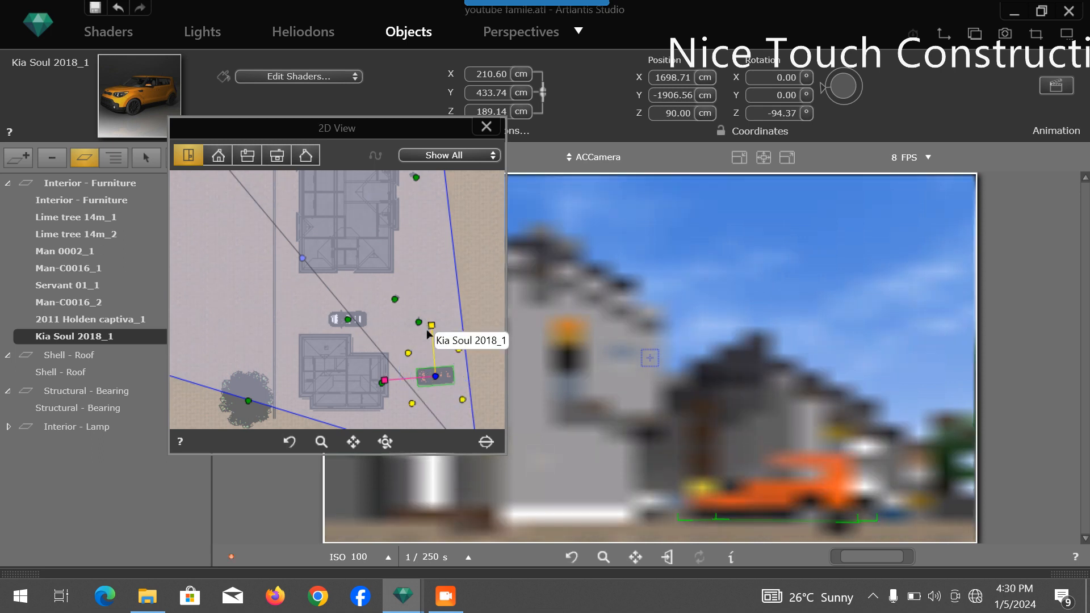
left_click_drag(410, 355, 409, 350)
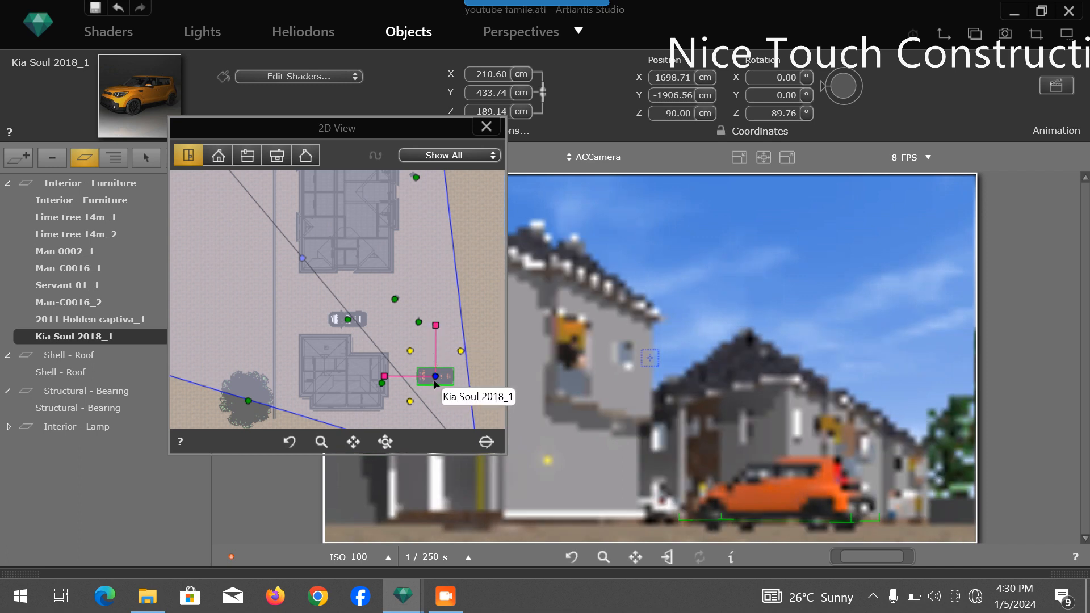
Step: Move the Kia Soul beside the Holden captiva at about X 695 cm, Y -963 cm and set it to Low Radiosity
left_click_drag(435, 377, 350, 299)
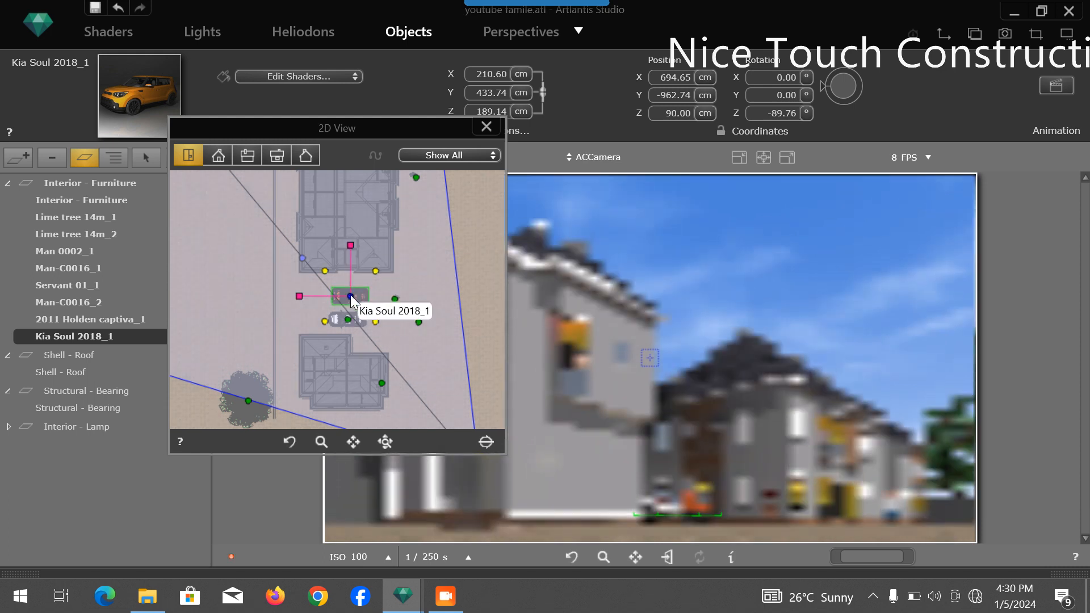
right_click(350, 295)
left_click(401, 456)
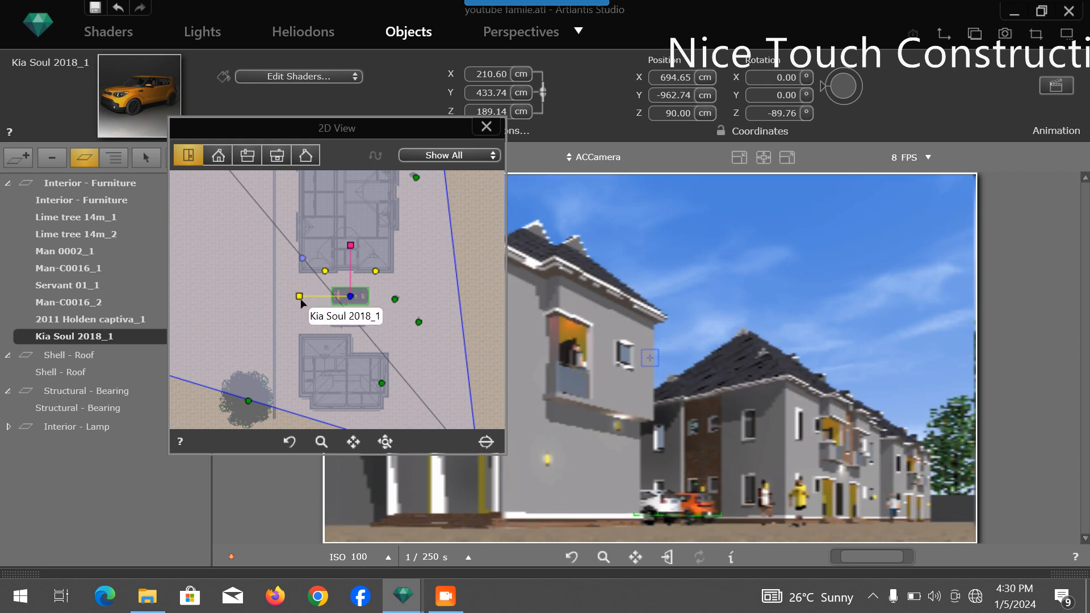
Step: Scale the Kia Soul to about 189 × 389 × 170 cm and shift it to about X 715 cm, Y -923 cm
left_click_drag(301, 298, 299, 295)
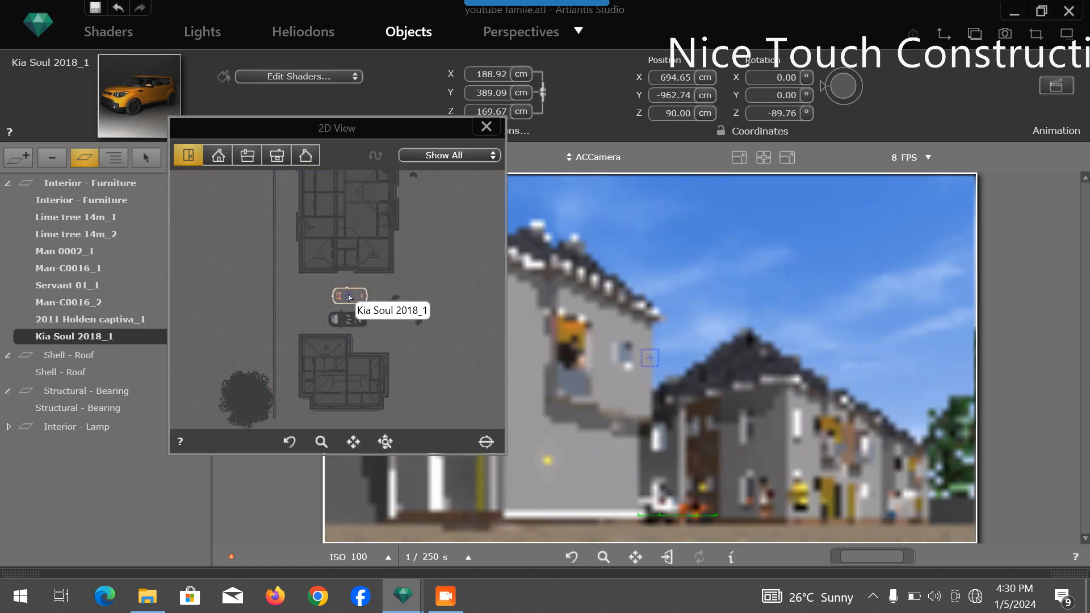
left_click_drag(350, 296, 353, 293)
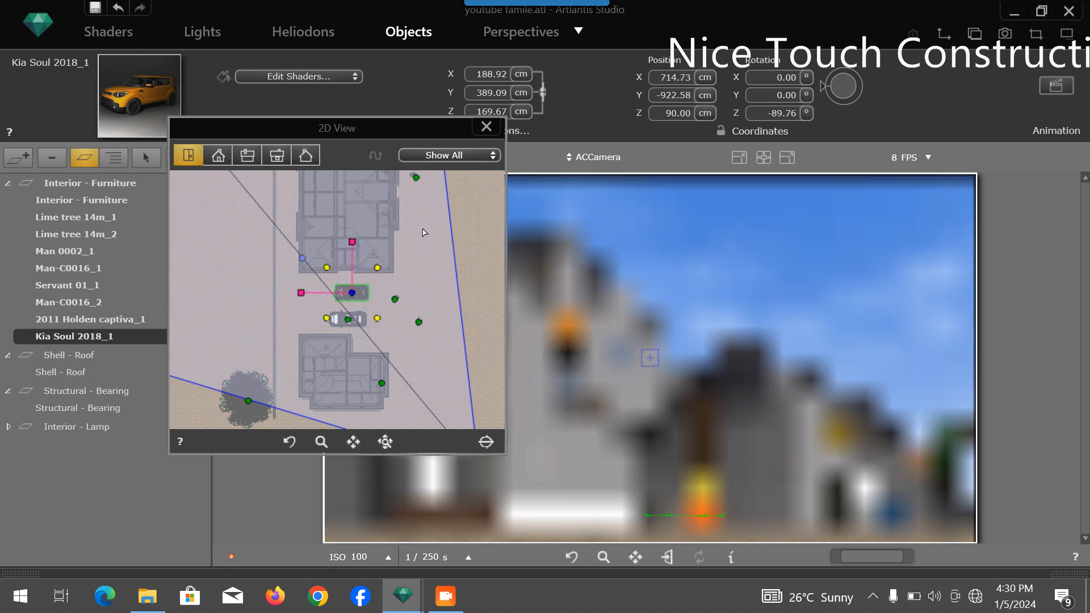
Step: Close the 2D view and save the project with both parked cars
left_click(484, 129)
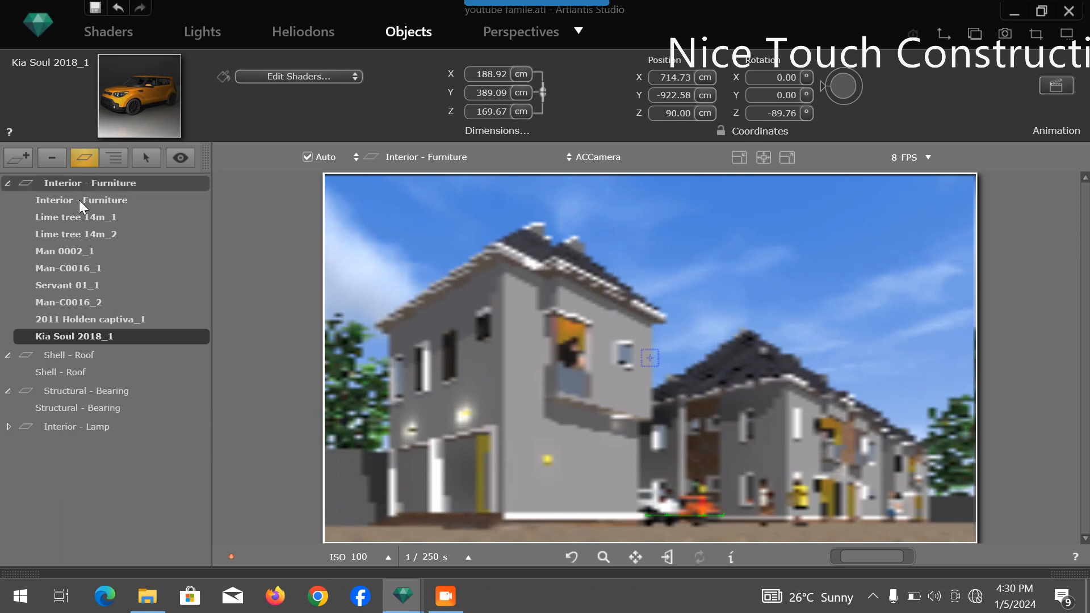
left_click(37, 45)
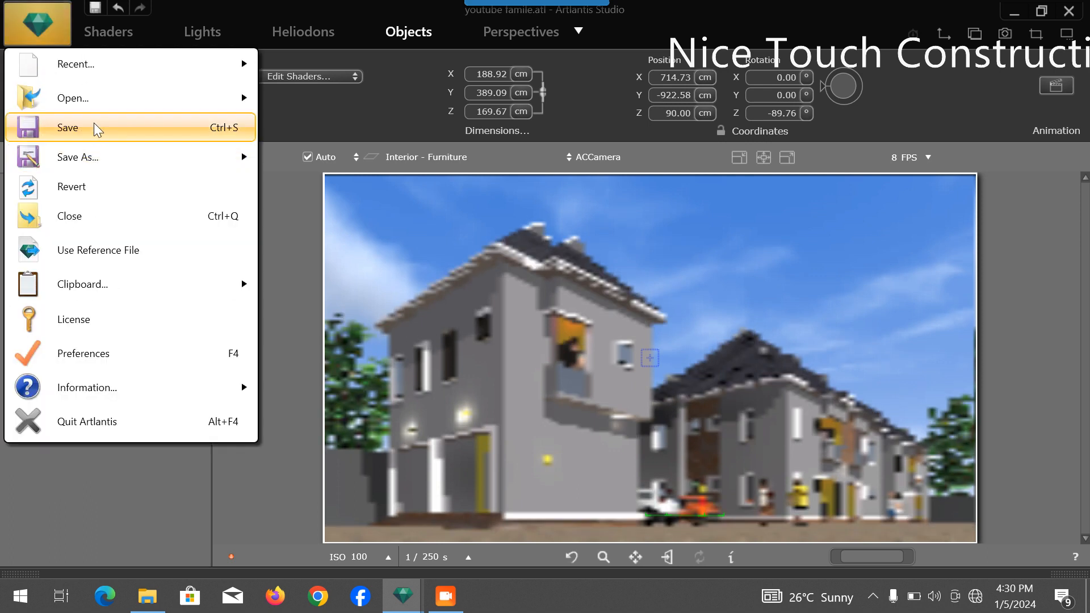
left_click(103, 134)
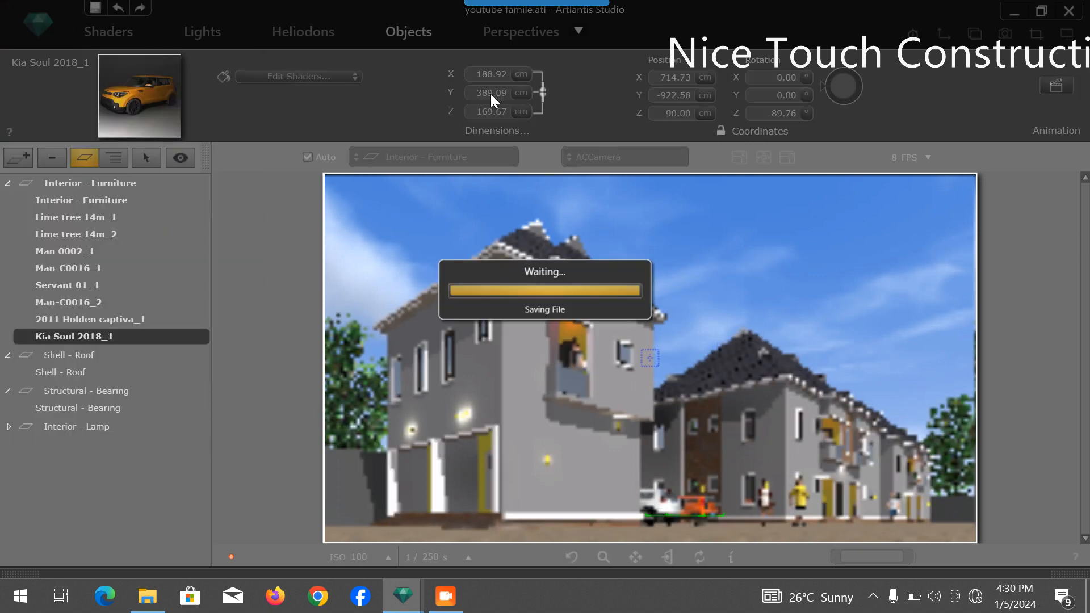
Step: Rename the ACCamera perspective as "front view"
left_click(534, 30)
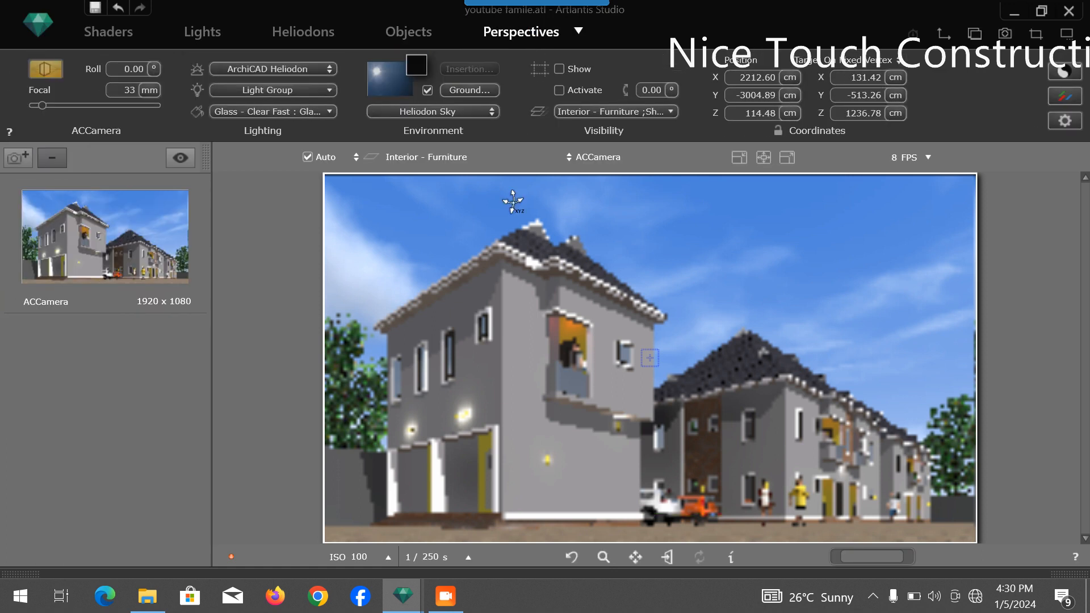
double_click(71, 304)
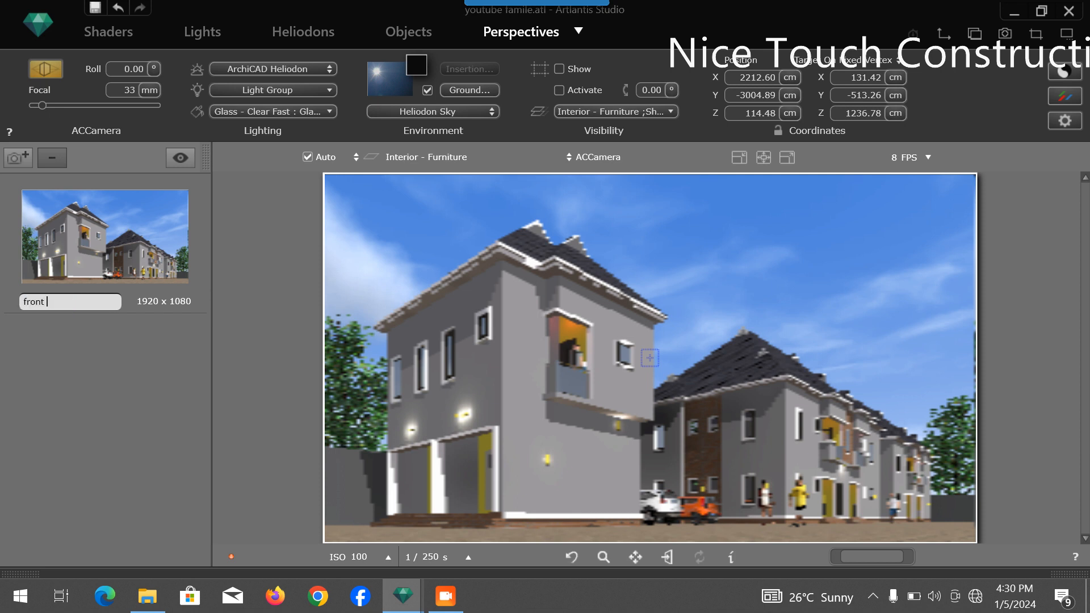
key("Return")
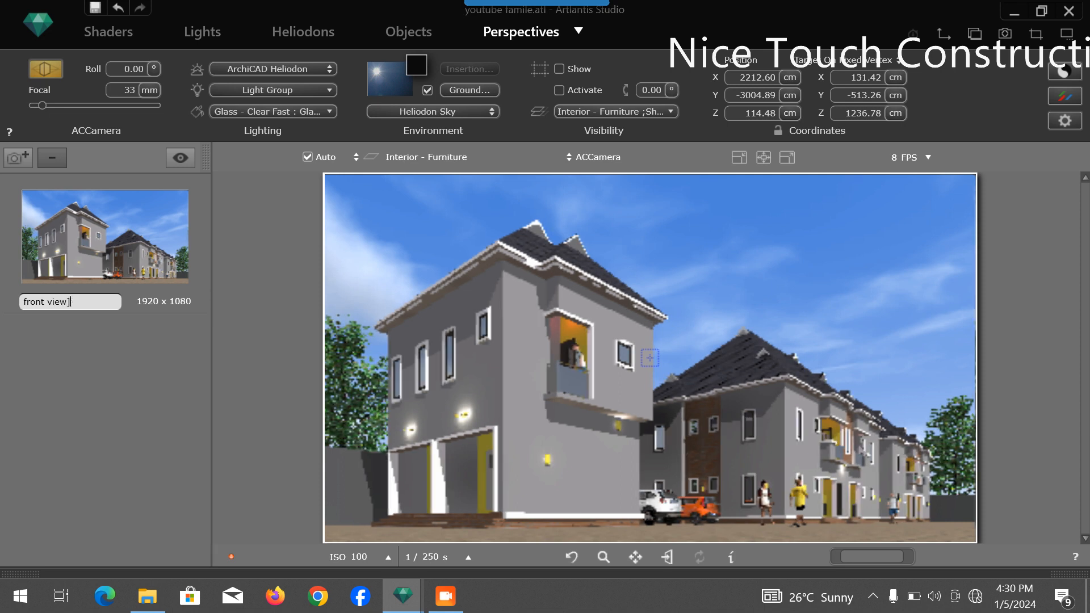
key("Return")
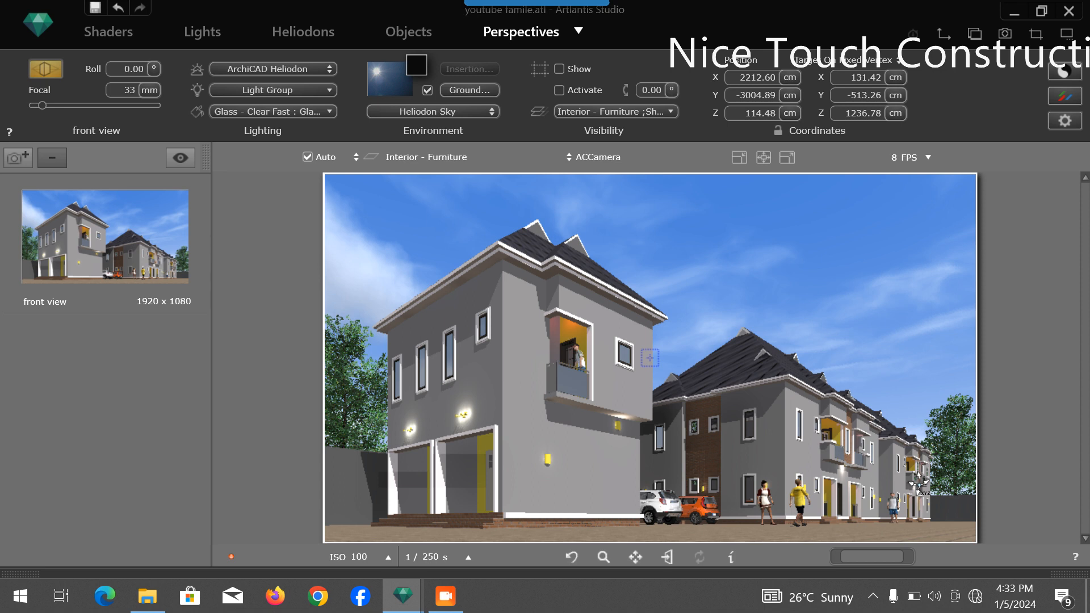
Step: Start the final rendering of the front view immediately, output as front view.jpg on the desktop, and reposition the rendering window
left_click(1004, 35)
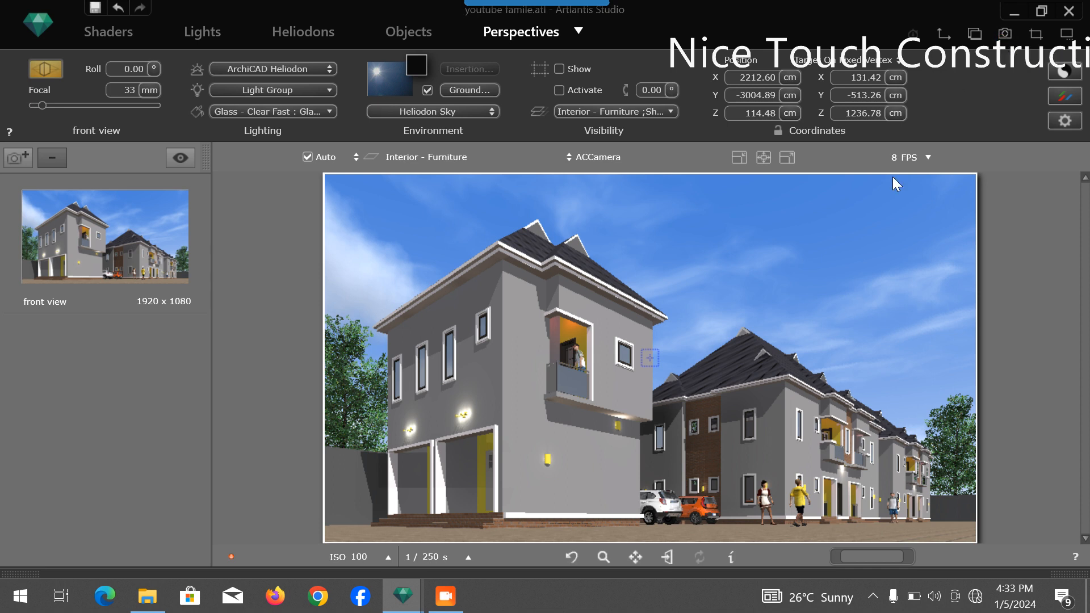
left_click_drag(832, 240, 683, 180)
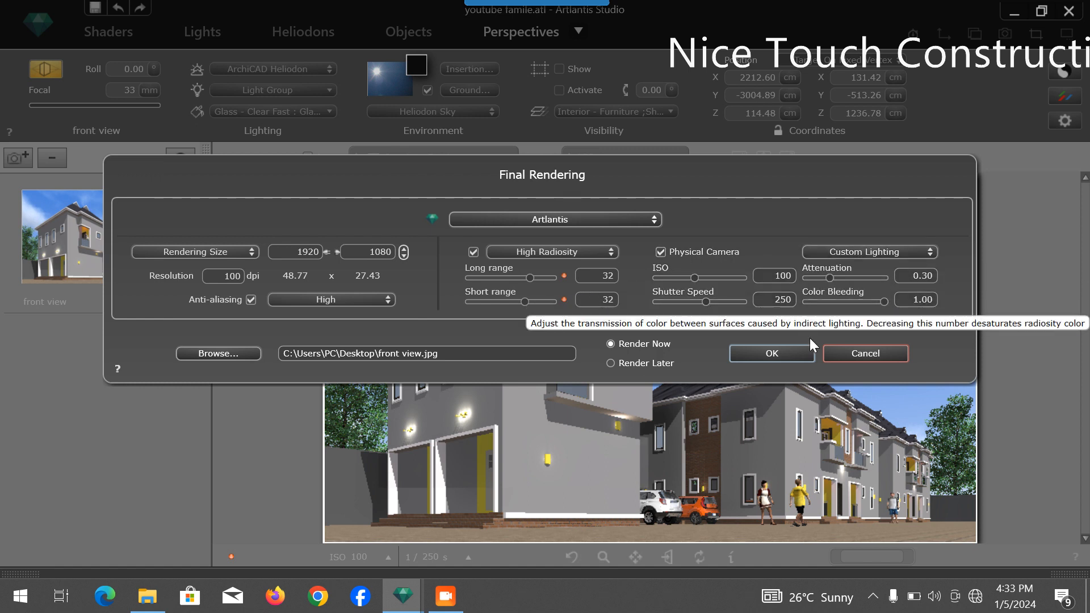
left_click(794, 357)
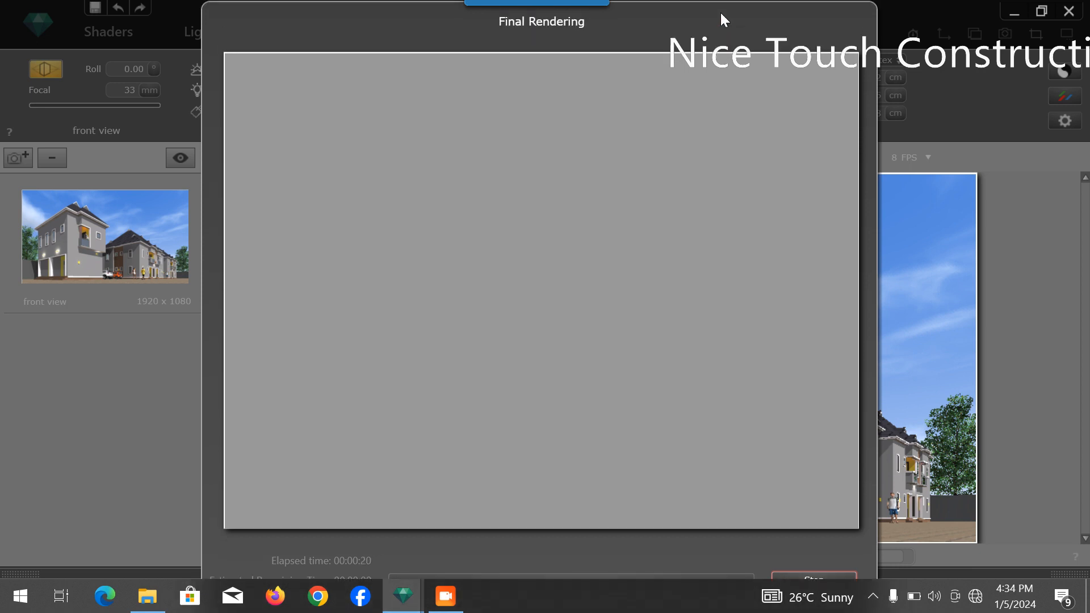
left_click_drag(719, 25, 718, 0)
left_click_drag(712, 119, 711, 87)
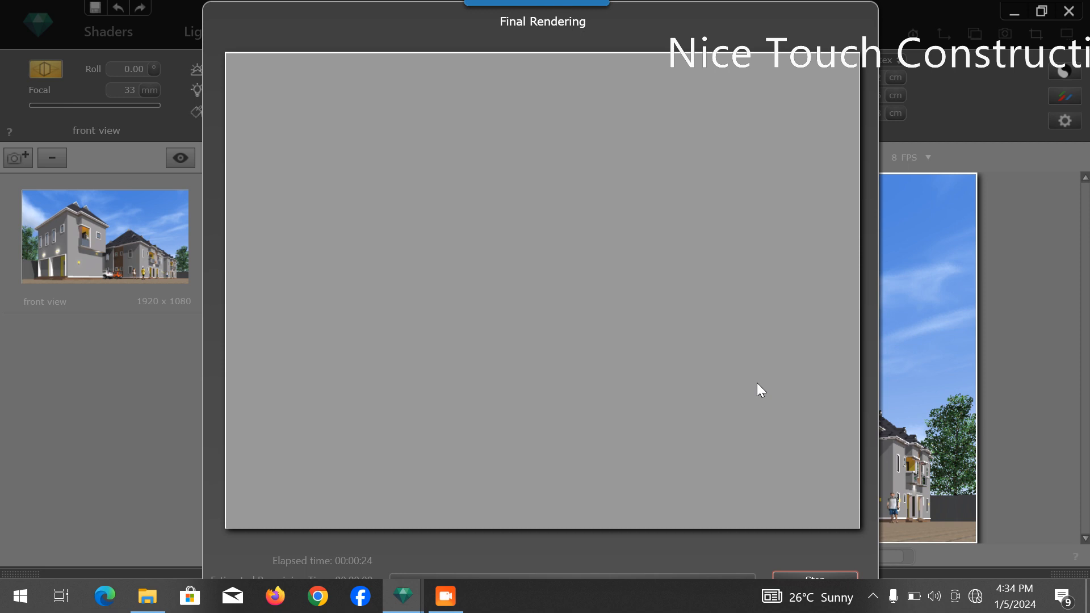